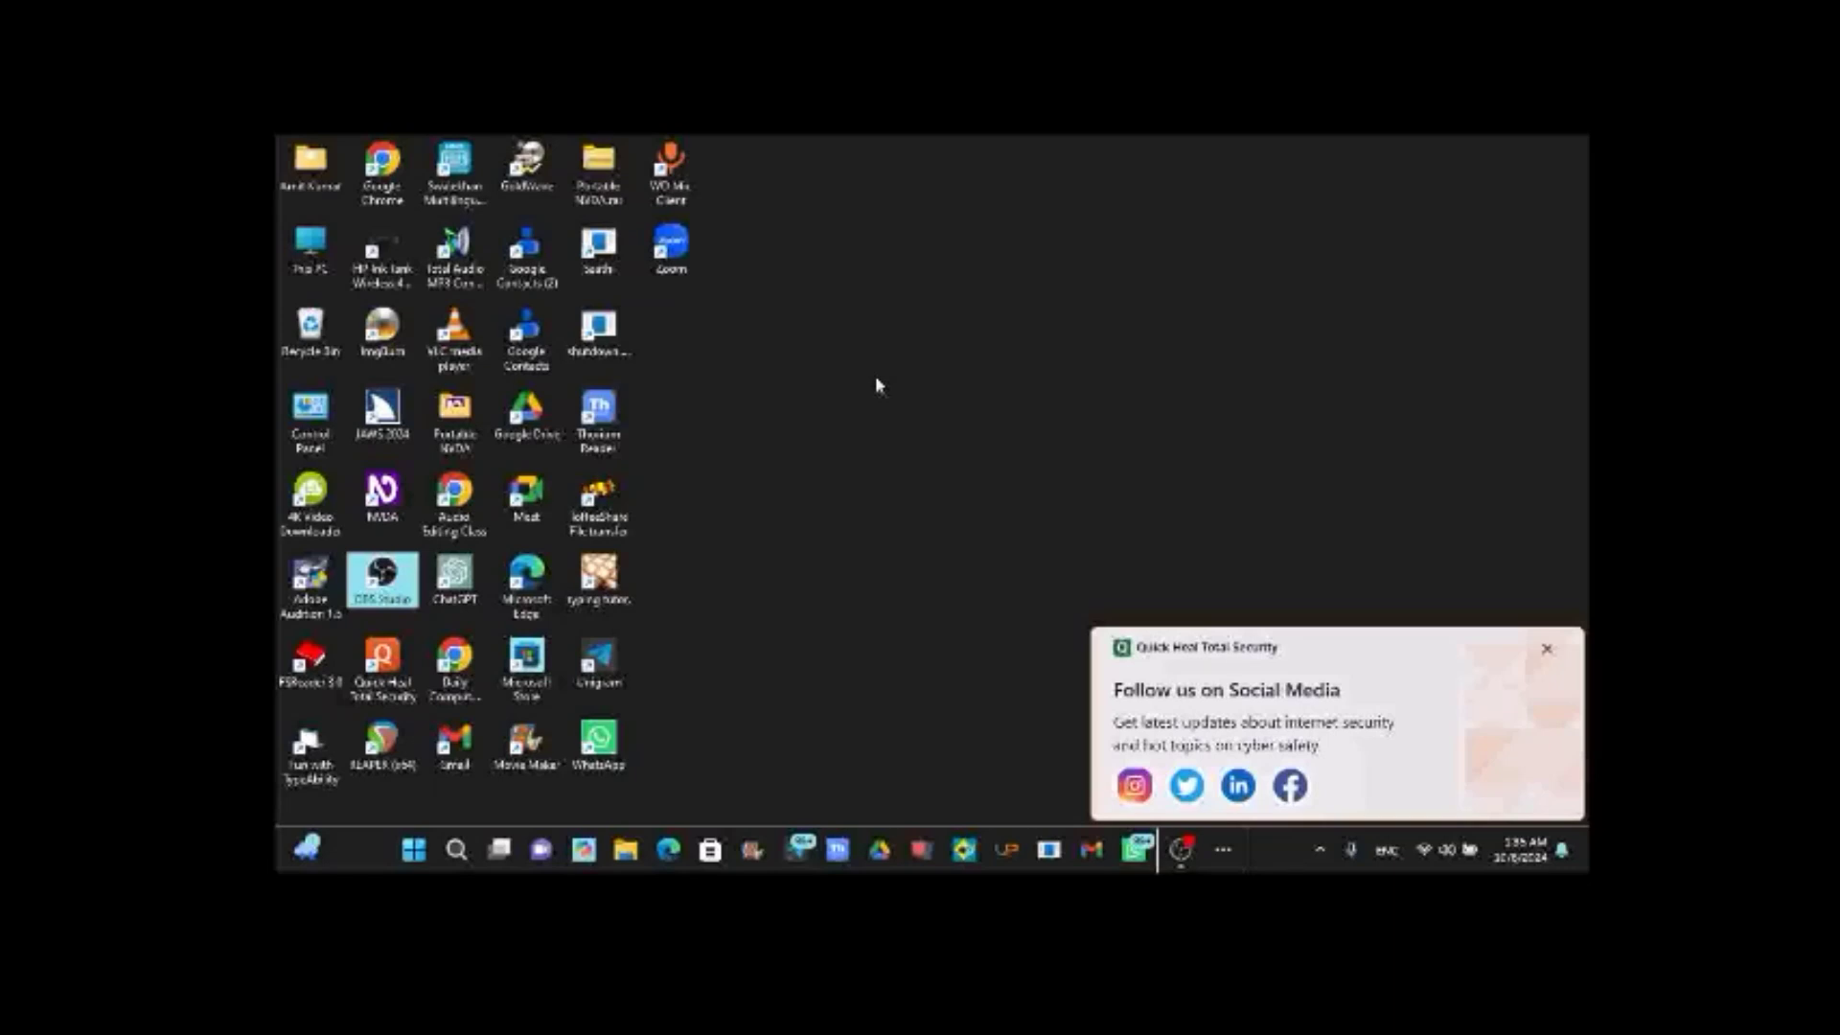
Launch REAPER (x64) from its desktop shortcut.
key(Down)
key(Down)
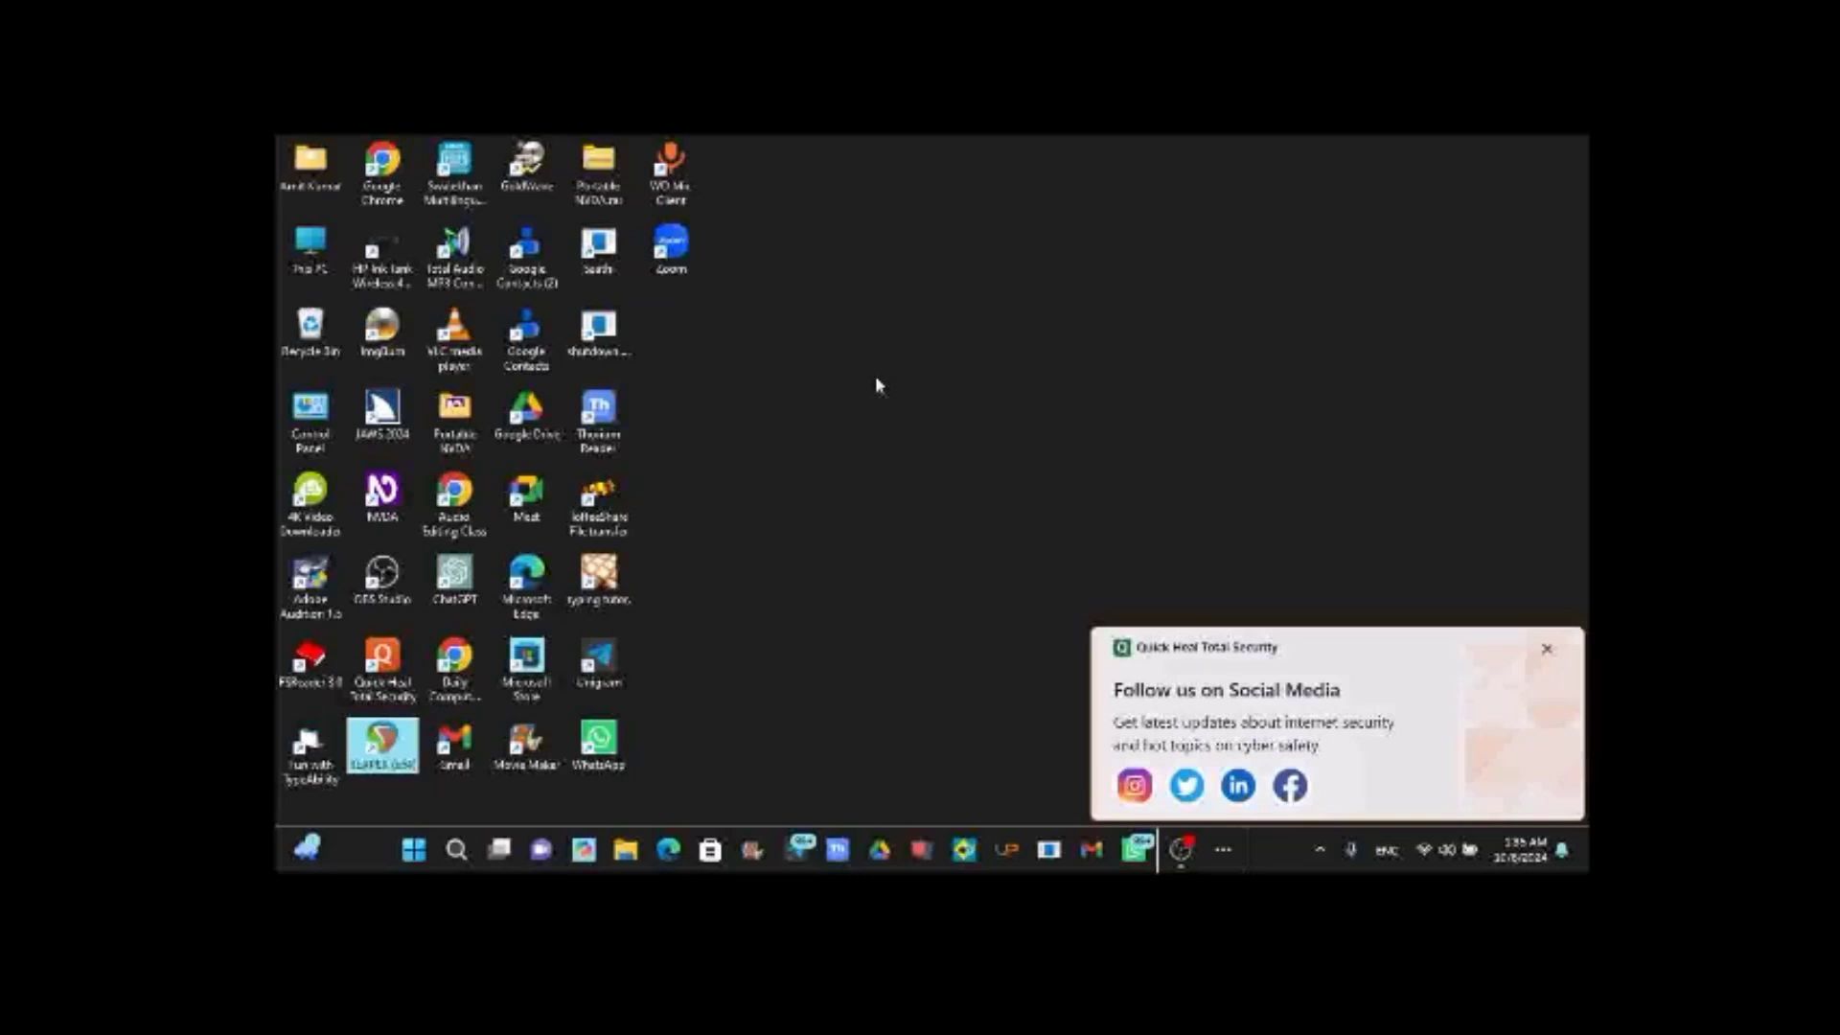
key(Return)
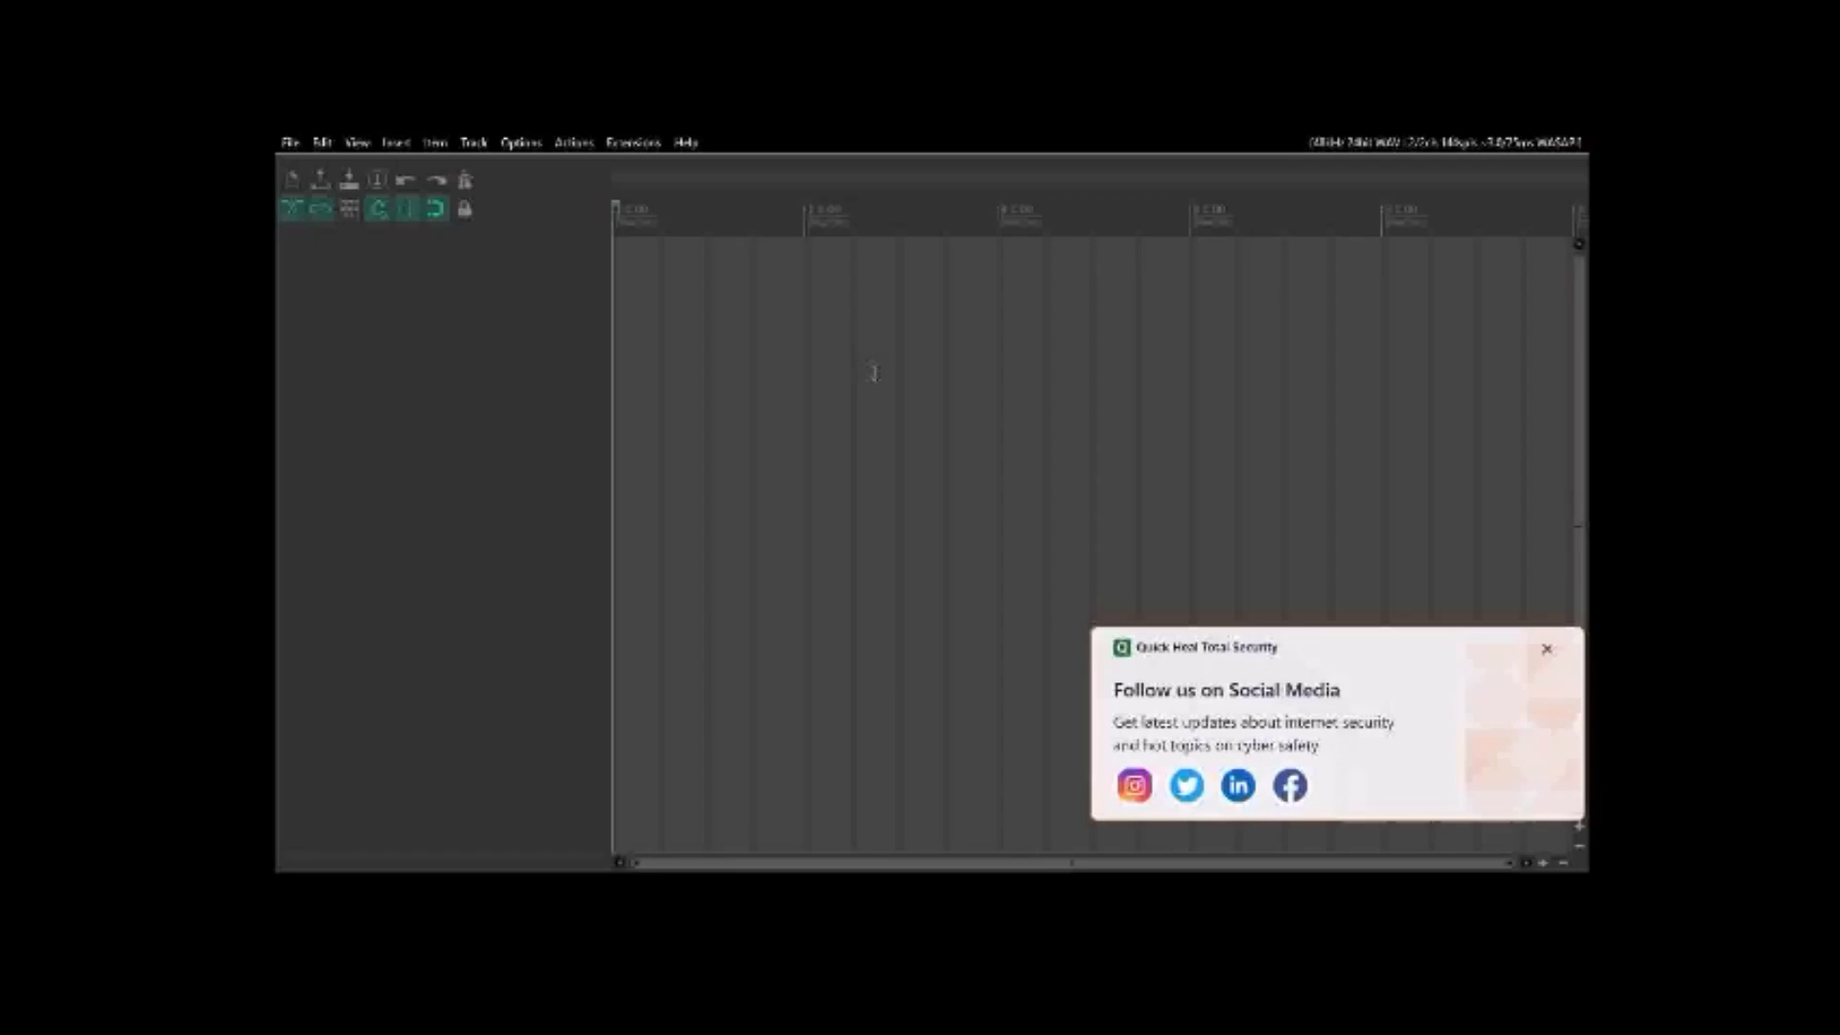
Insert a new track and name it "Recording".
key(ctrl+t)
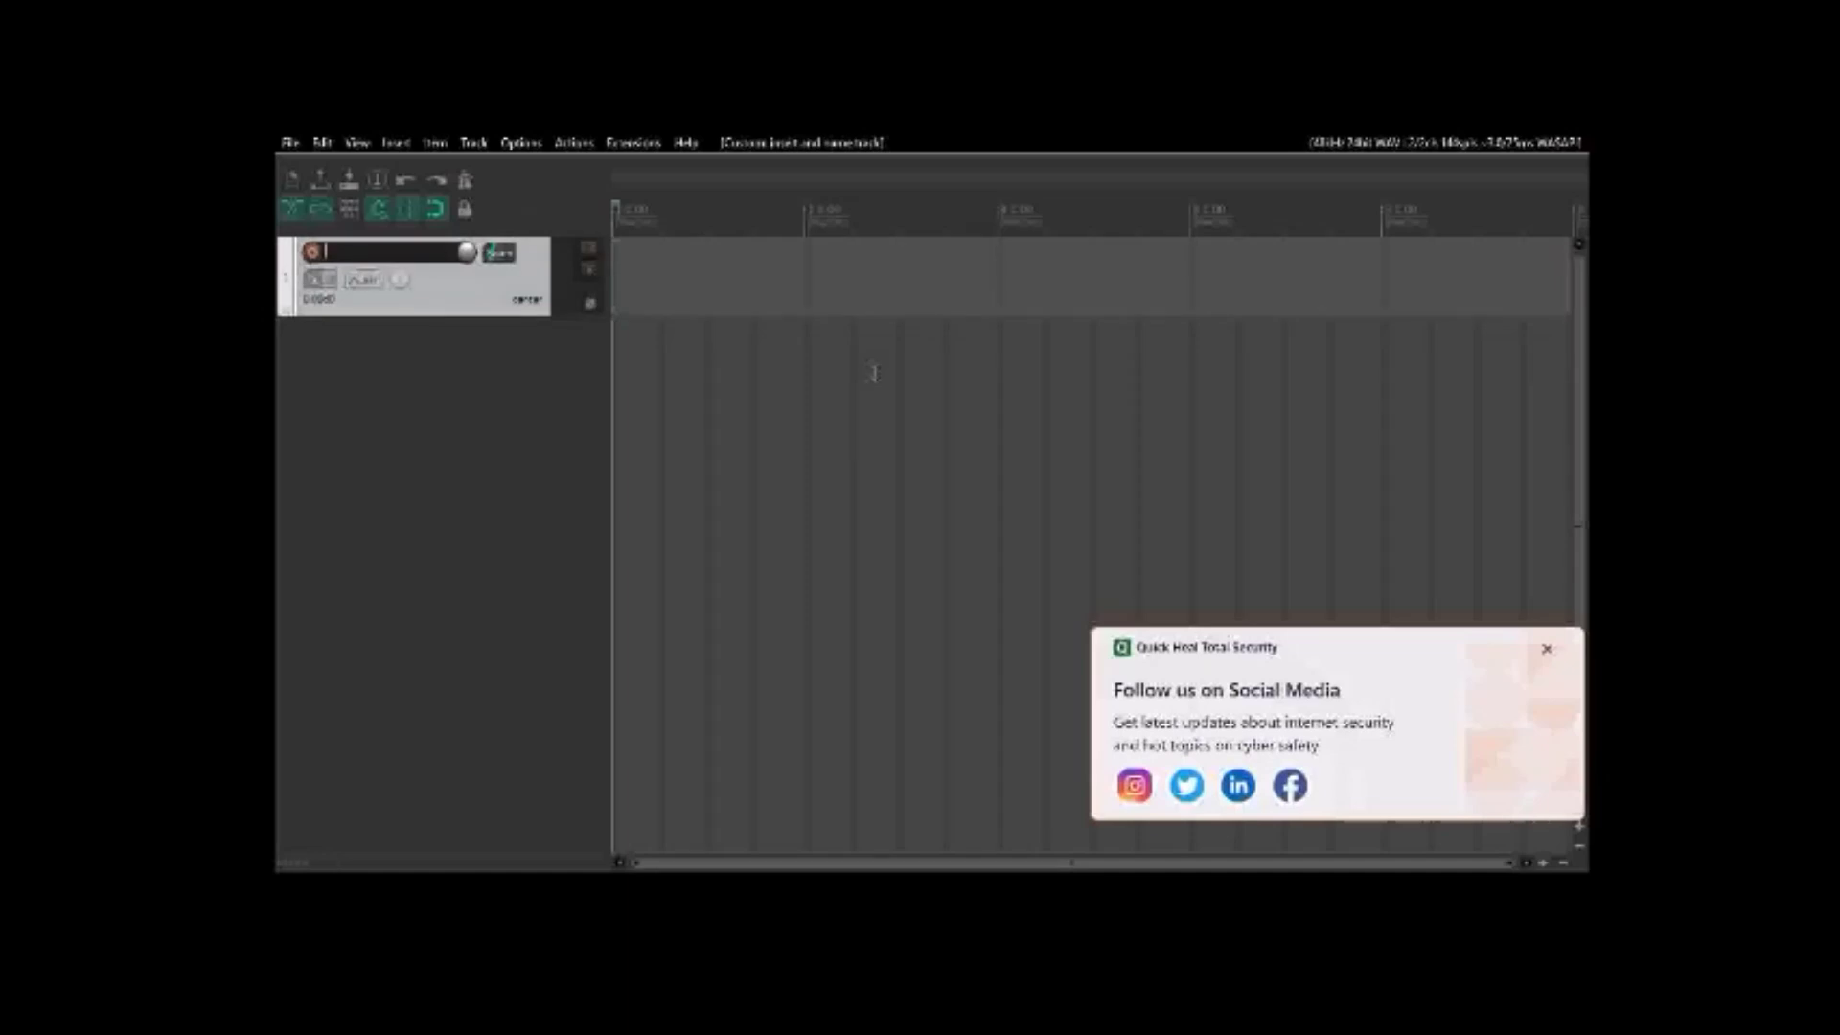
text(Red)
text(rding)
key(Return)
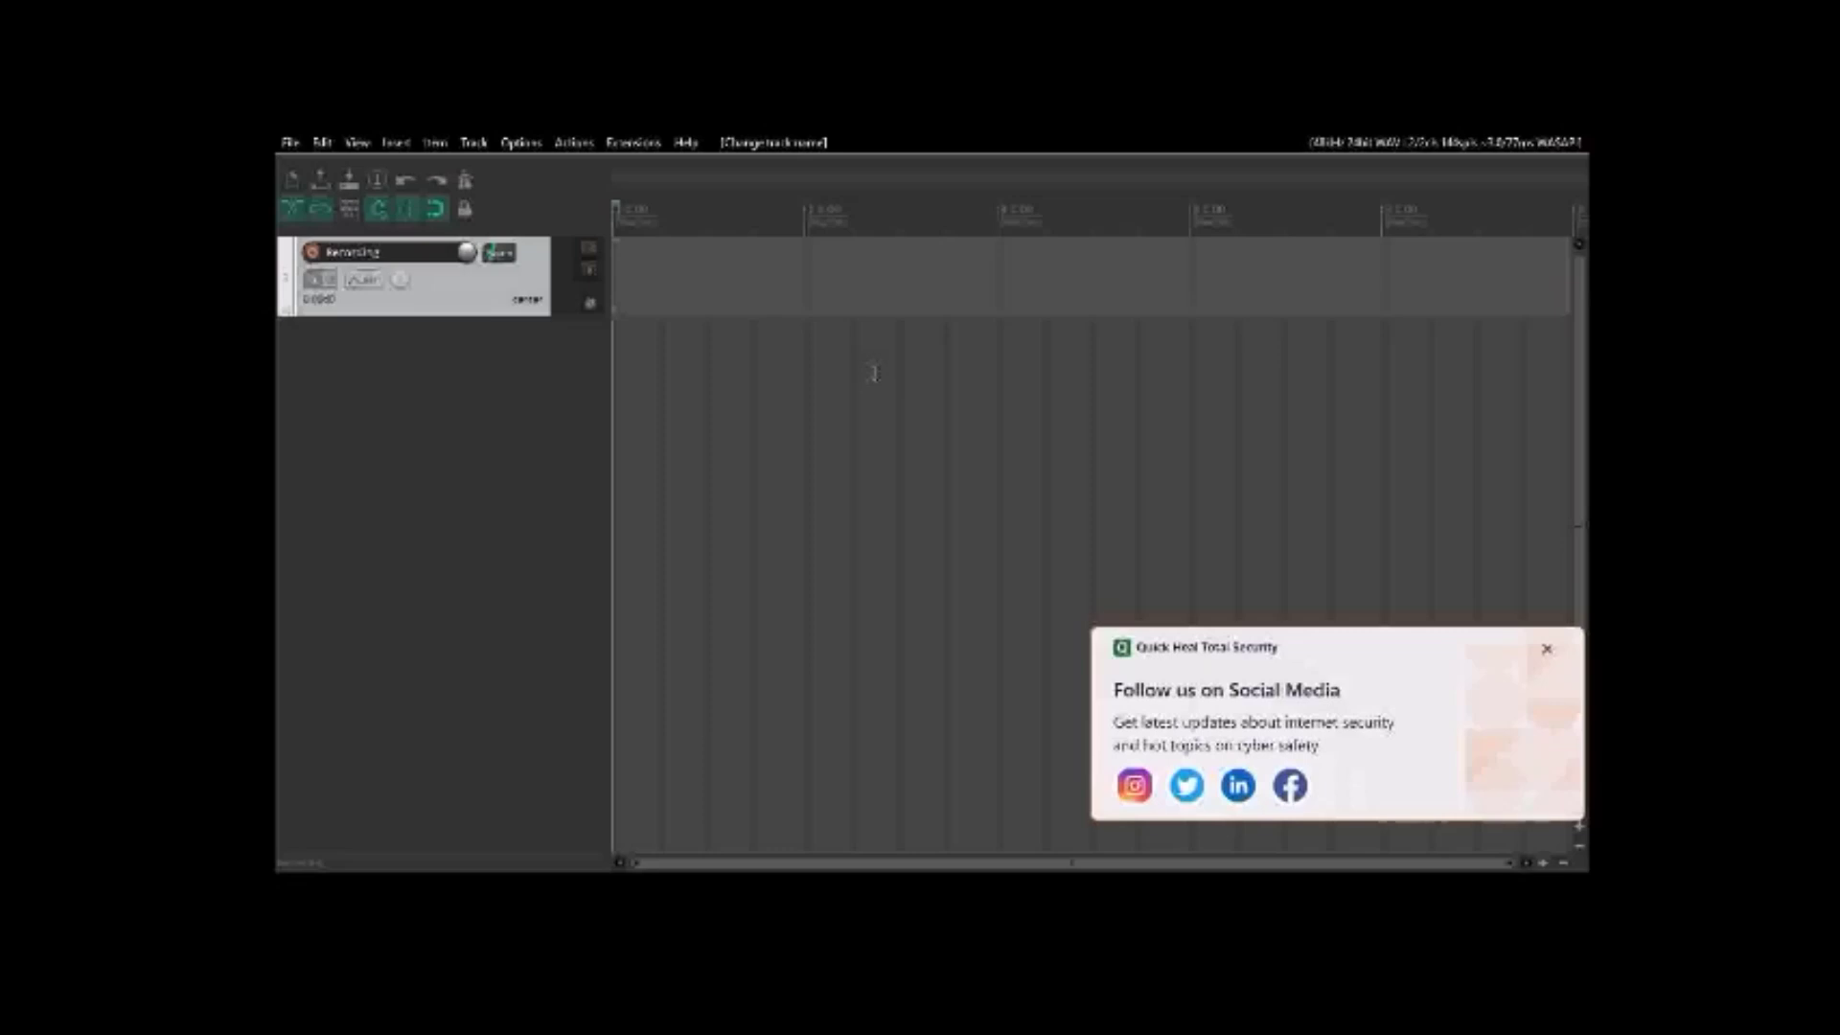
Examine the available time unit options for the ruler, from Minutes:Seconds to Secondary time unit, without changing the setting.
click(876, 379)
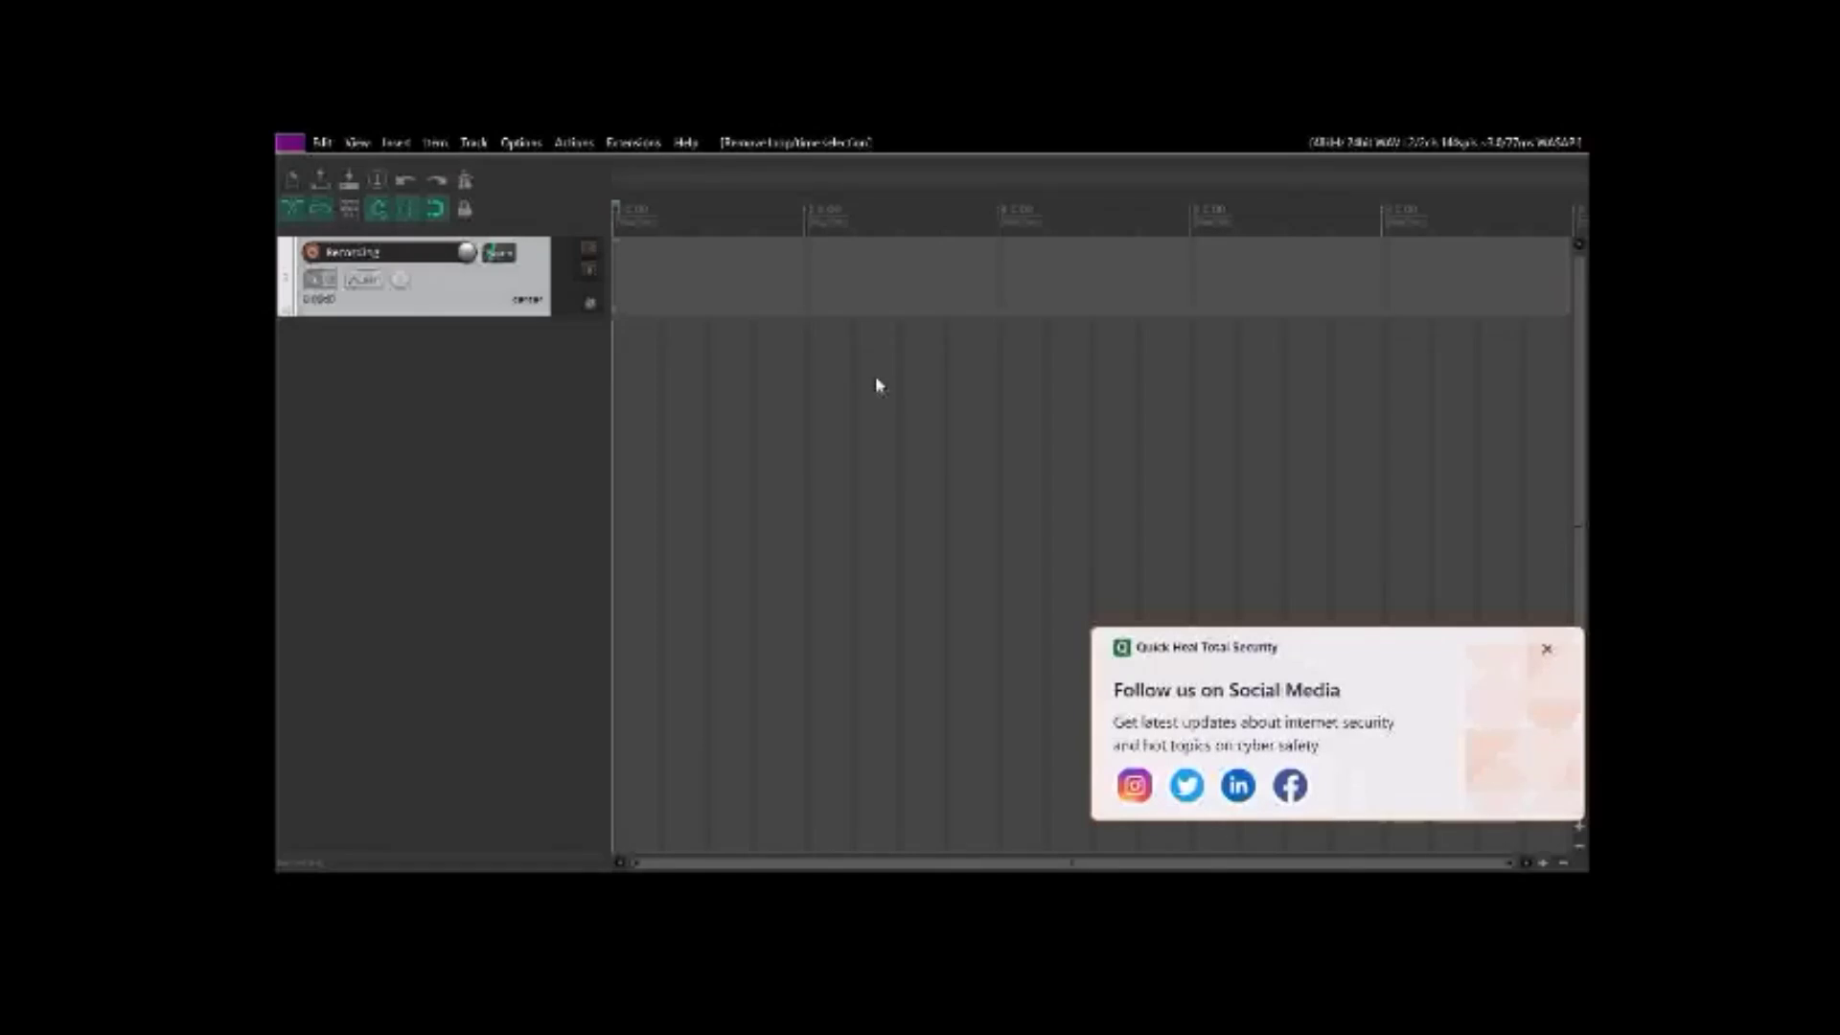
key(Right)
key(Right)
key(Down)
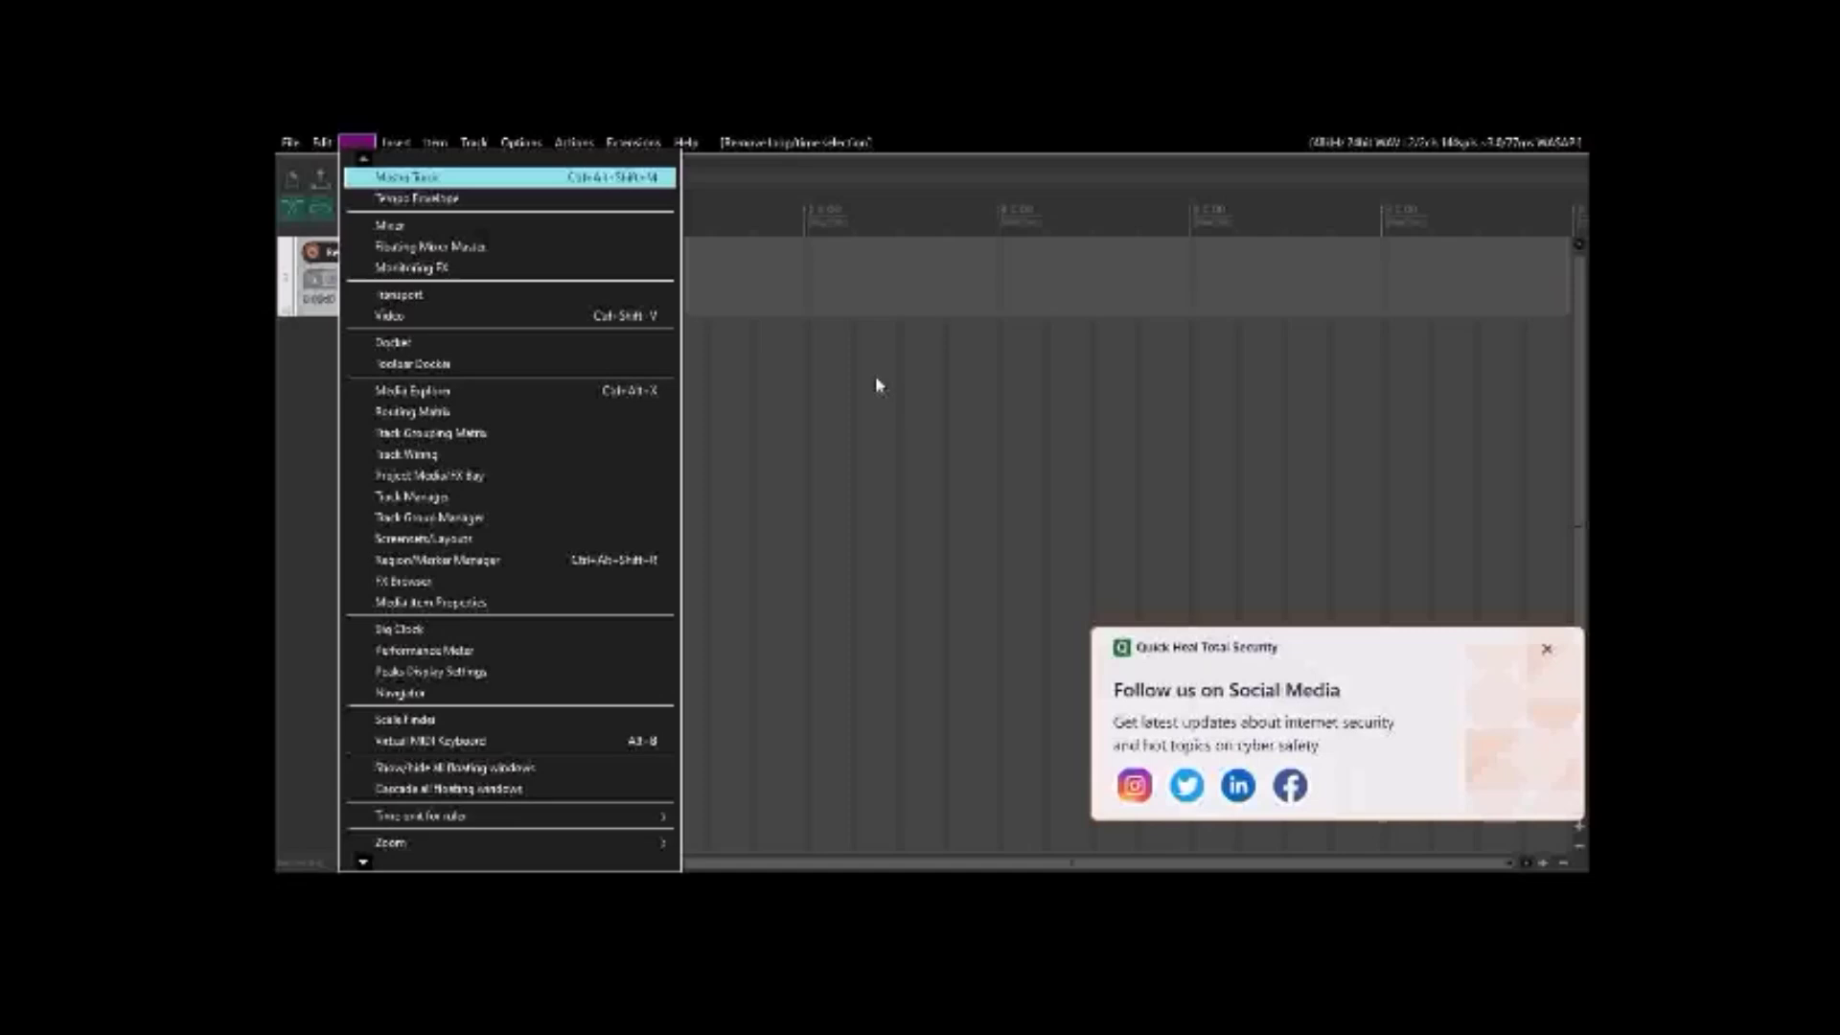
key(Up)
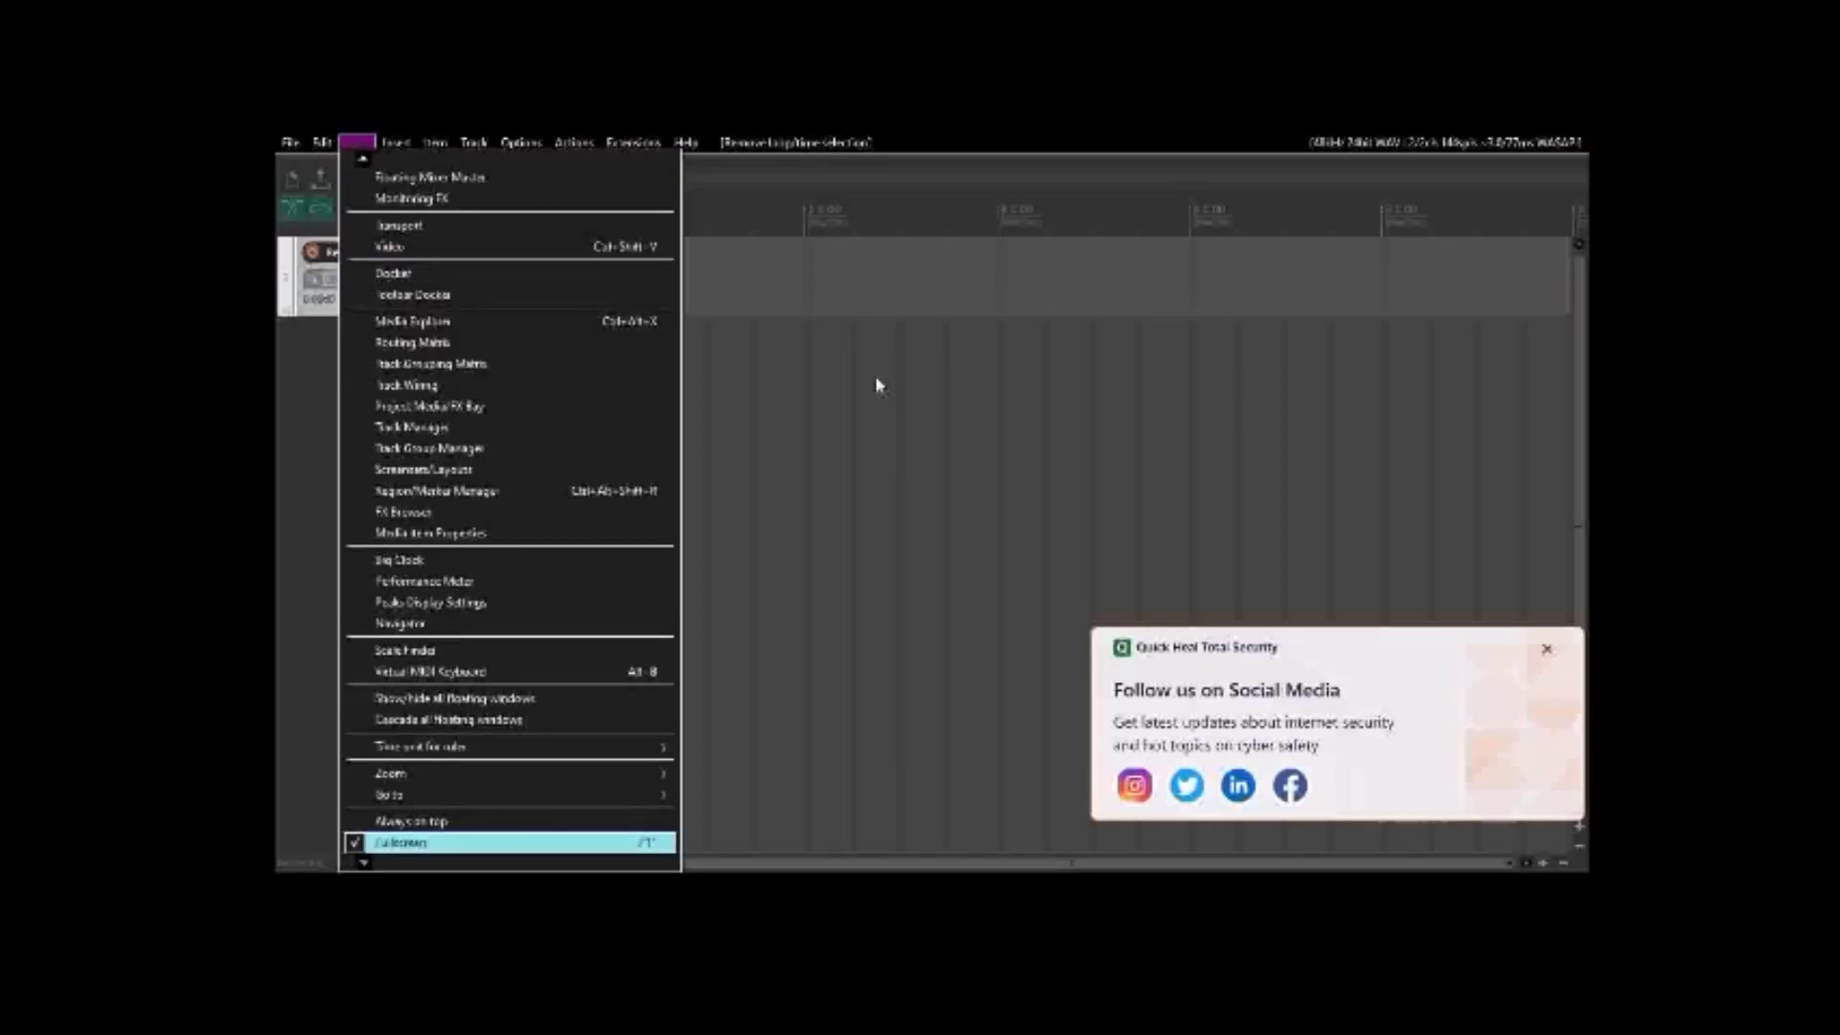
key(Up)
key(Up)
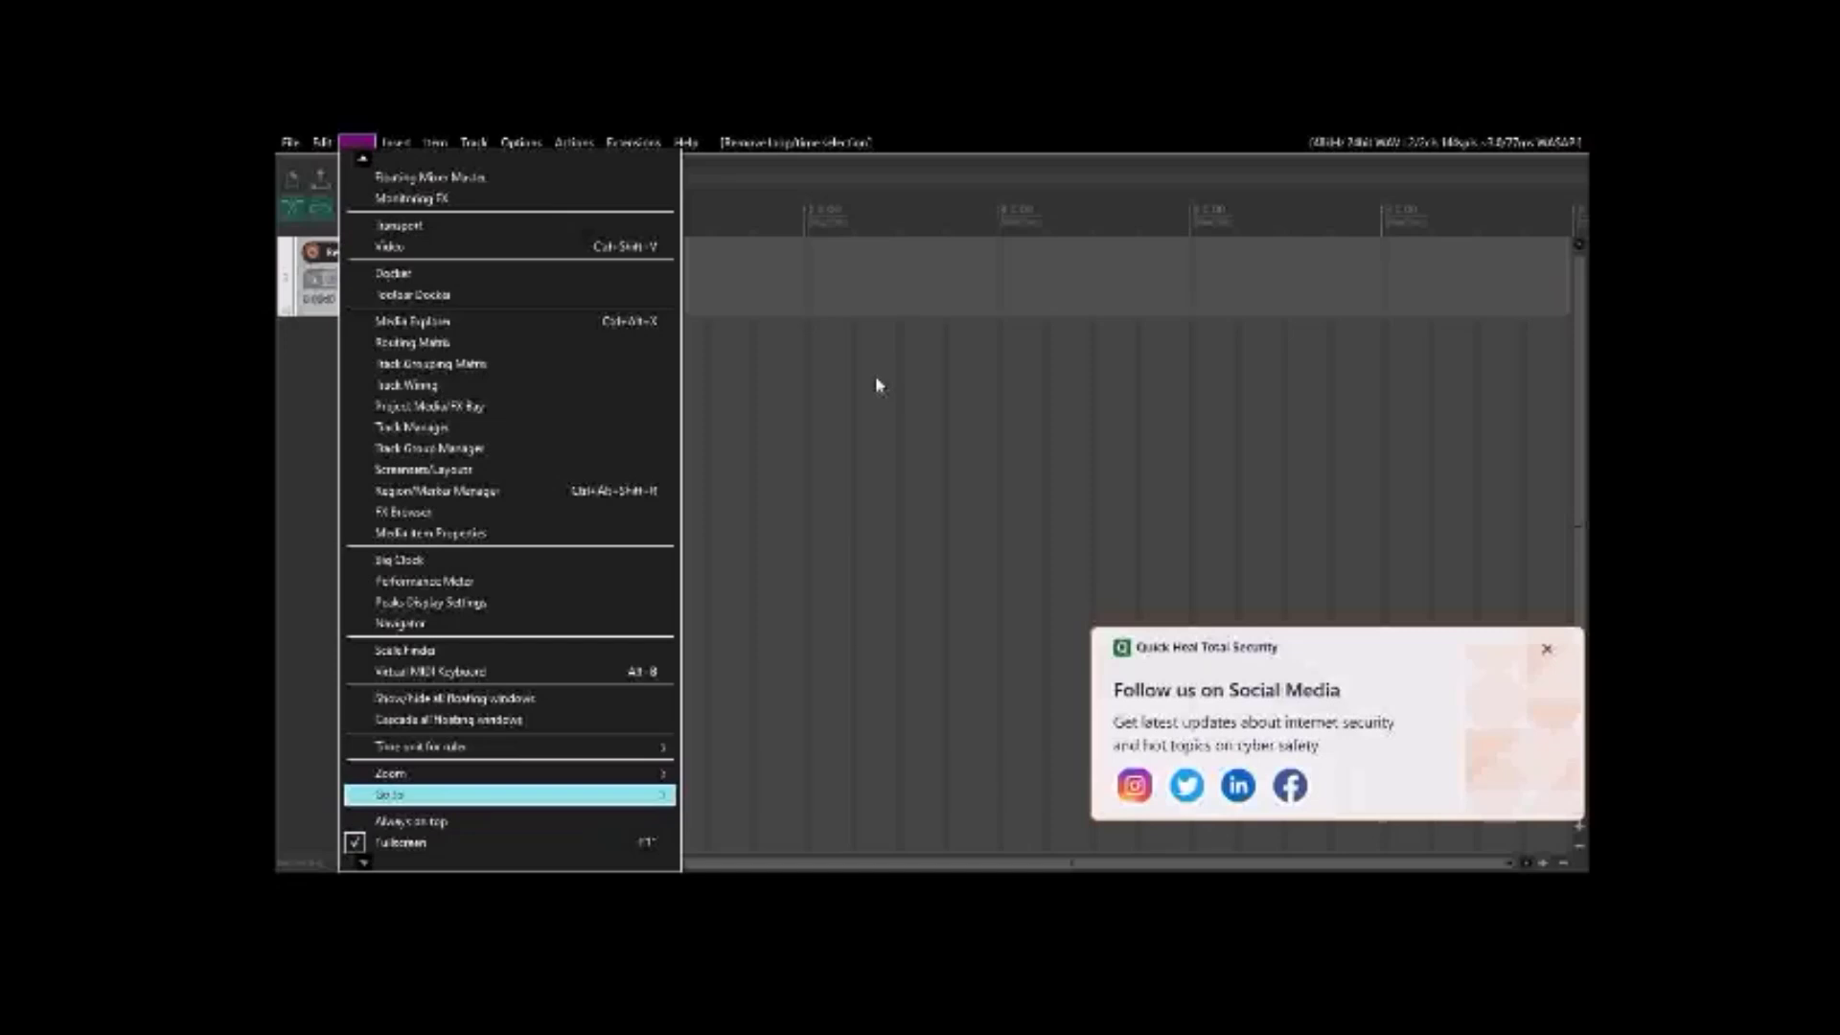
key(Up)
key(Up)
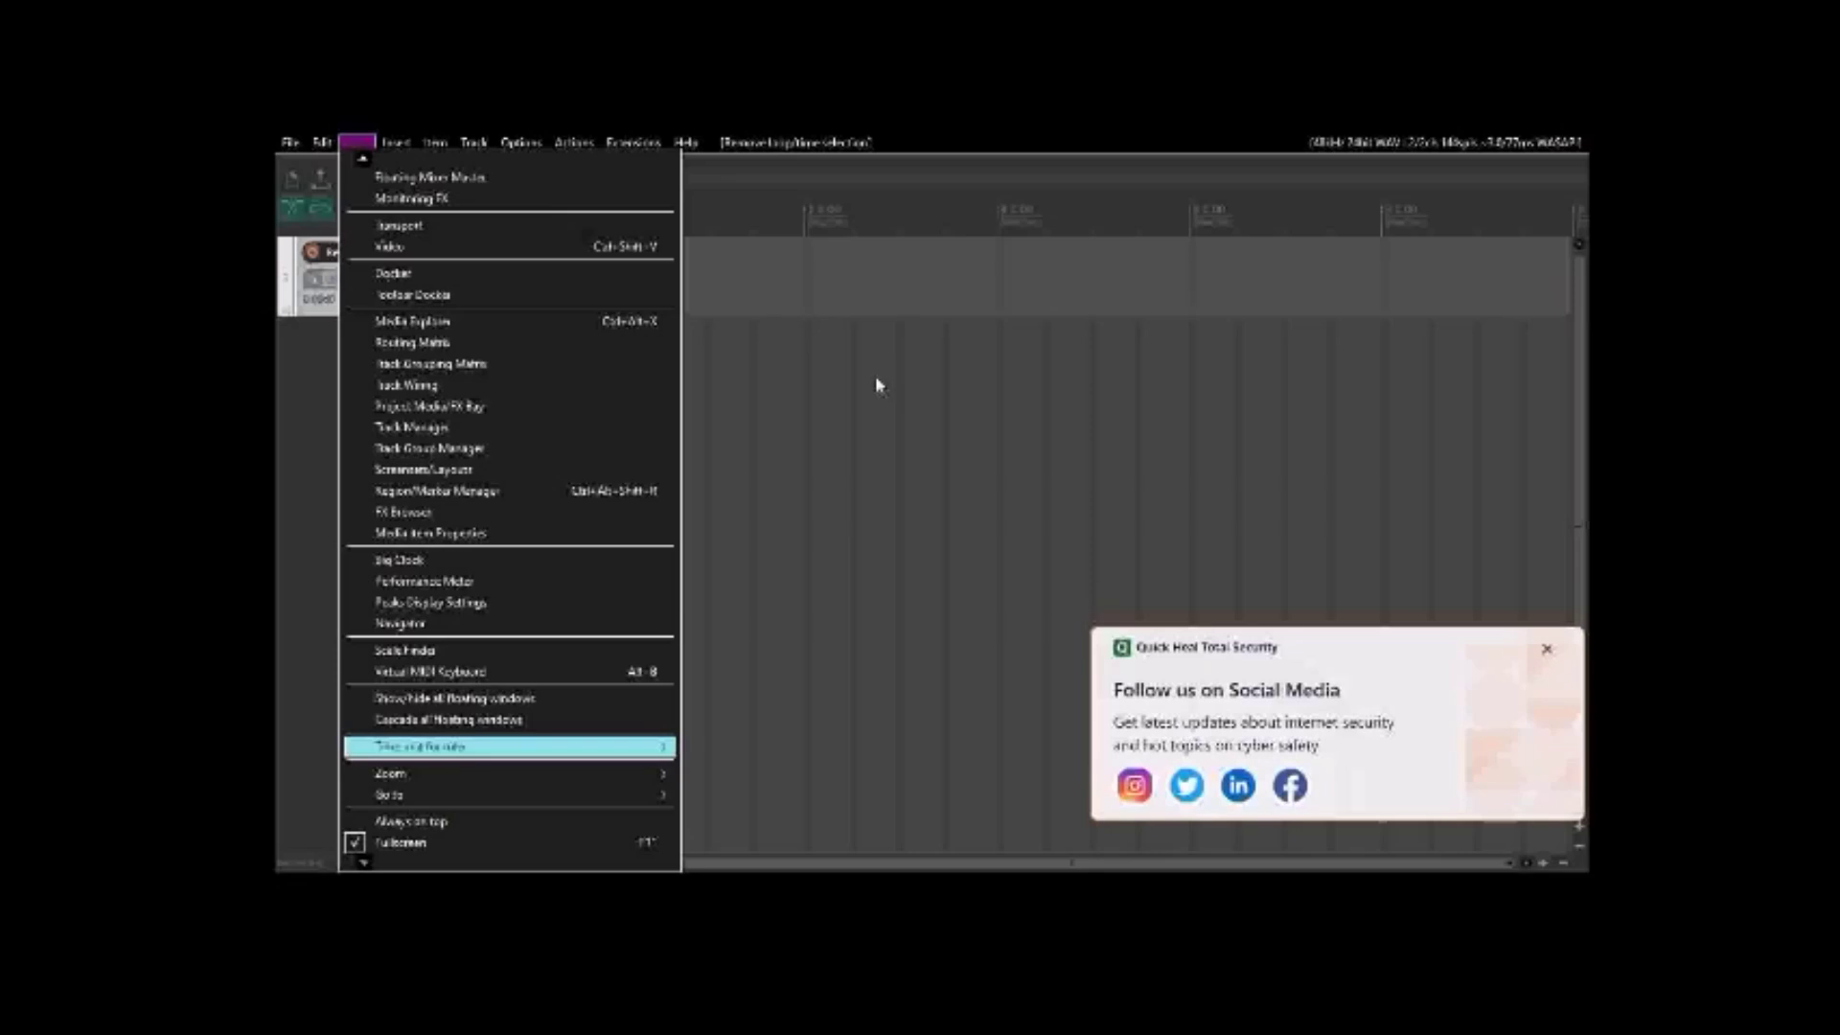
key(Right)
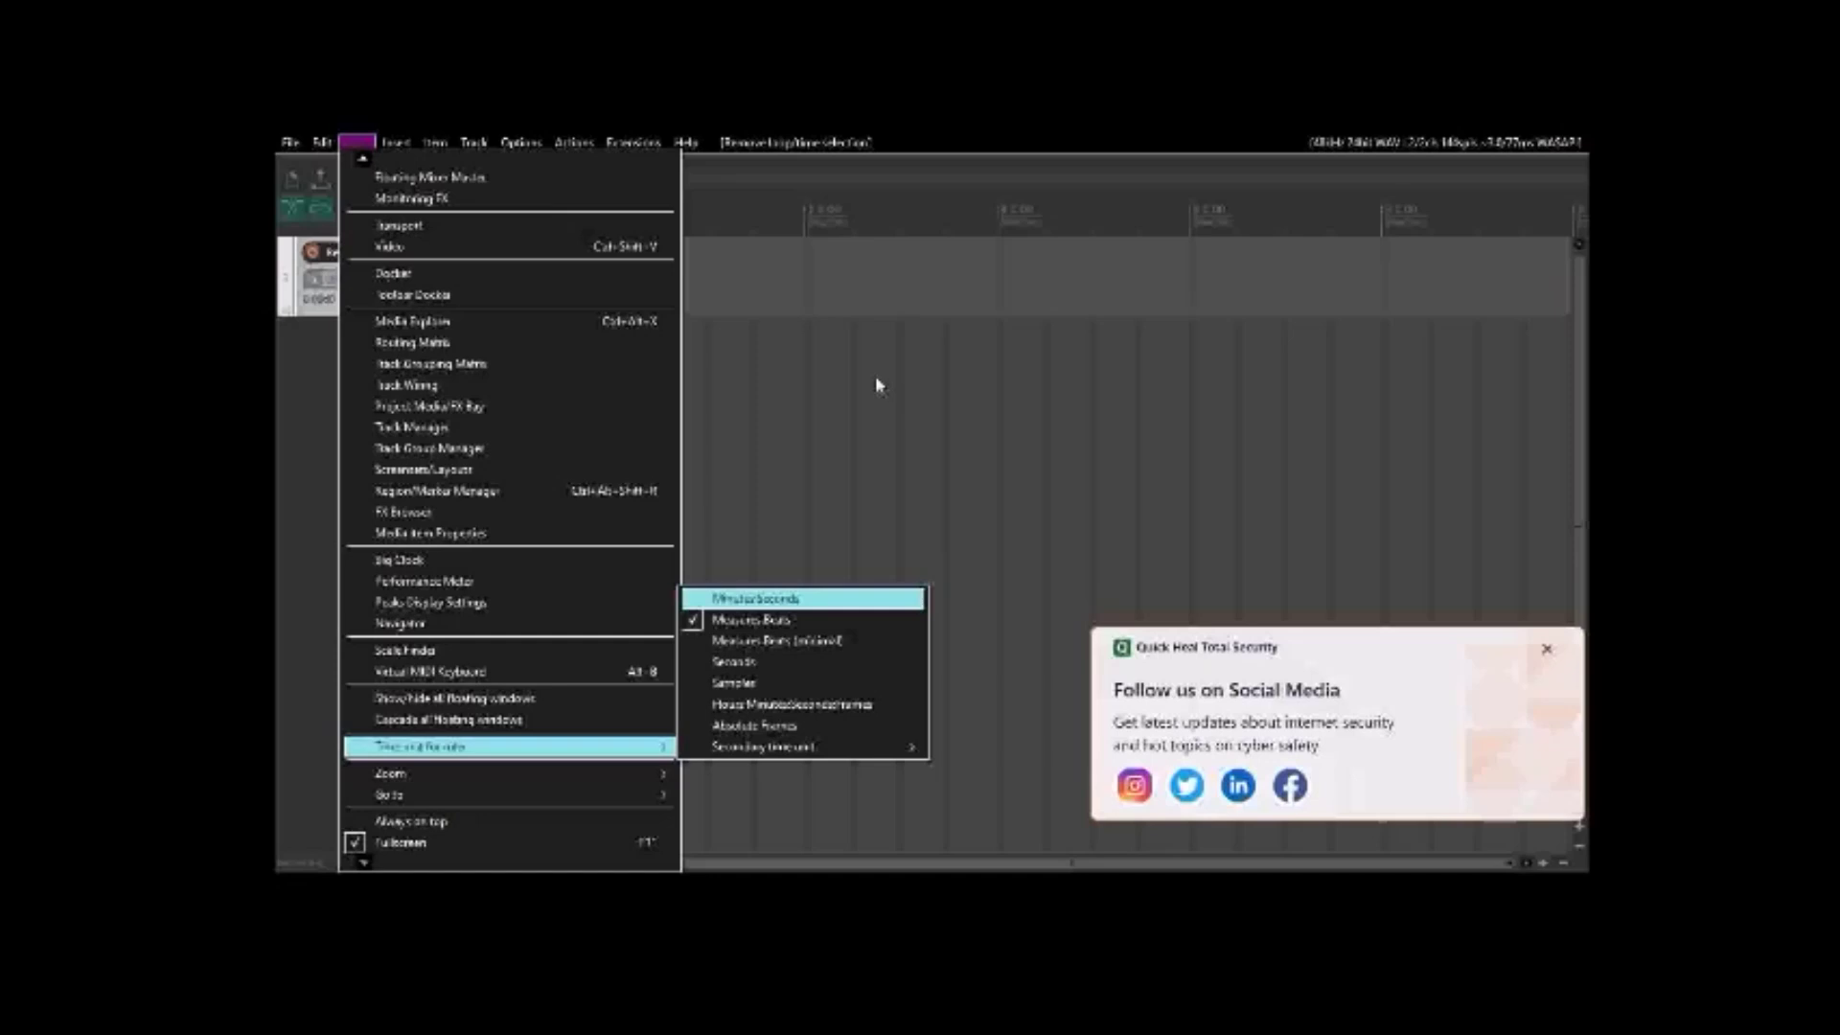
key(Down)
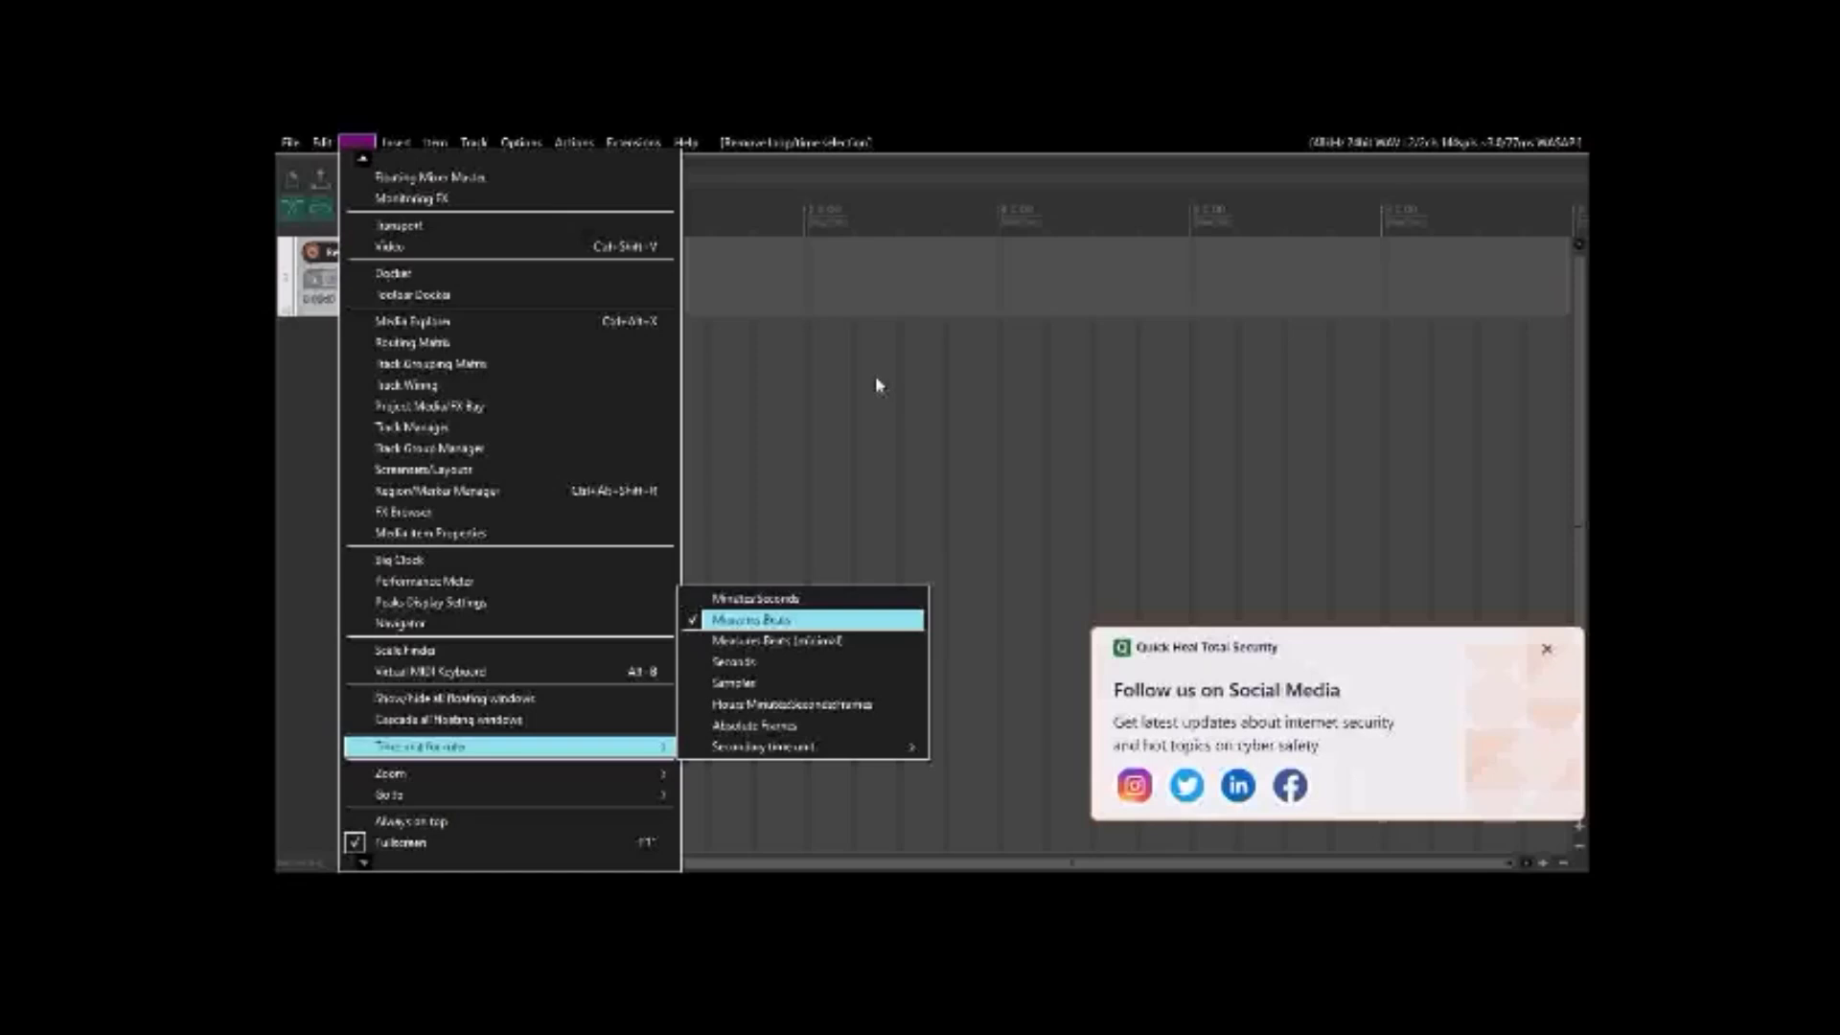
key(Down)
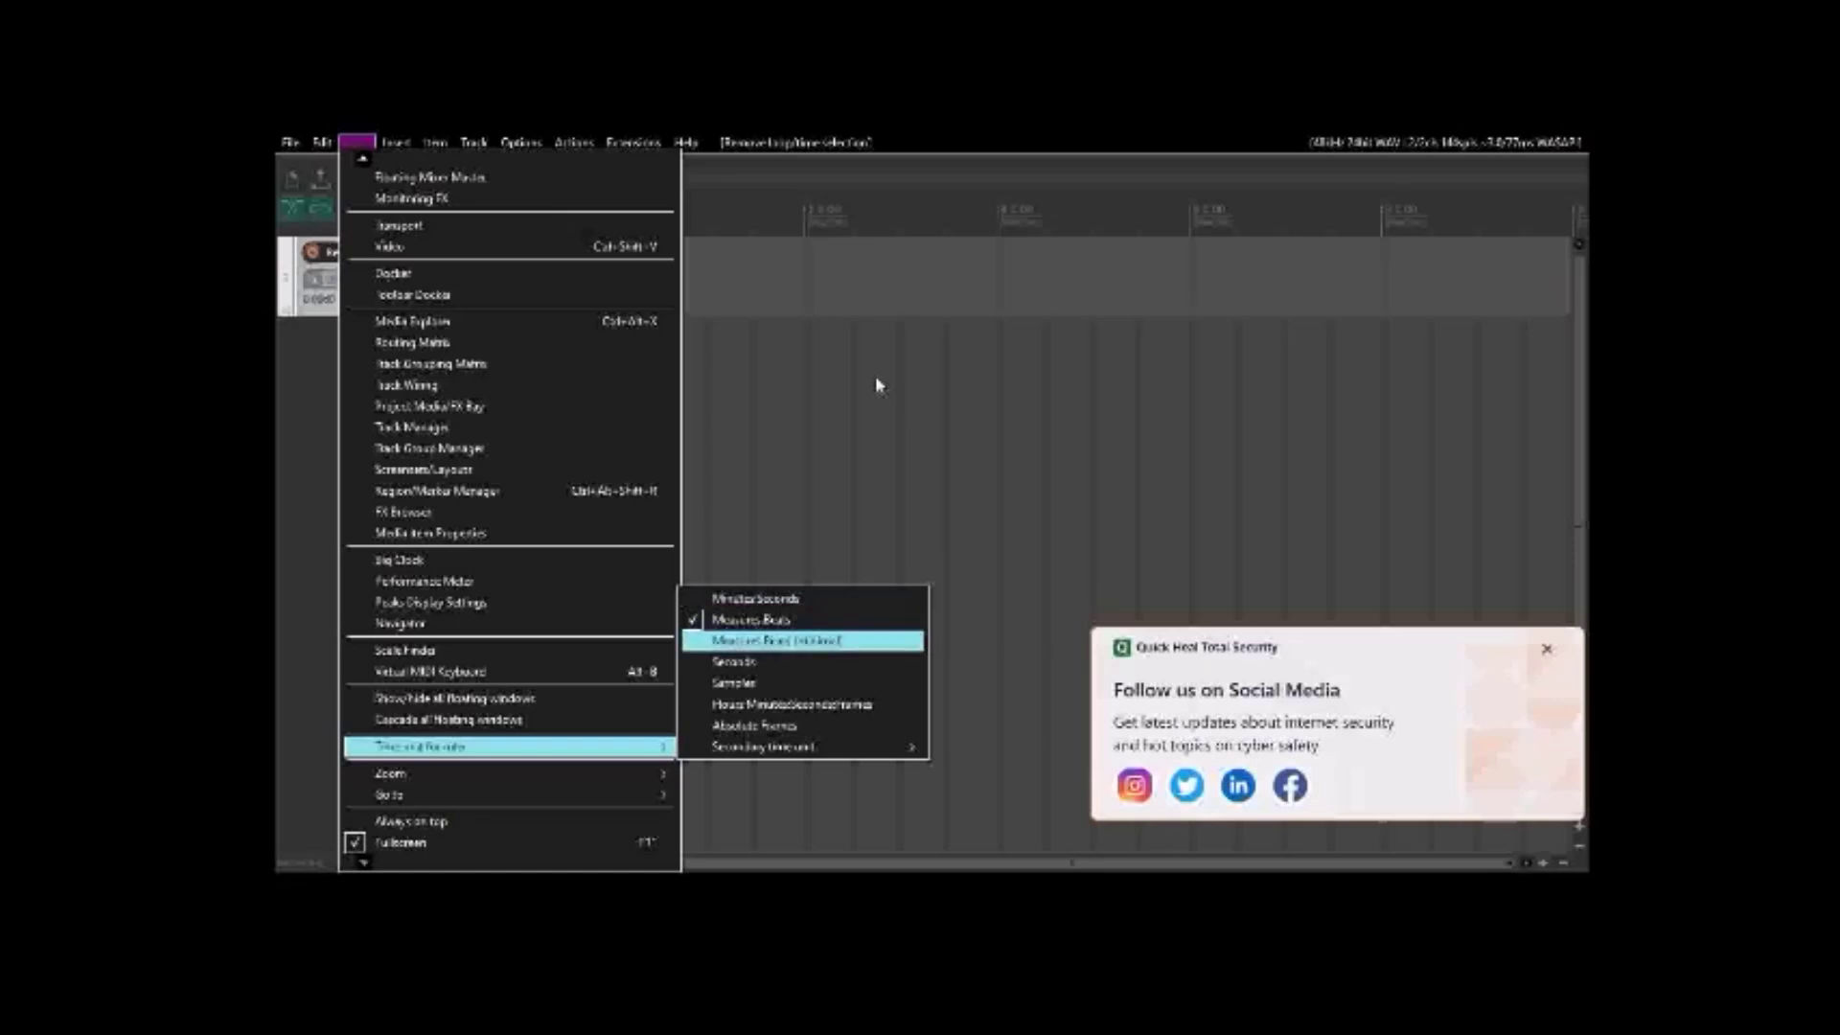
key(Down)
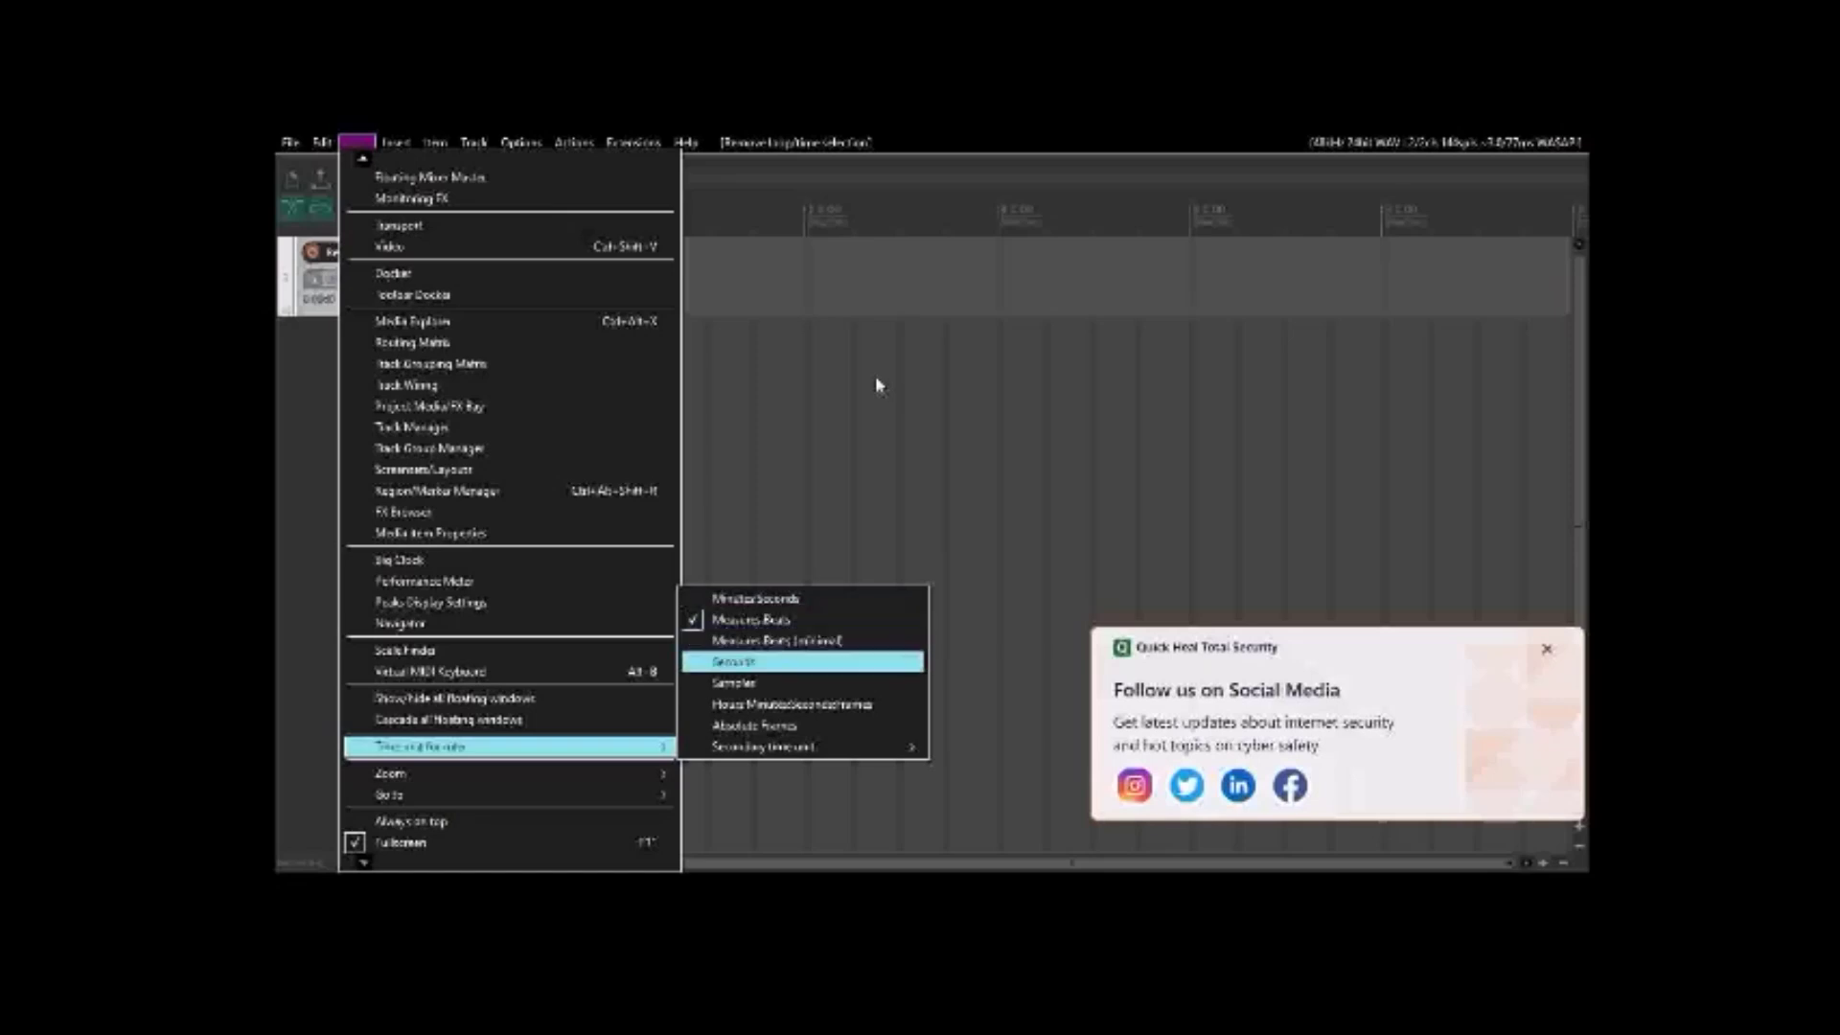
key(Down)
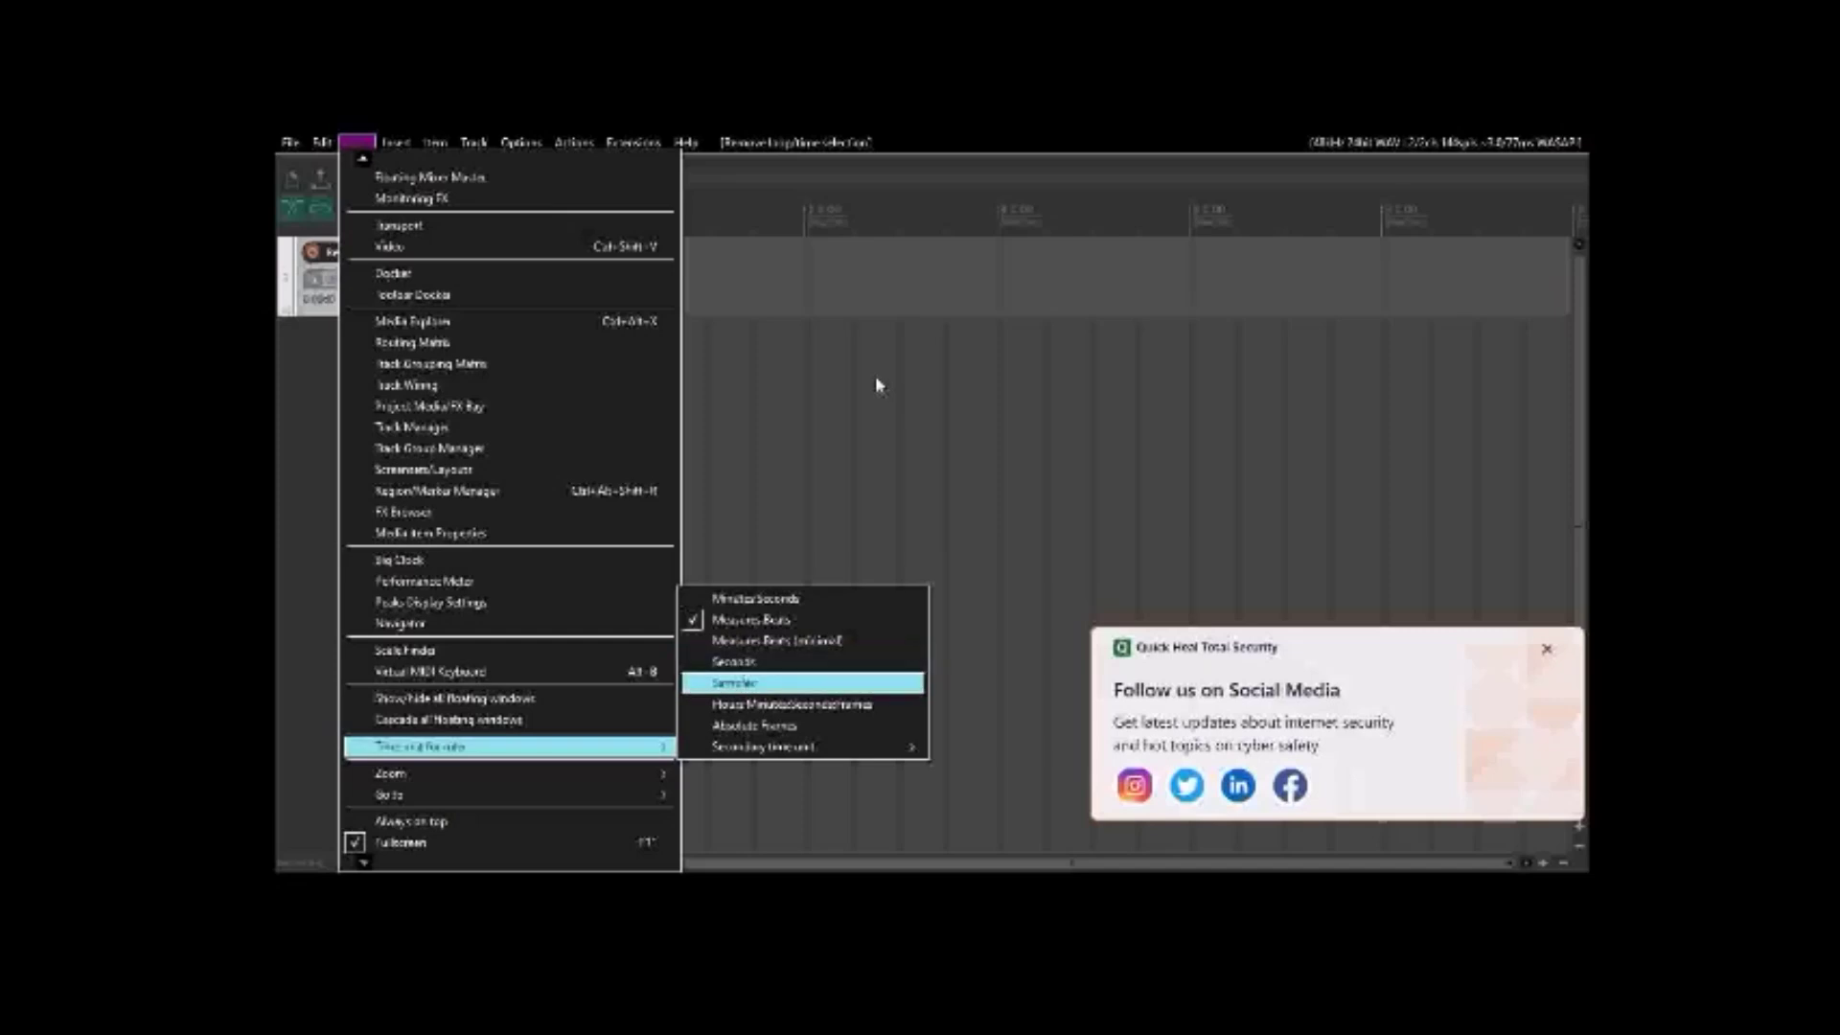
key(Down)
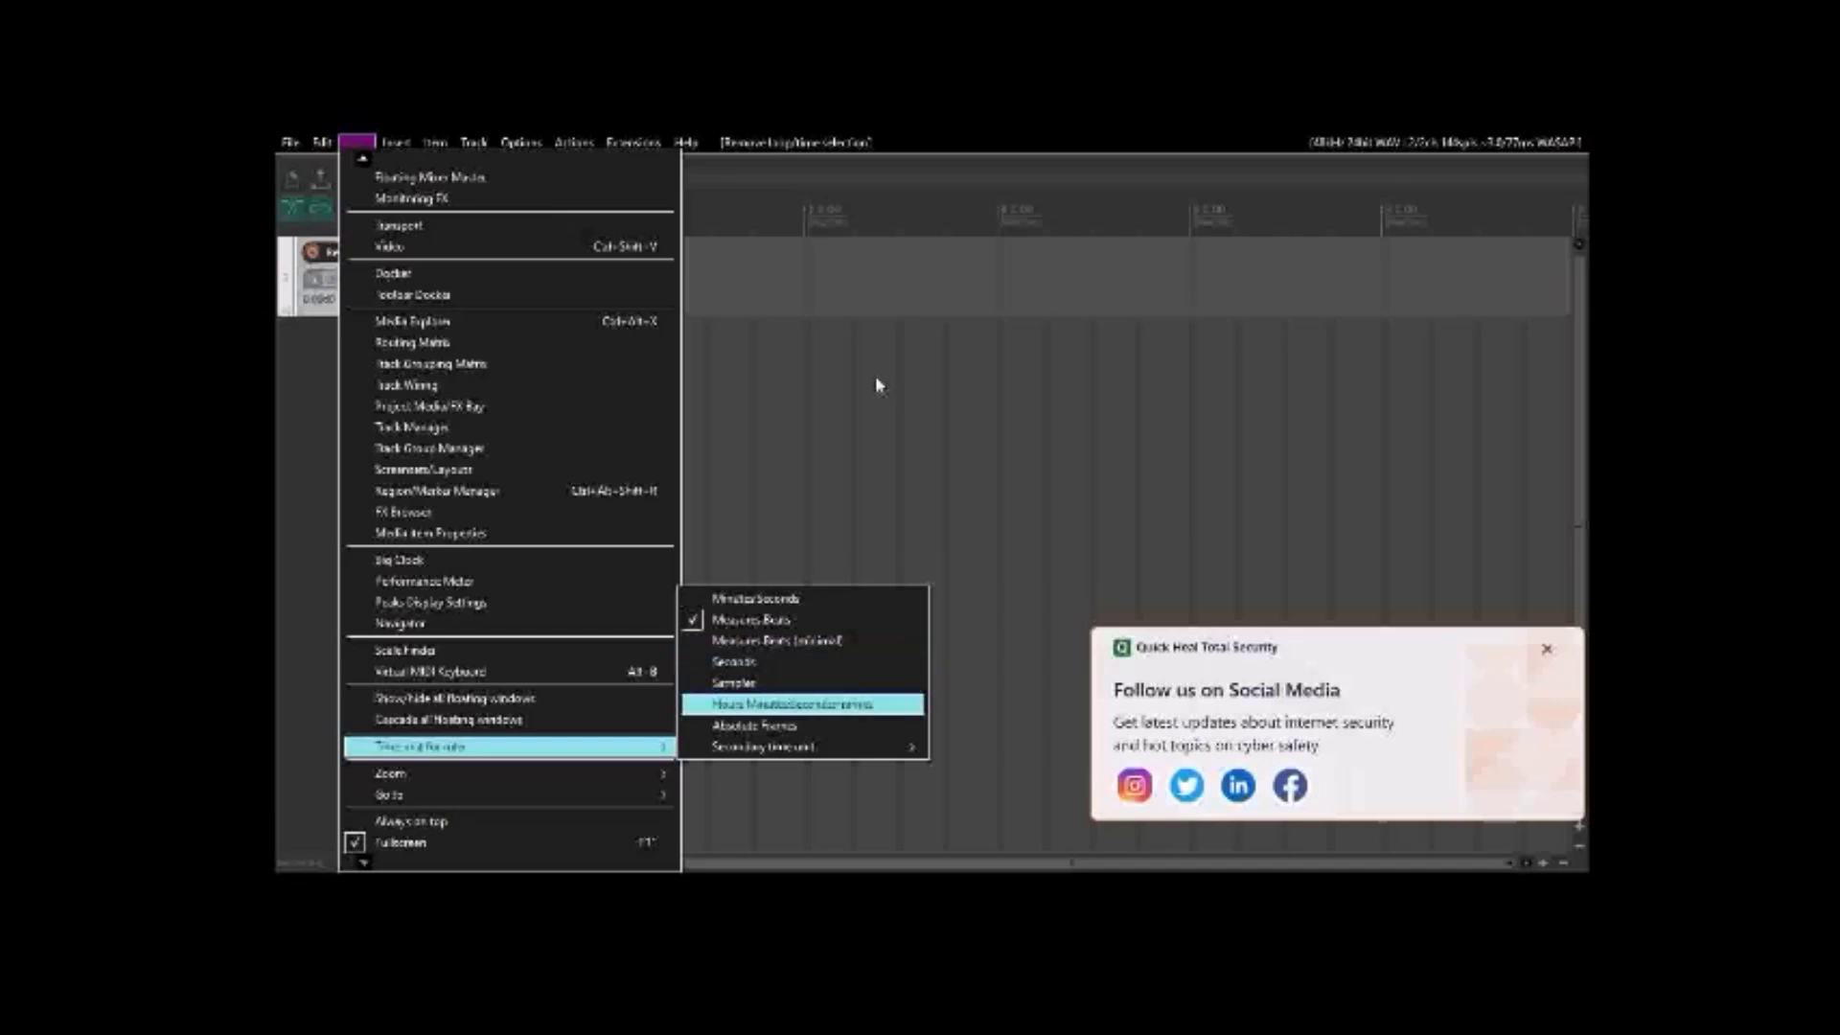
key(Down)
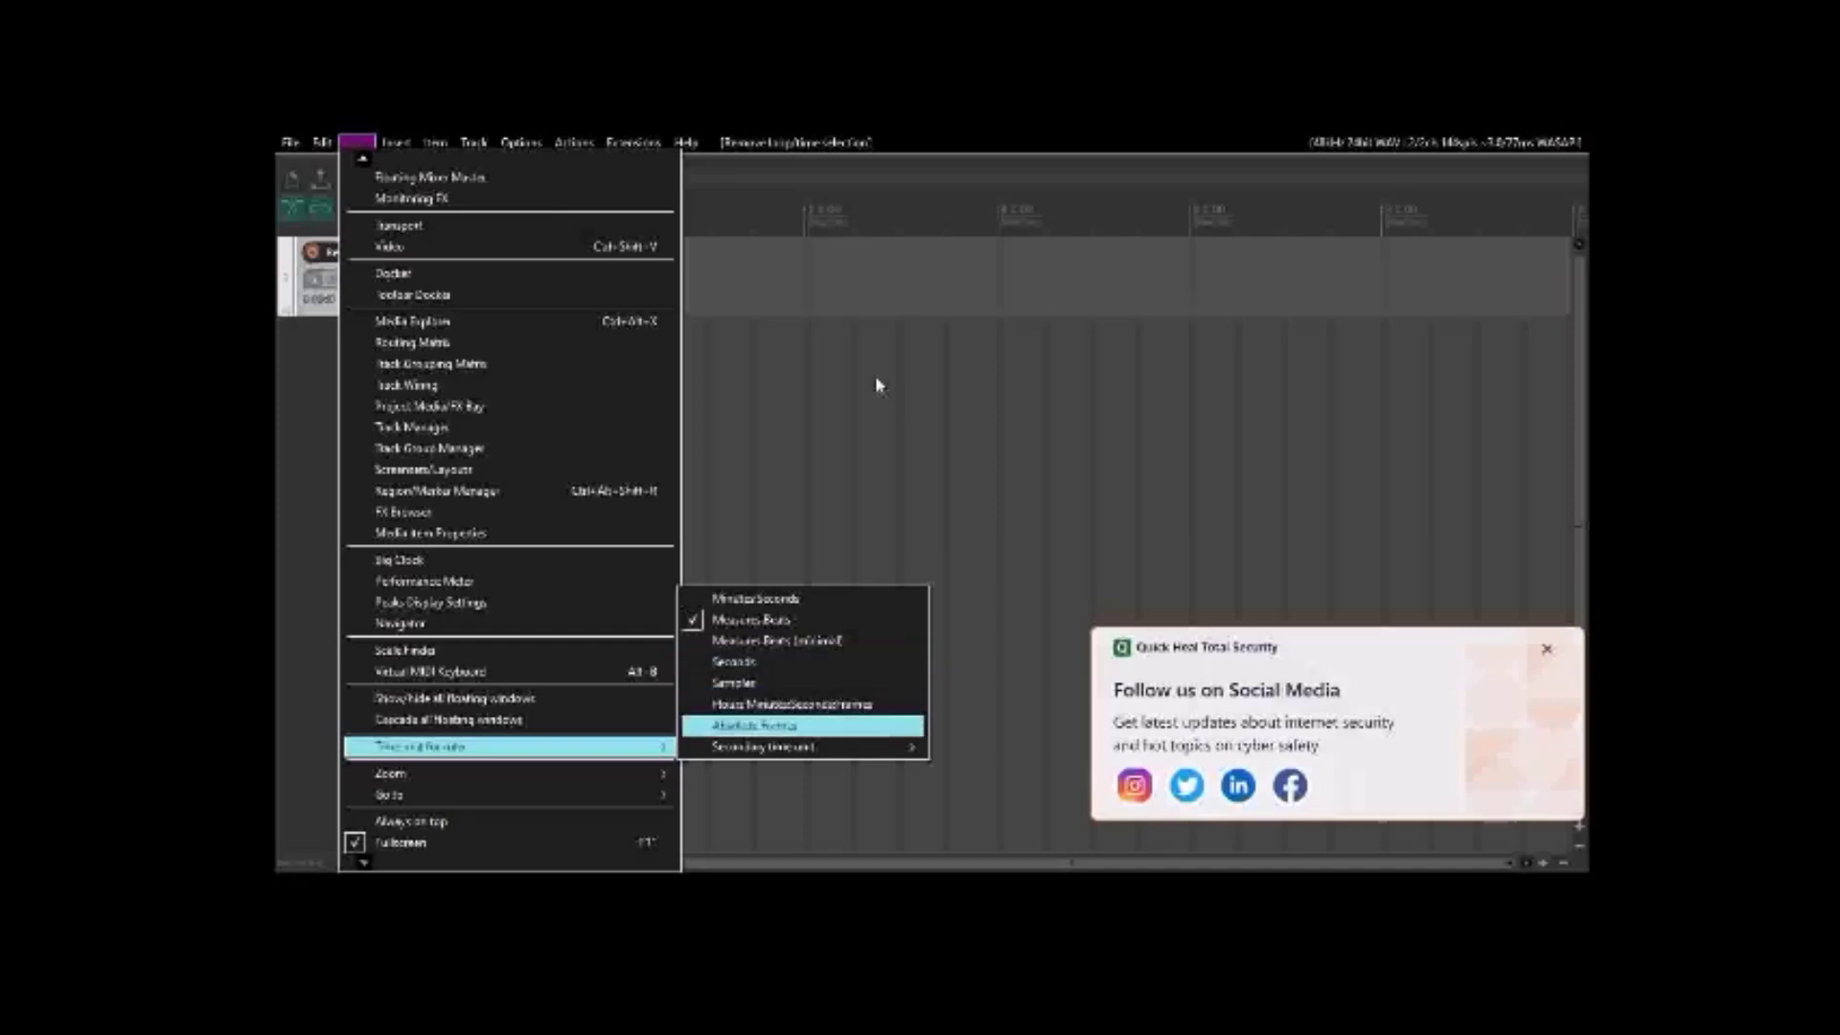
key(Down)
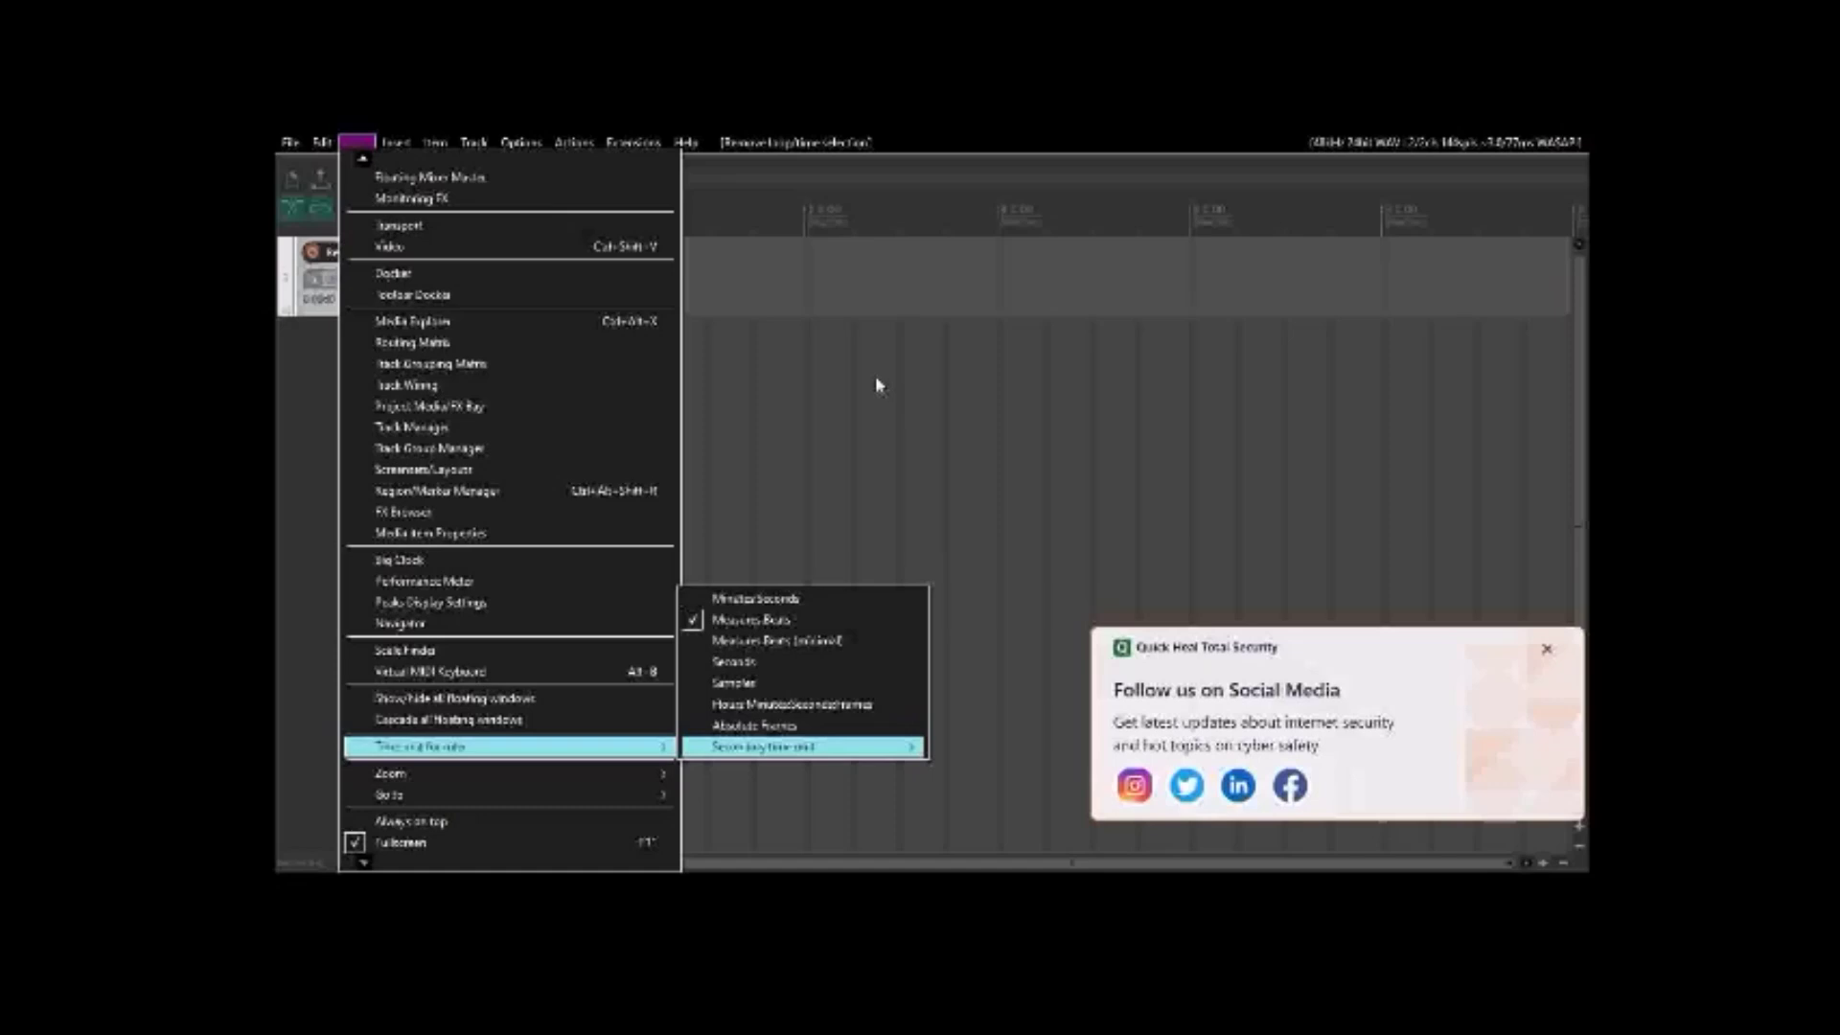
key(Down)
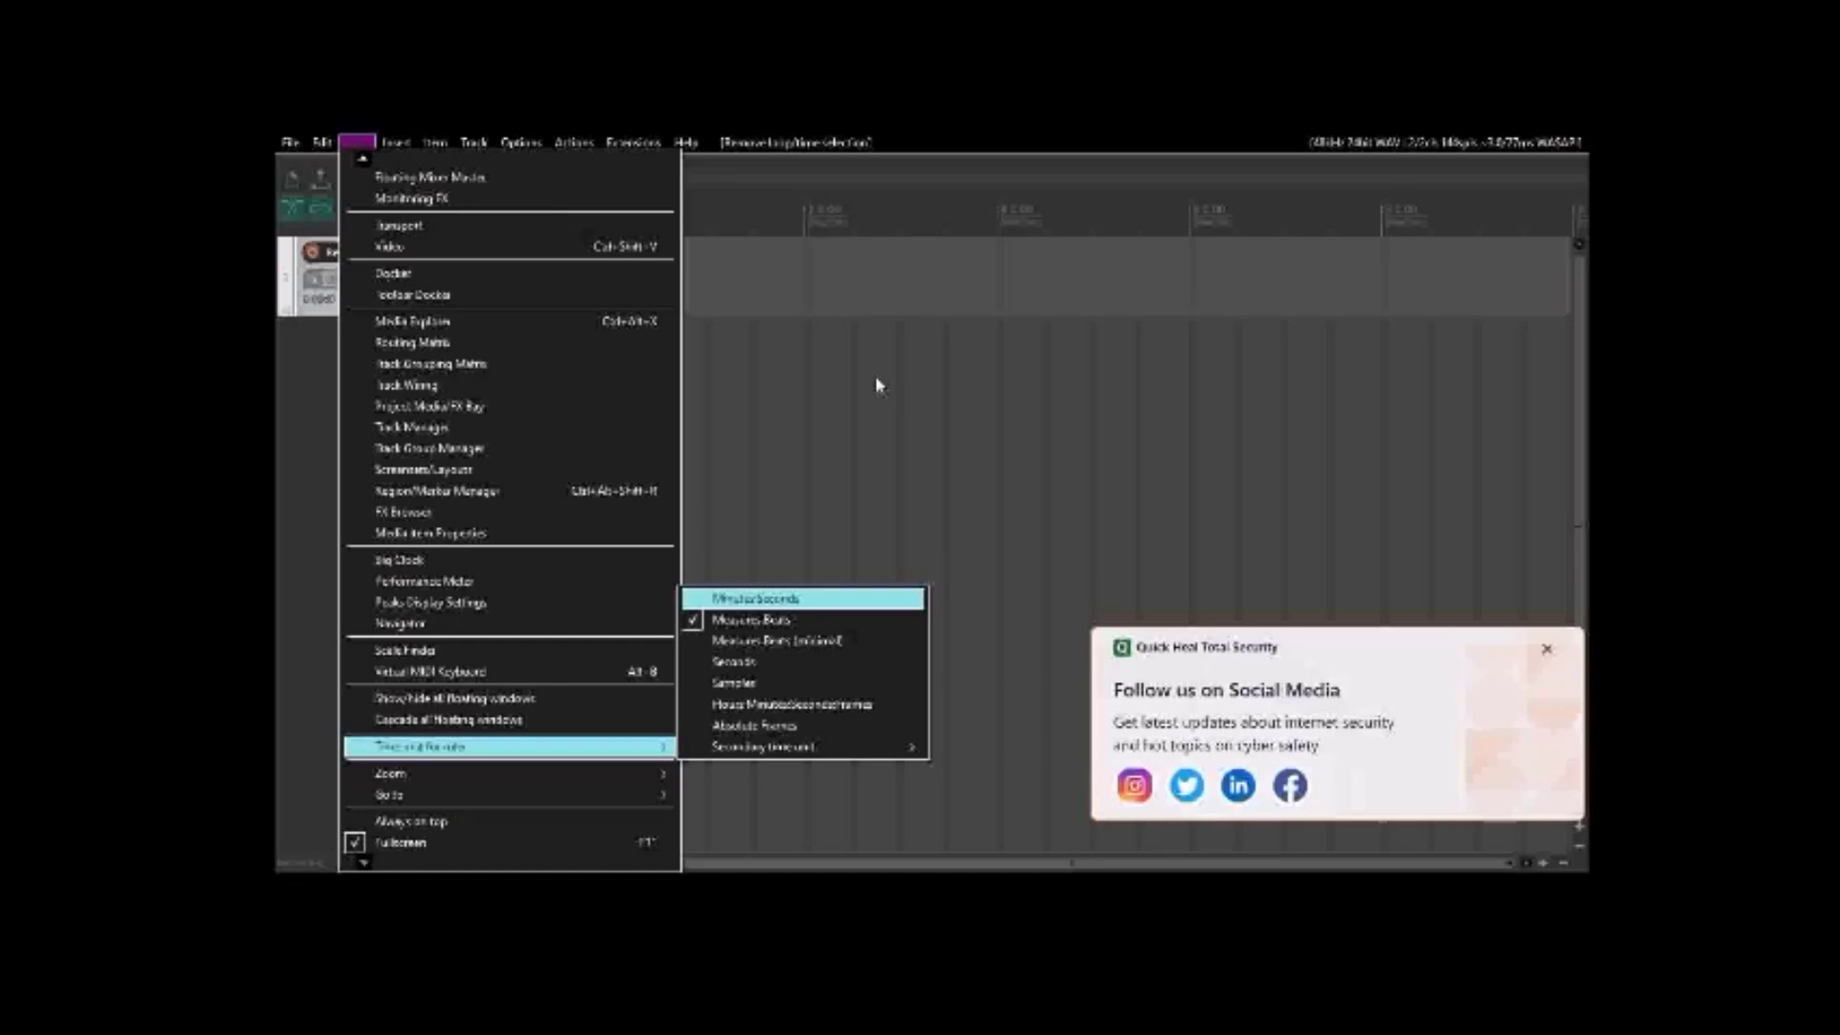
key(Escape)
key(Escape)
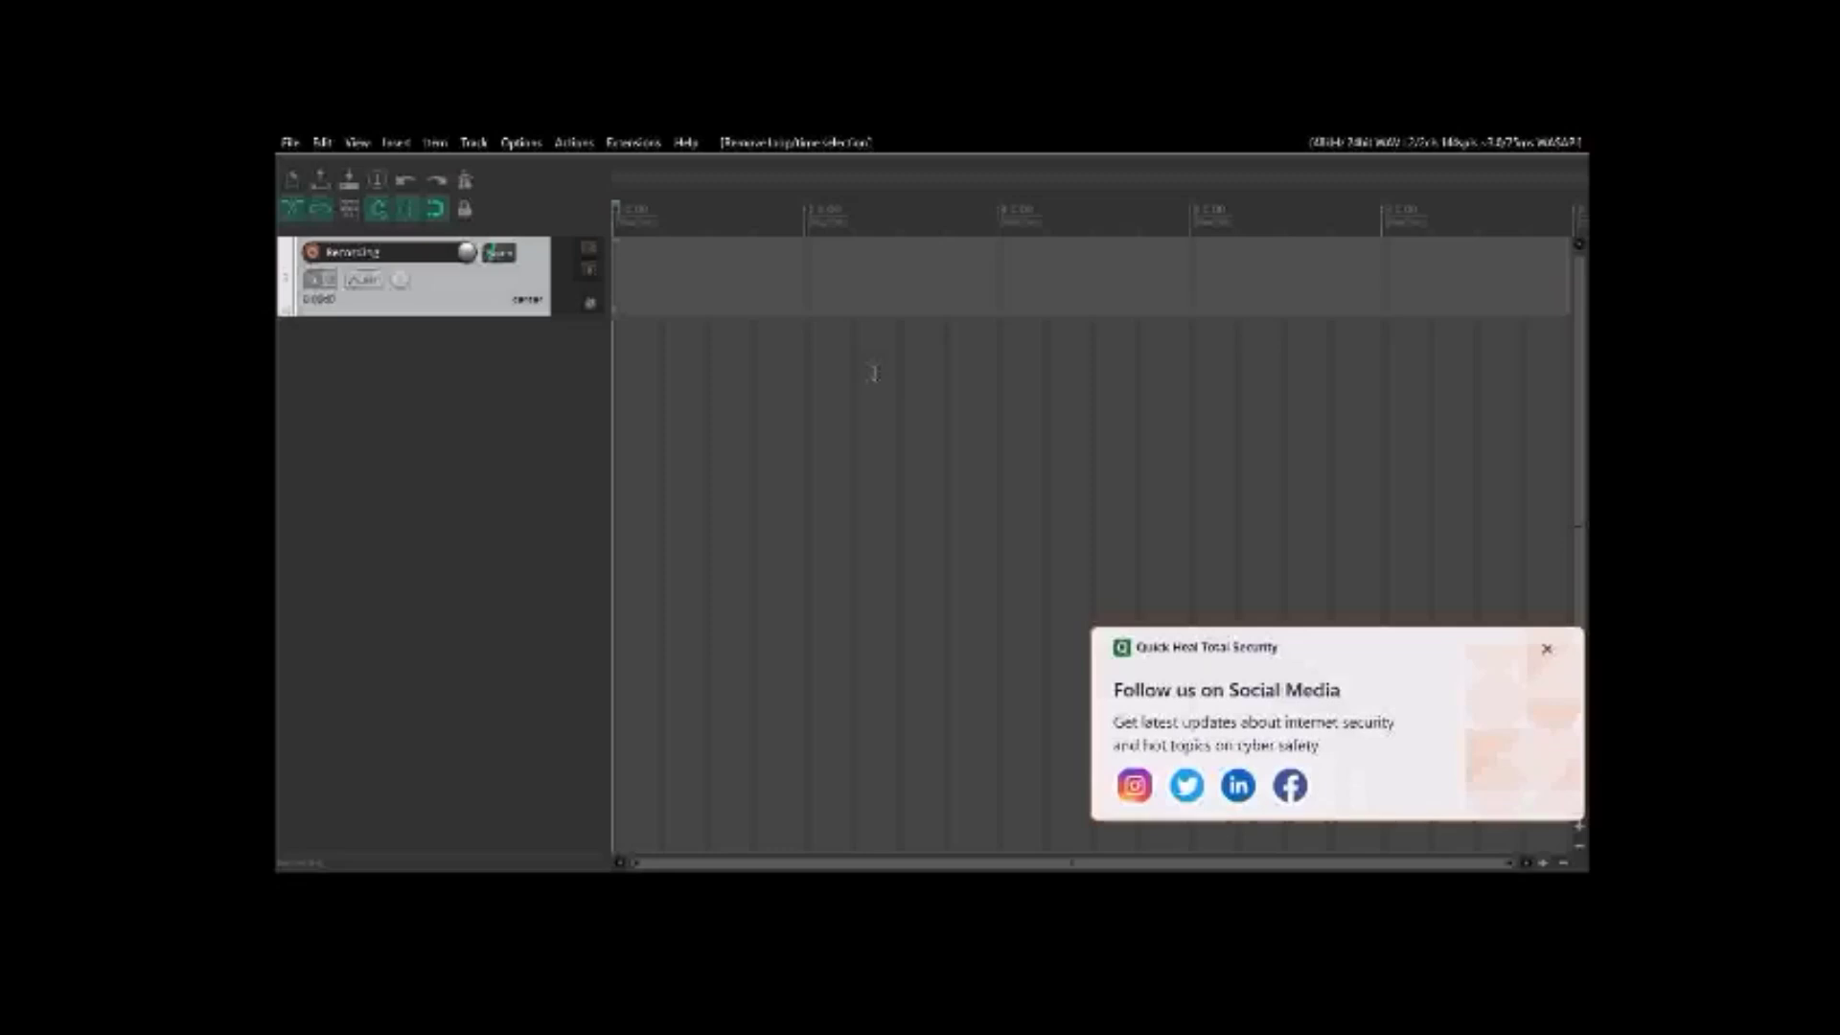
Arm the Recording track at the project start and toggle its record monitoring.
key(Right)
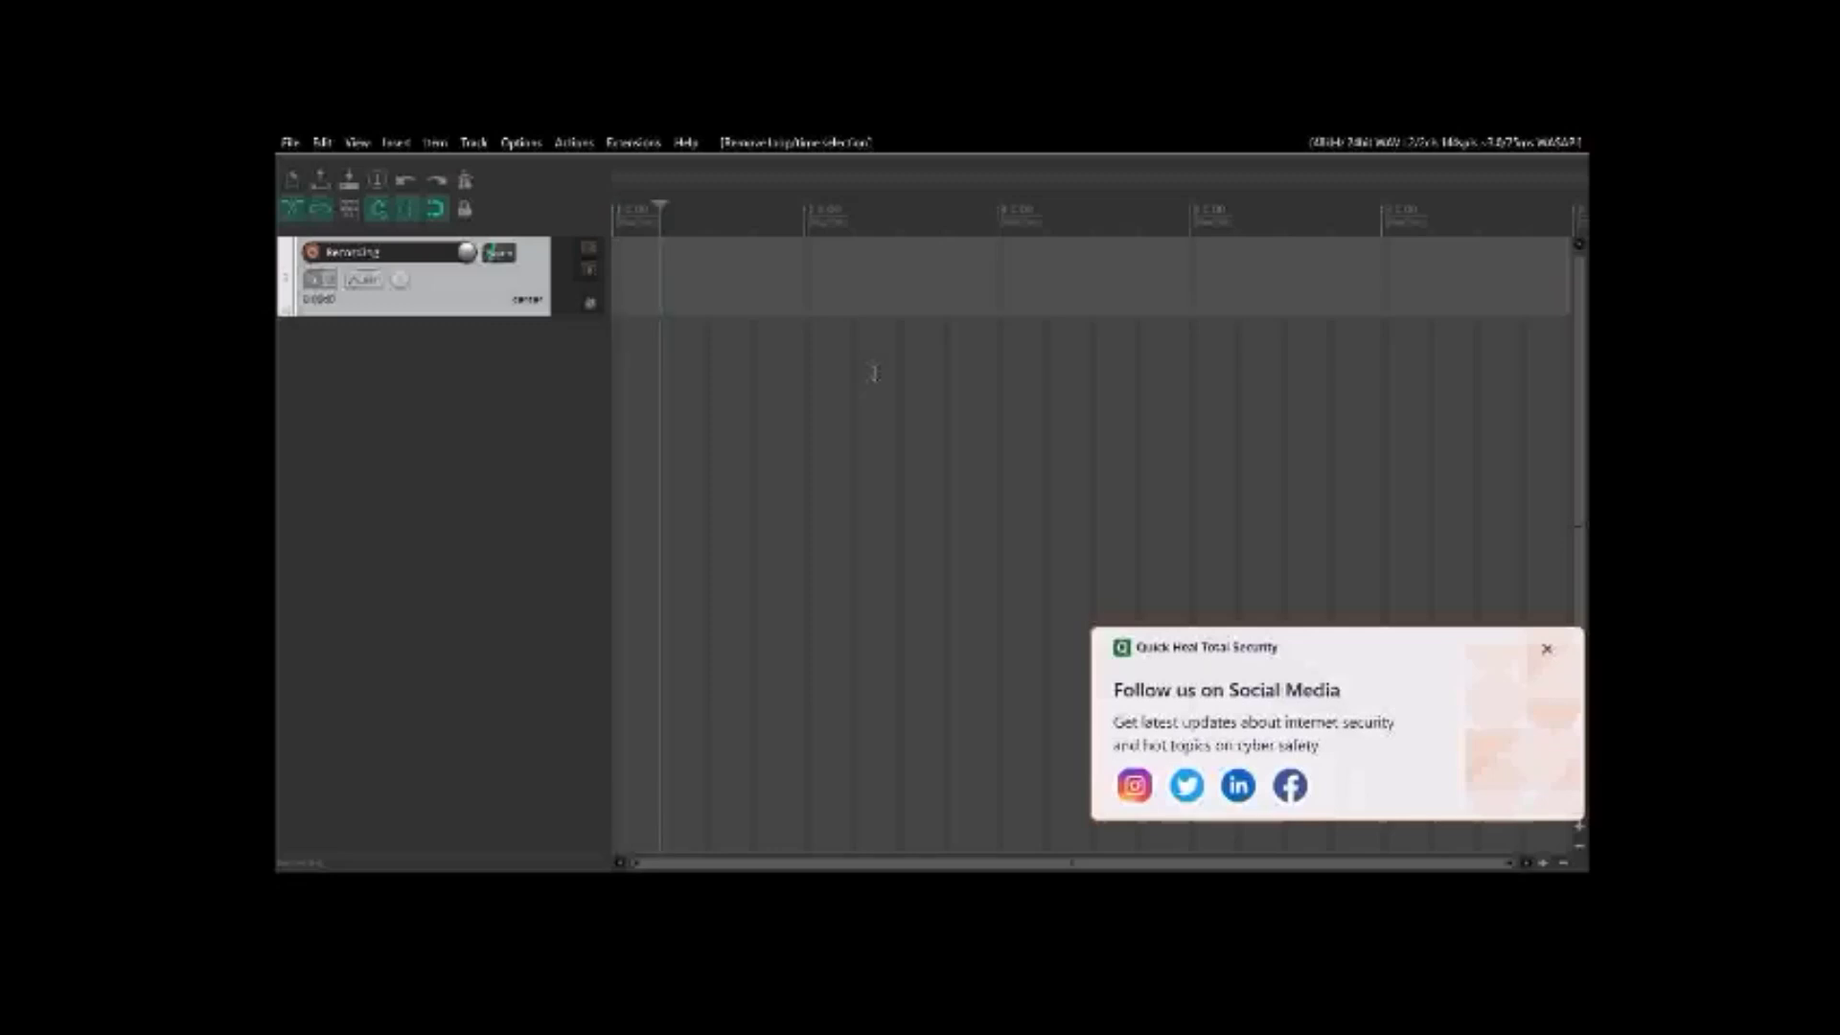
key(Left)
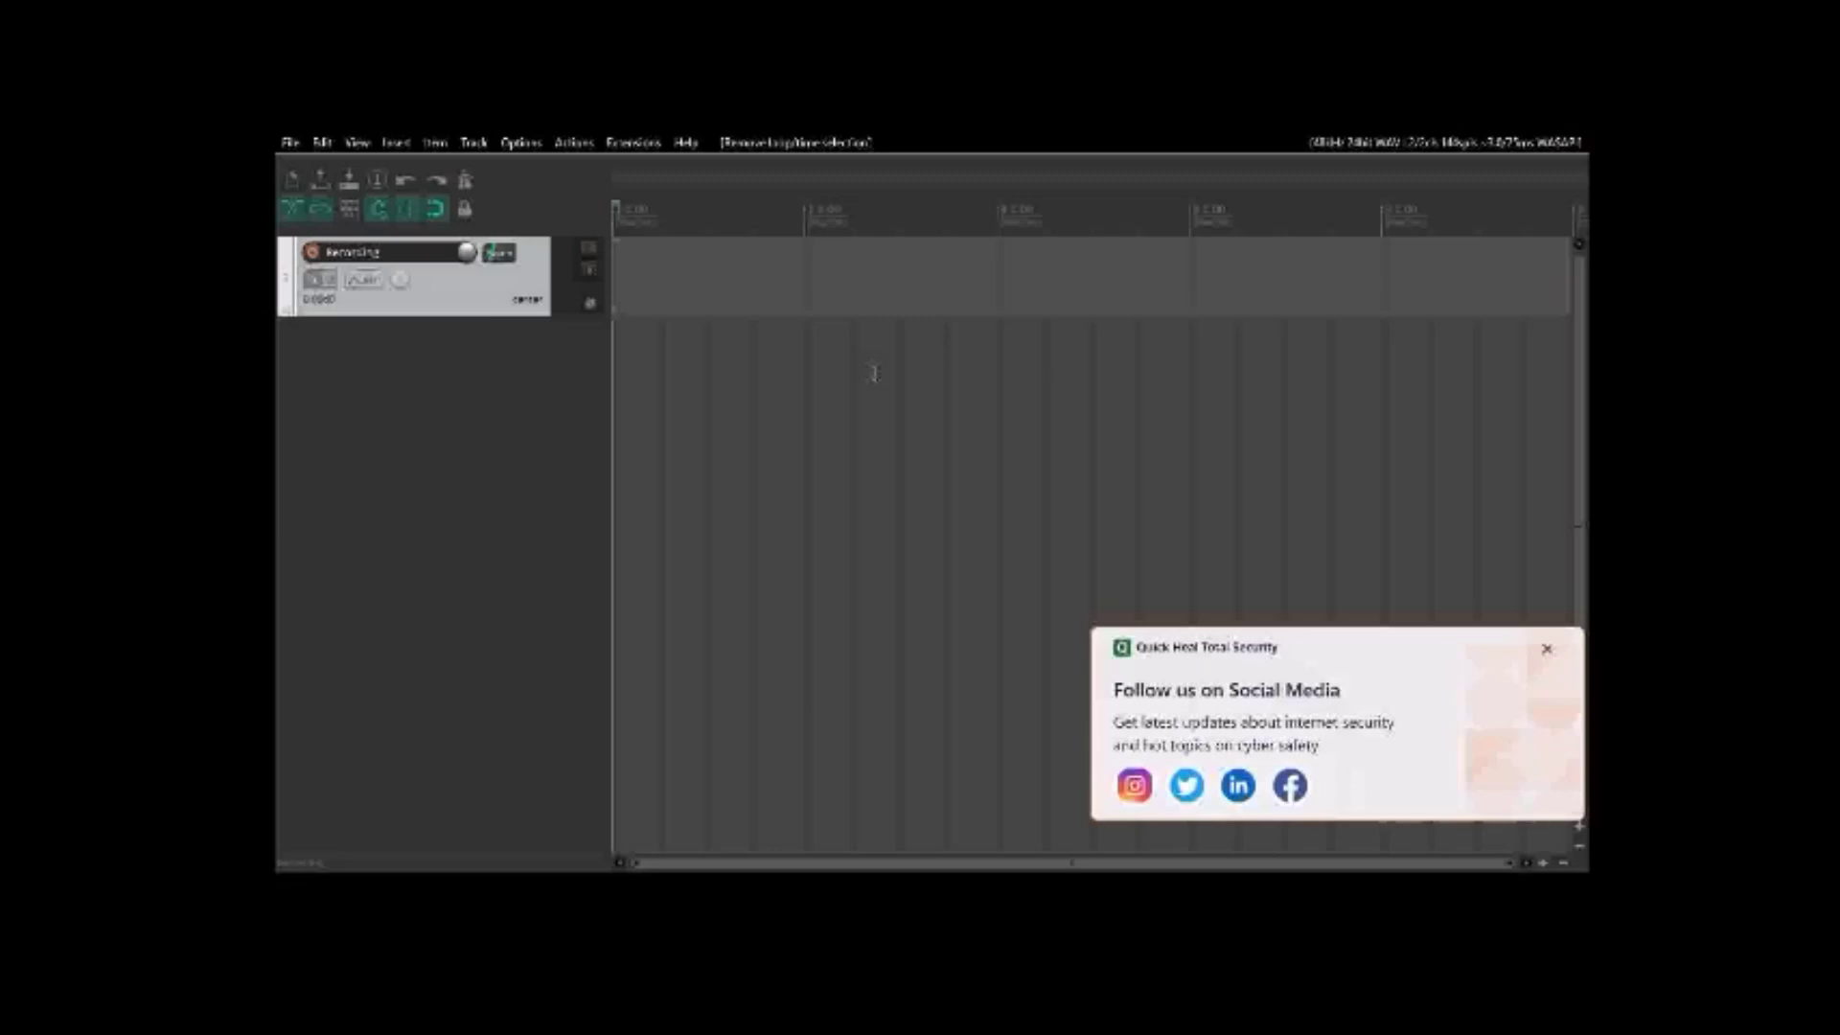
key(F9)
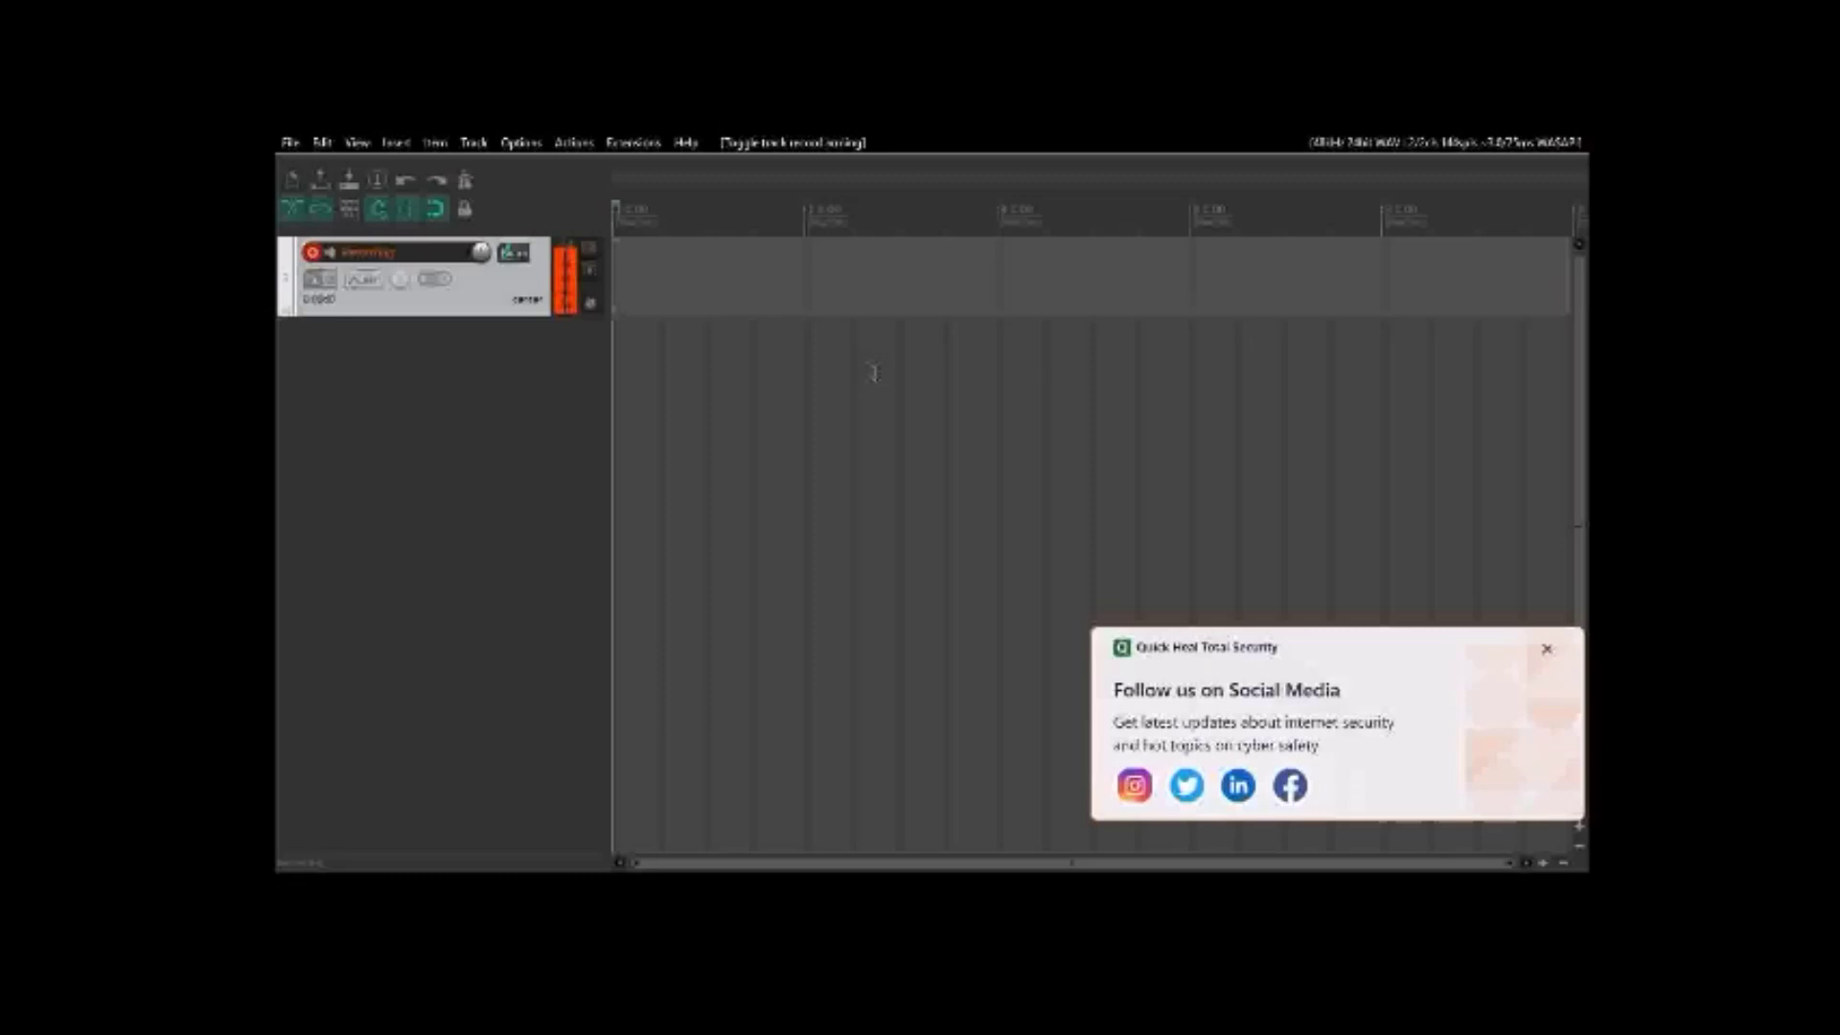
key(F12)
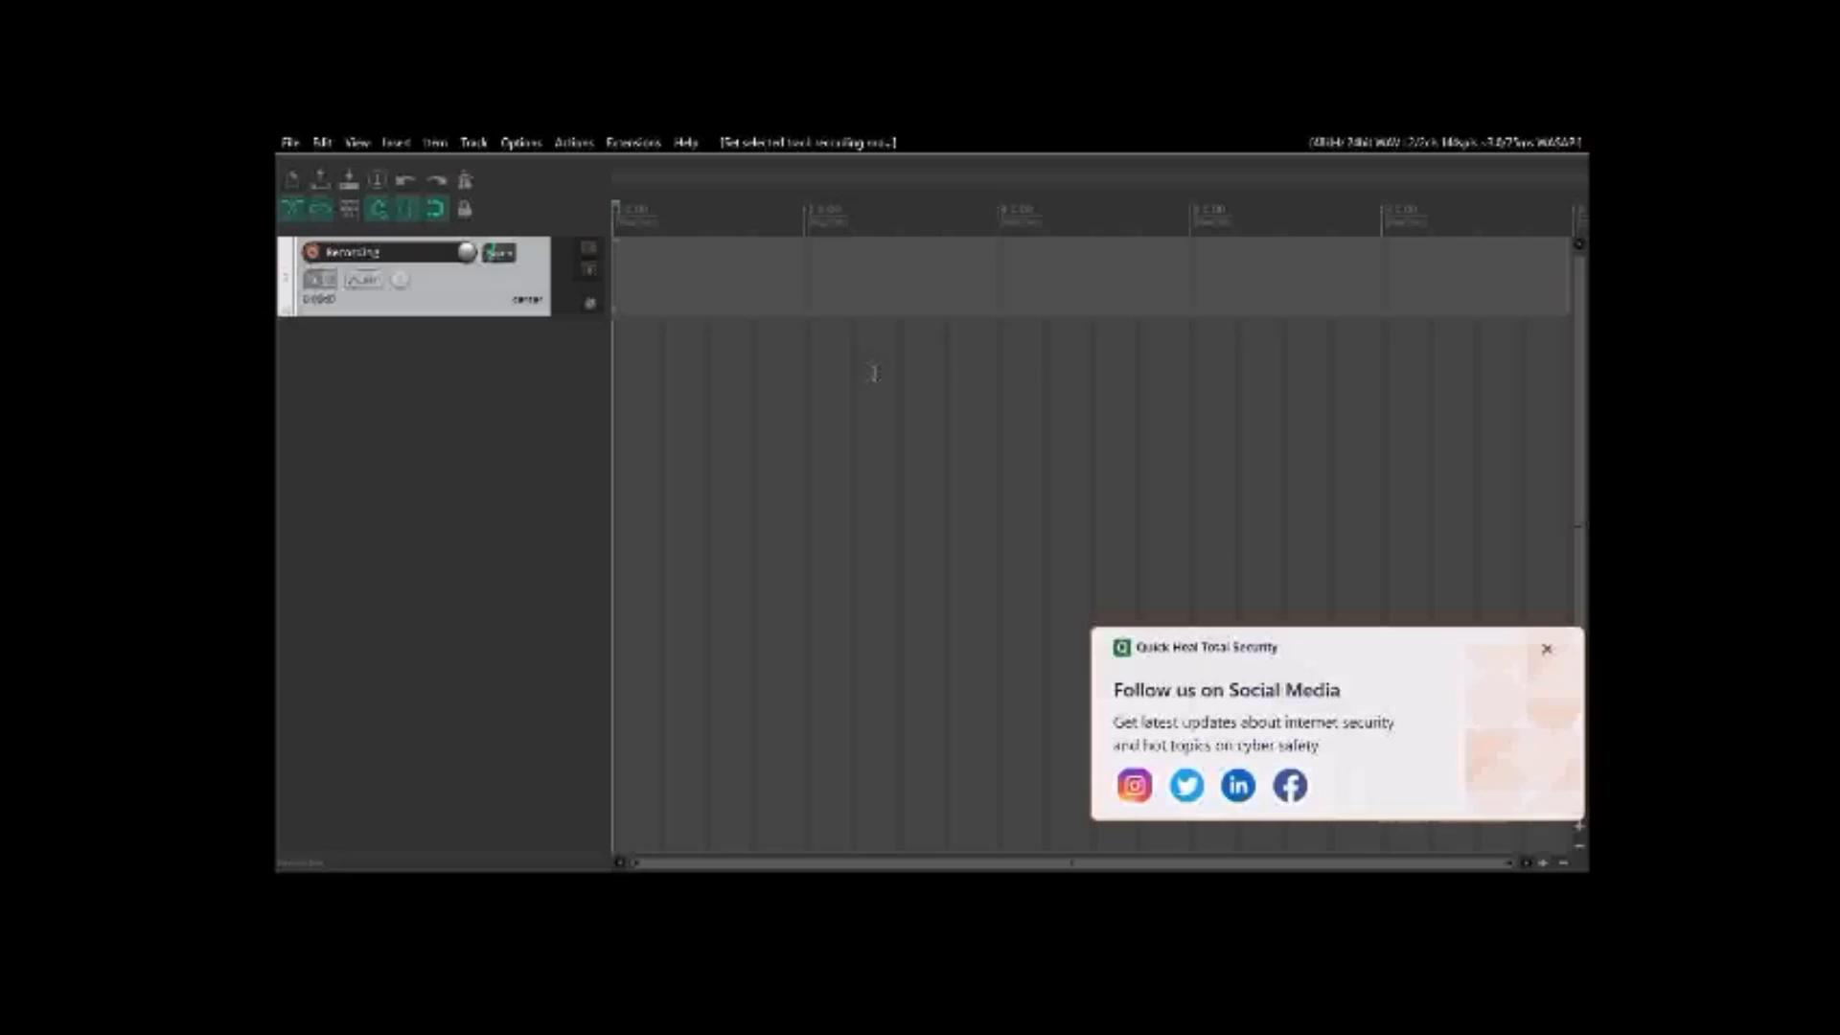
Record a voice take from the project start on the armed Recording track and save all recorded files.
key(ctrl+alt+r)
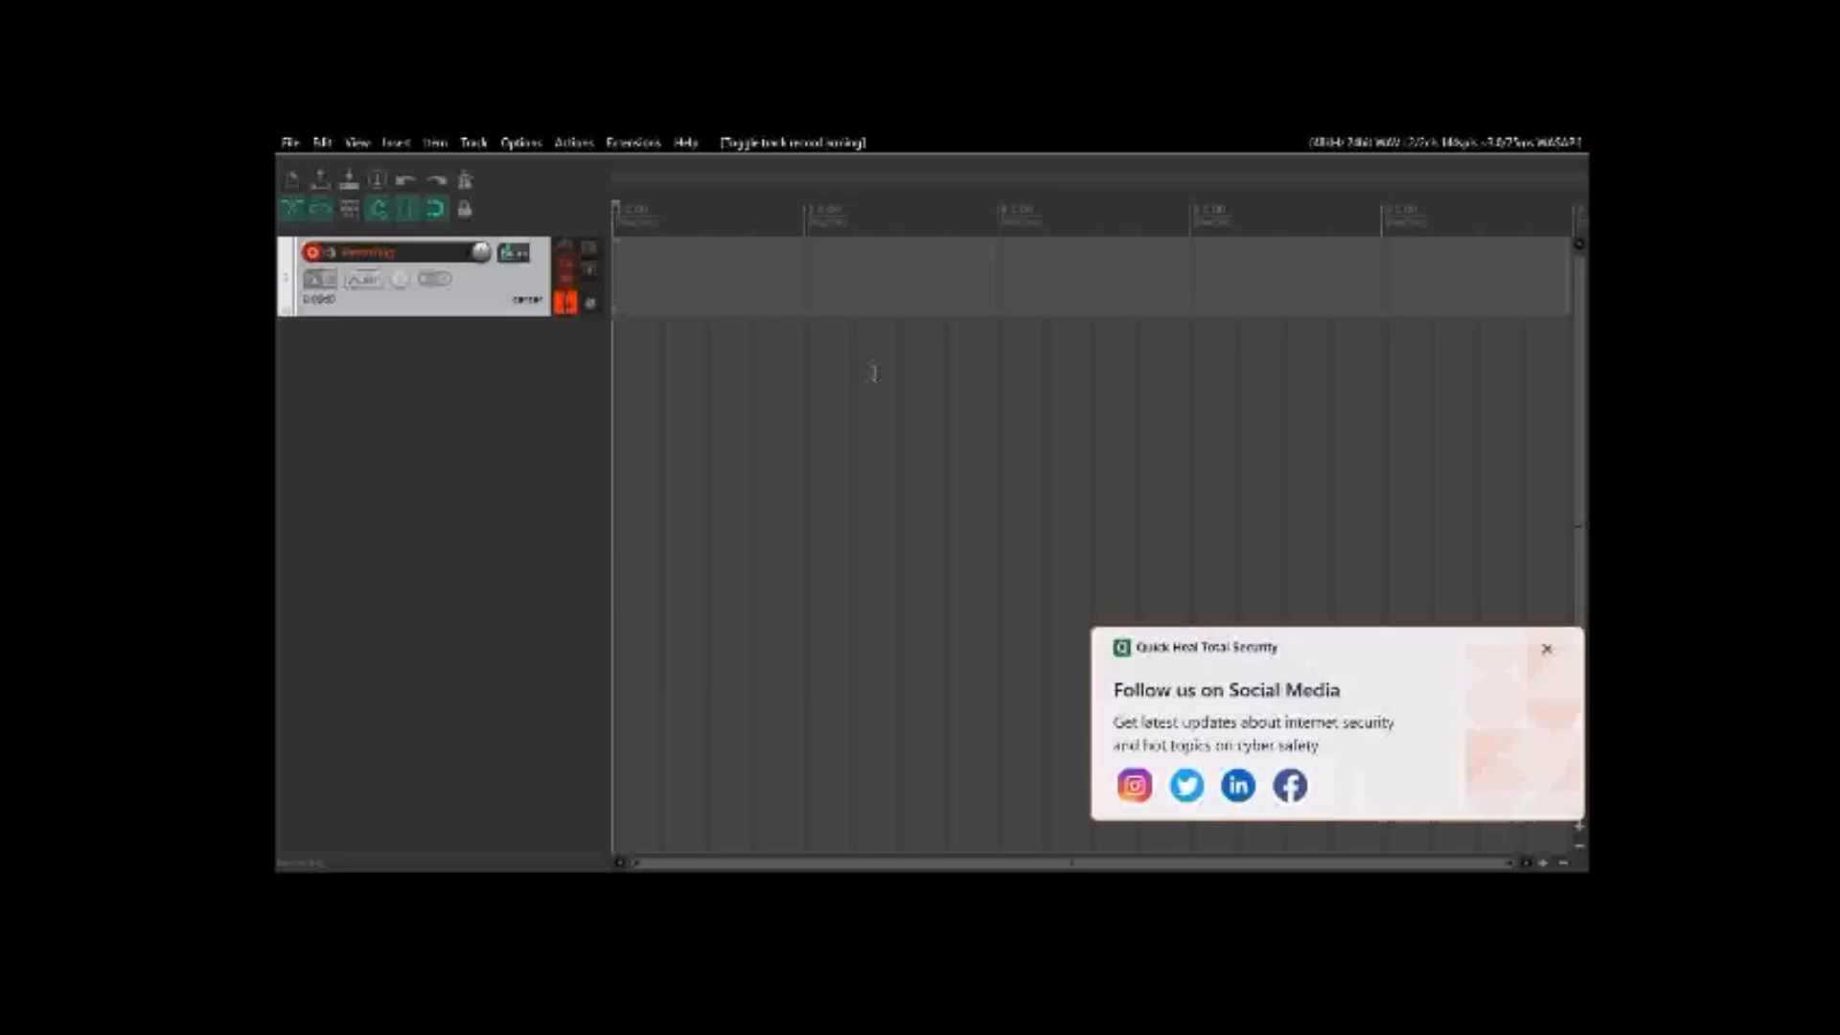
key(ctrl+r)
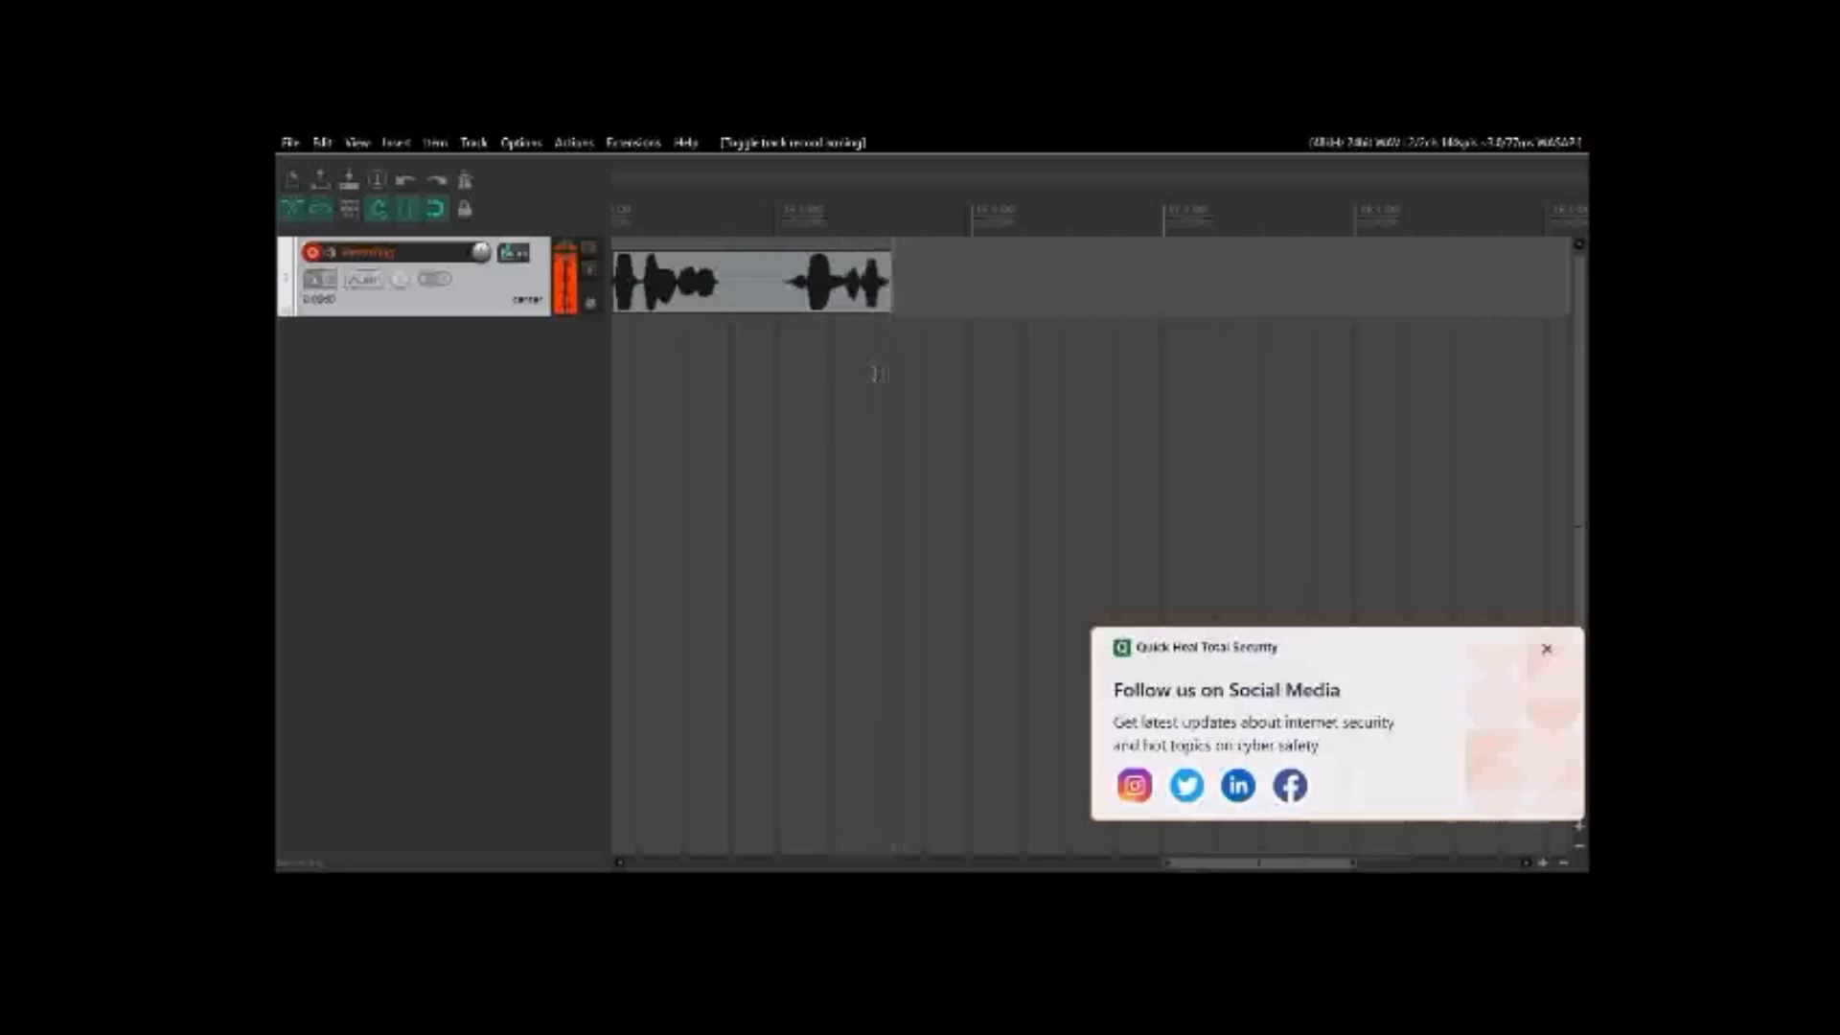
key(space)
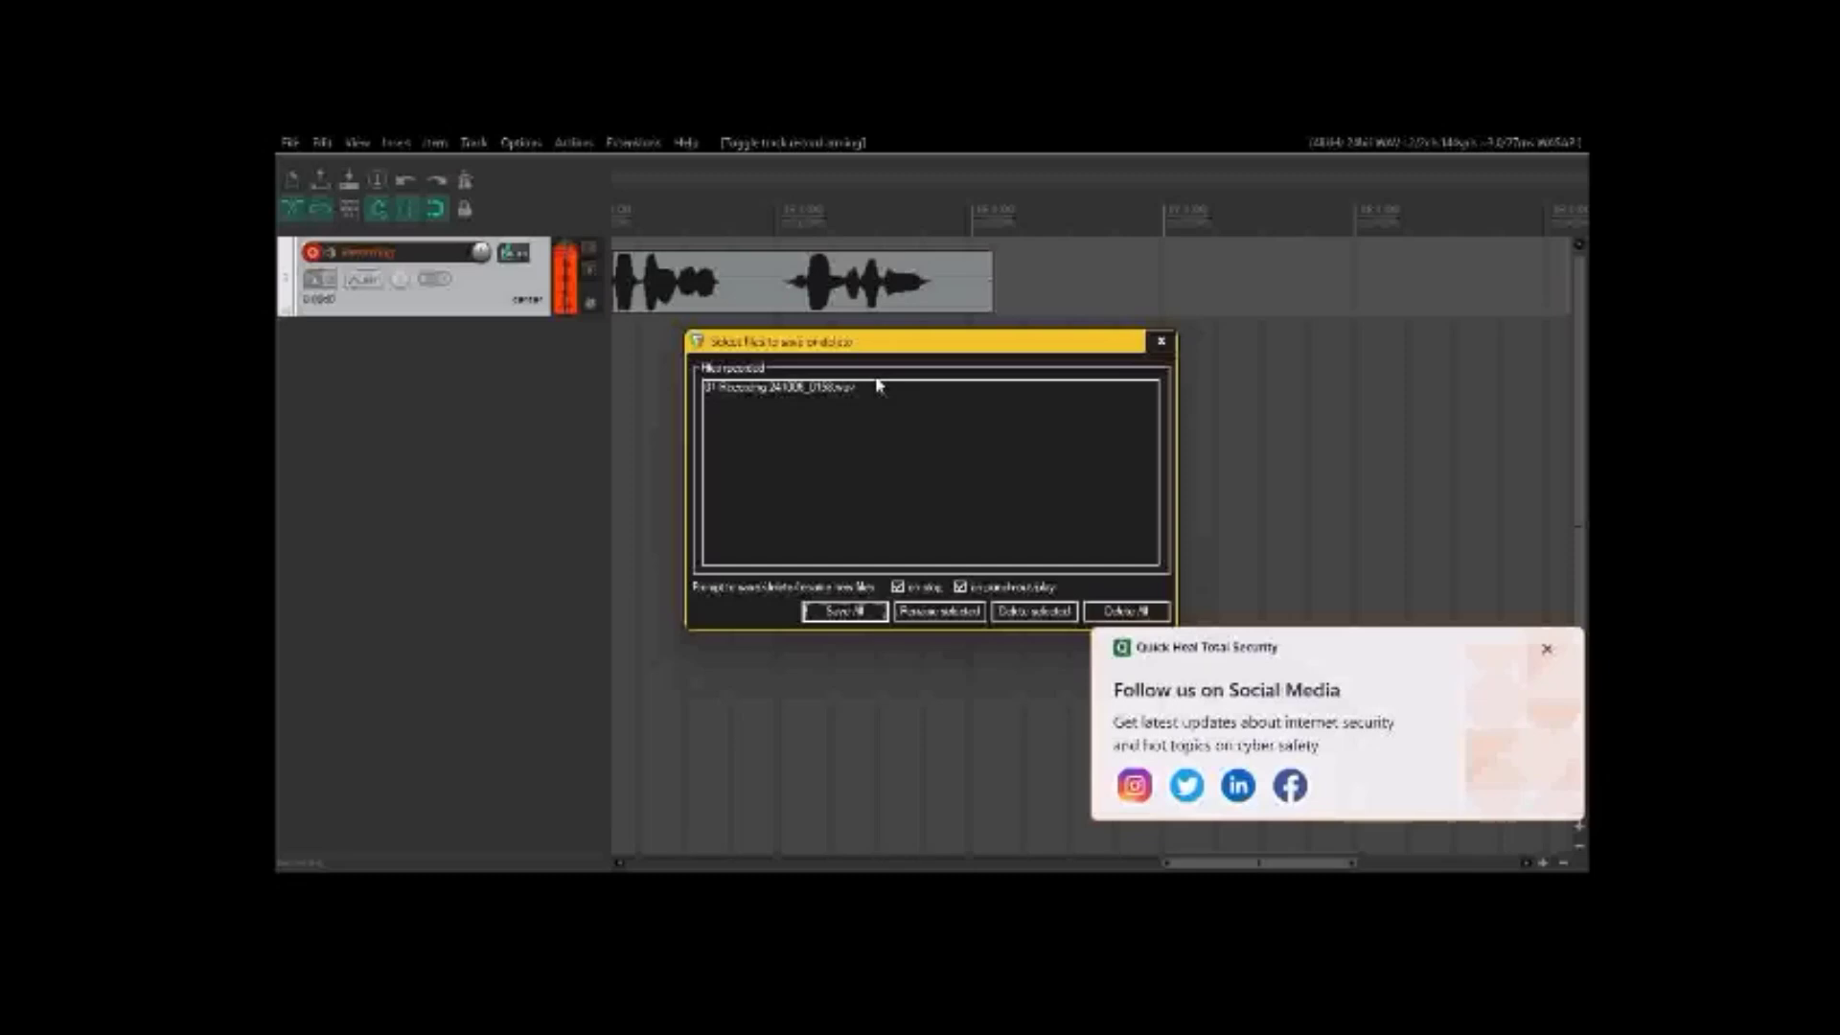
key(Return)
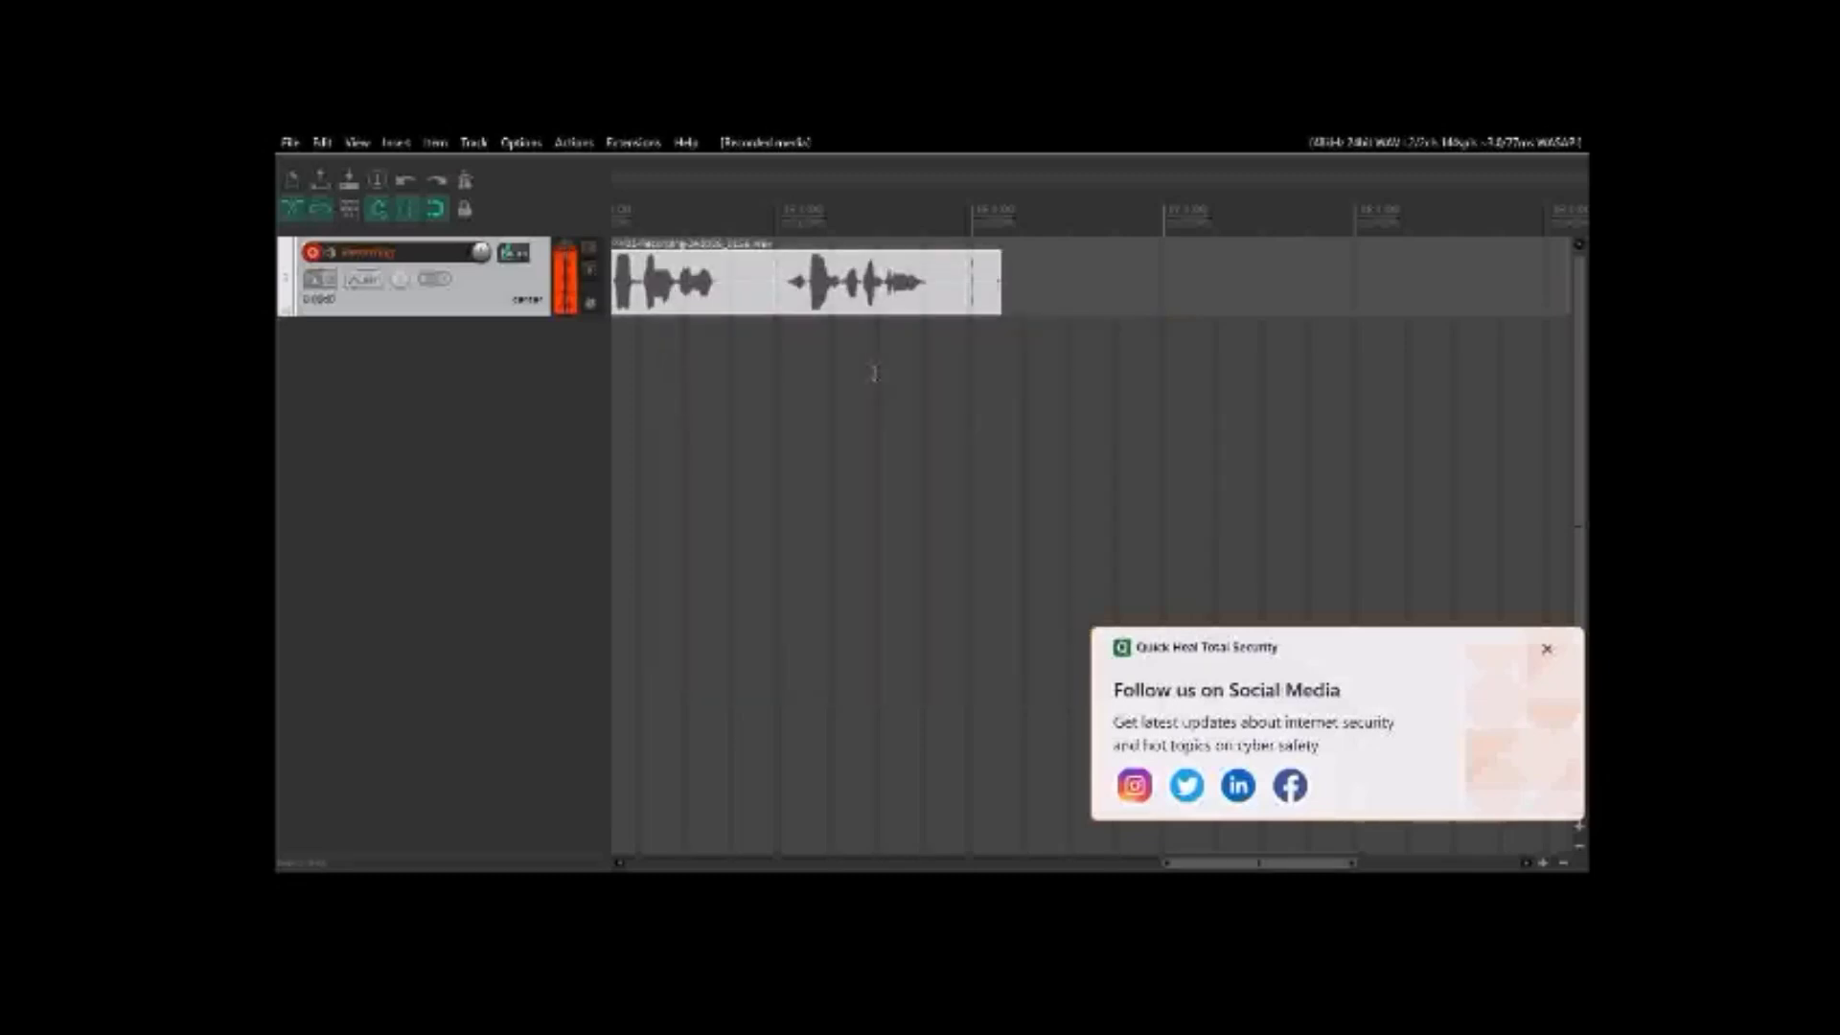
Return to the project start and play back the recorded take.
key(Home)
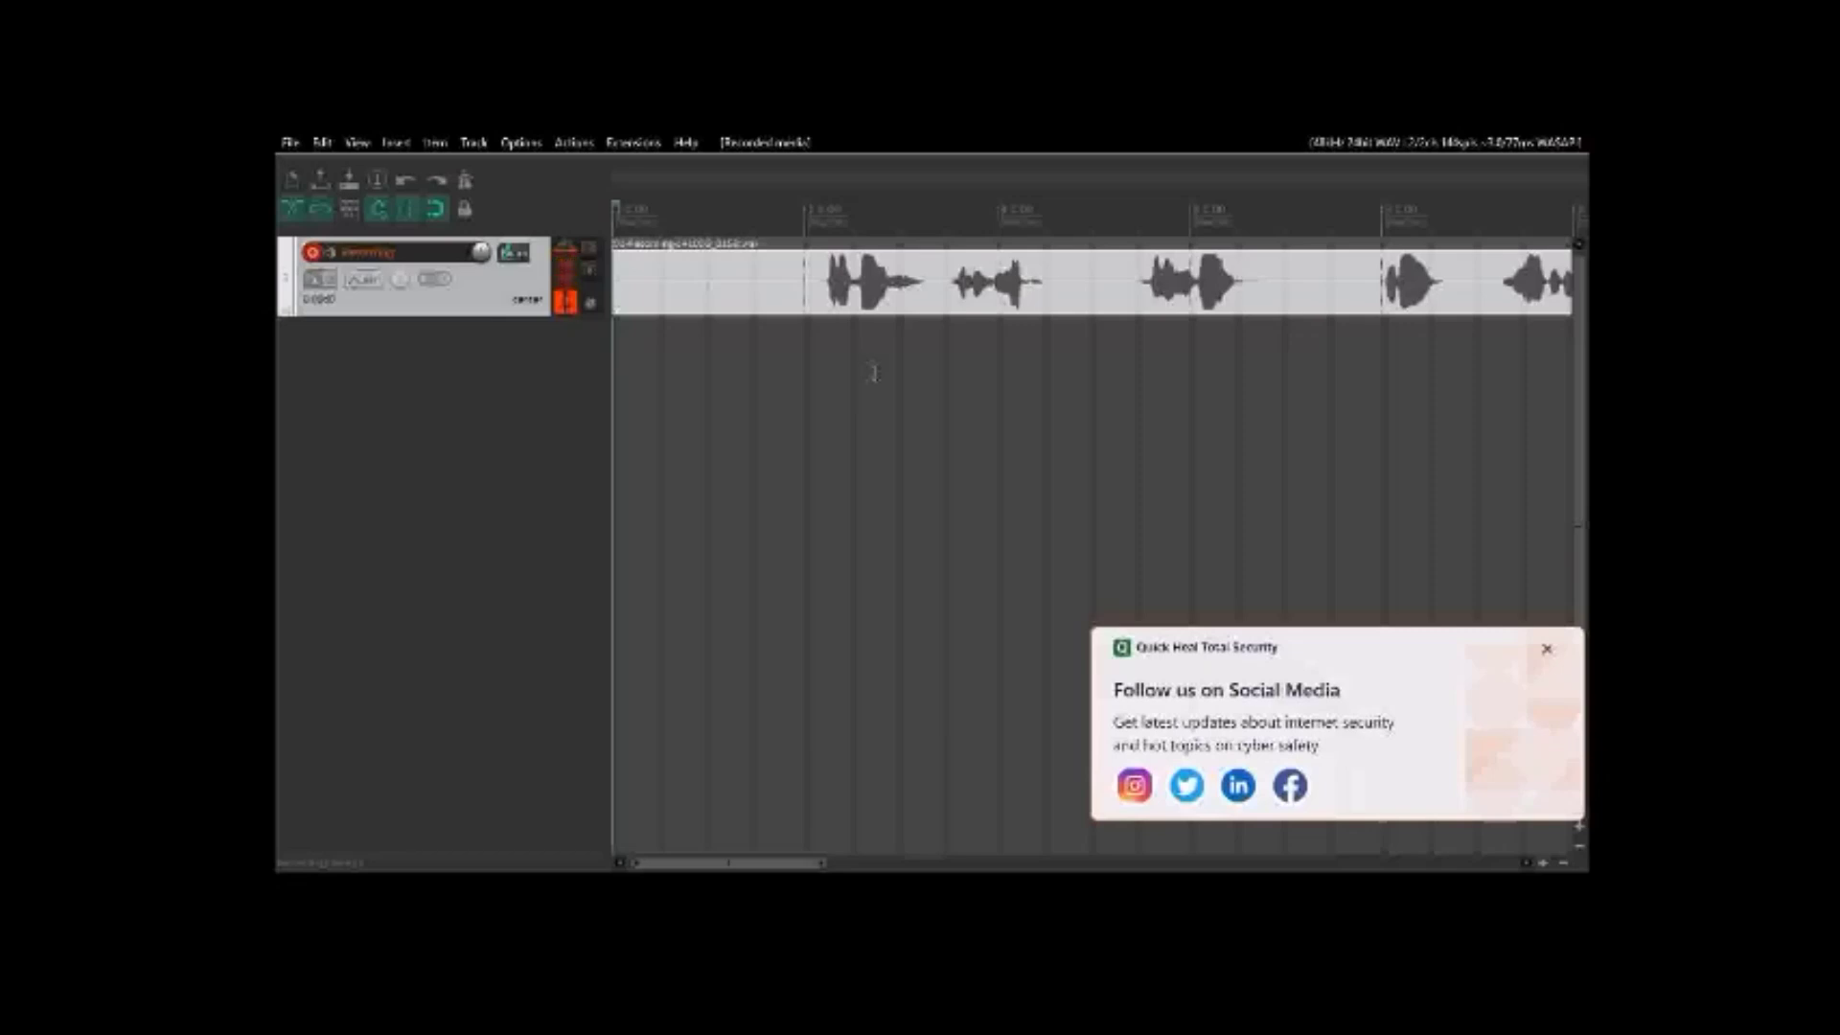
key(space)
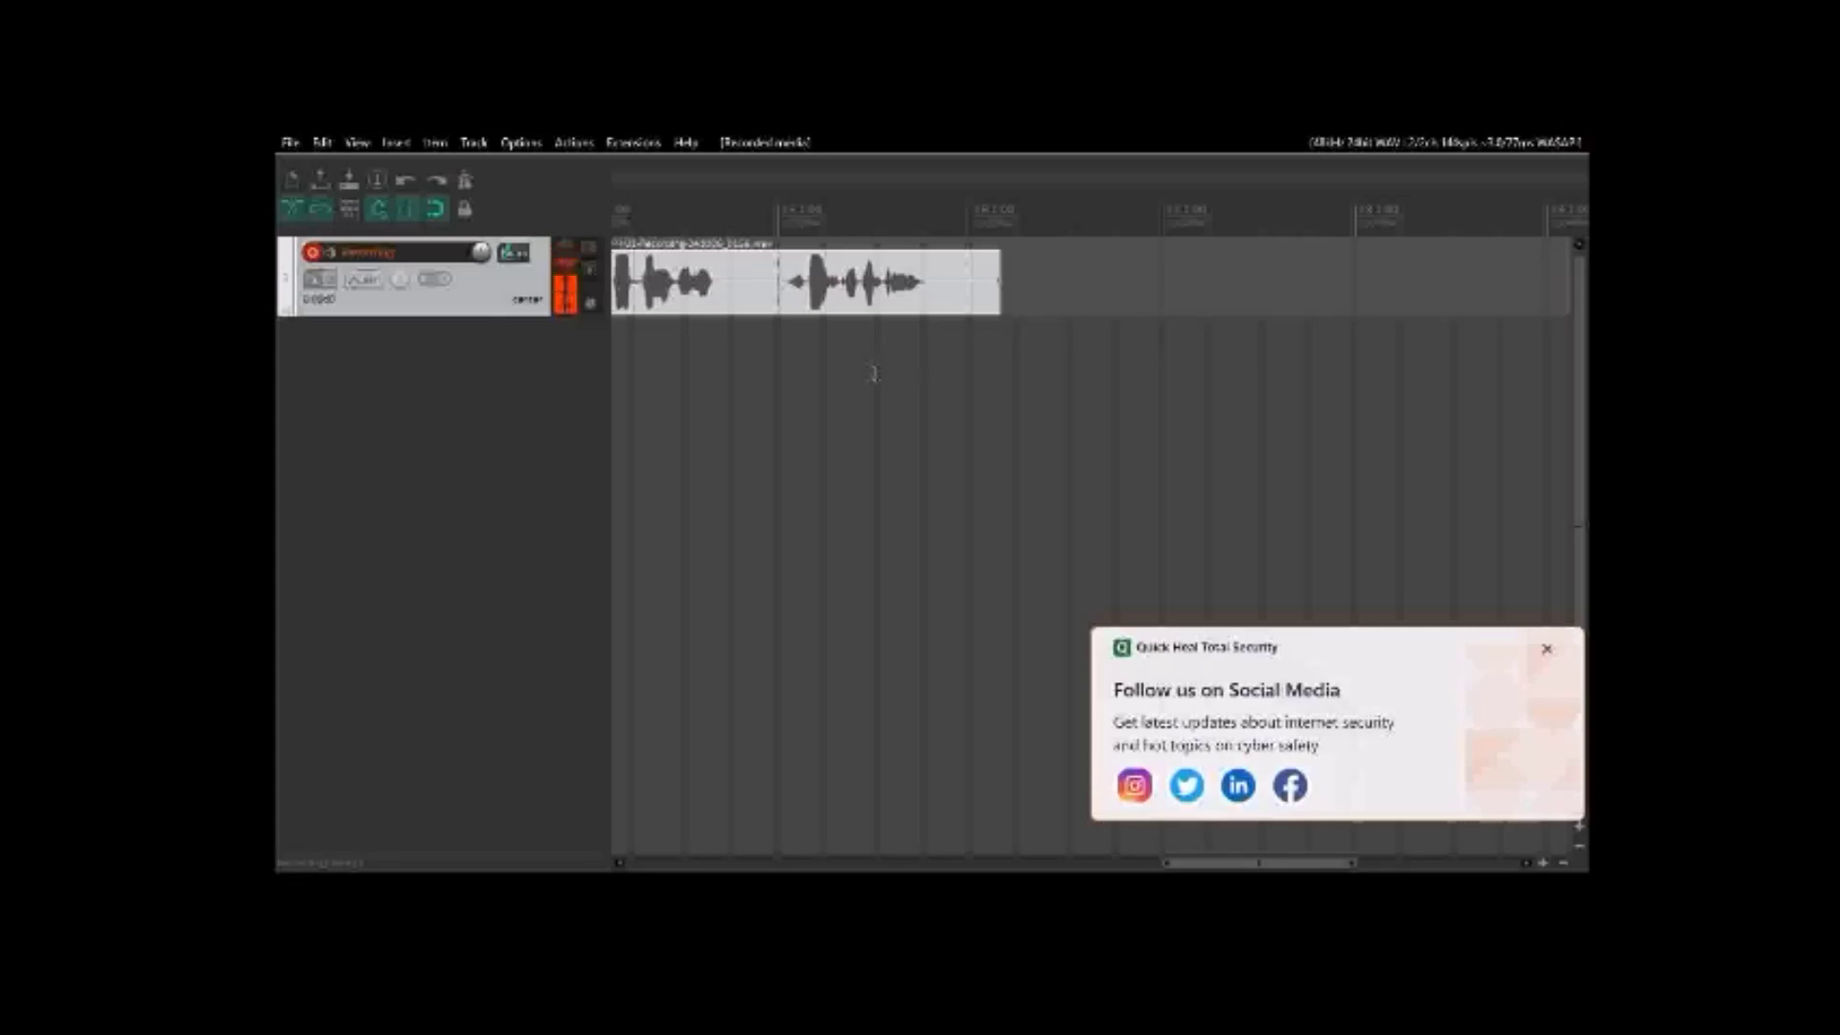
key(space)
key(space)
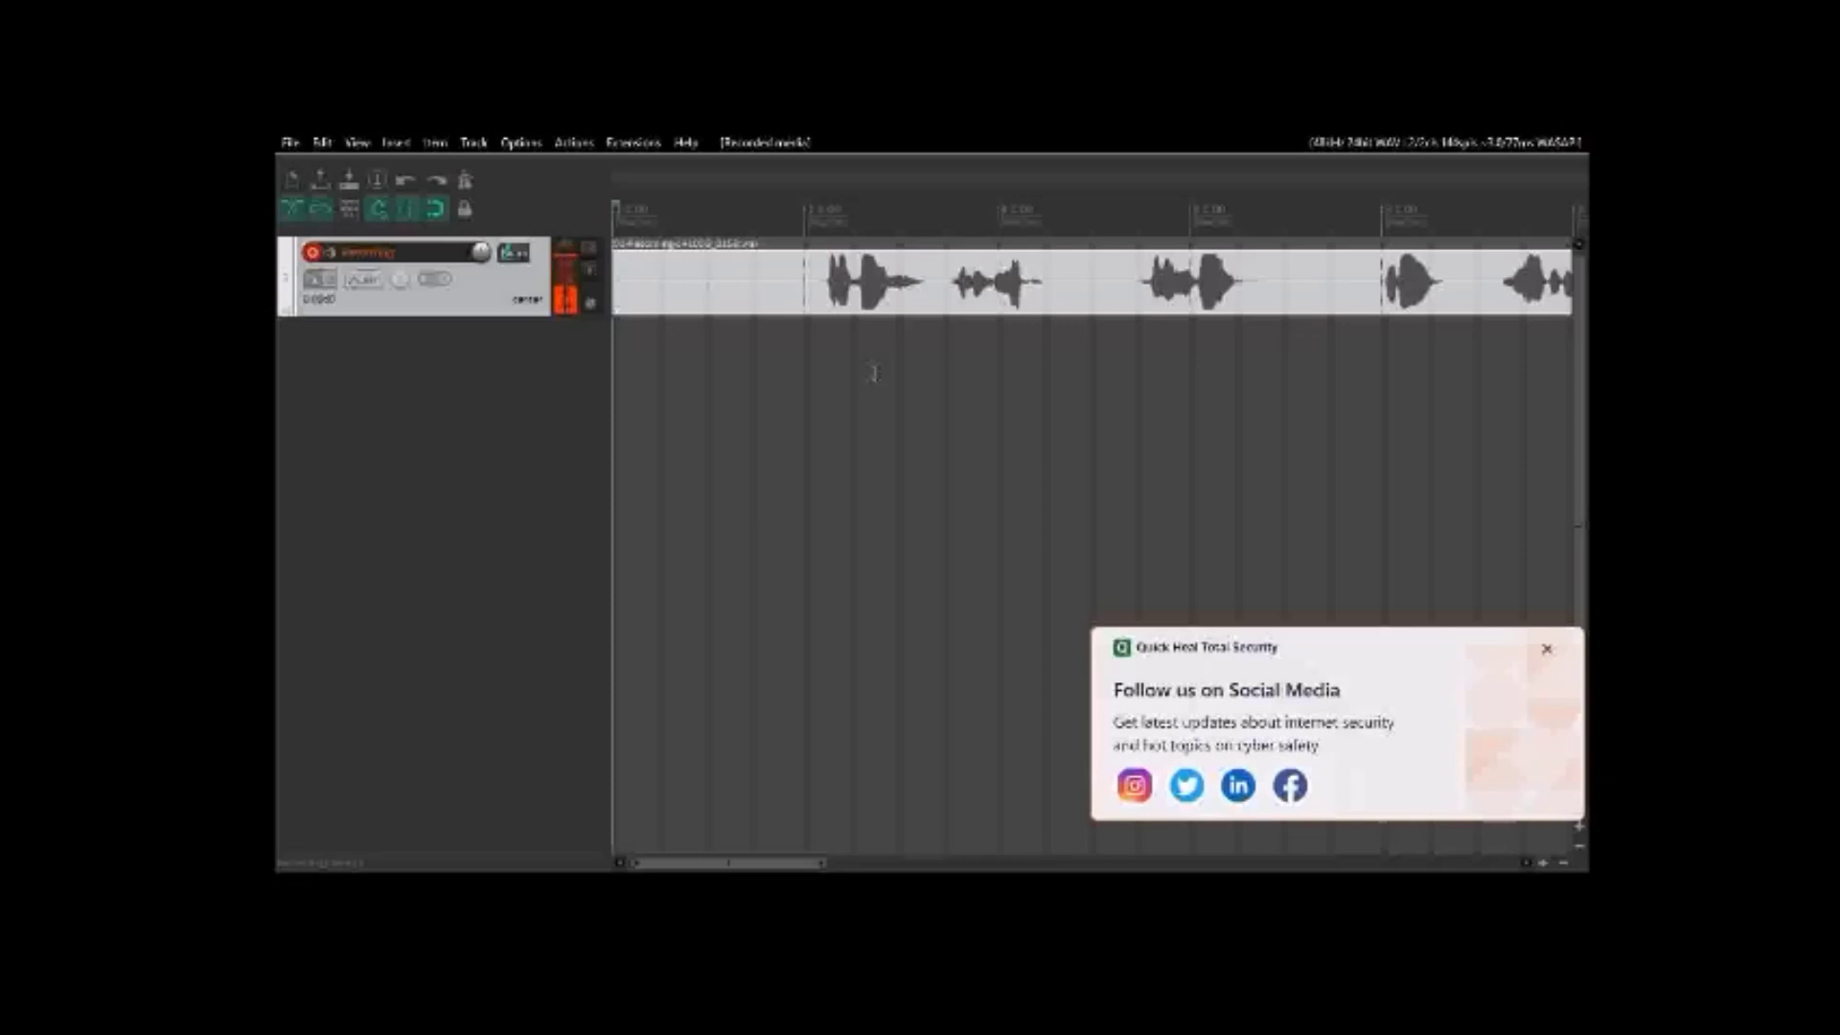
Disarm the Recording track and replay the take from its start, halting playback just after the first spoken phrase.
key(F9)
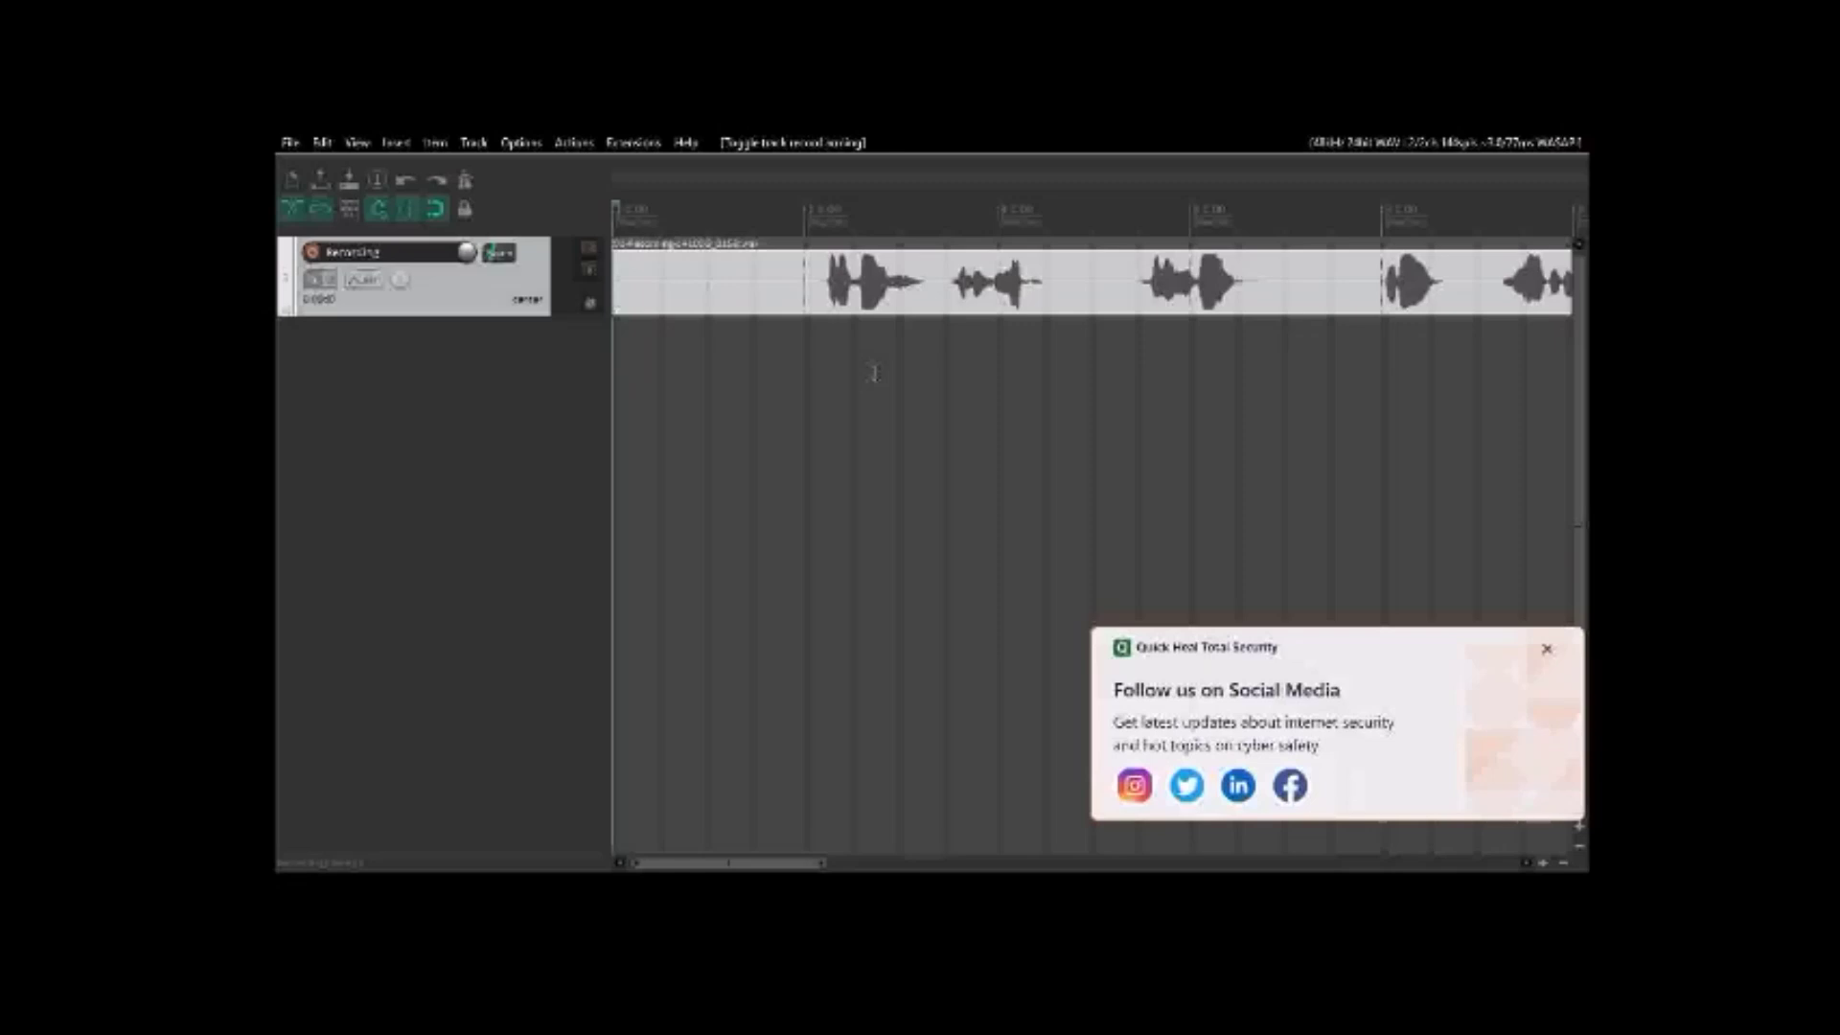
click(874, 373)
key(space)
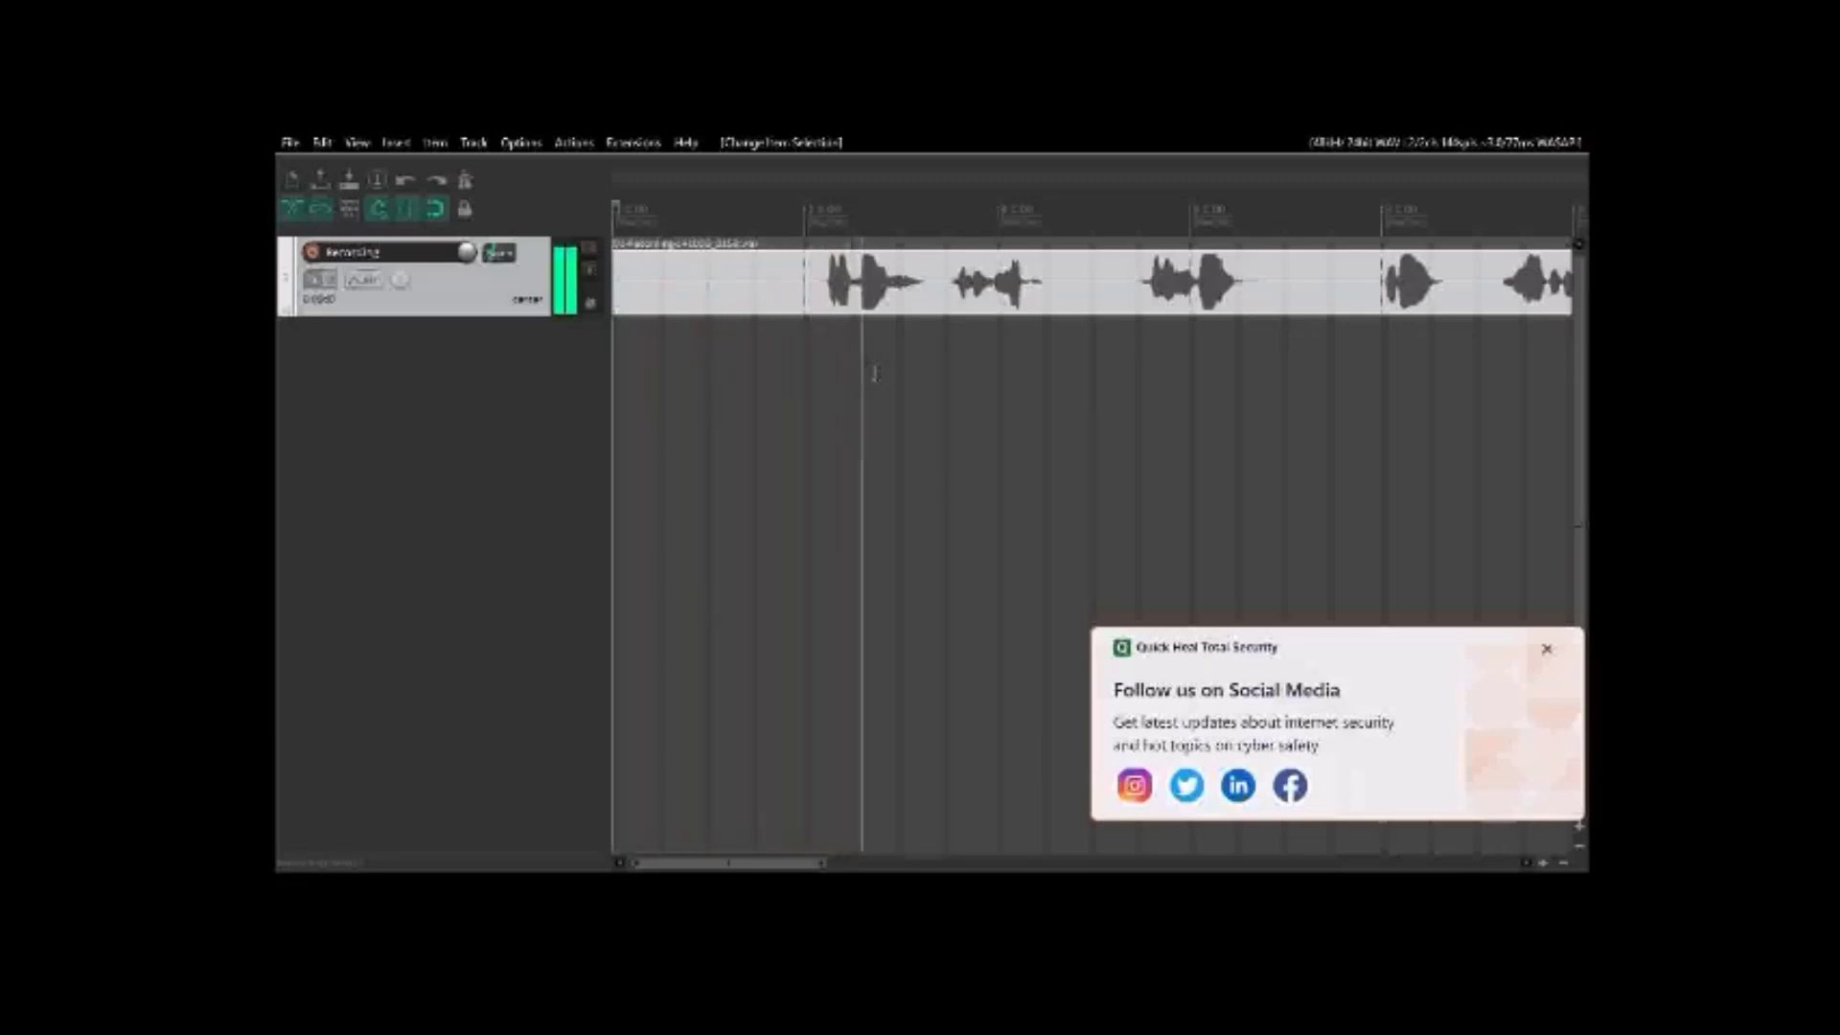
key(space)
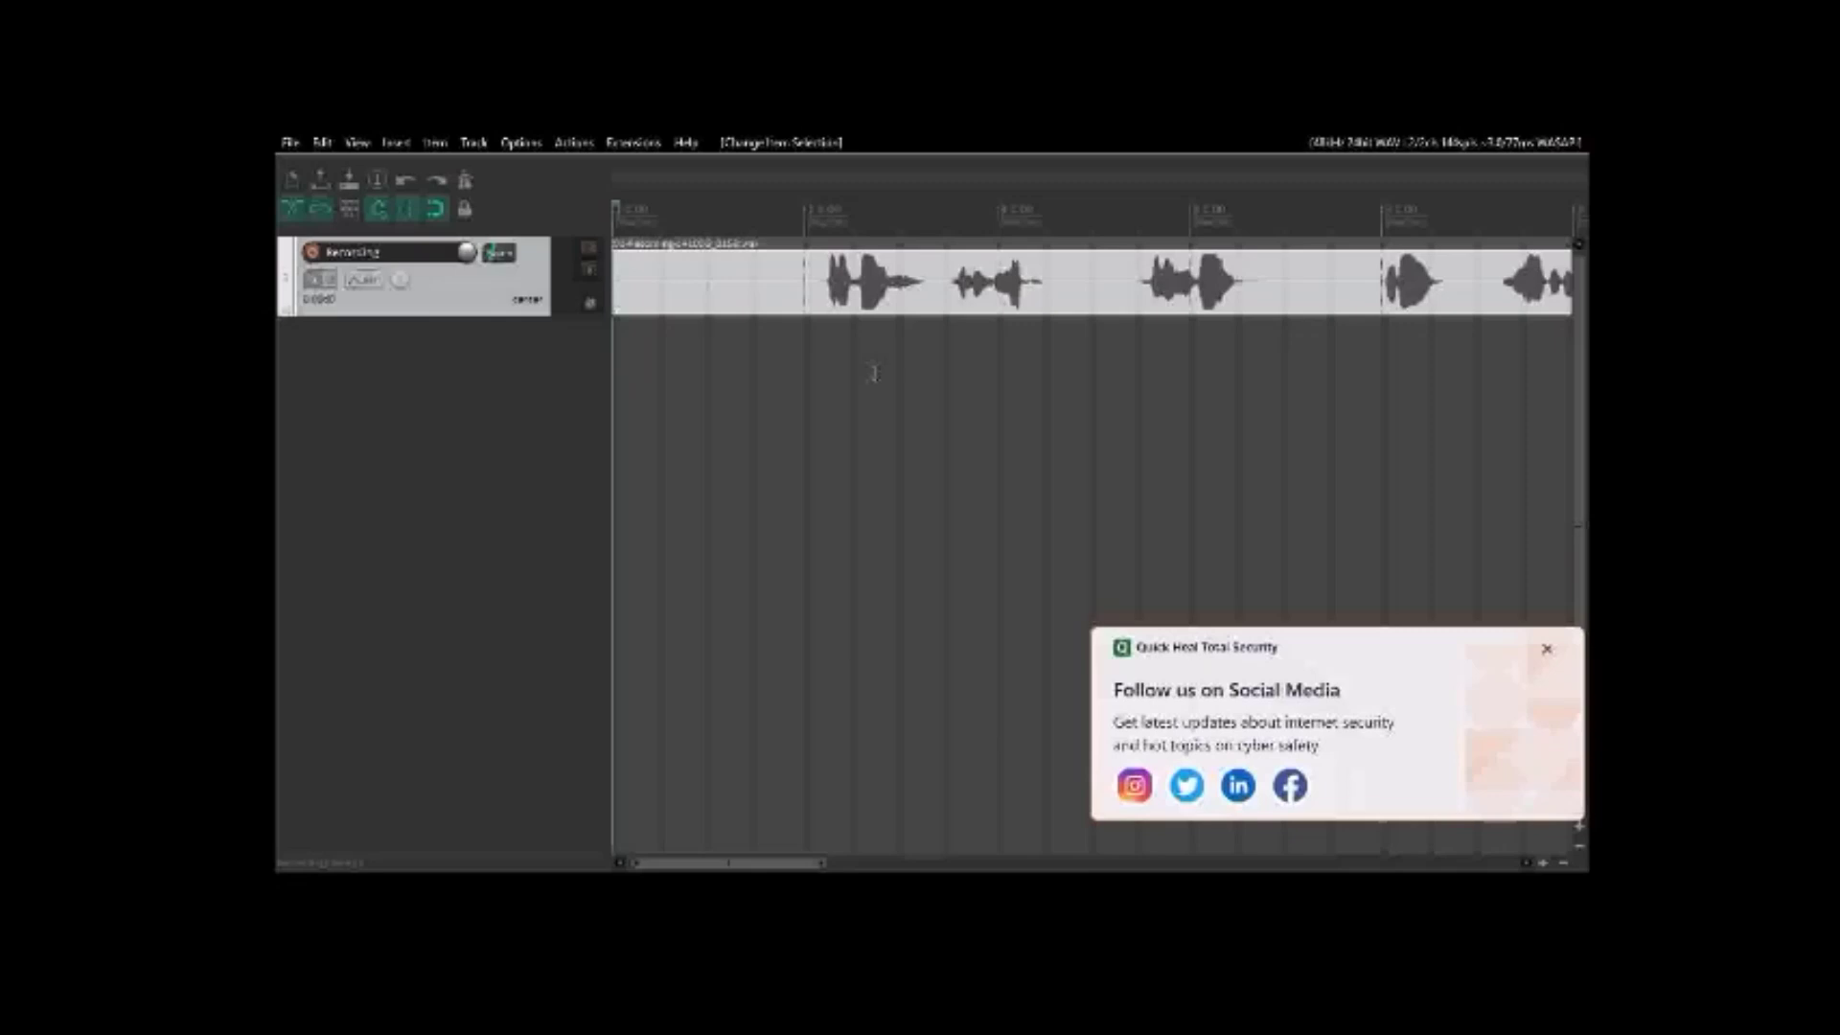
key(space)
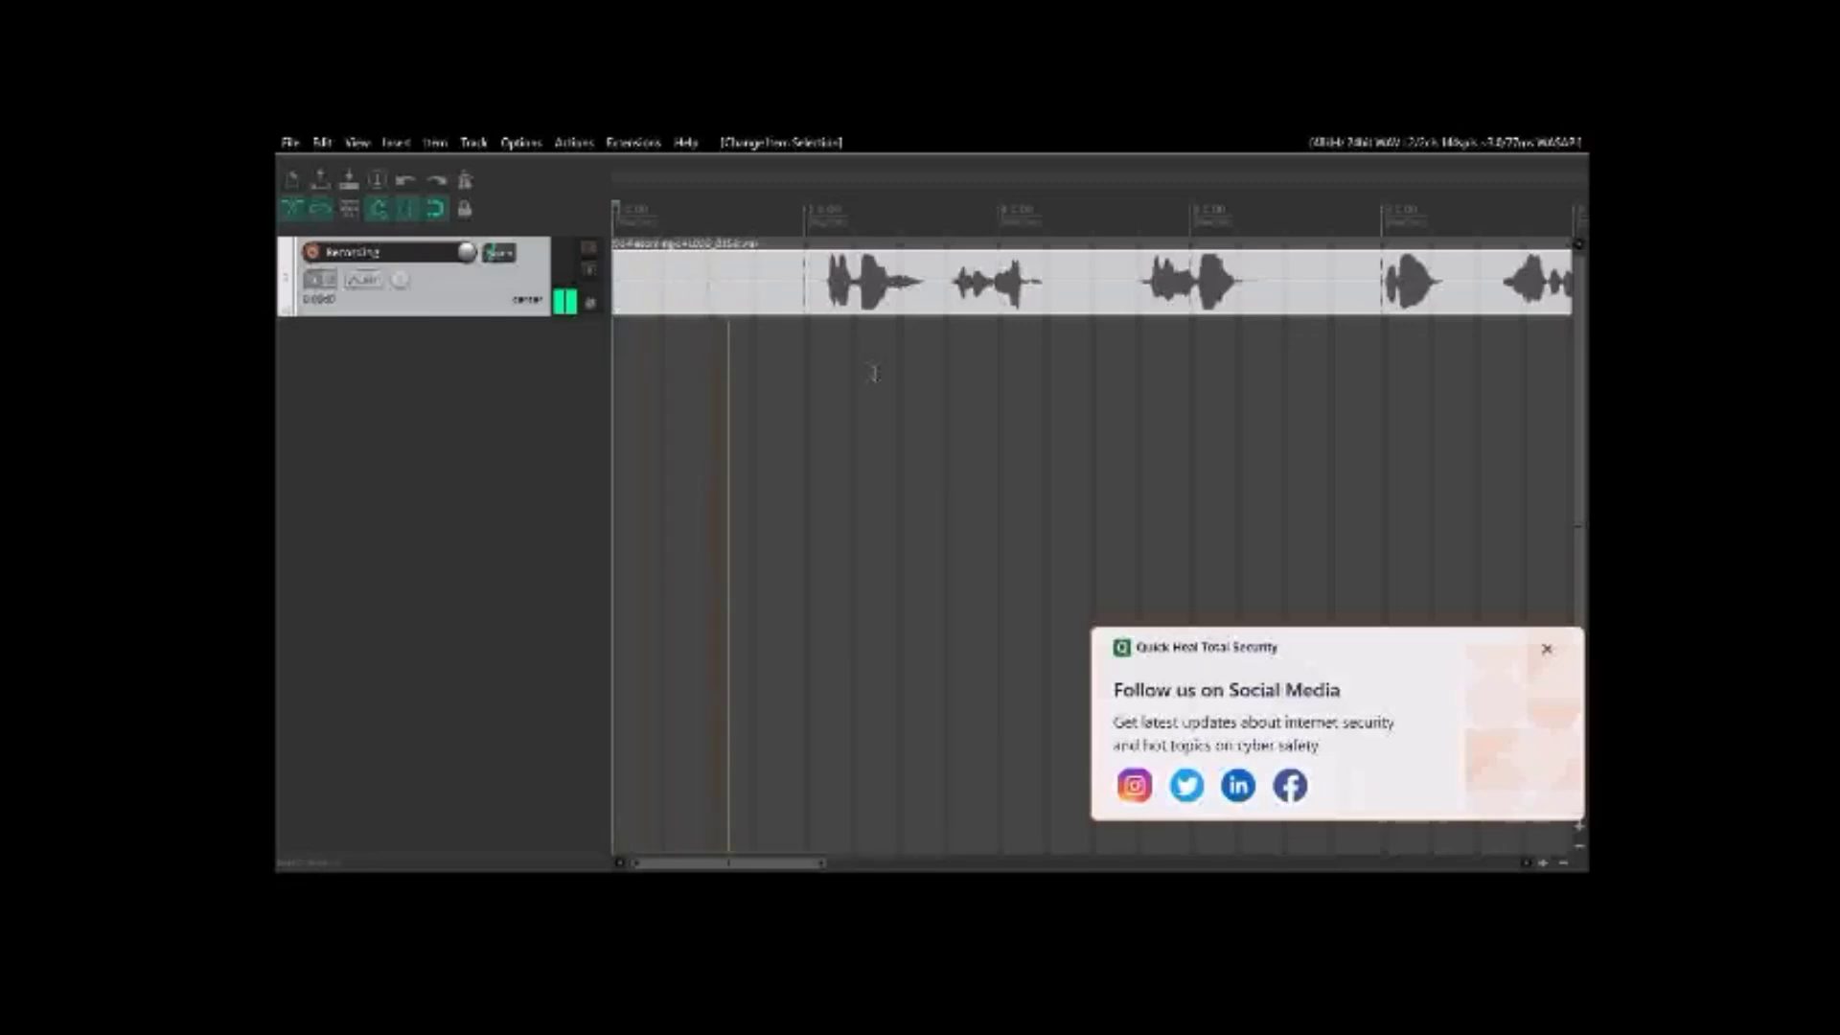
key(space)
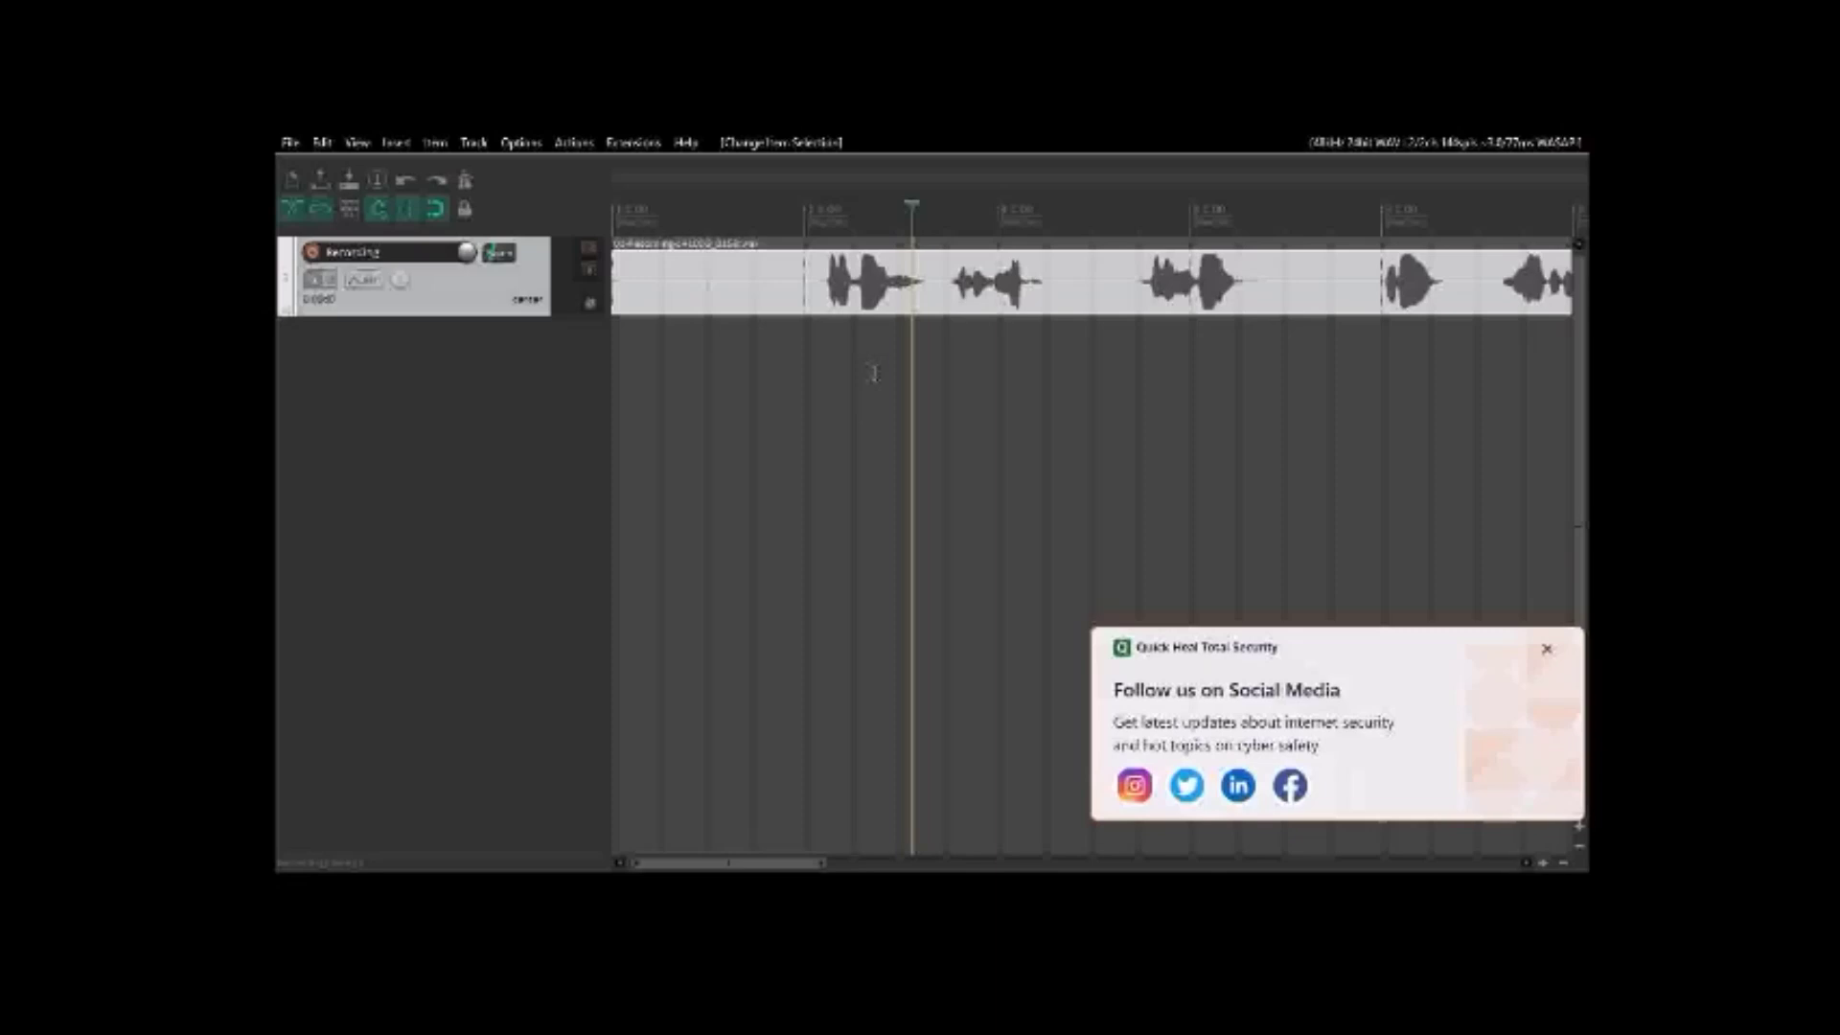
Split the take just after the first spoken phrase and move back and forth between the two resulting items.
key(s)
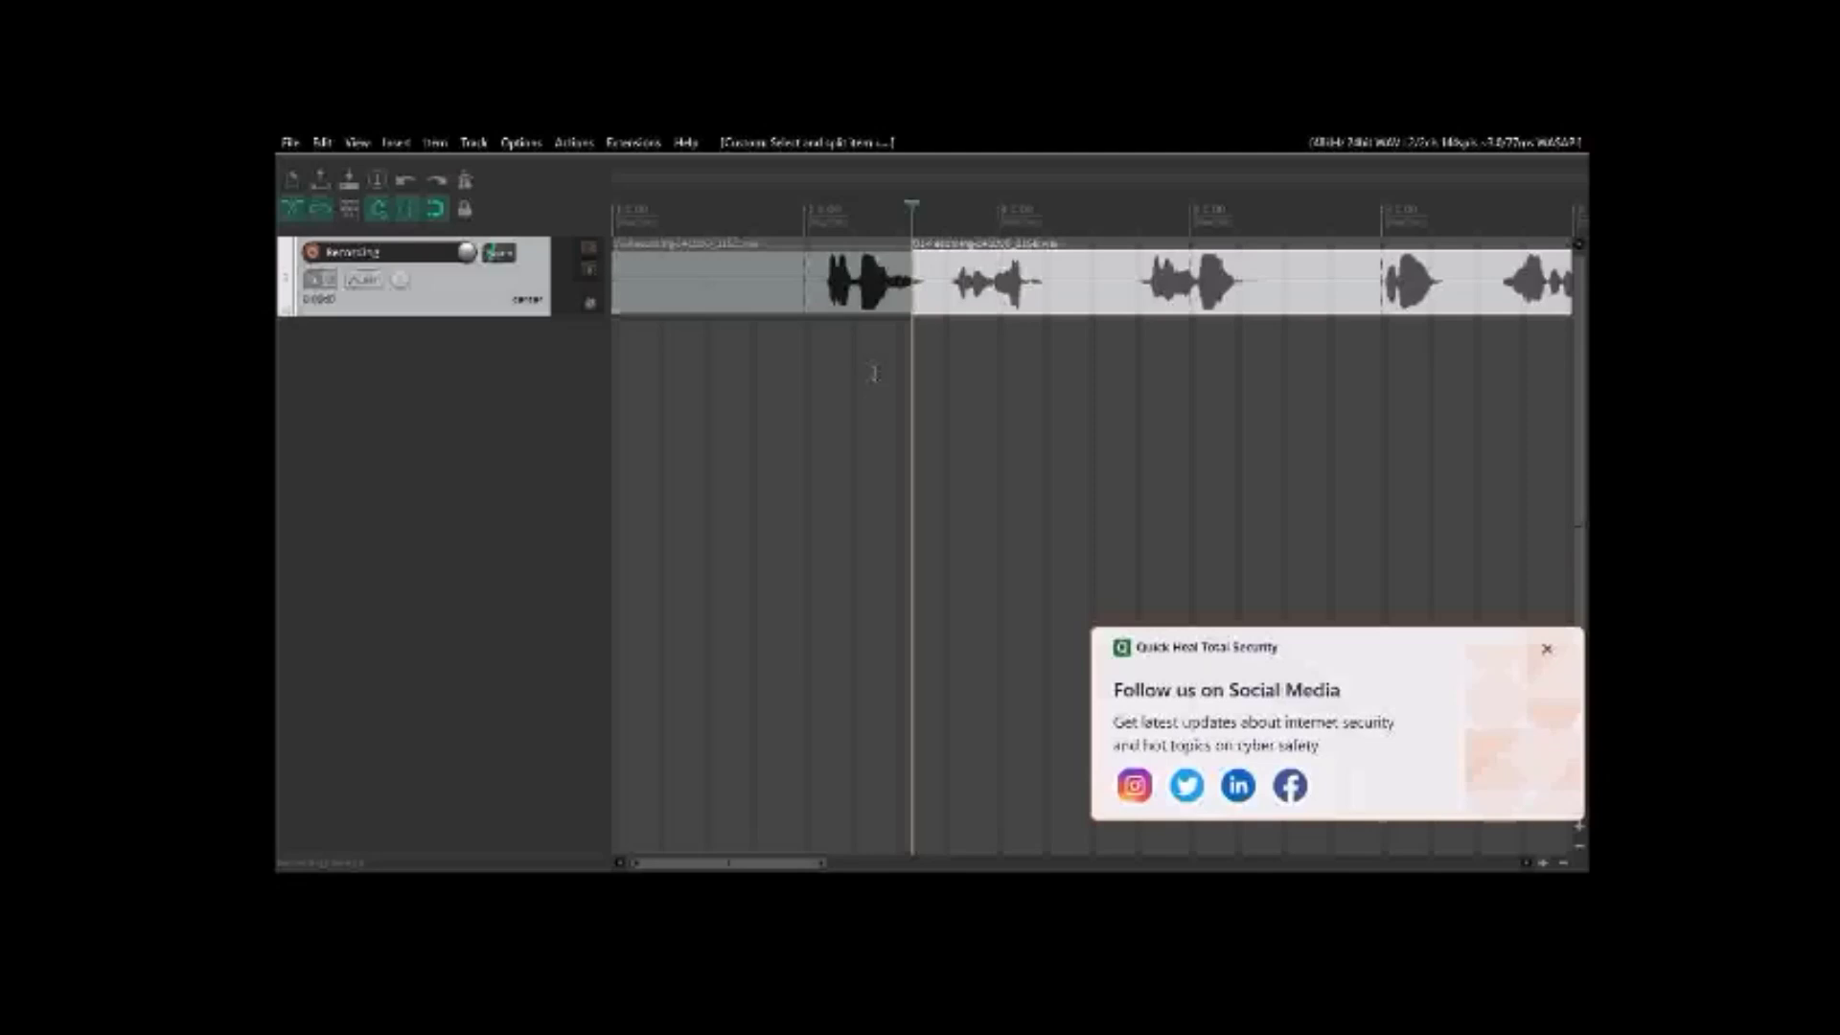
click(874, 372)
key(ctrl+Left)
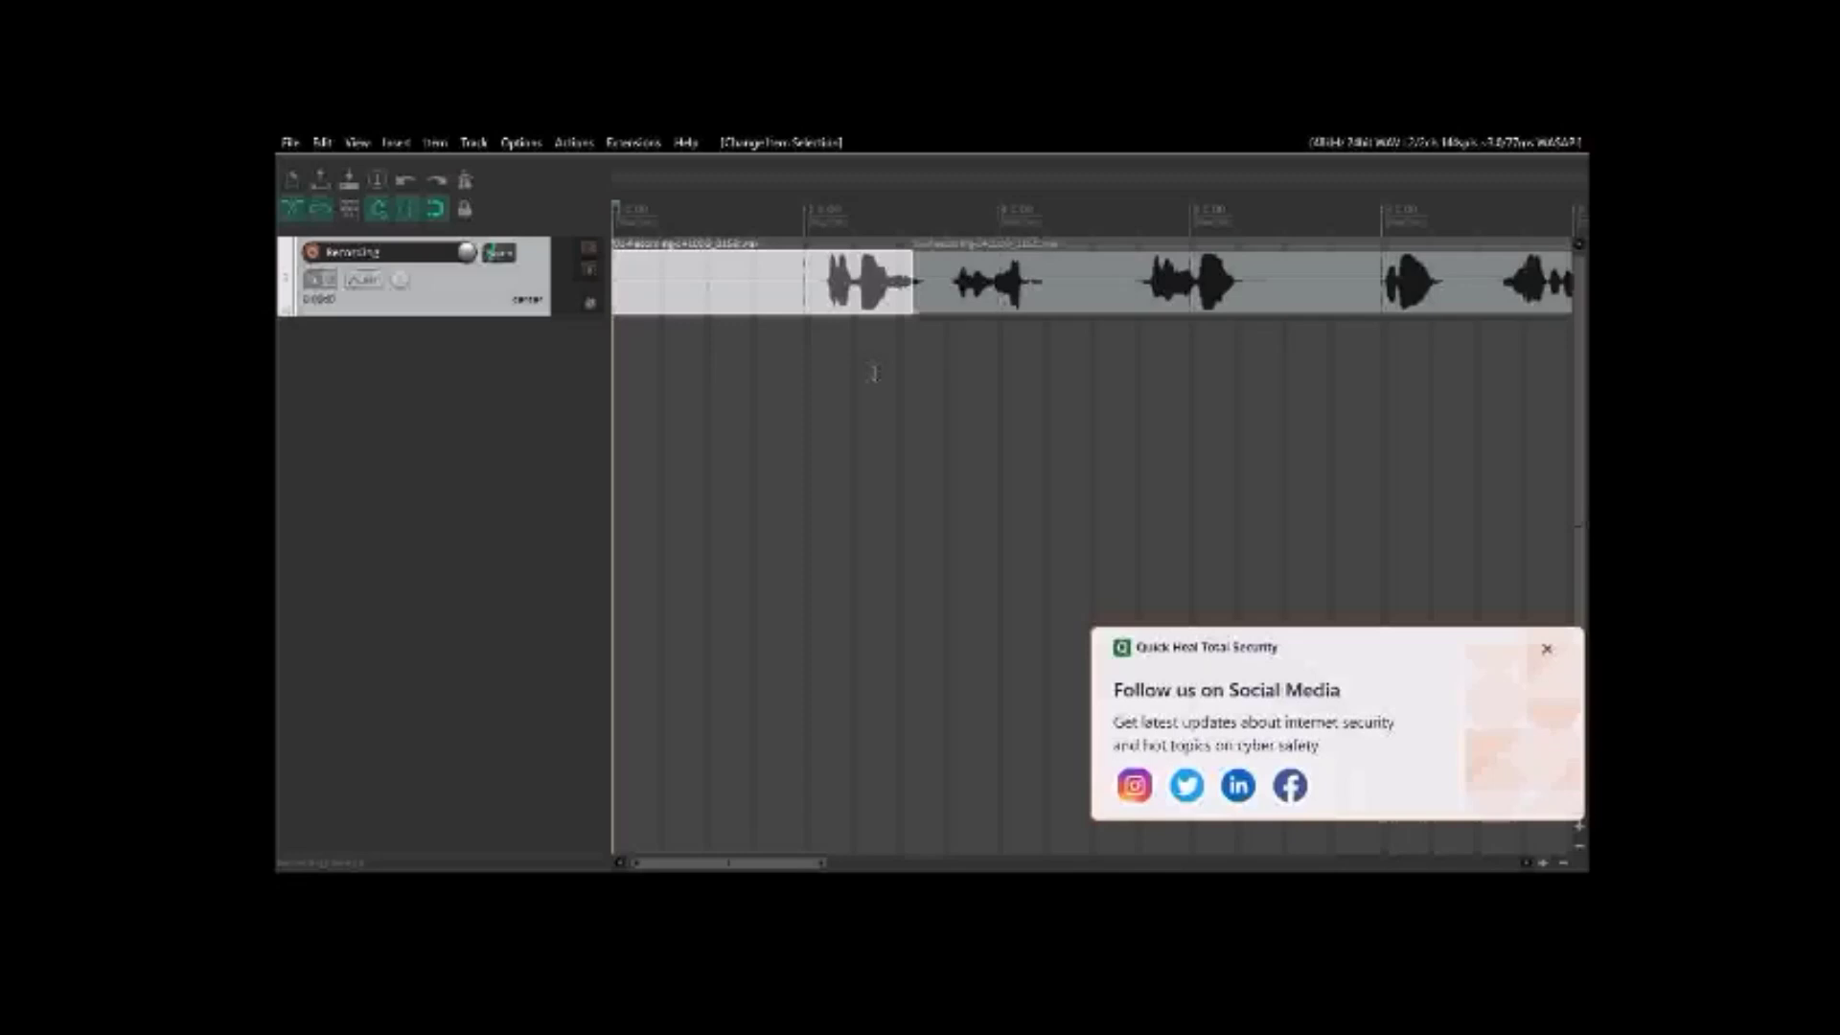
key(ctrl+Right)
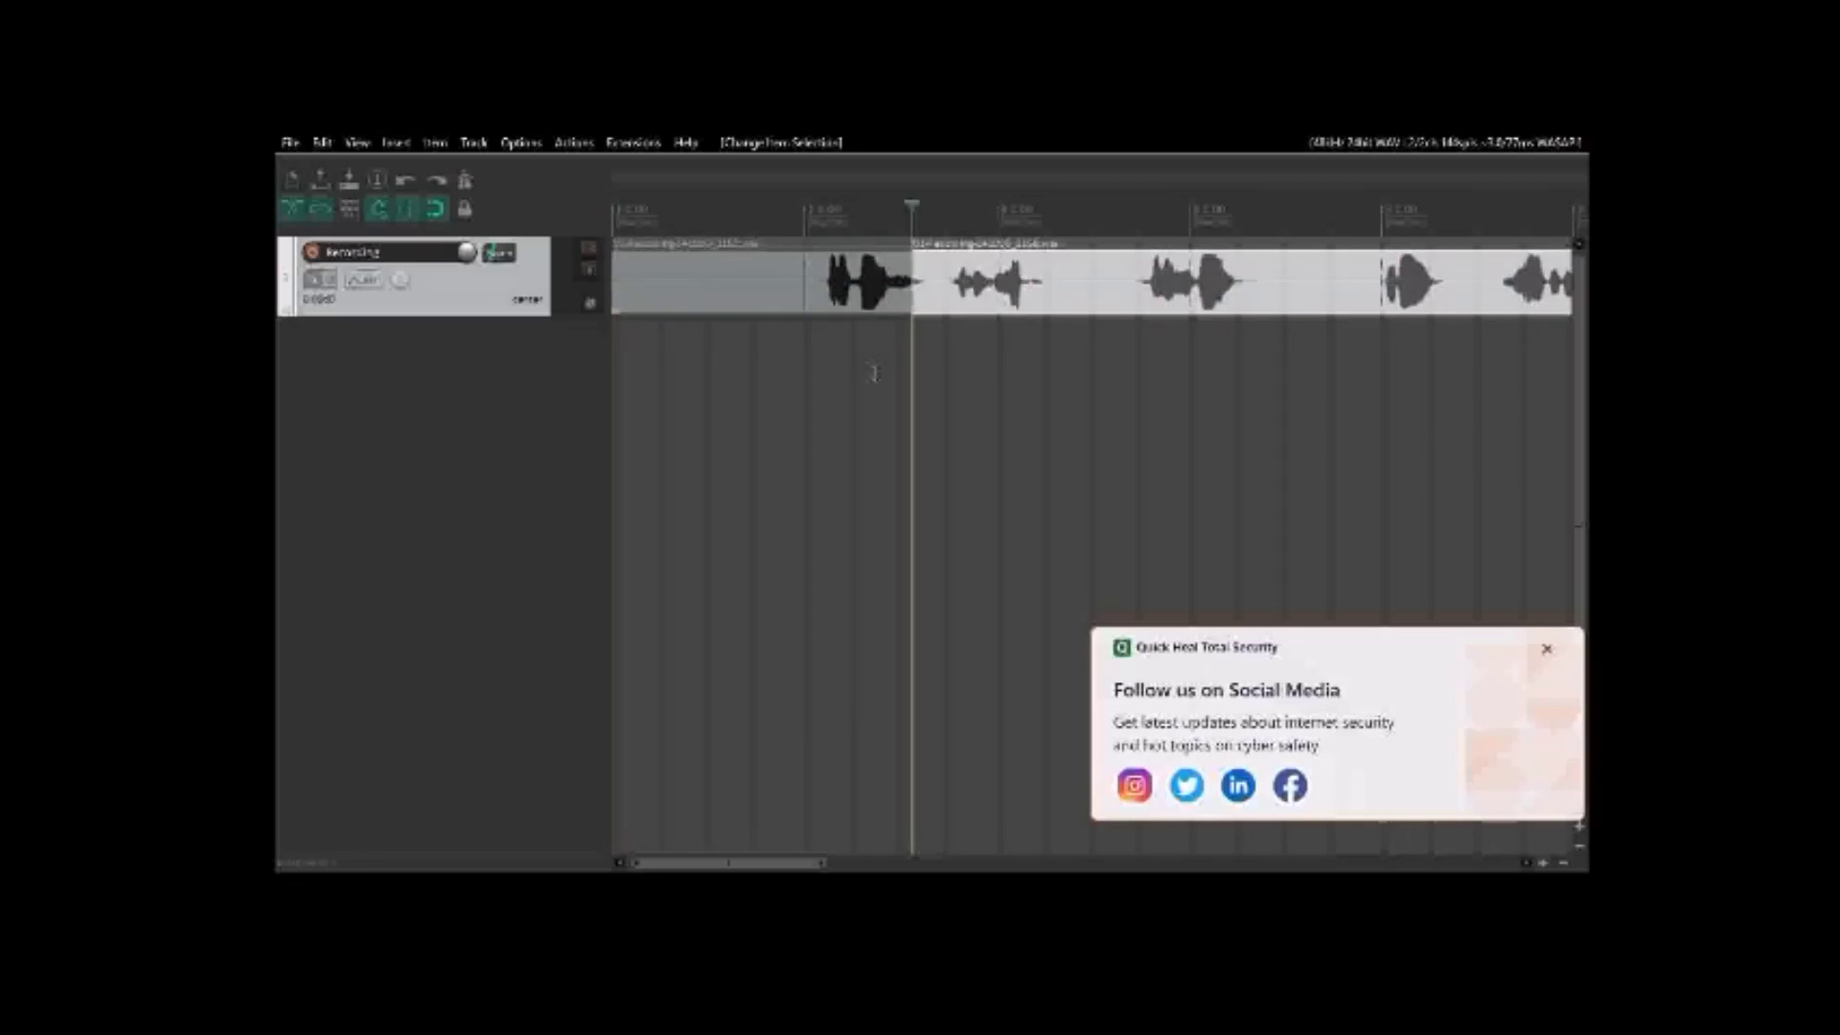
Play back the item after the split, then select and play the item containing the first phrase.
key(space)
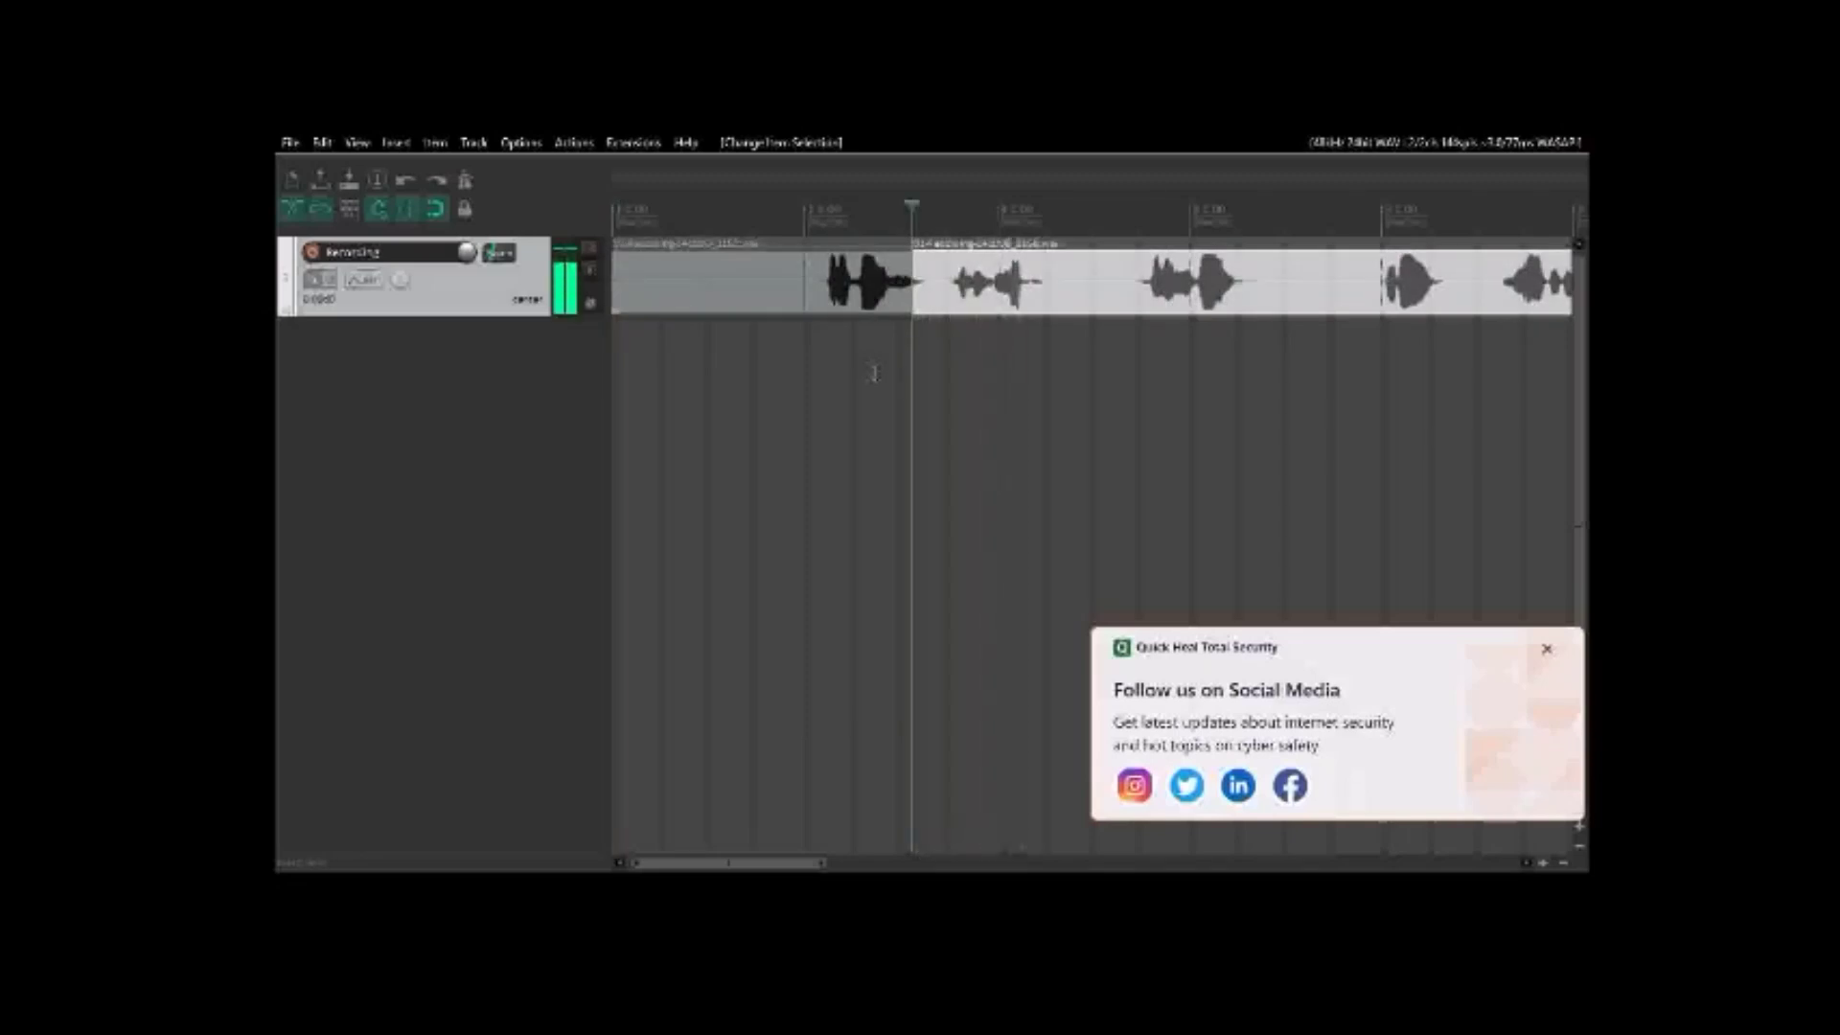
key(space)
key(space)
key(space)
key(ctrl+Left)
key(space)
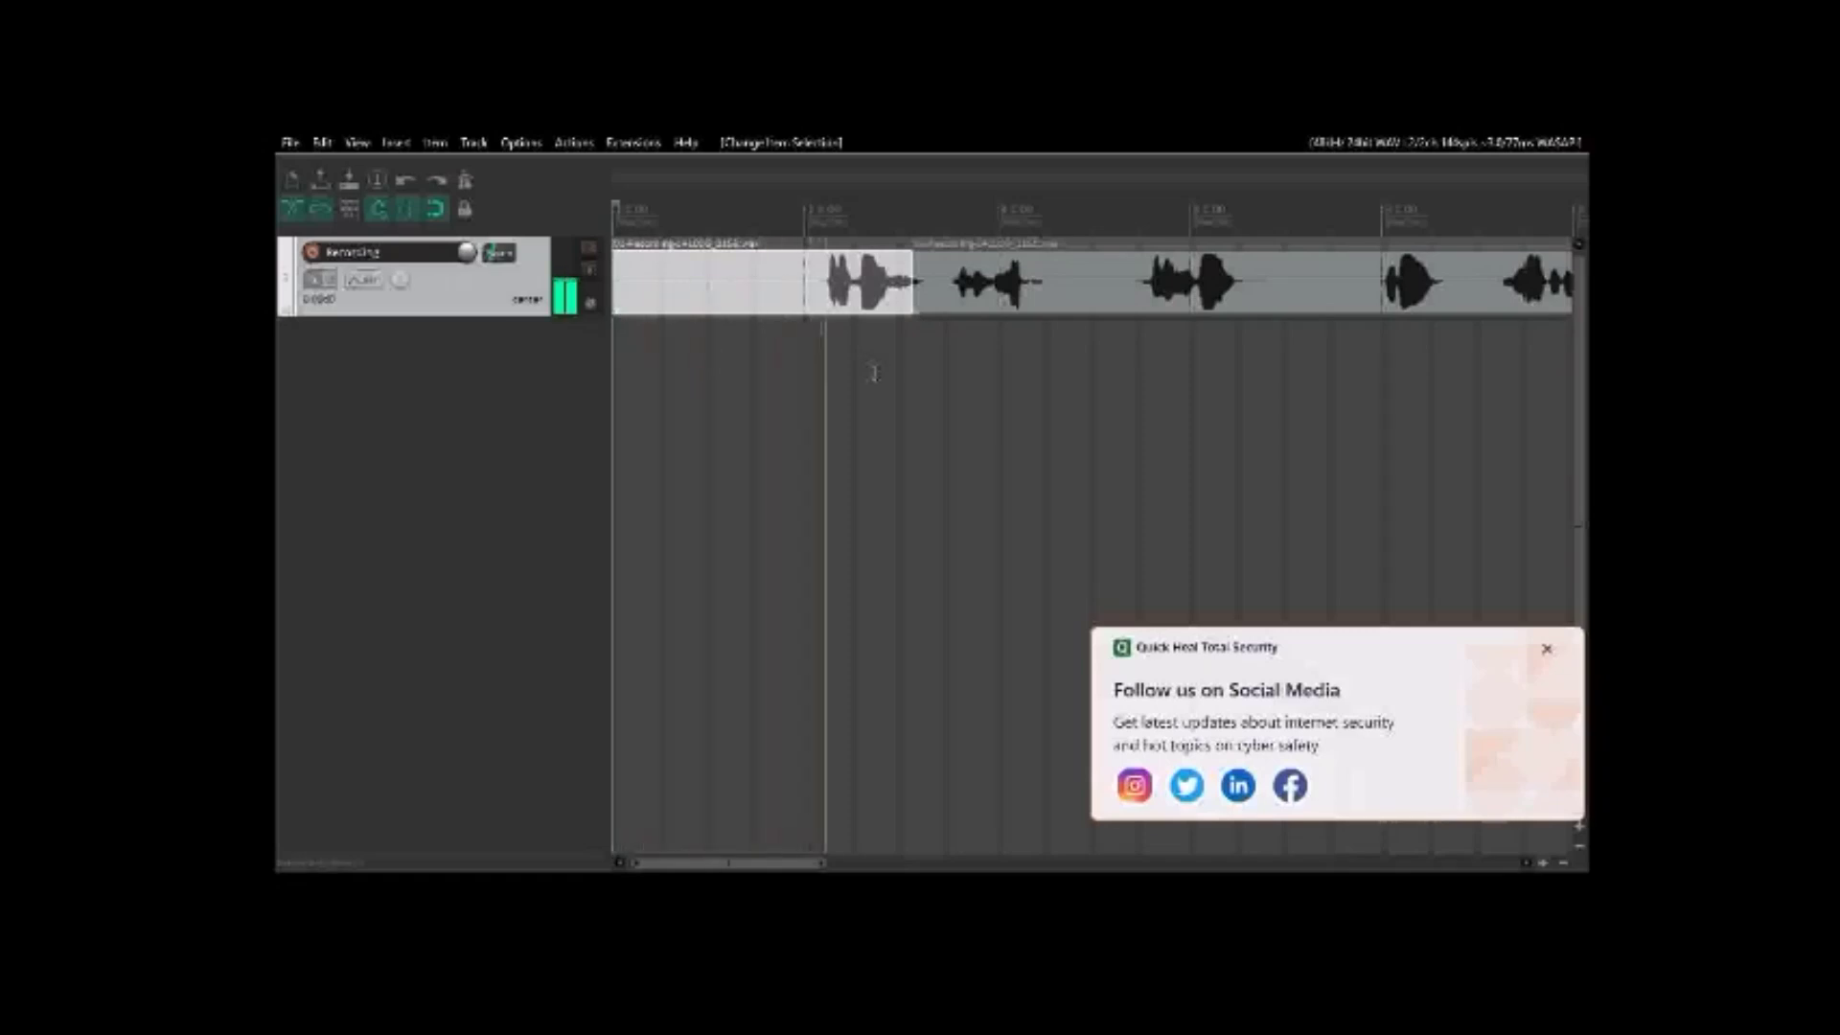
key(space)
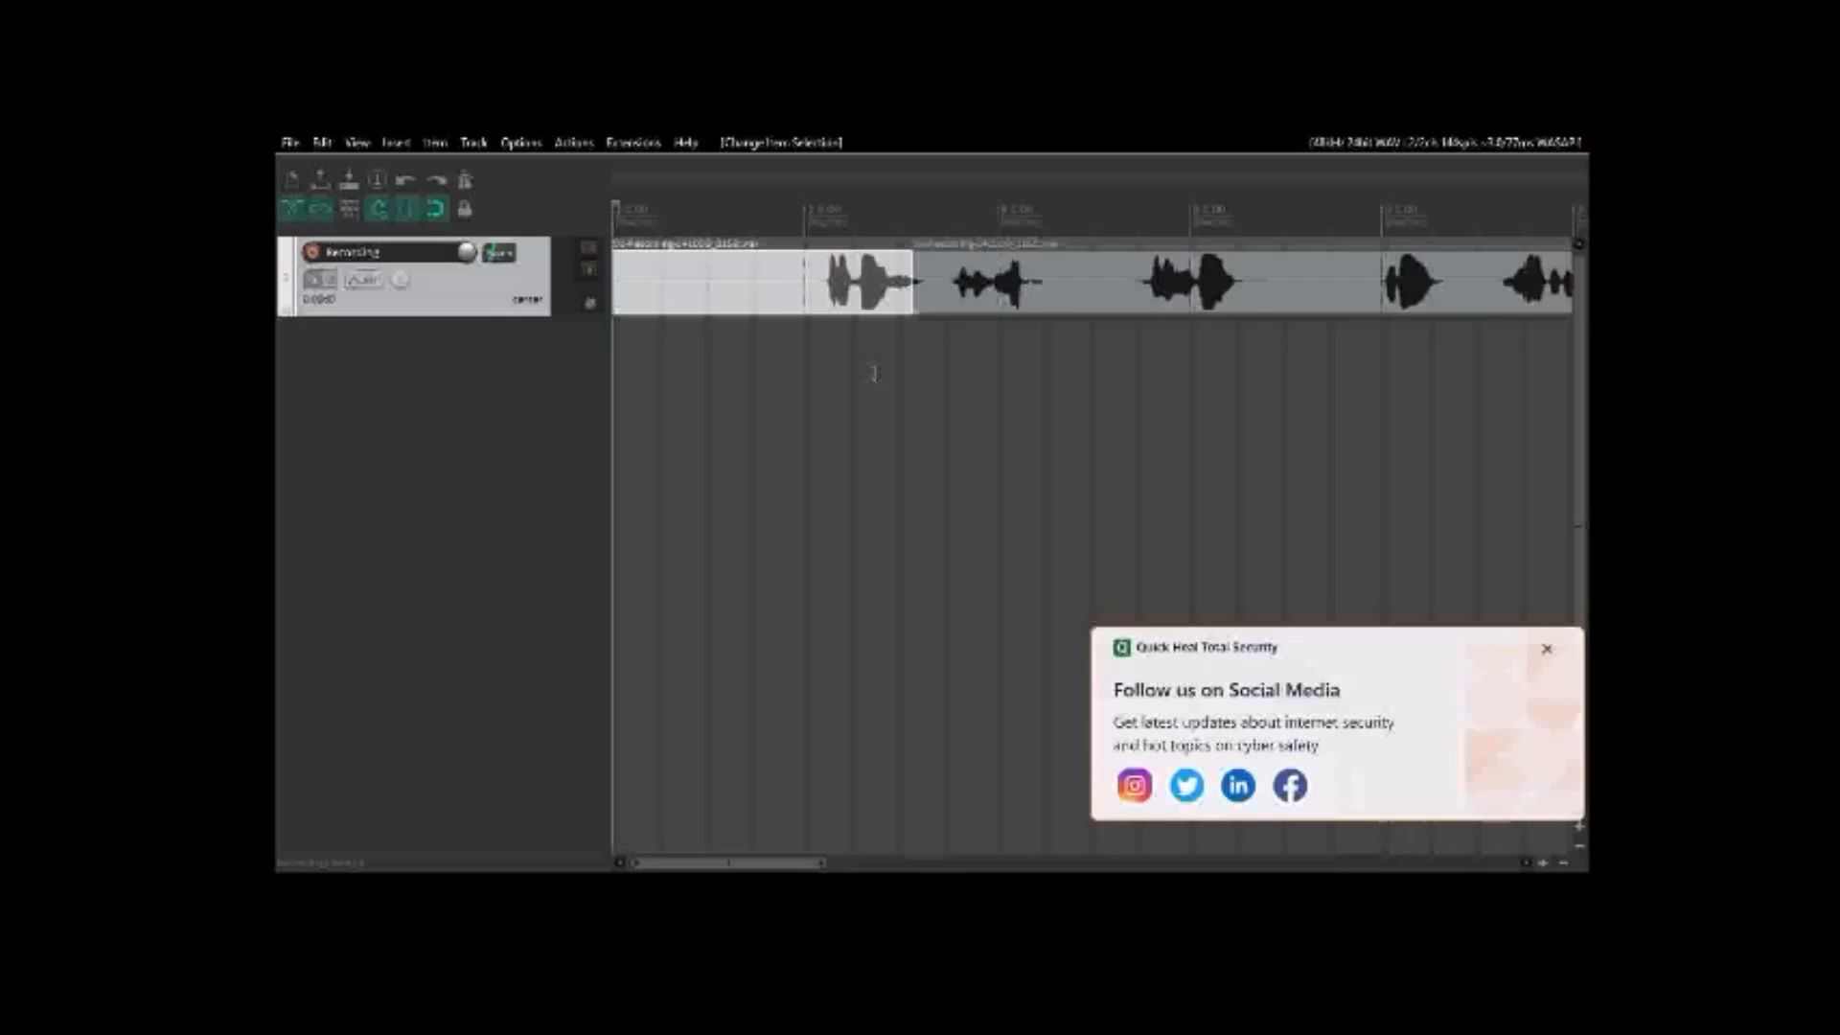
Delete the selected first-phrase item without ripple editing and play from the project start.
key(Delete)
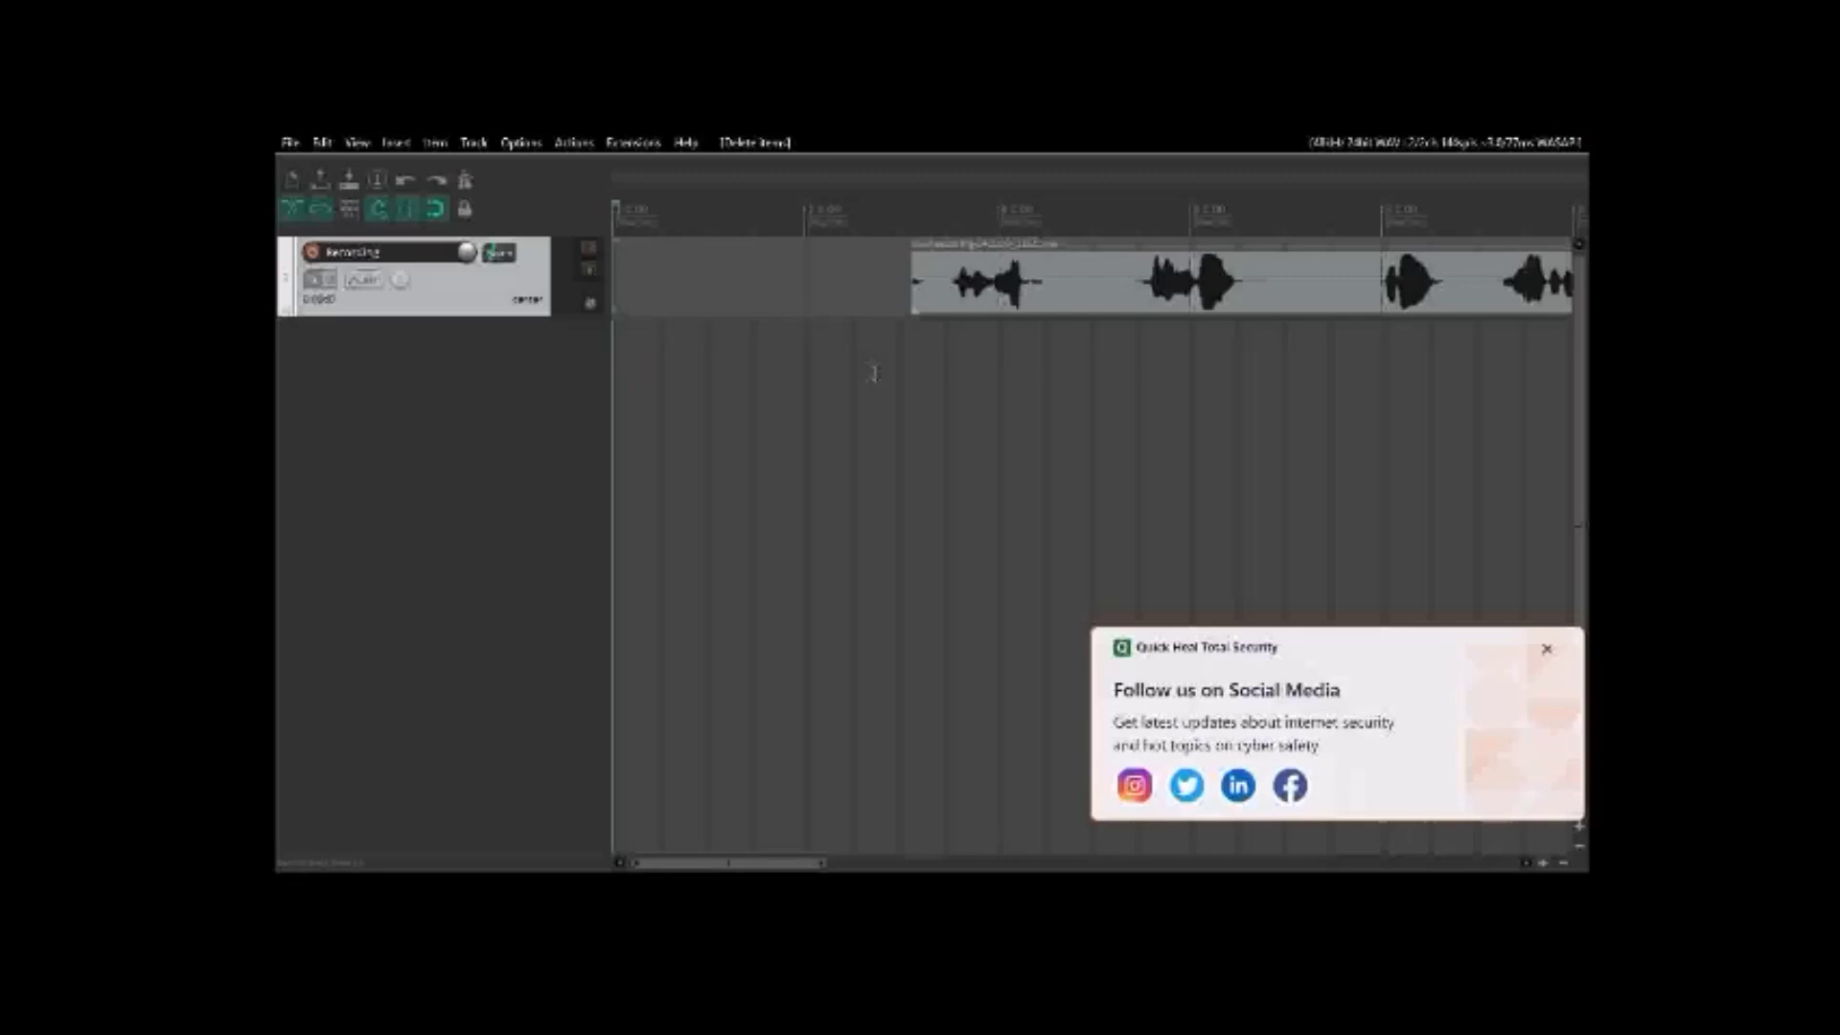
key(space)
key(space)
Undo the item deletion and the split, and play the restored take from the project start.
key(ctrl+z)
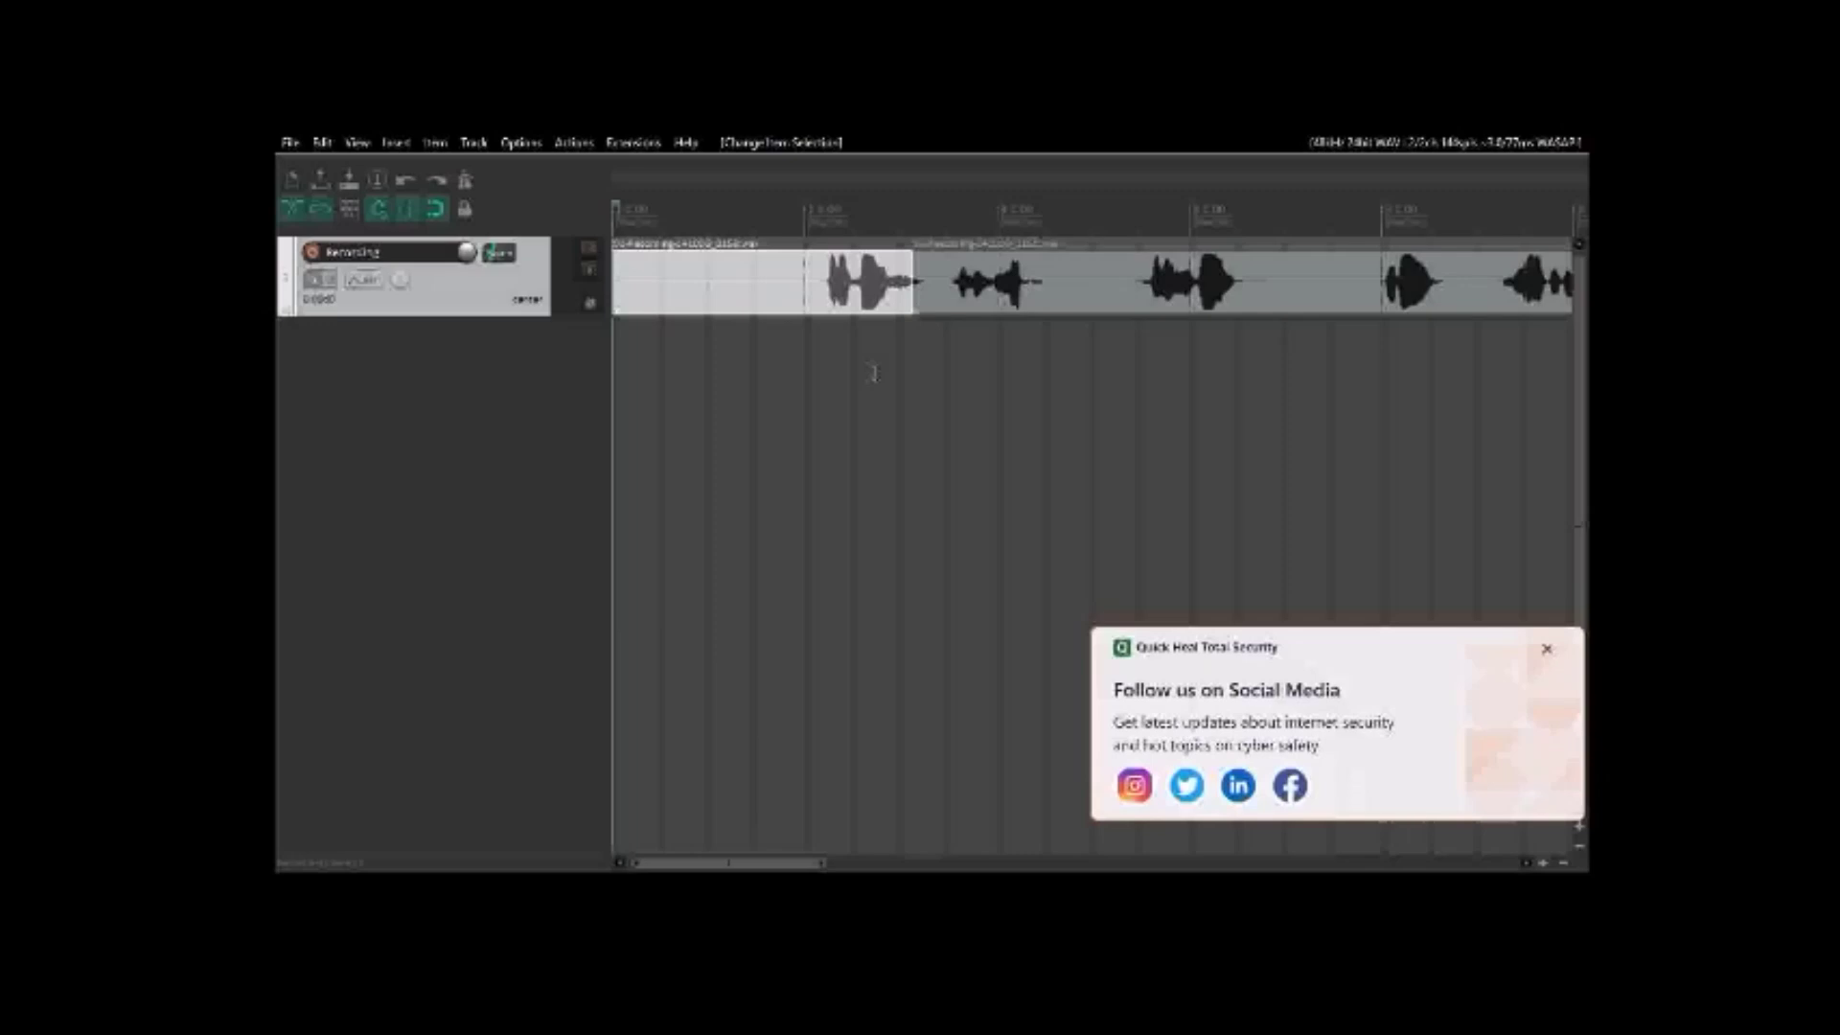
key(ctrl+Right)
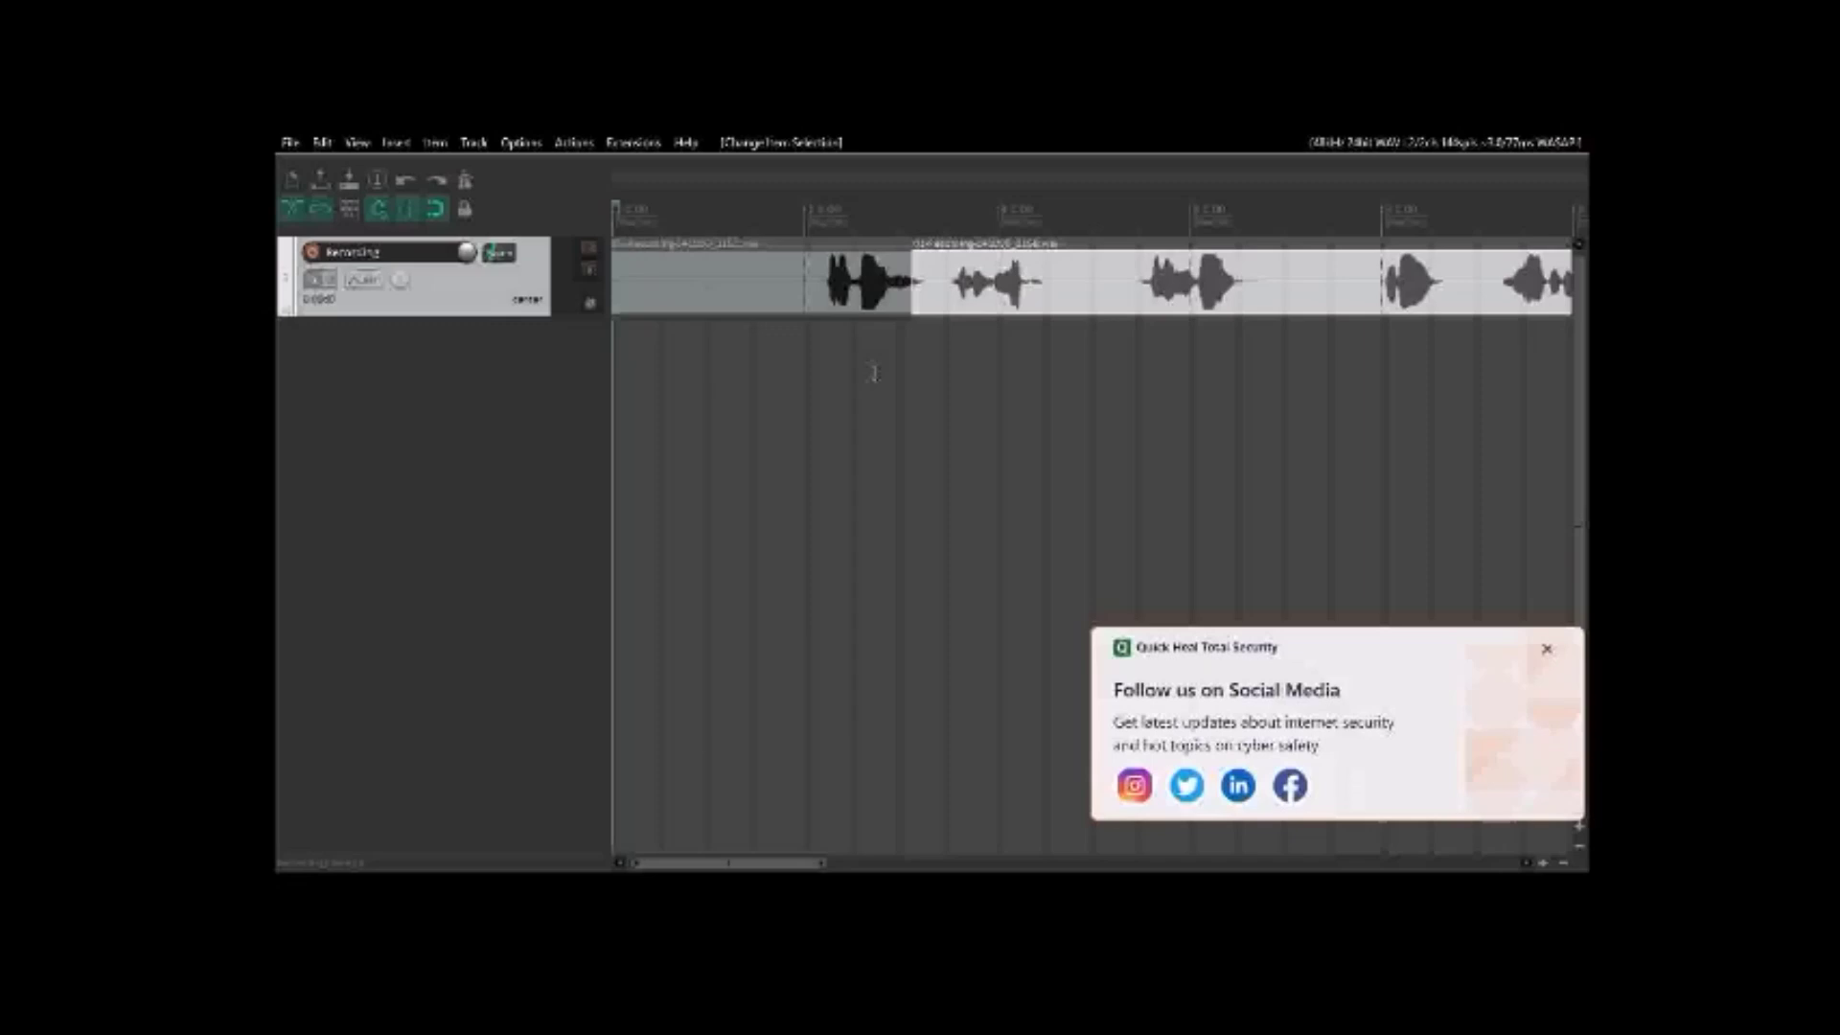
key(ctrl+z)
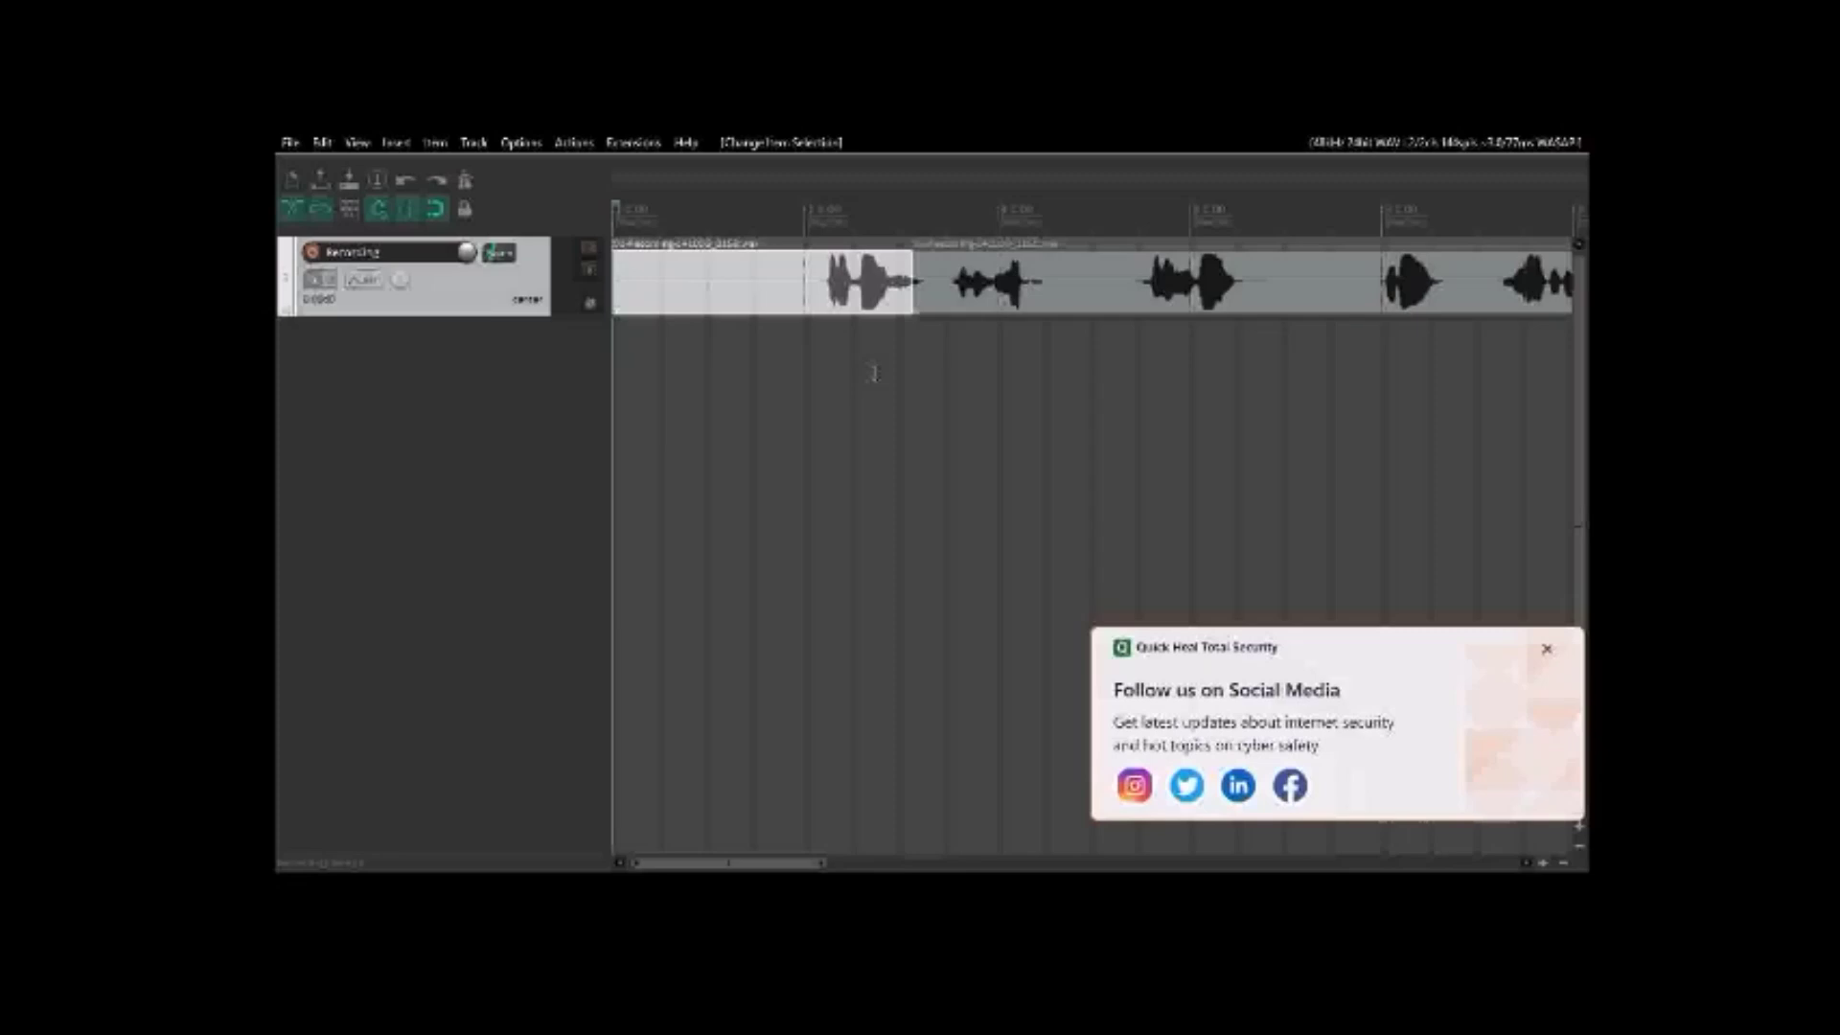
key(ctrl+z)
key(ctrl+z)
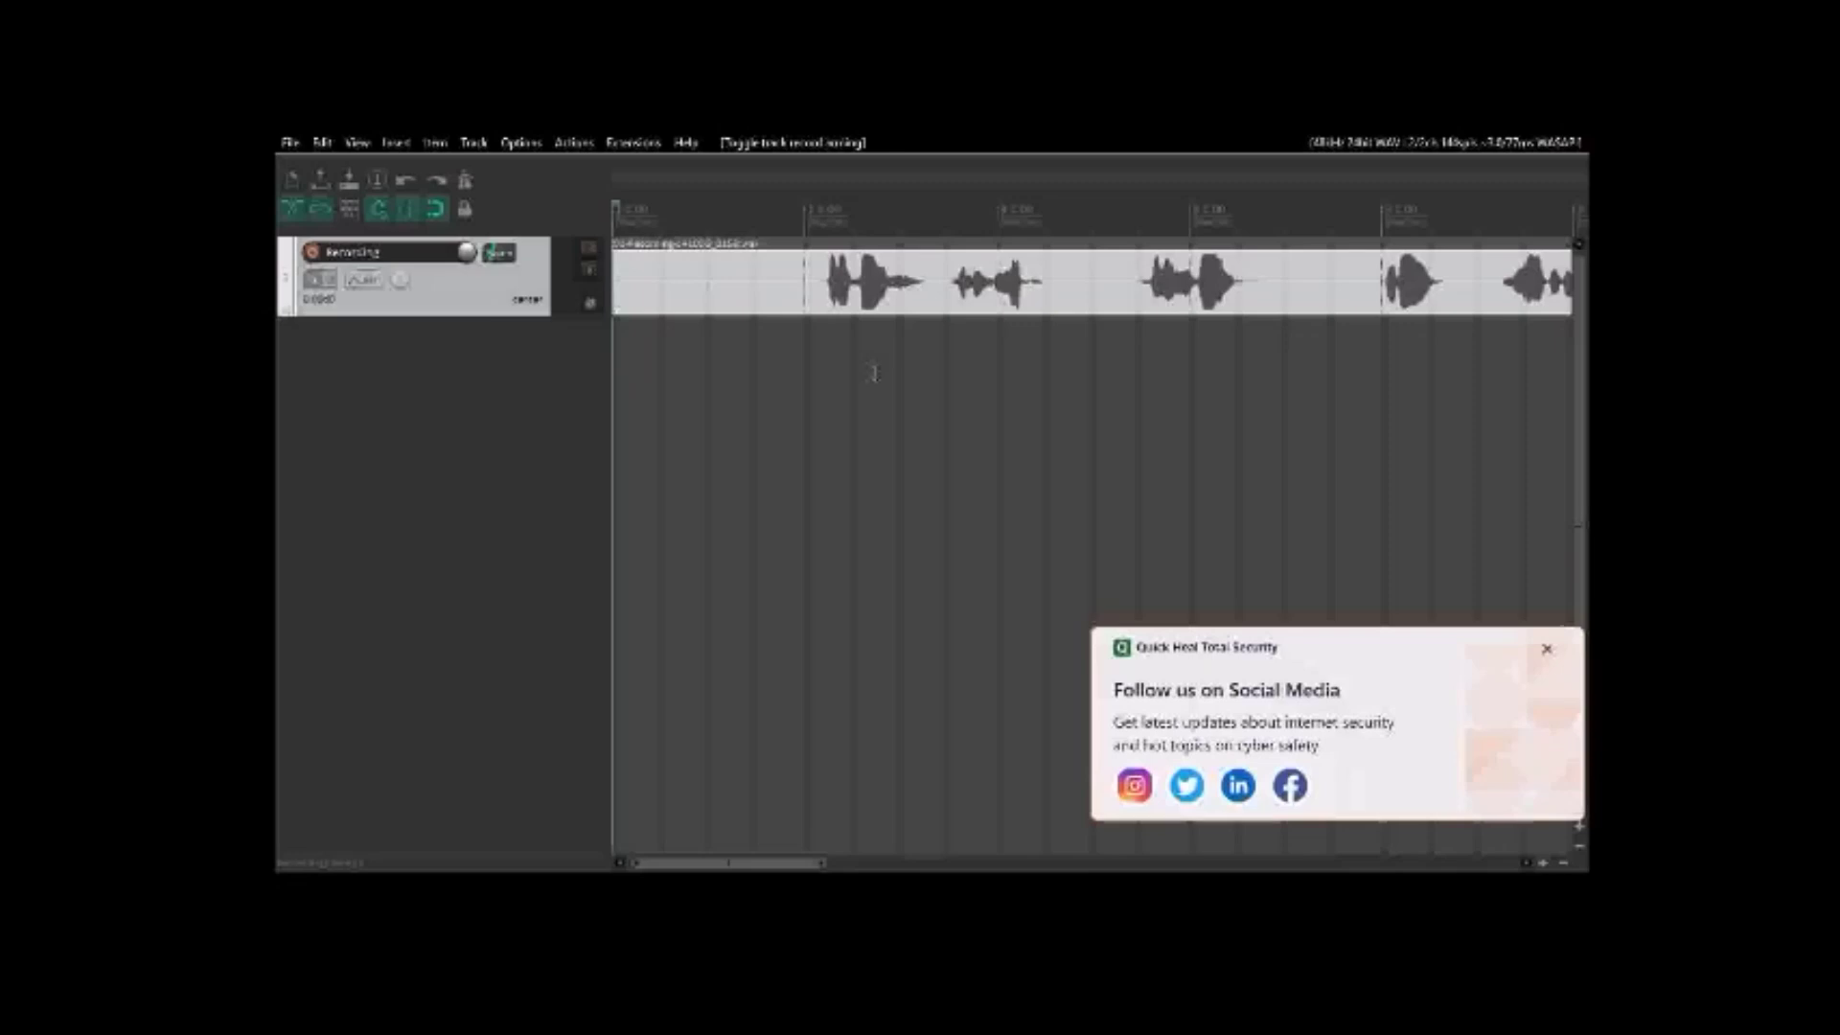
key(space)
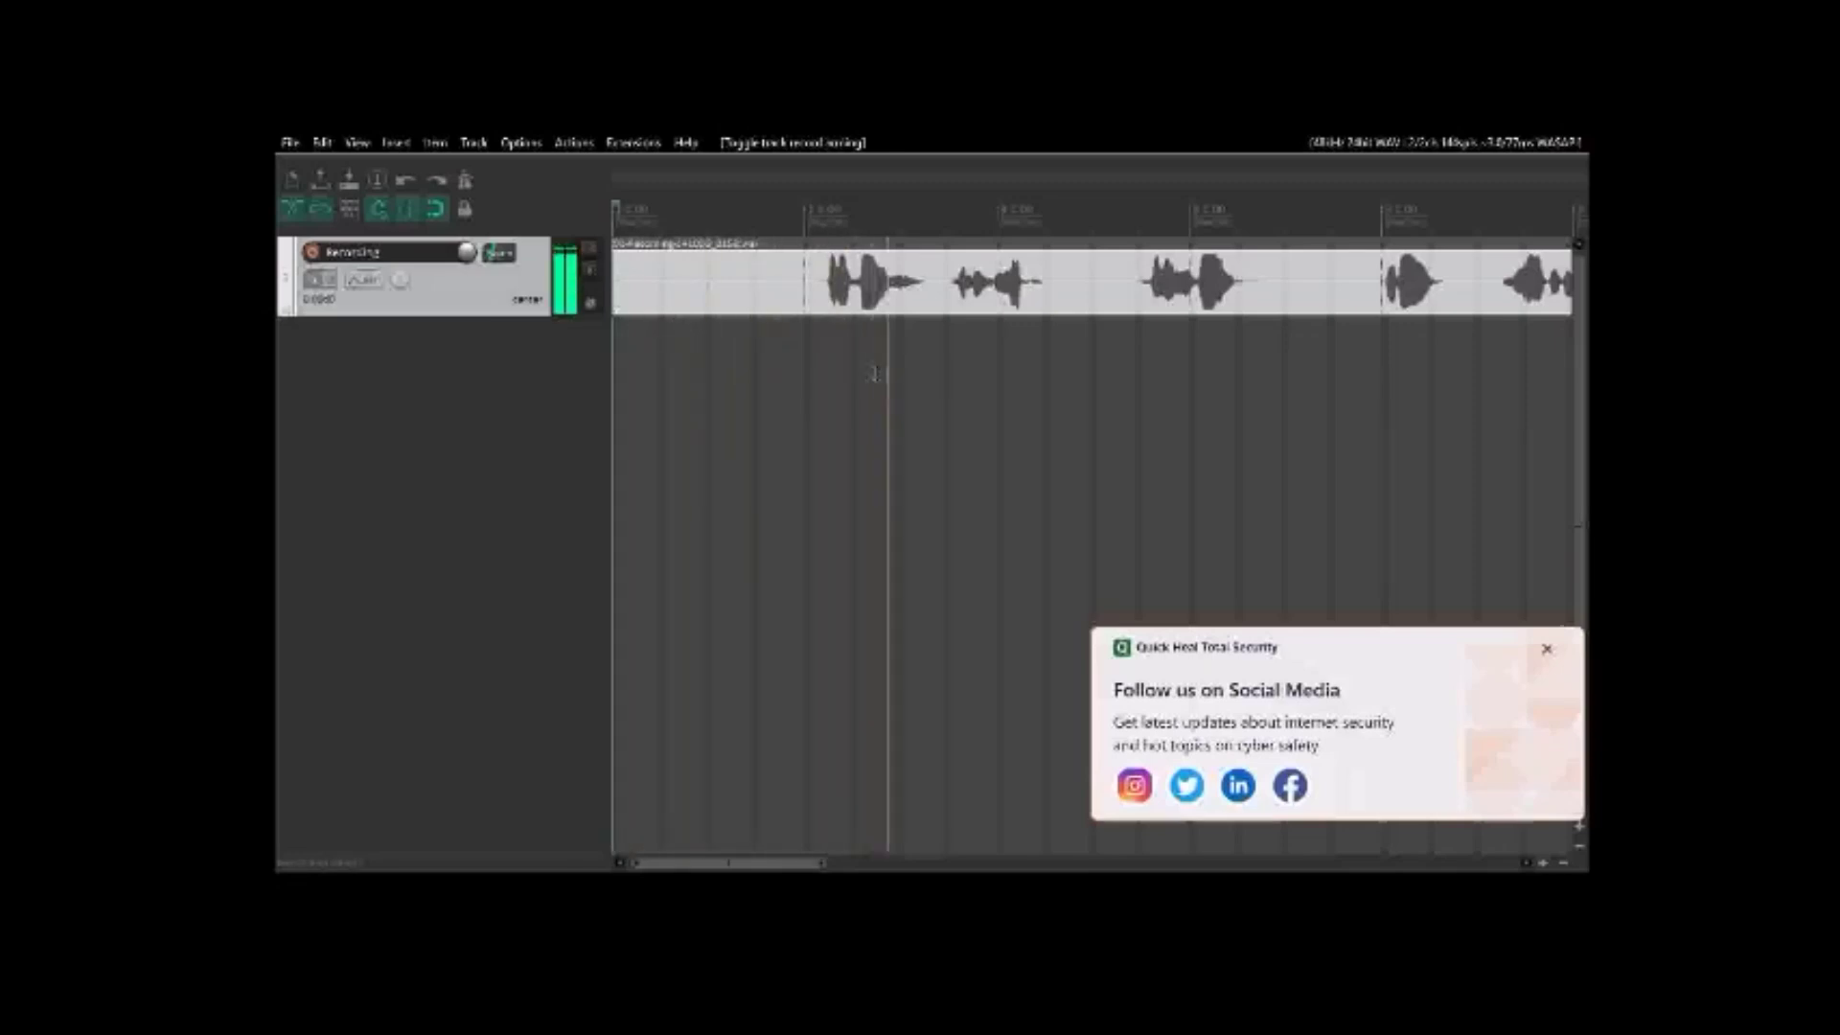
key(space)
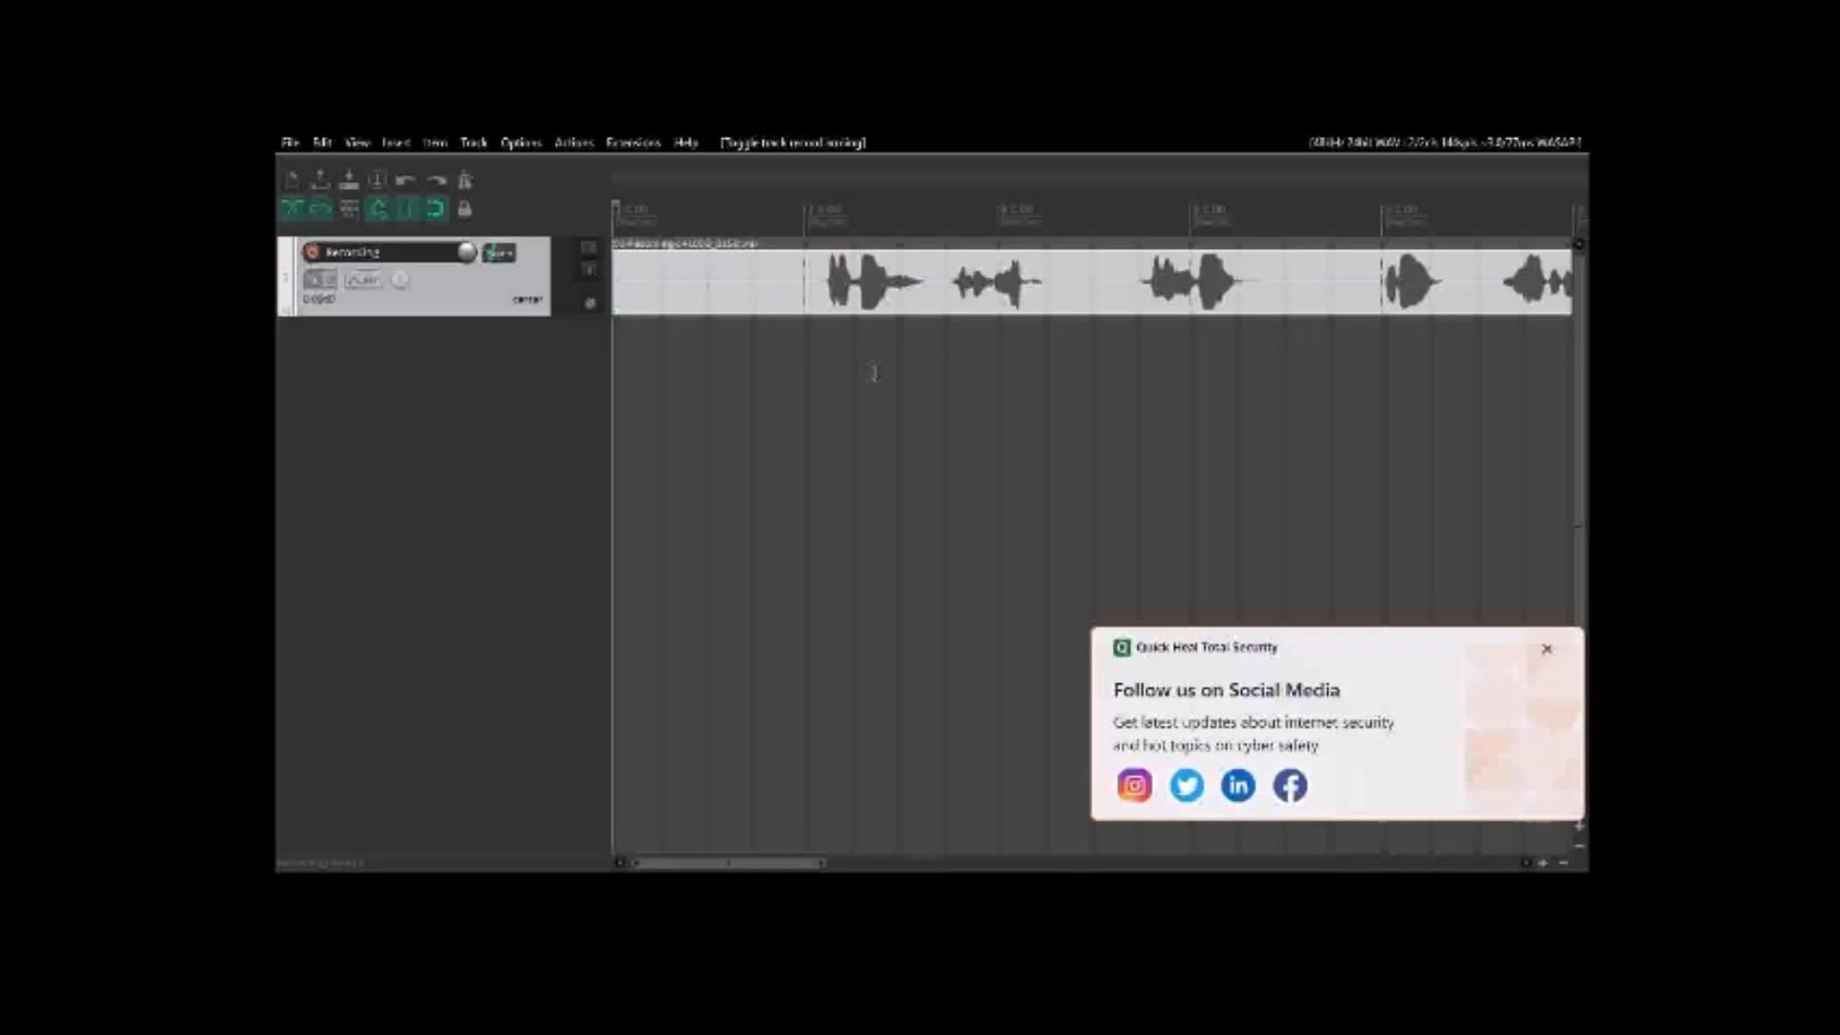
Move the edit cursor forward through the take and audition playback to locate the start of the second phrase.
key(Page_Down)
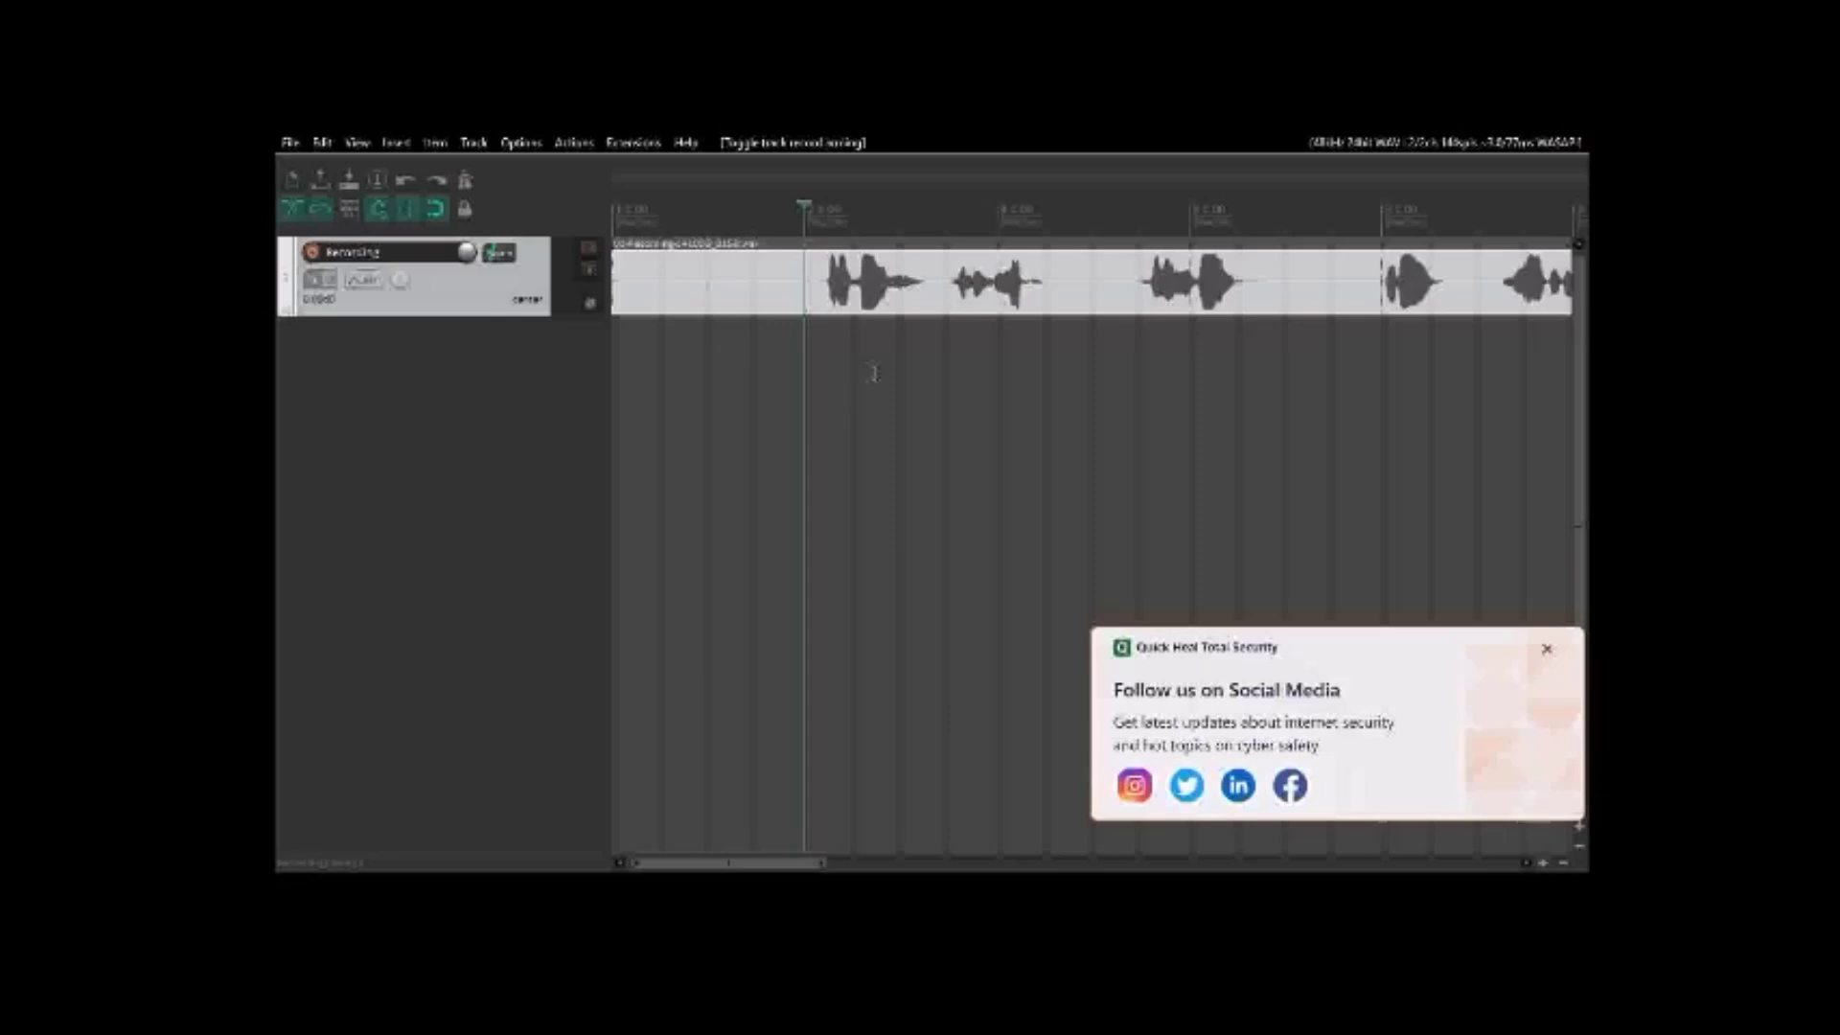
key(space)
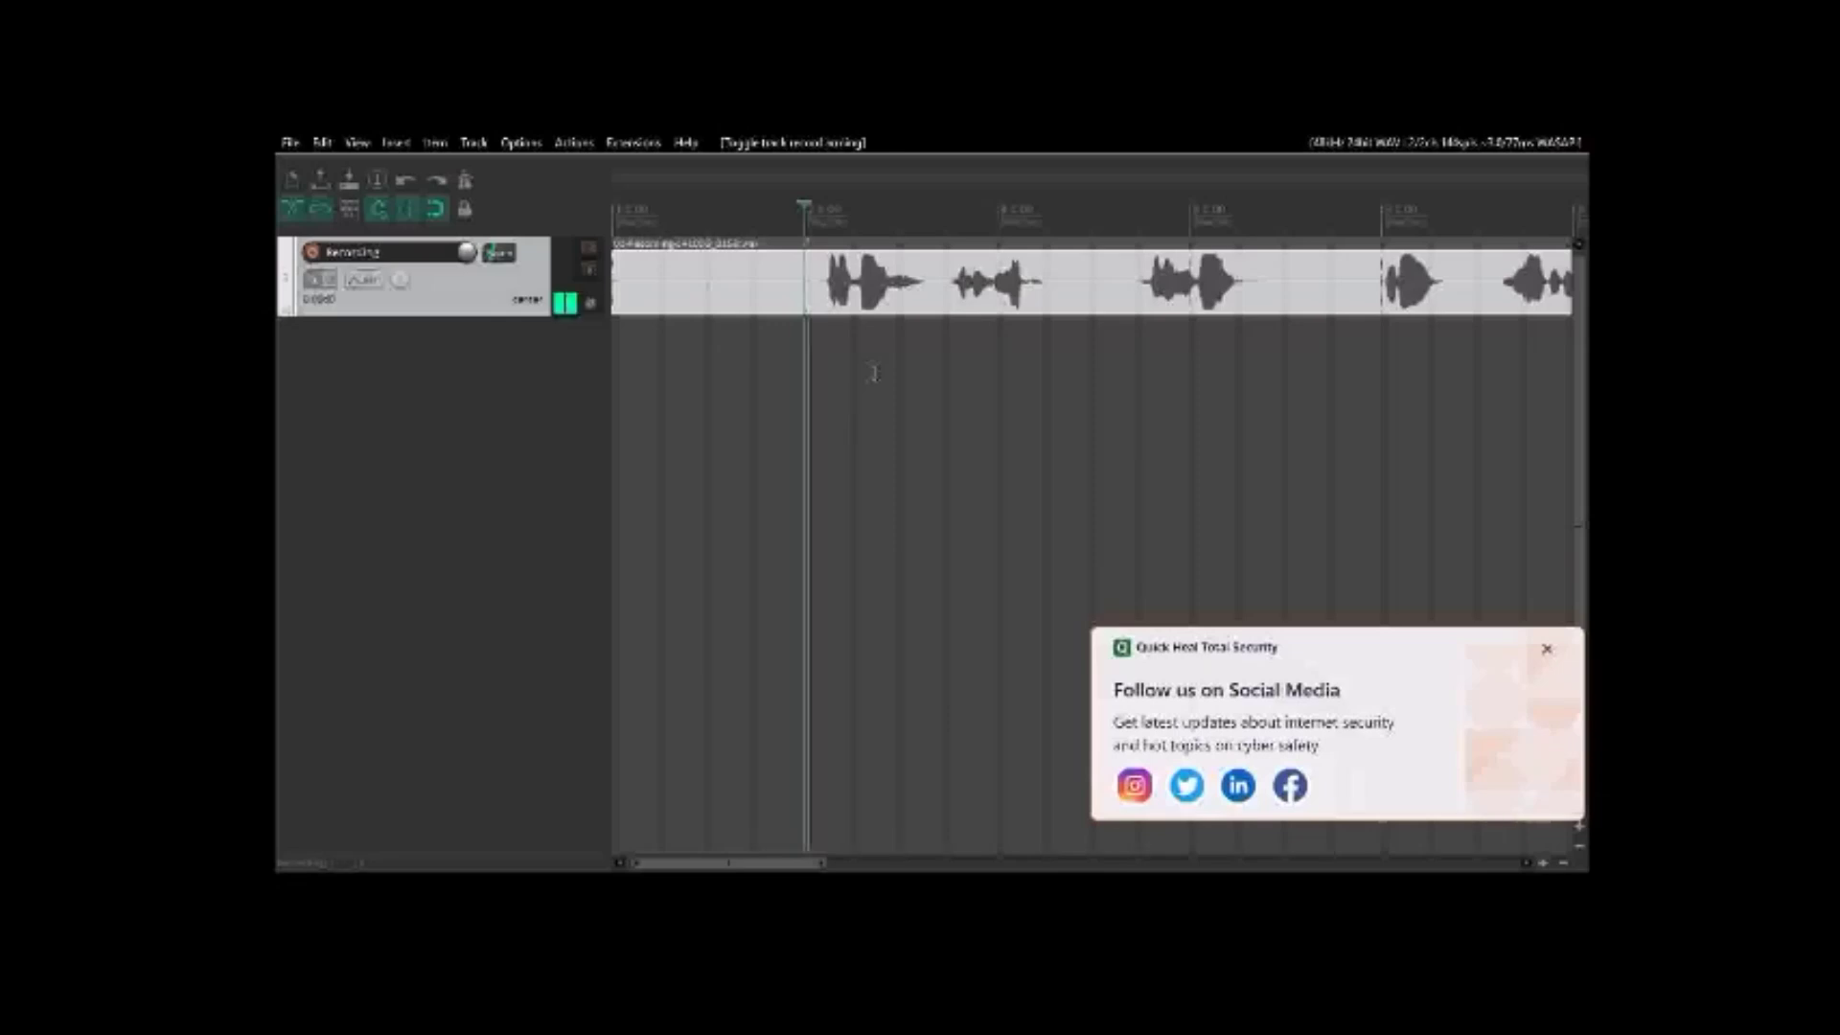
key(space)
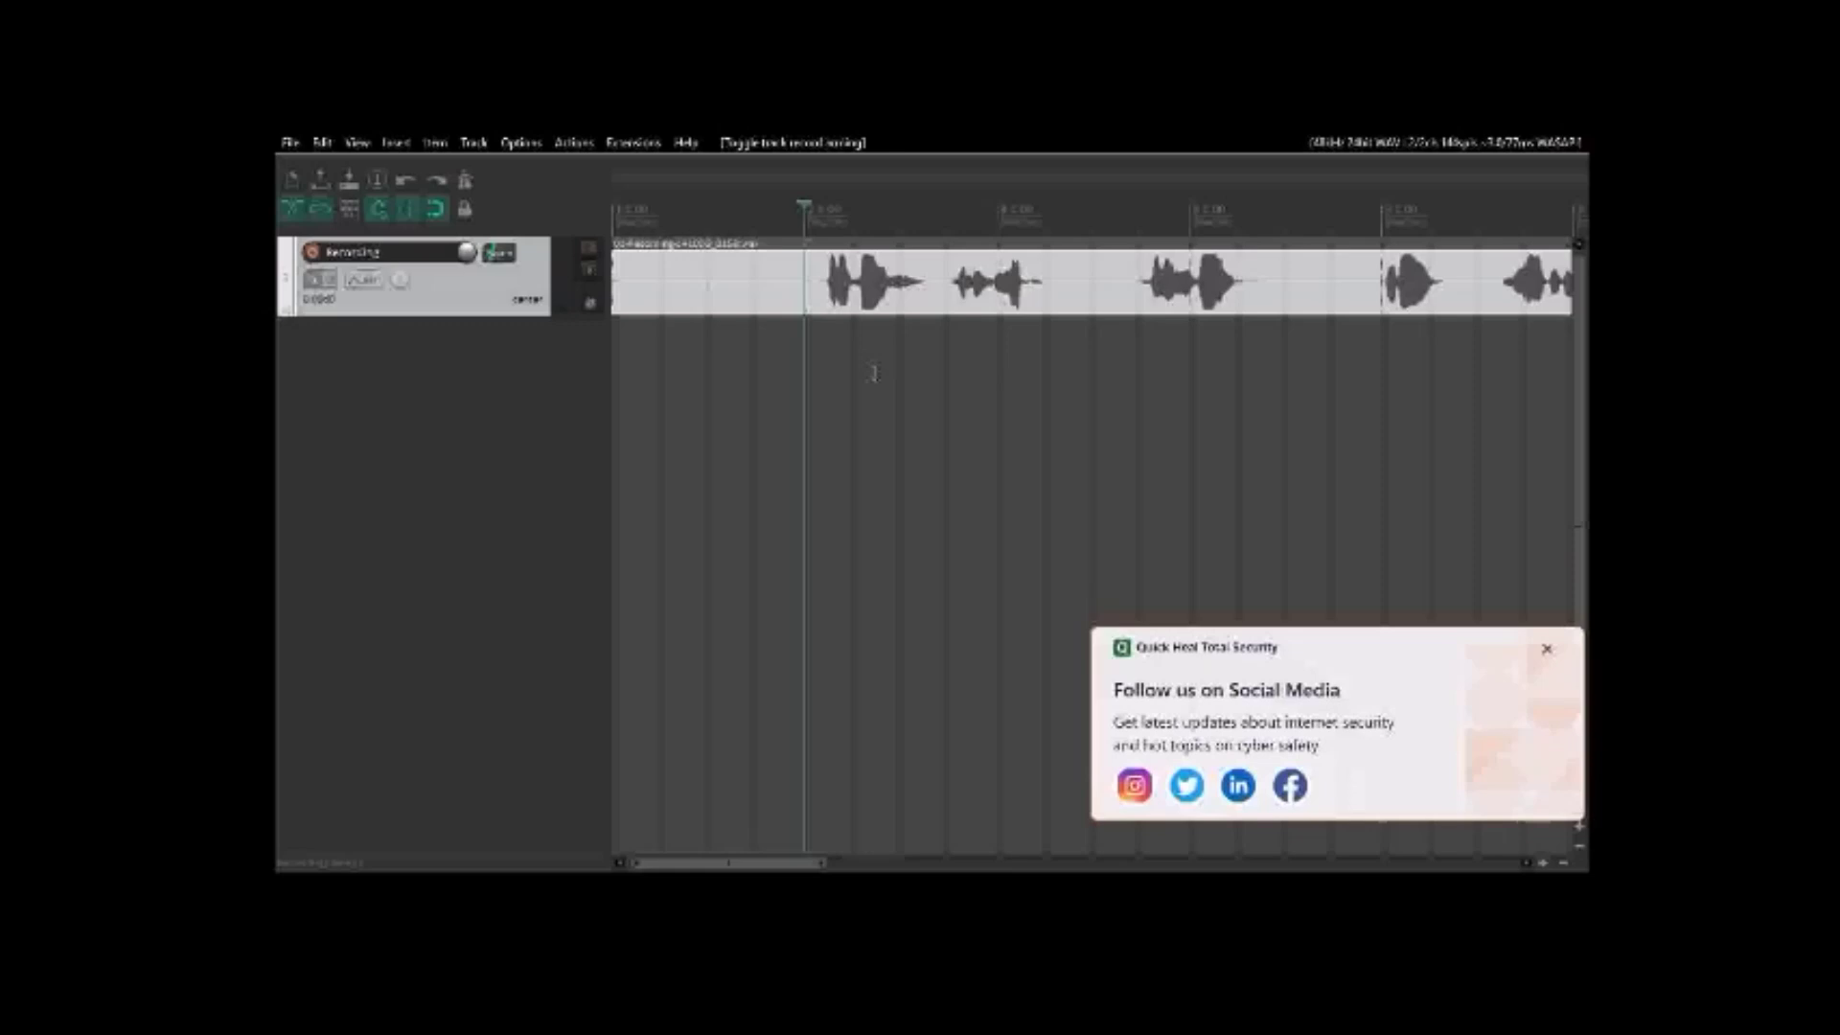
key(Right)
key(space)
key(space)
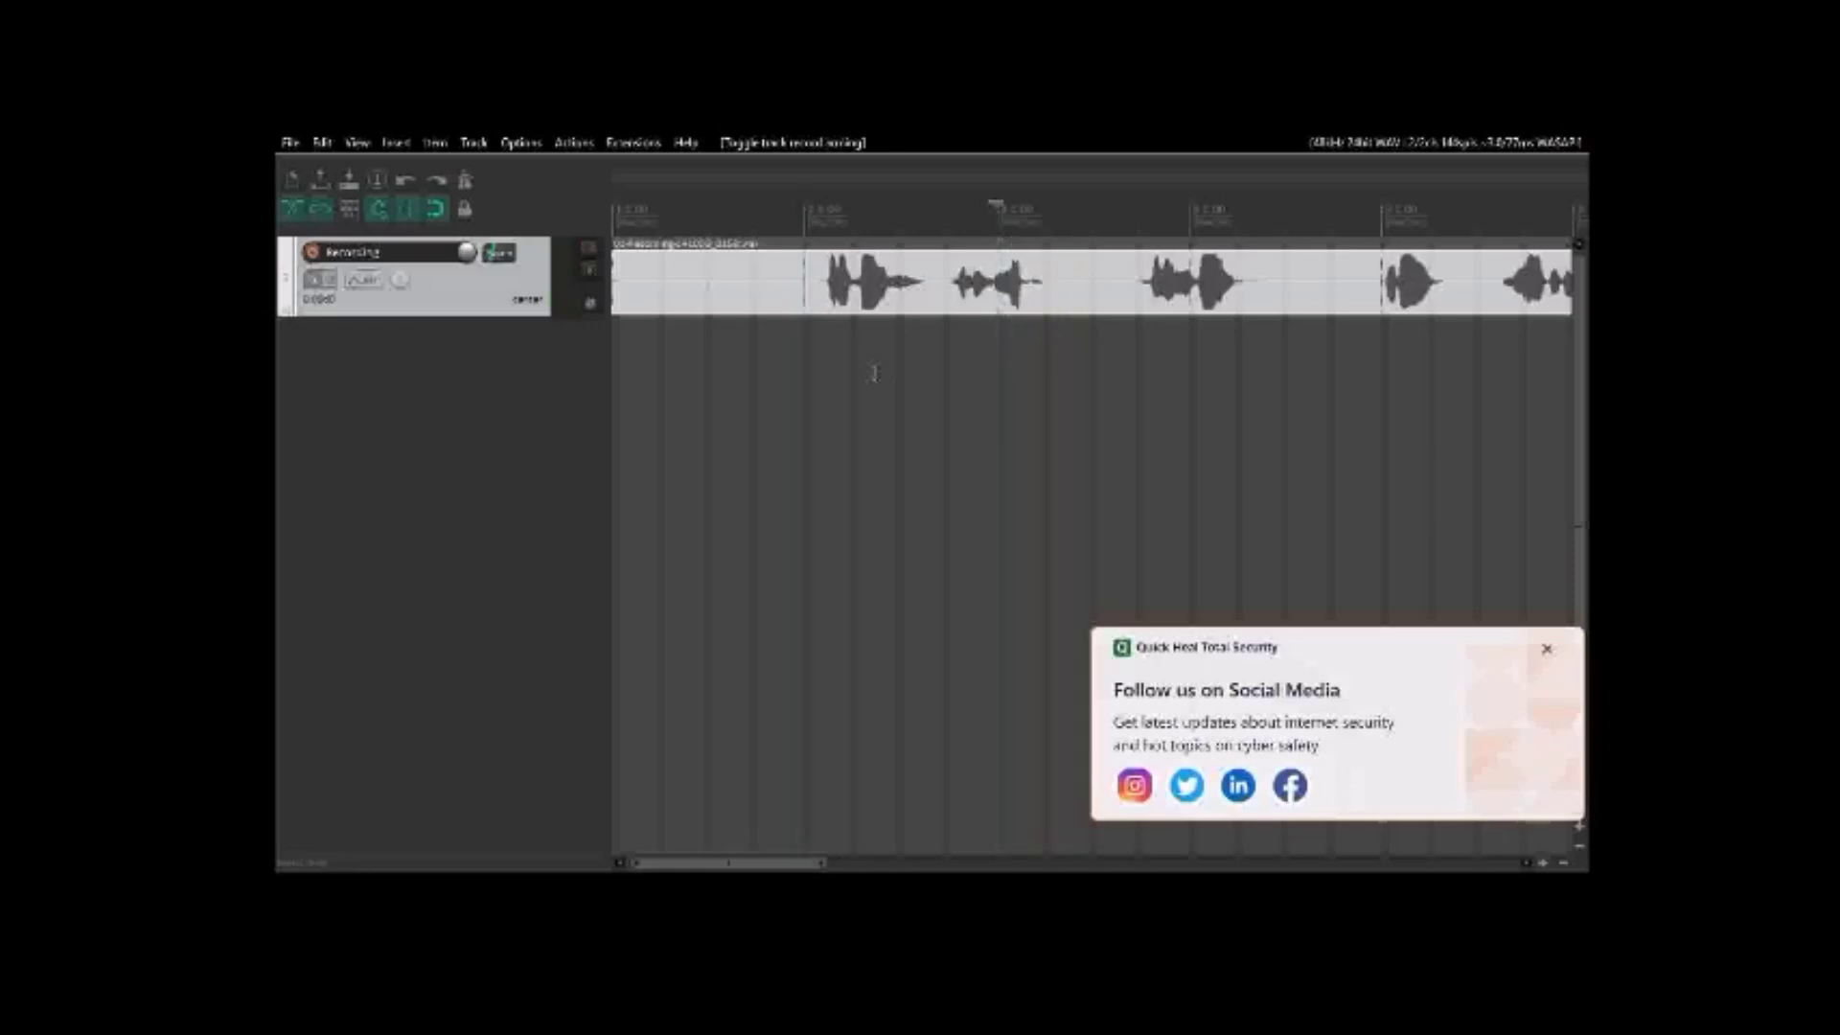
key(space)
key(space)
key(space)
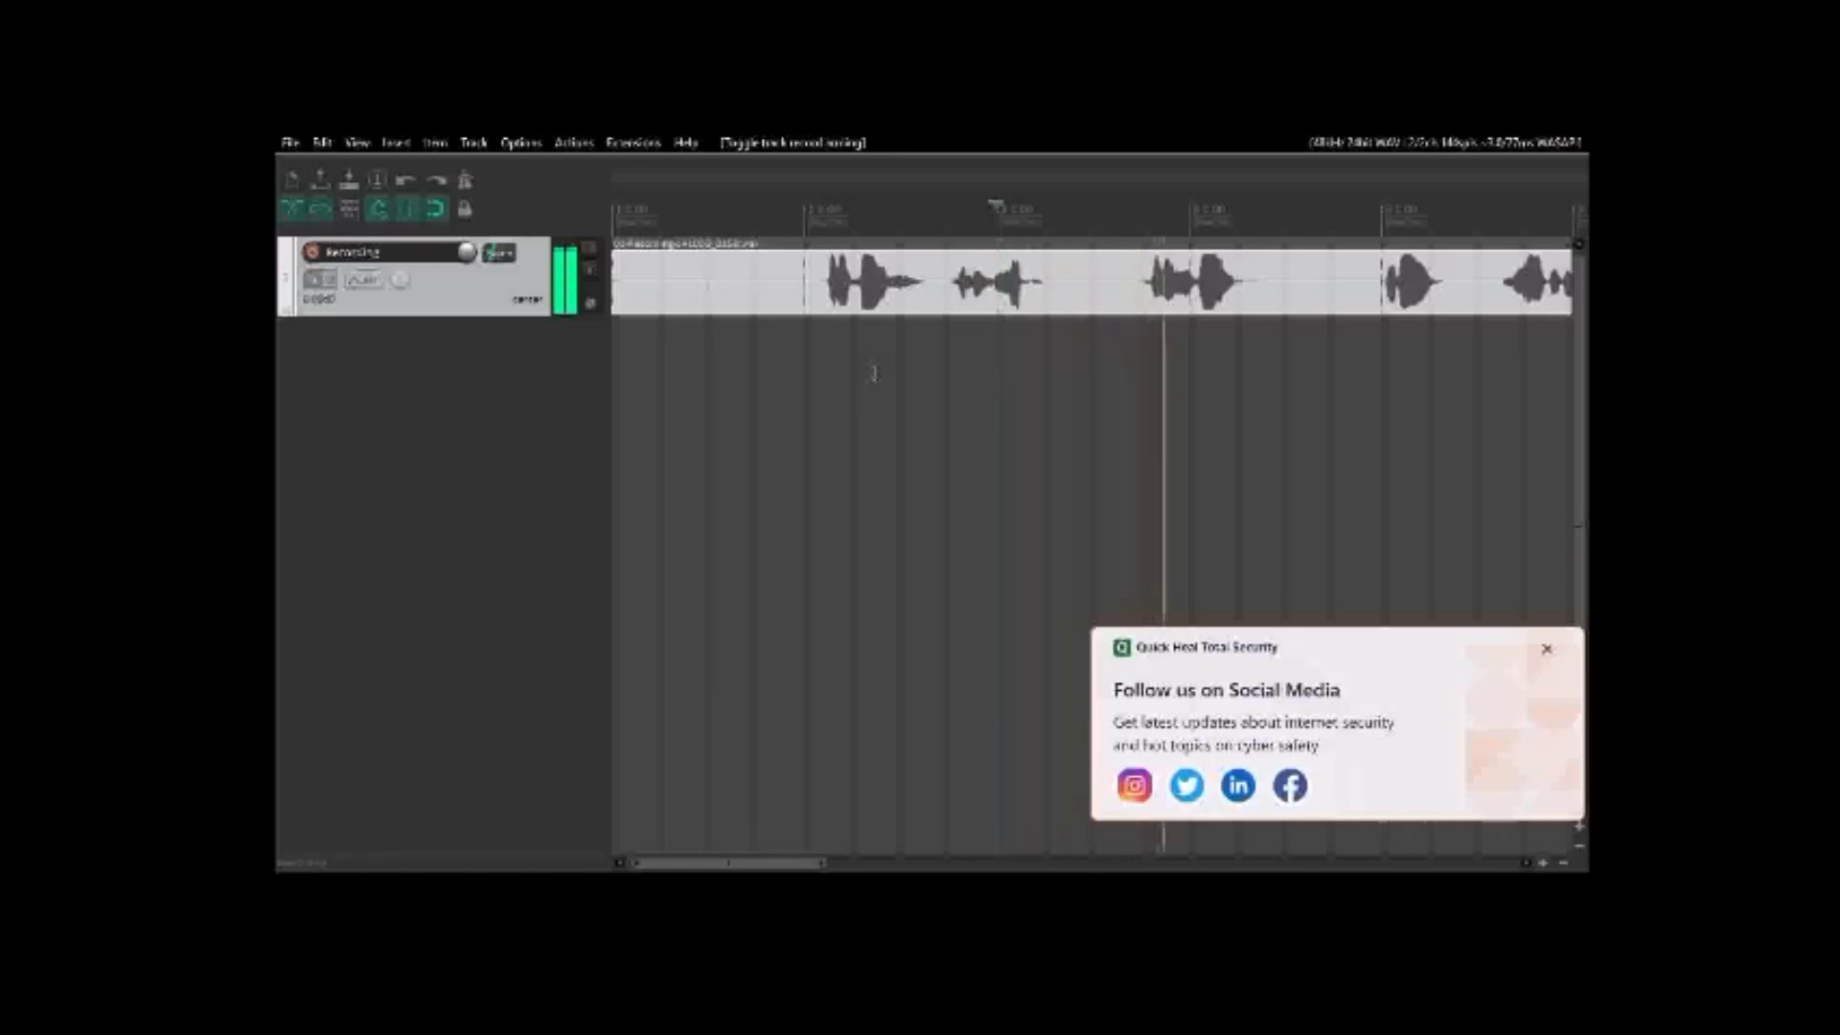
key(space)
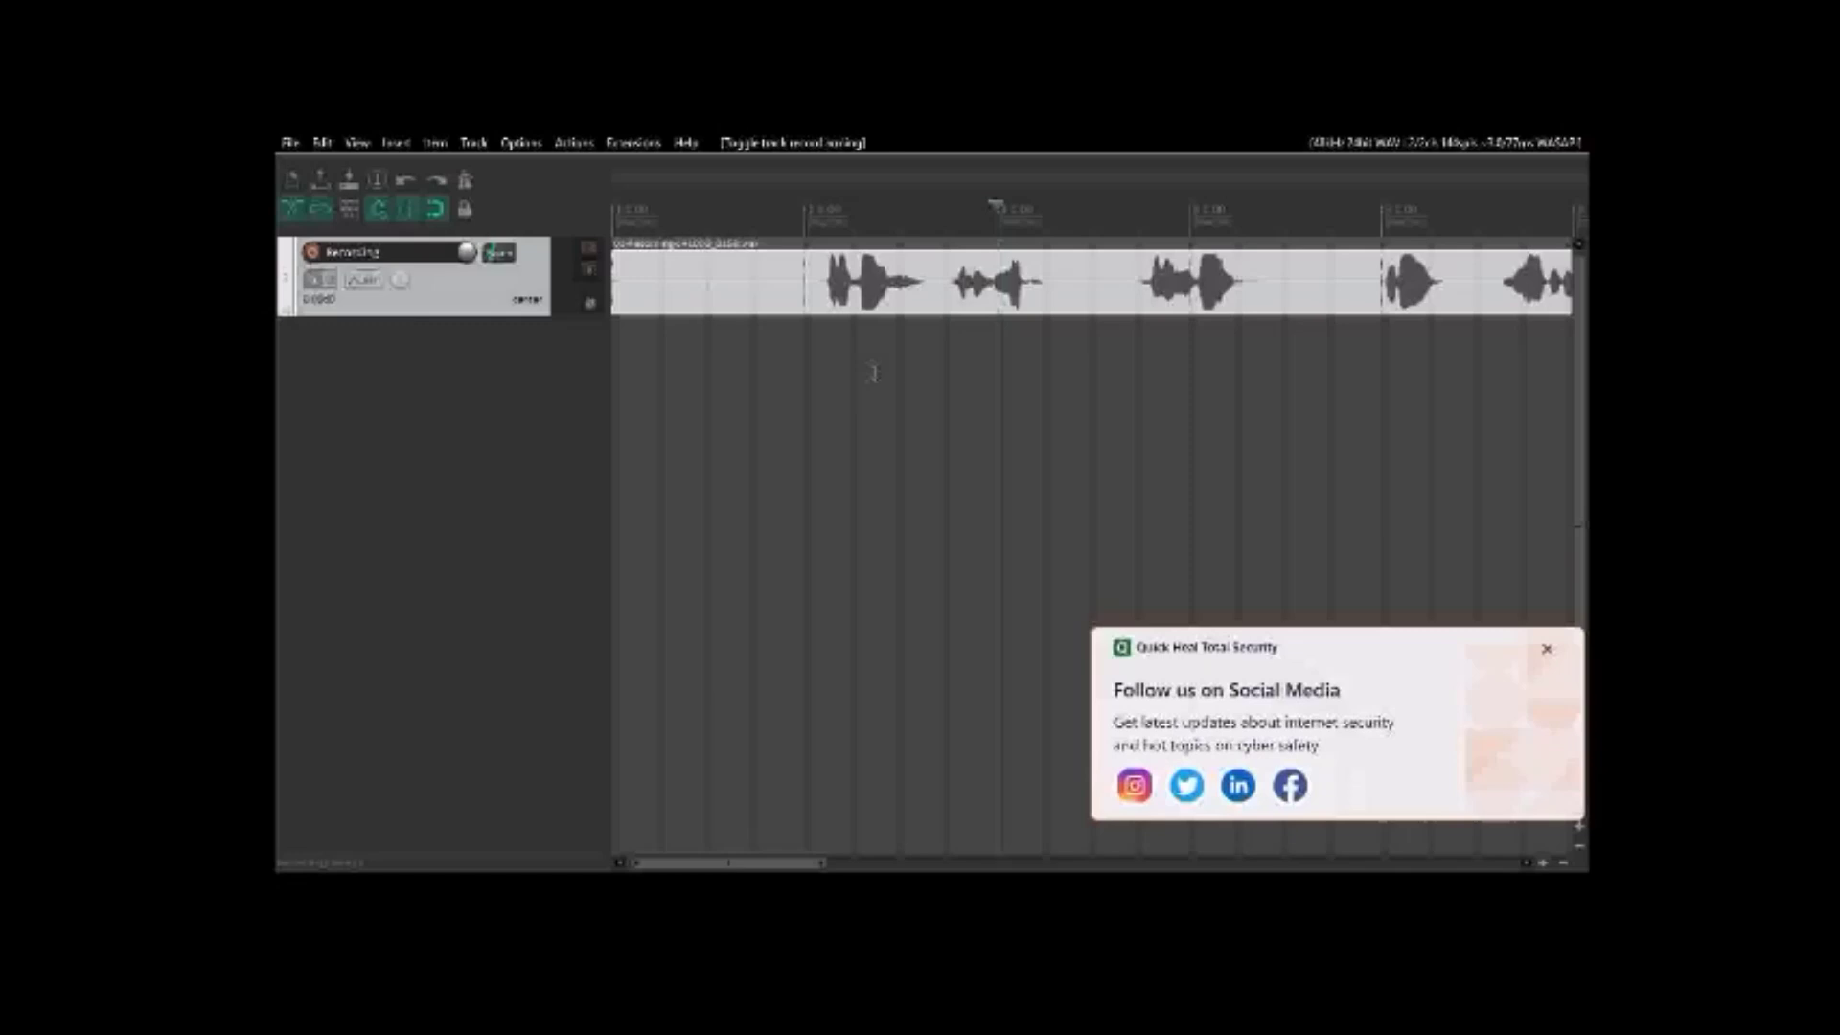
Position the edit cursor just before the second spoken phrase and verify the spot by playing from it.
key(space)
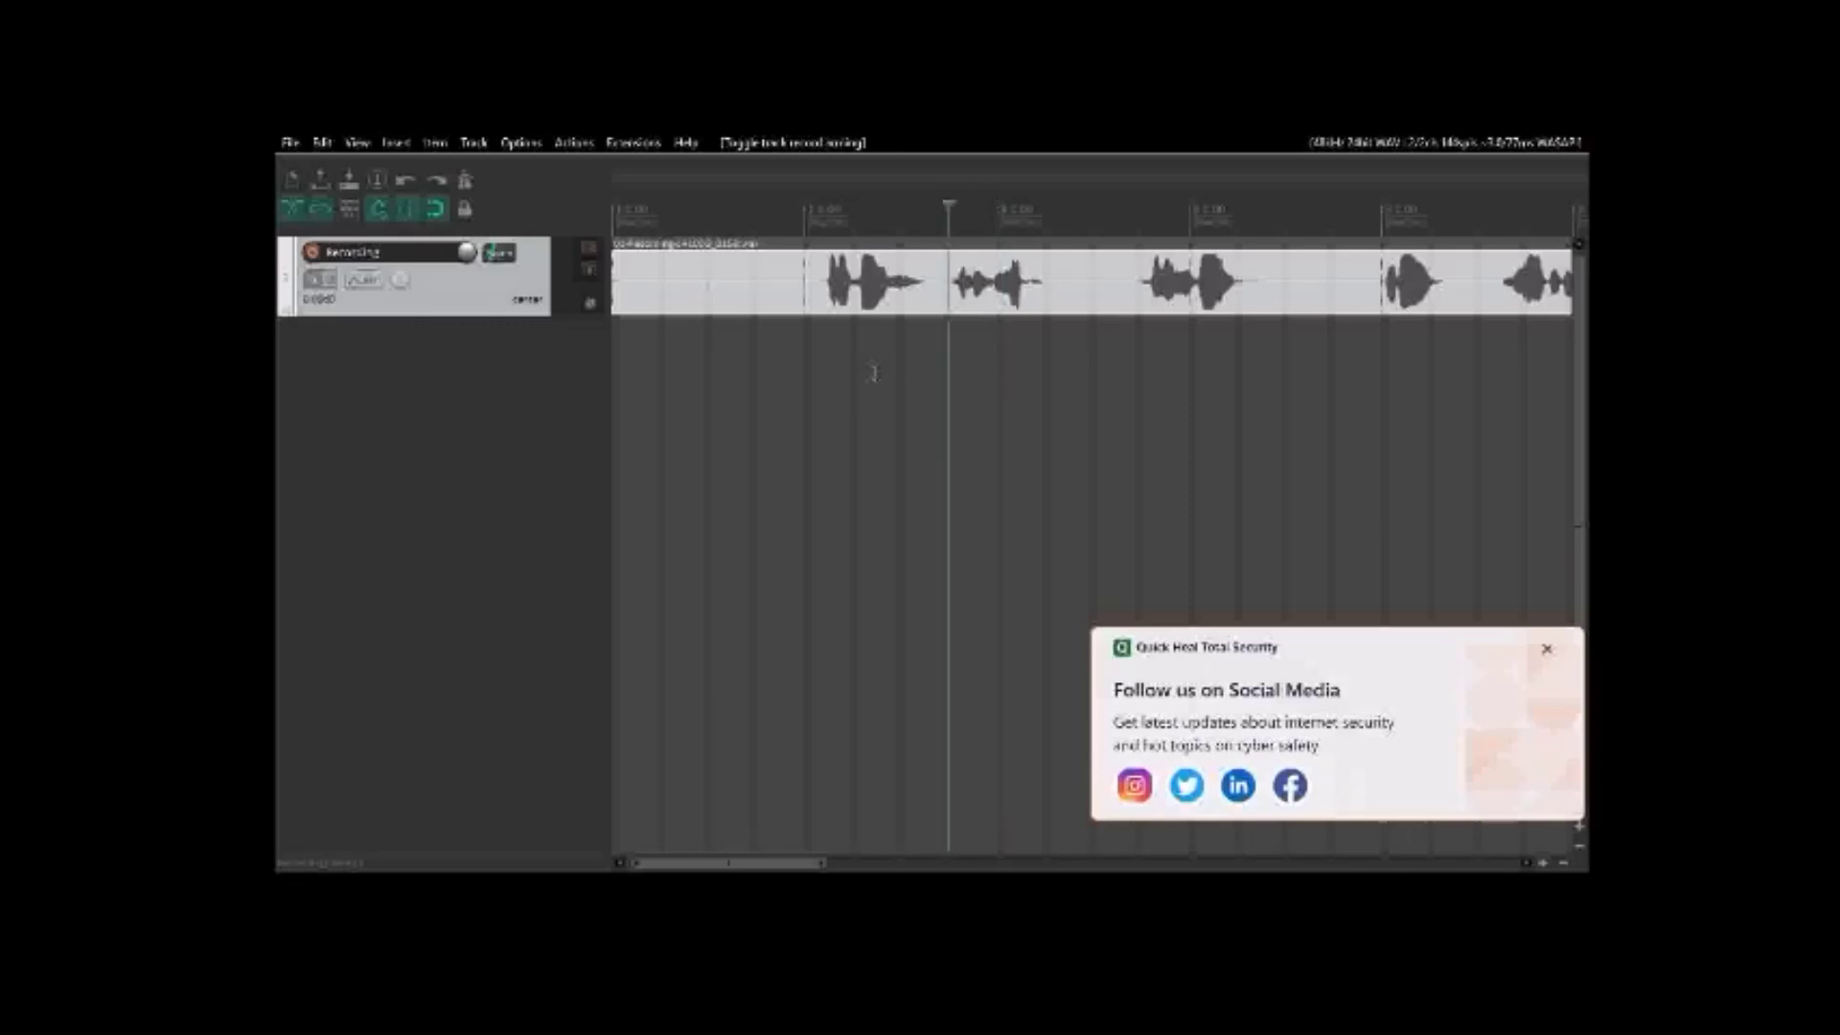
key(space)
key(space)
key(space)
key(space)
key(space)
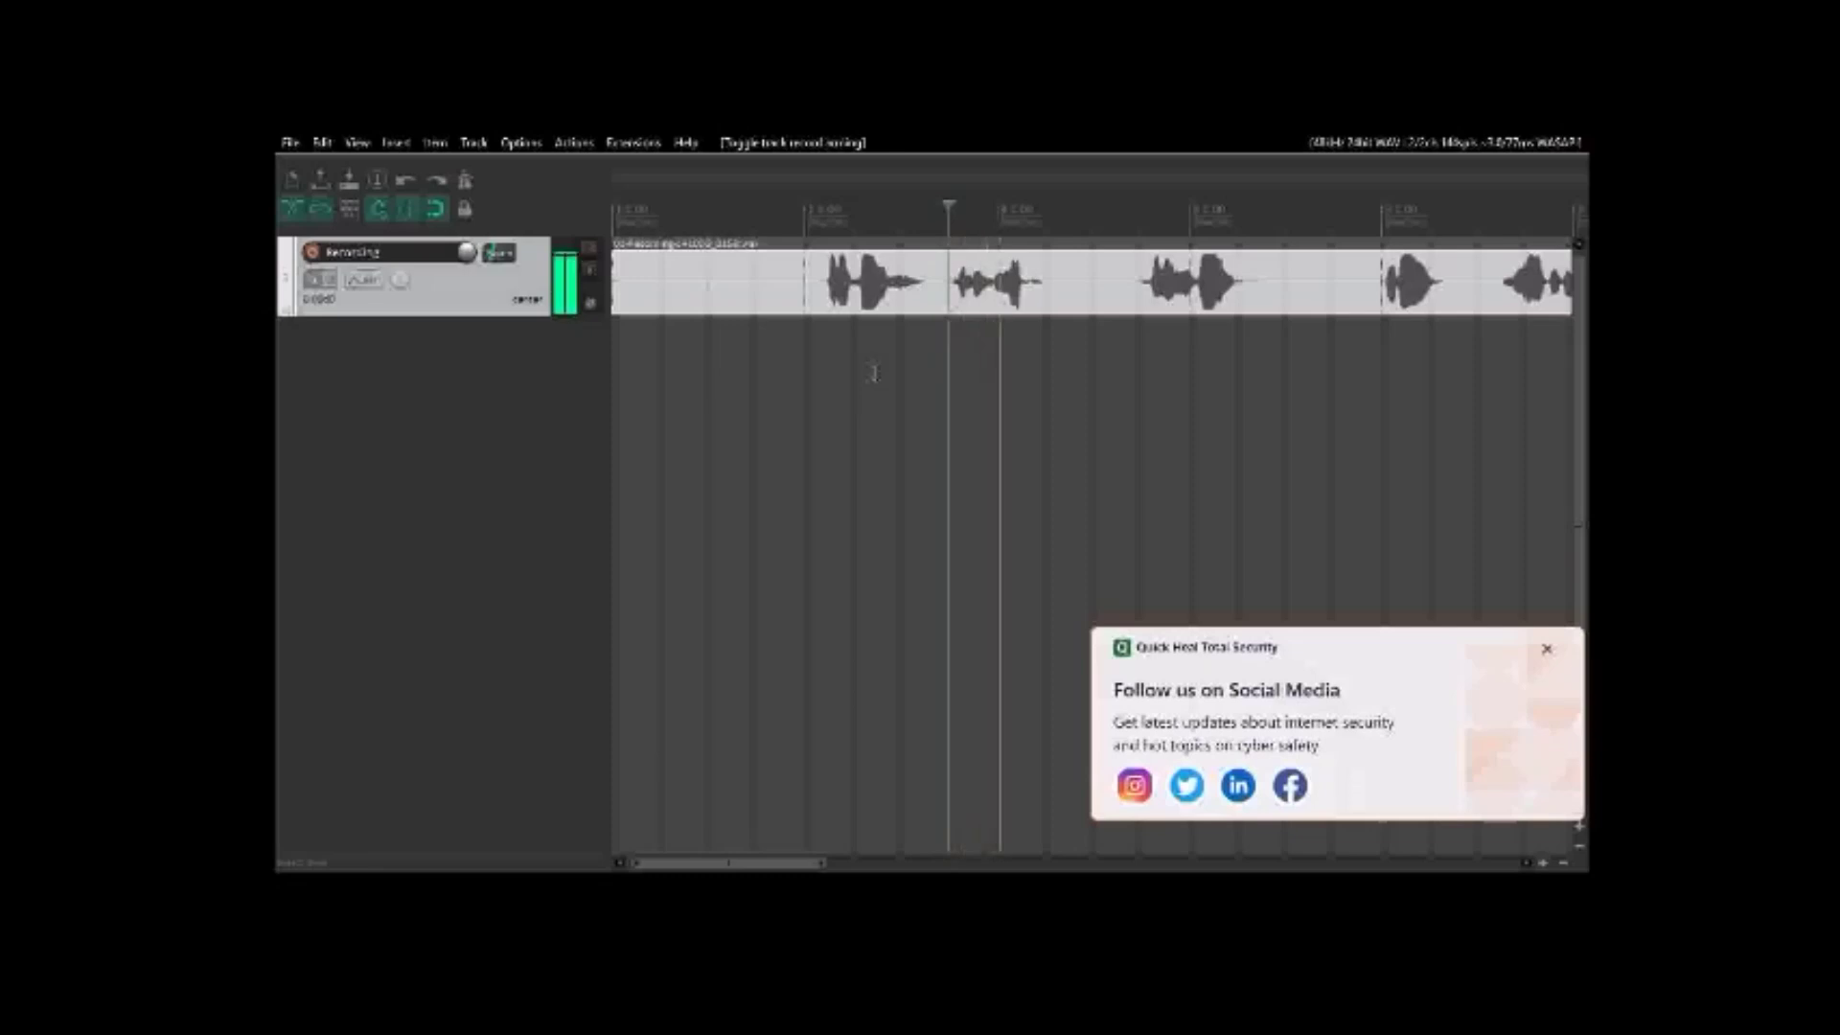
key(space)
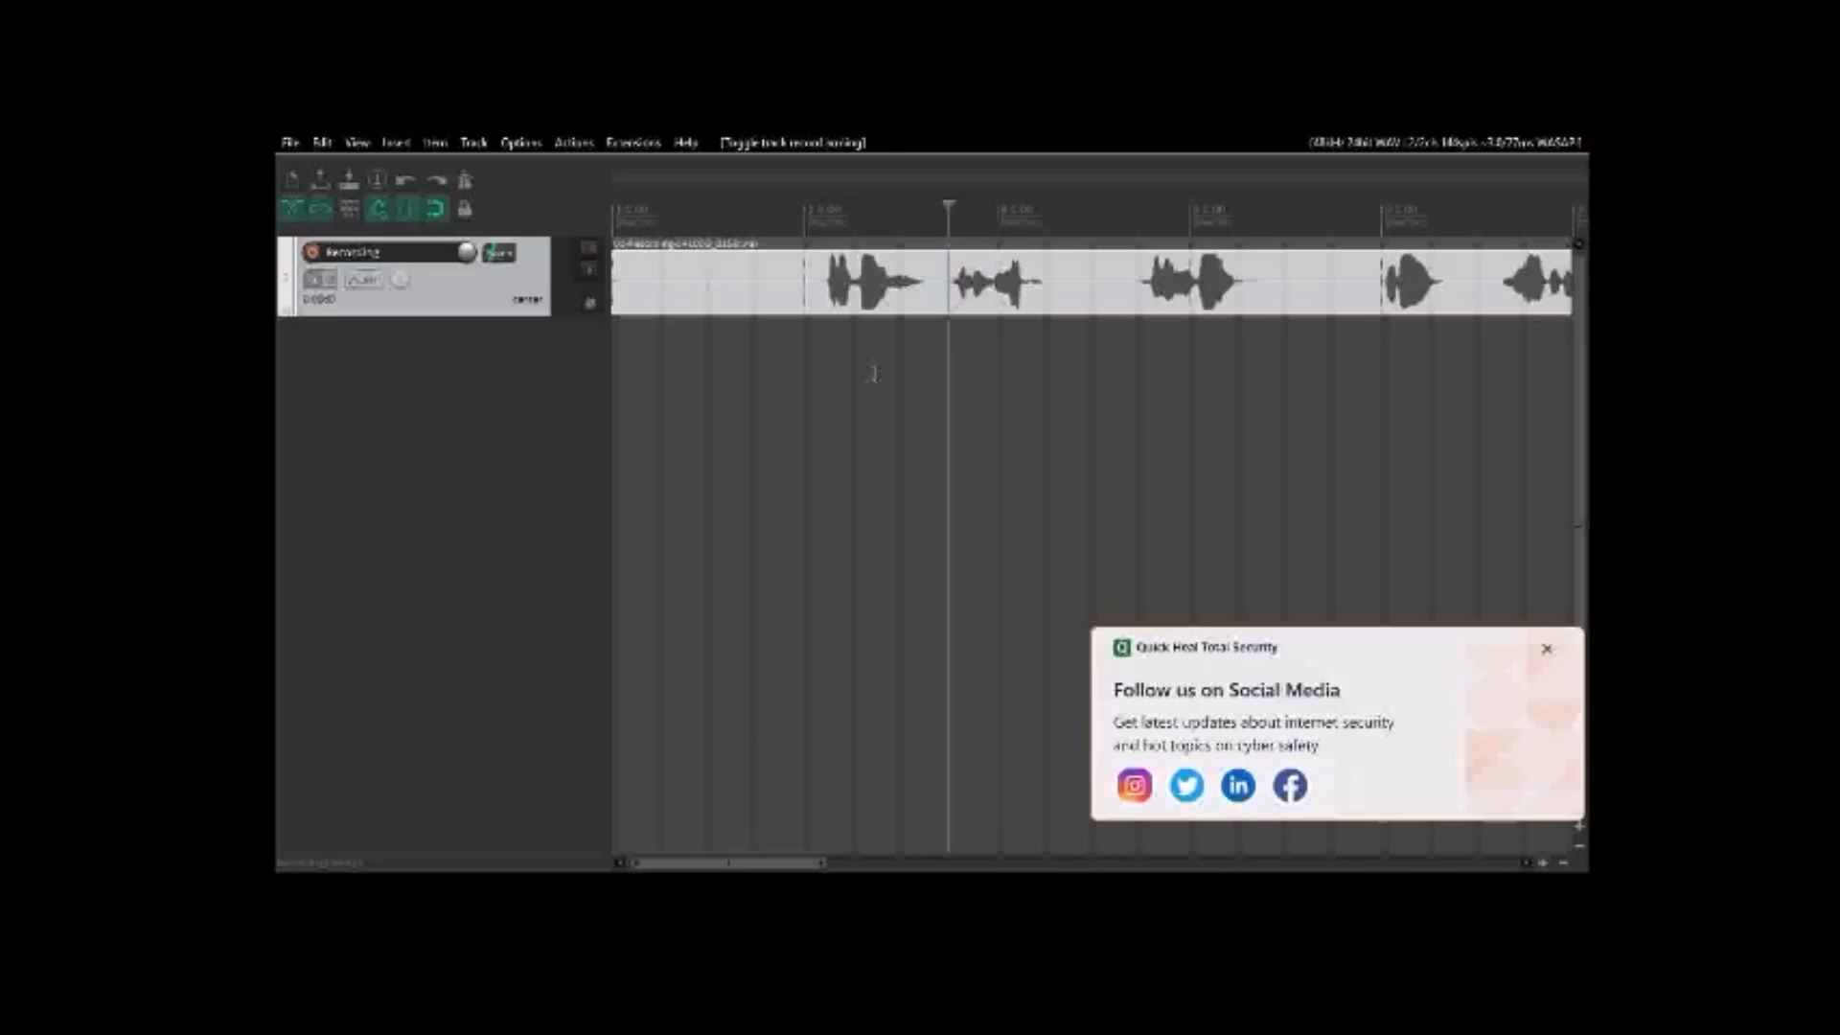
Cycle the ripple editing mode until ripple editing is turned on.
key(alt+g)
key(alt+g)
key(alt+g)
key(space)
Split the take at the edit cursor just before the second phrase and step through both resulting items.
key(s)
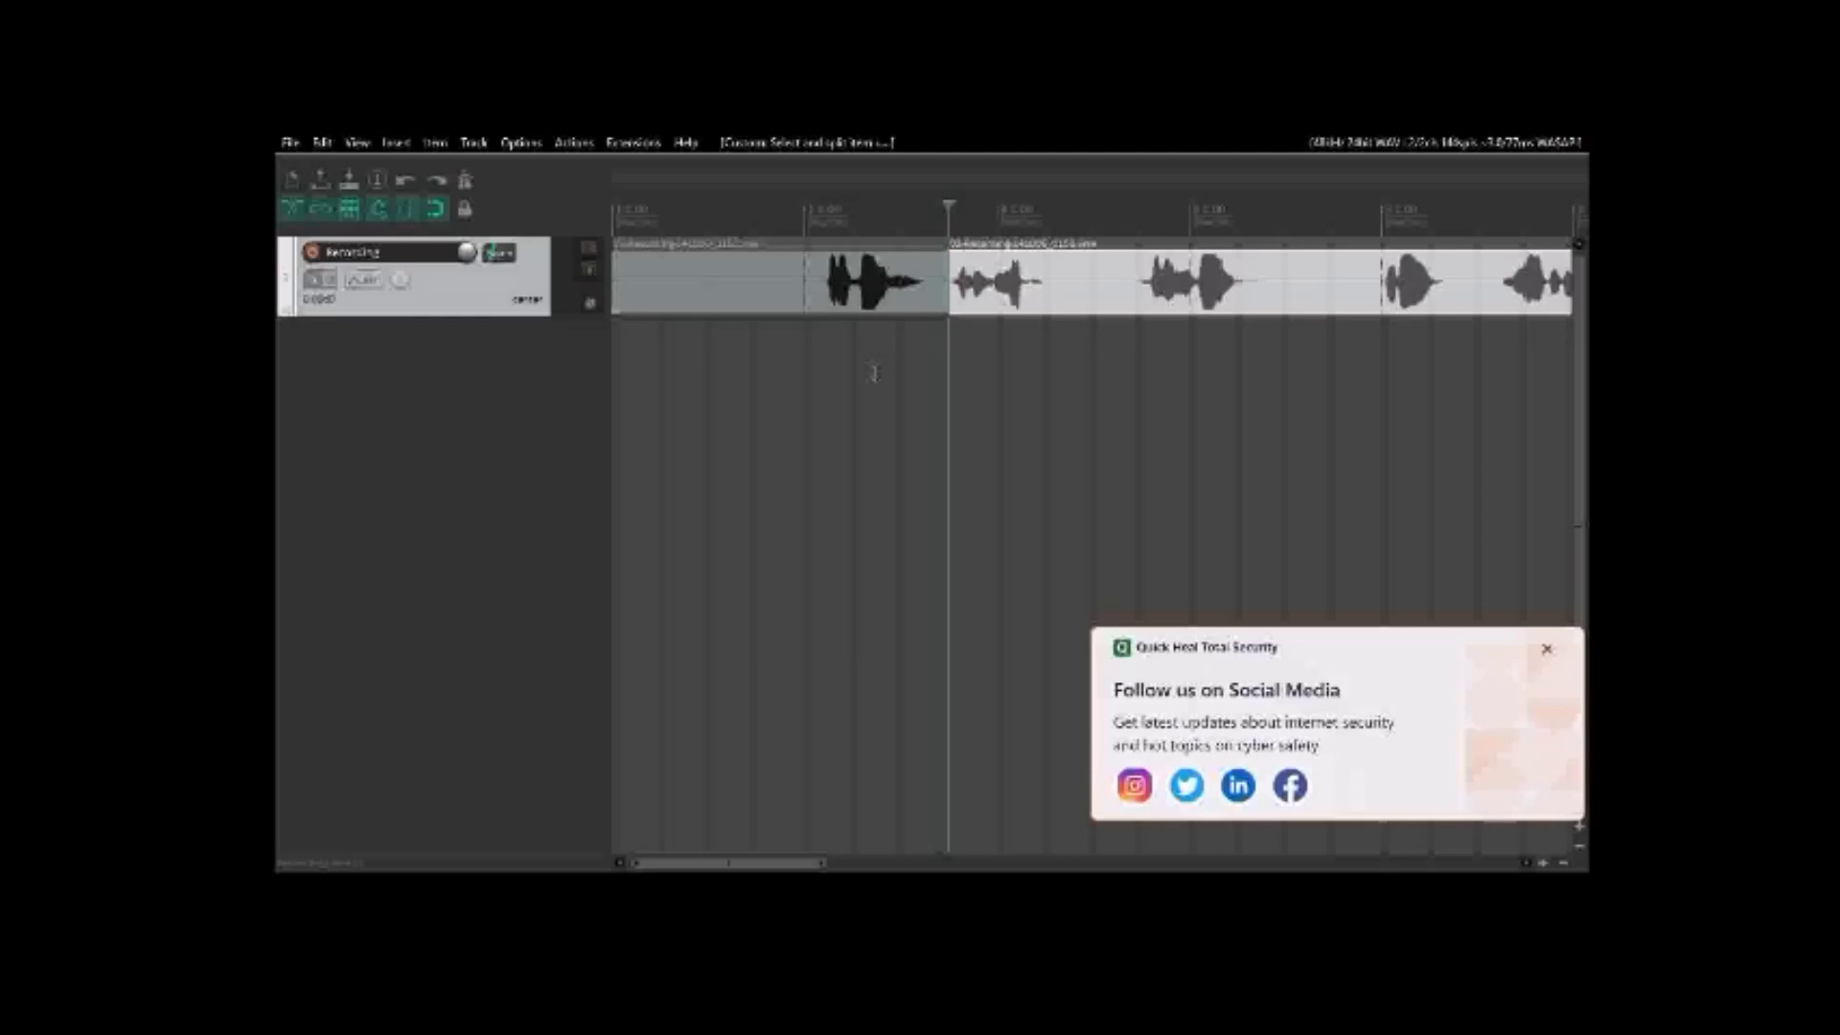
click(873, 374)
key(ctrl+Left)
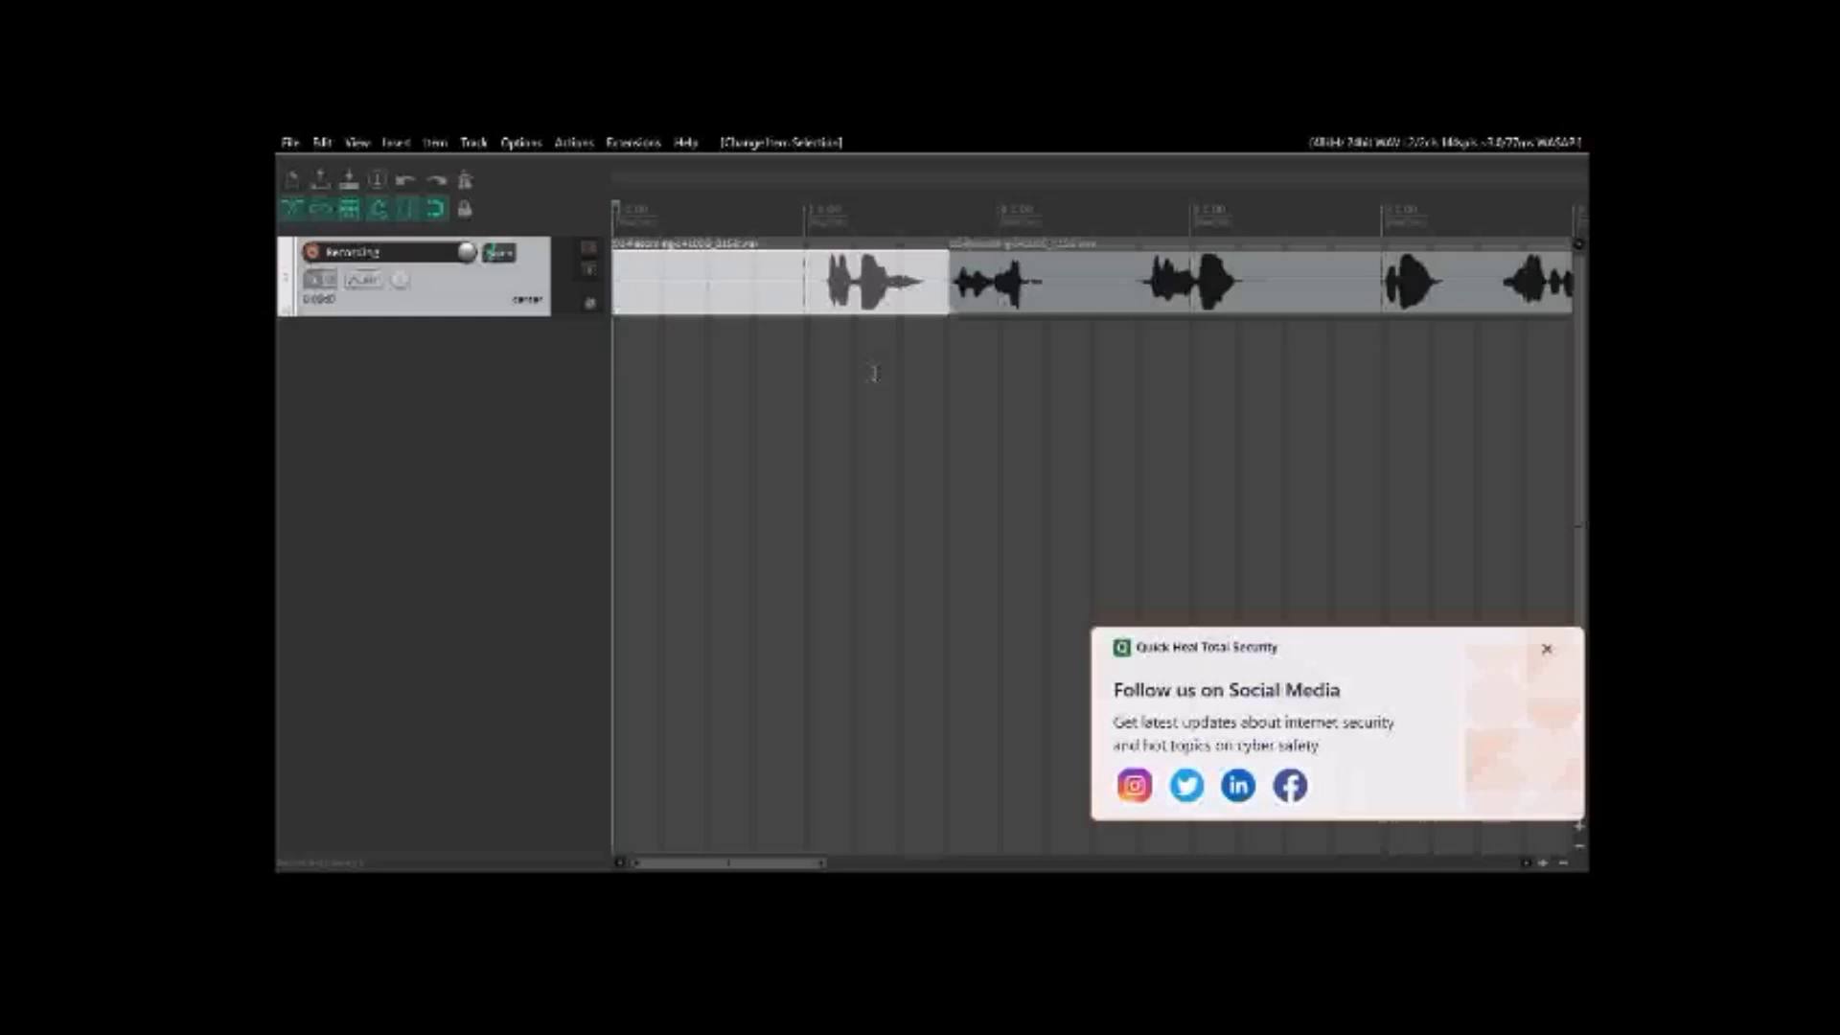
key(ctrl+Right)
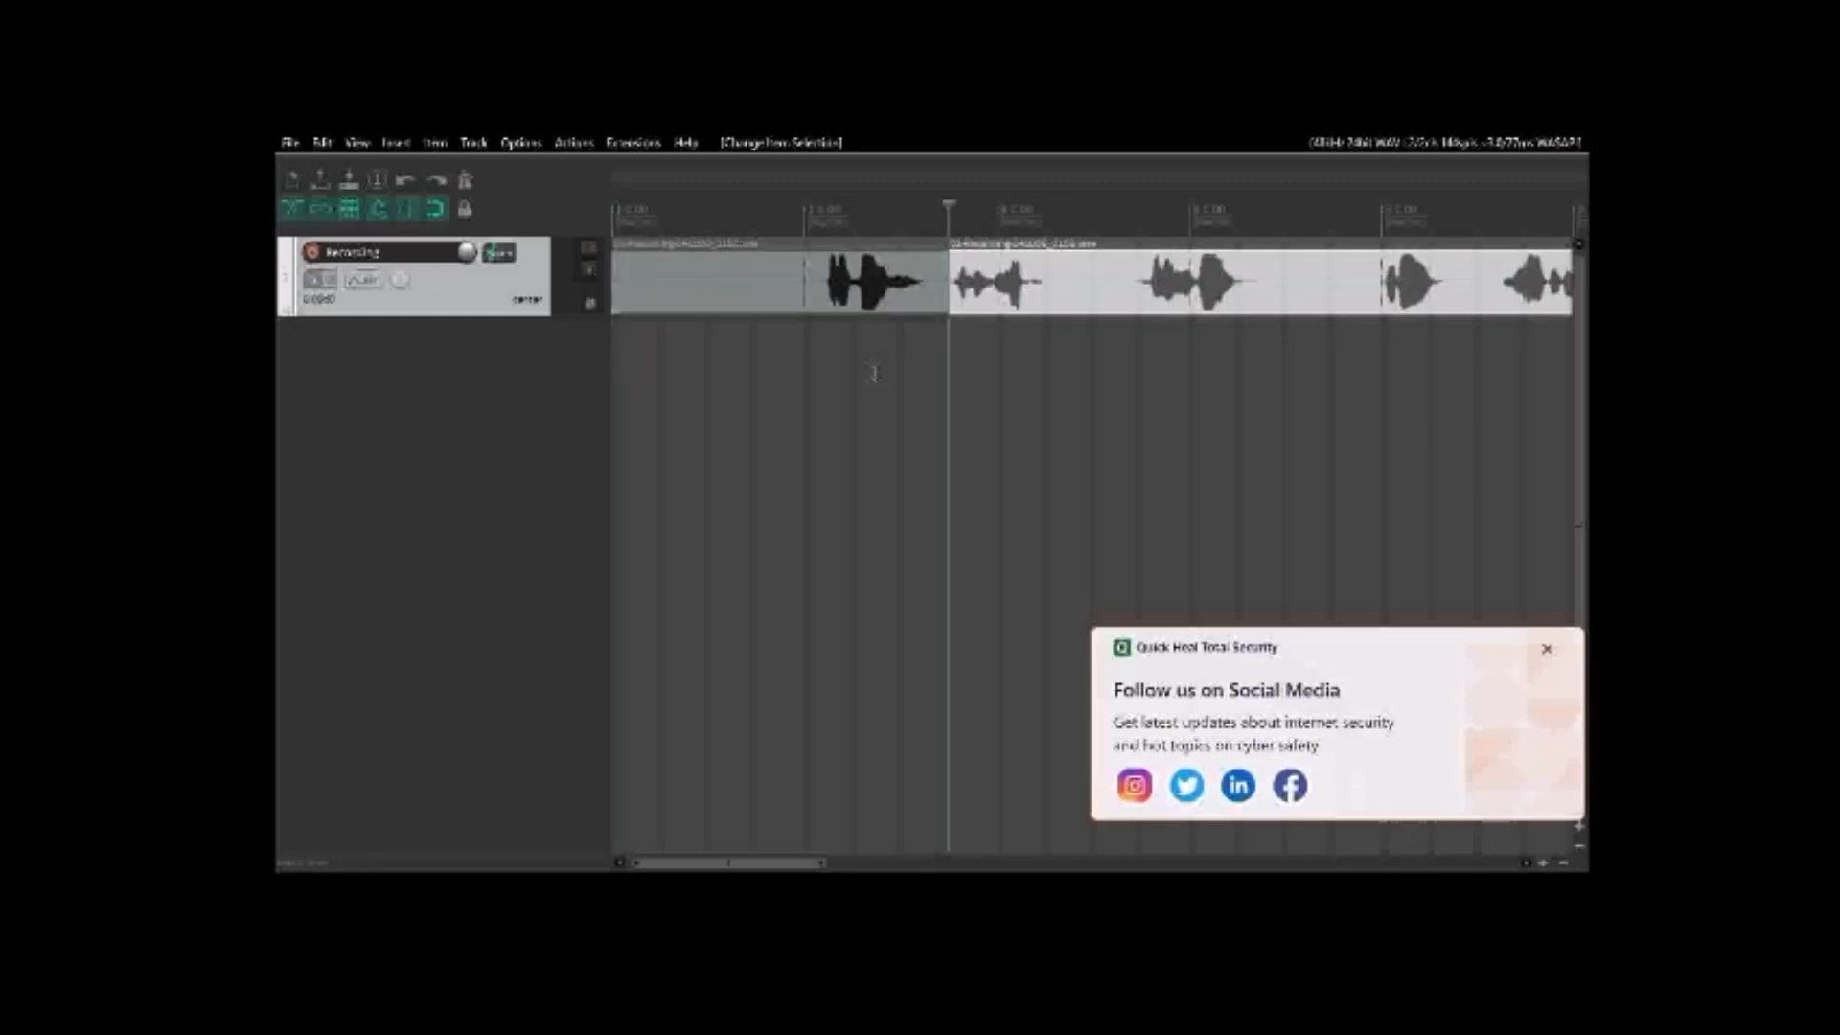
Audition the item starting at the second phrase, then select and audition the first-phrase item.
key(space)
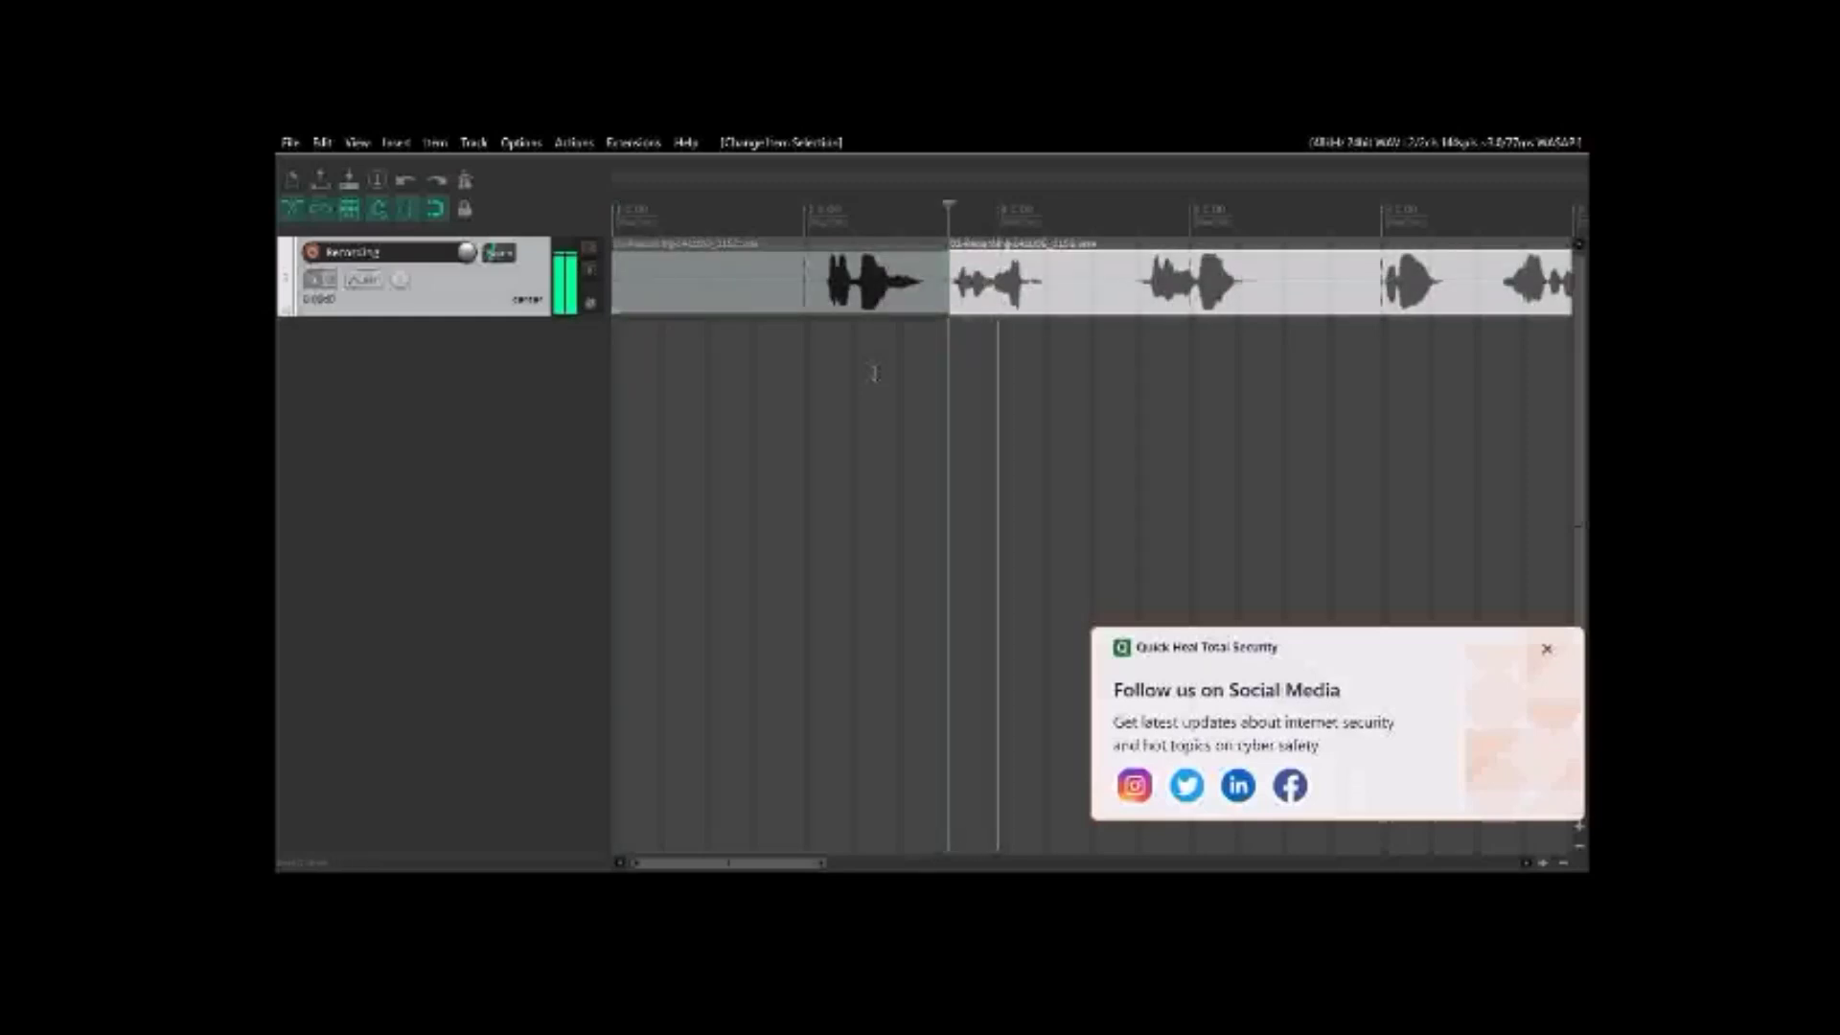
key(space)
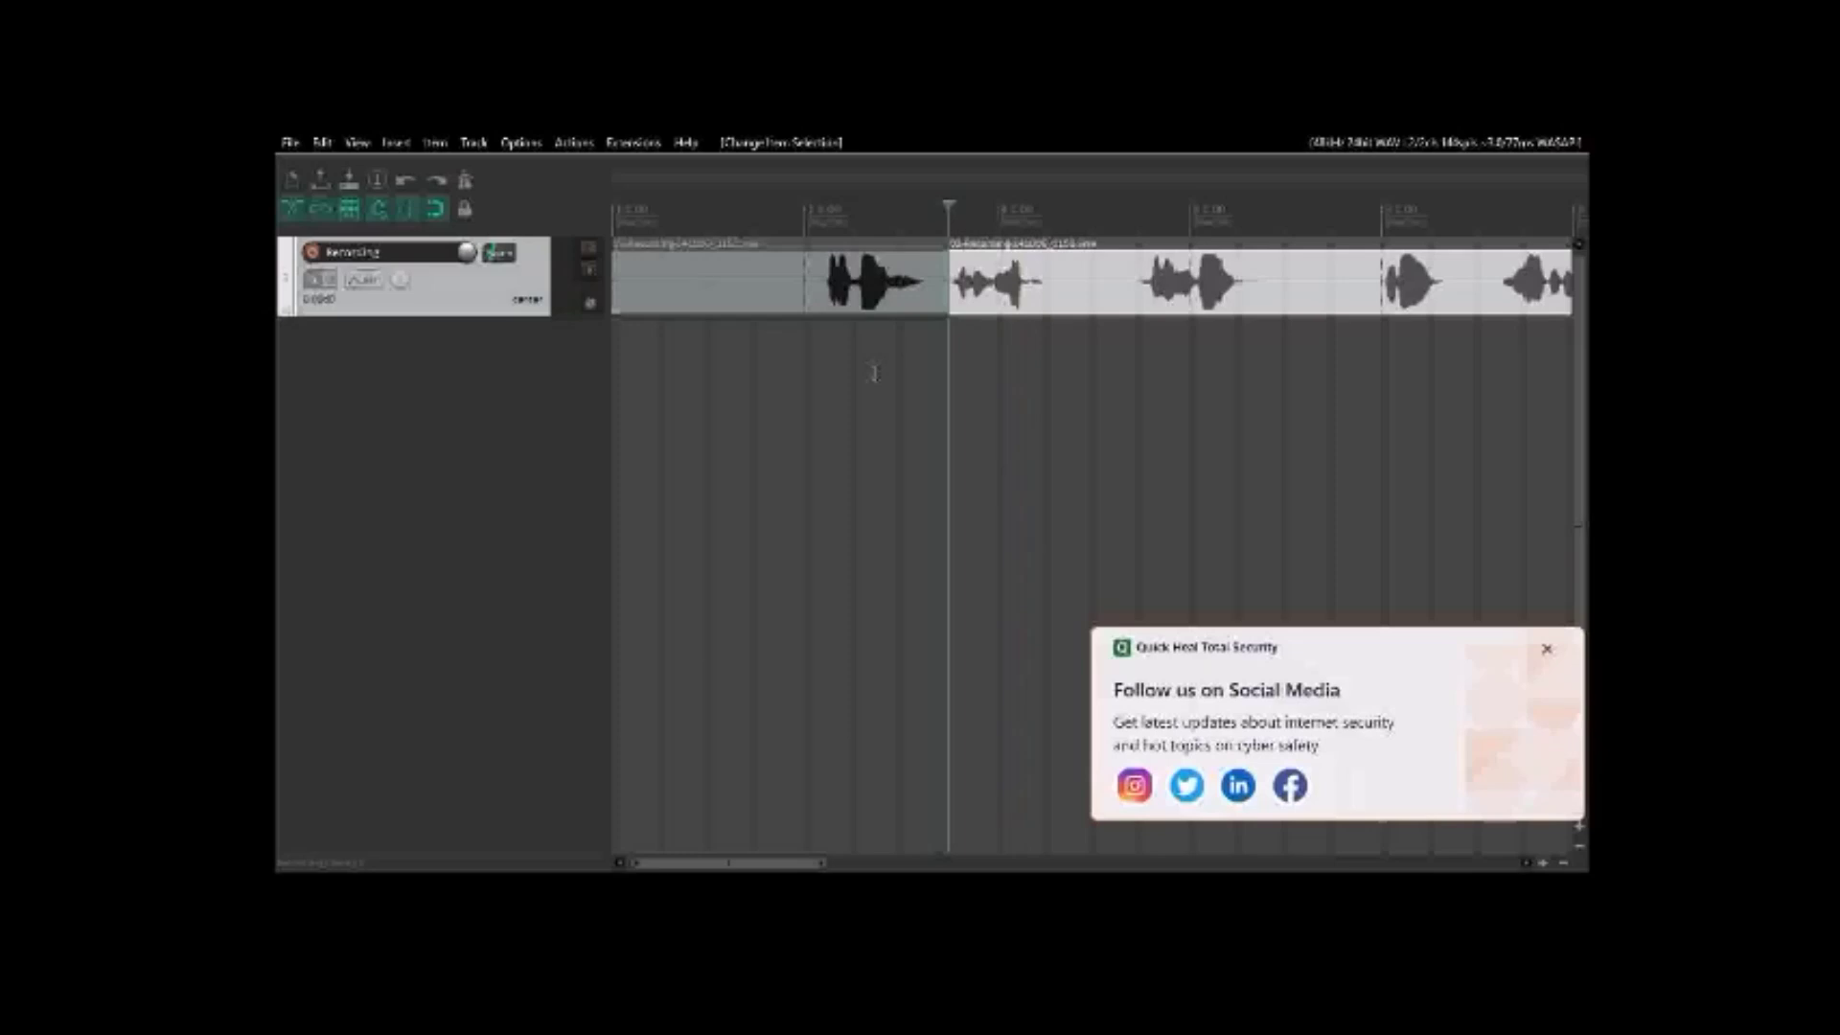
key(ctrl+Left)
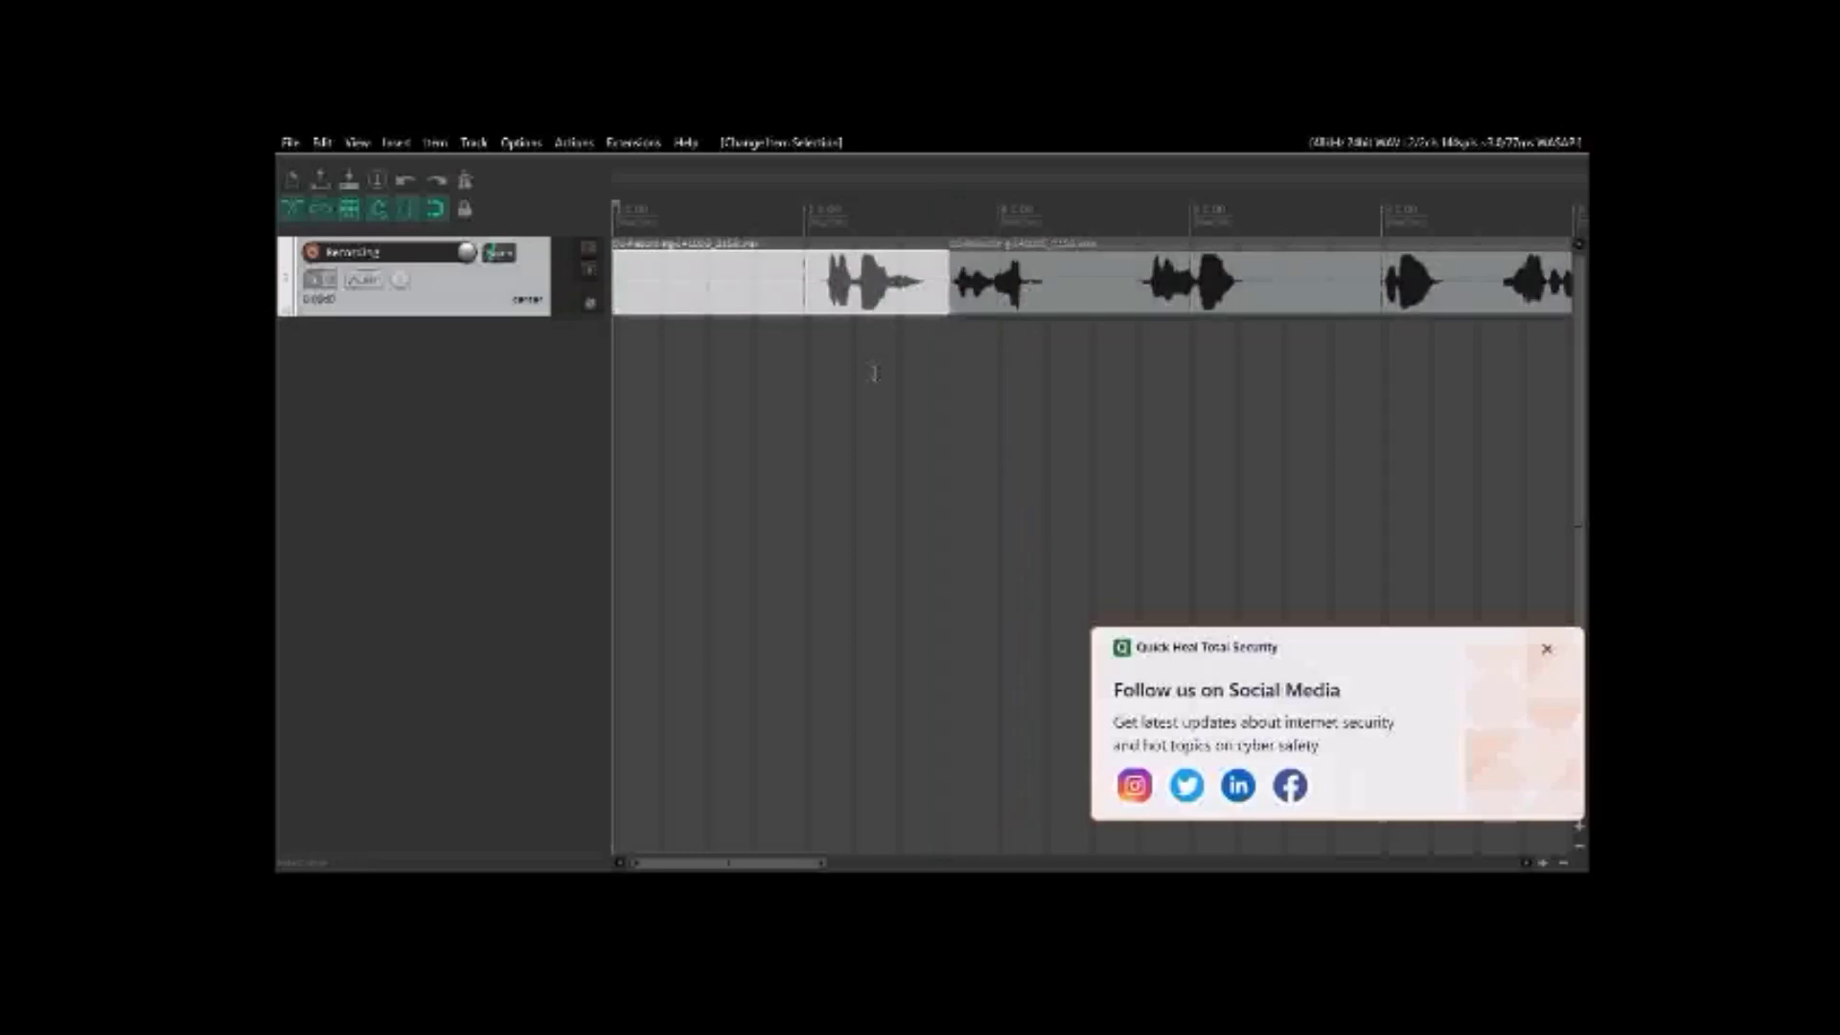
key(space)
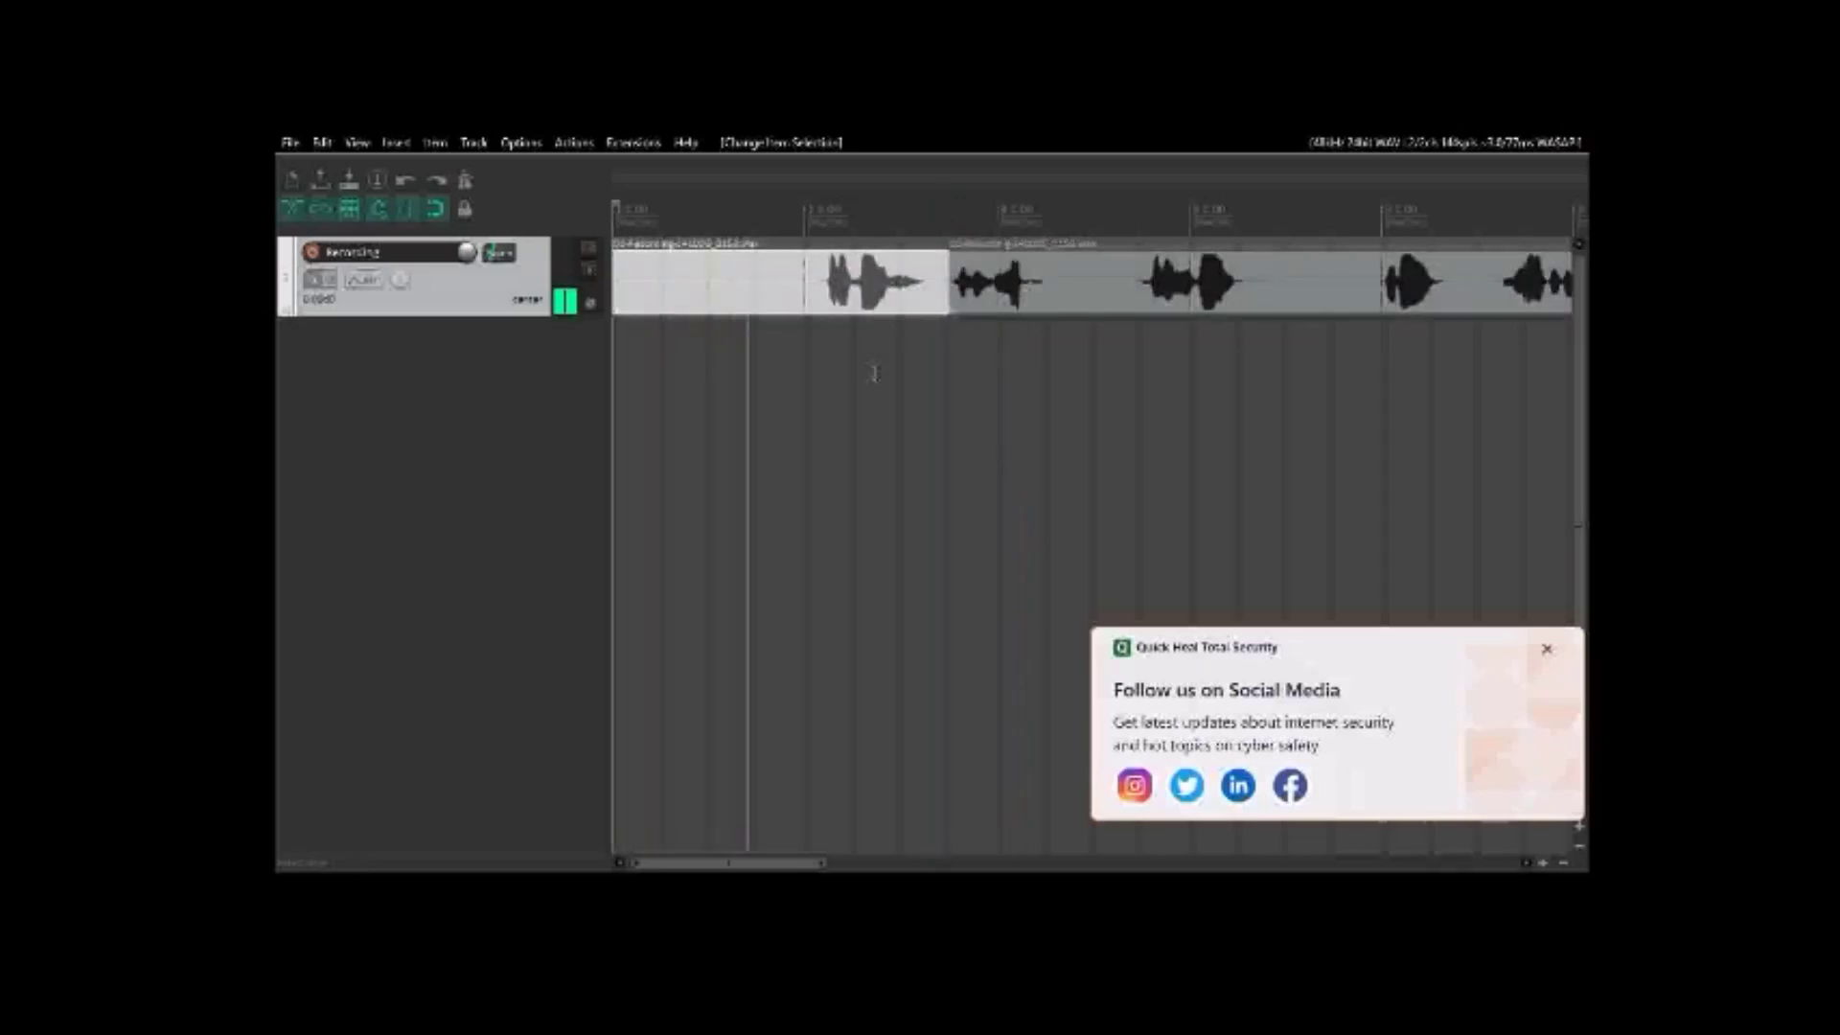
key(space)
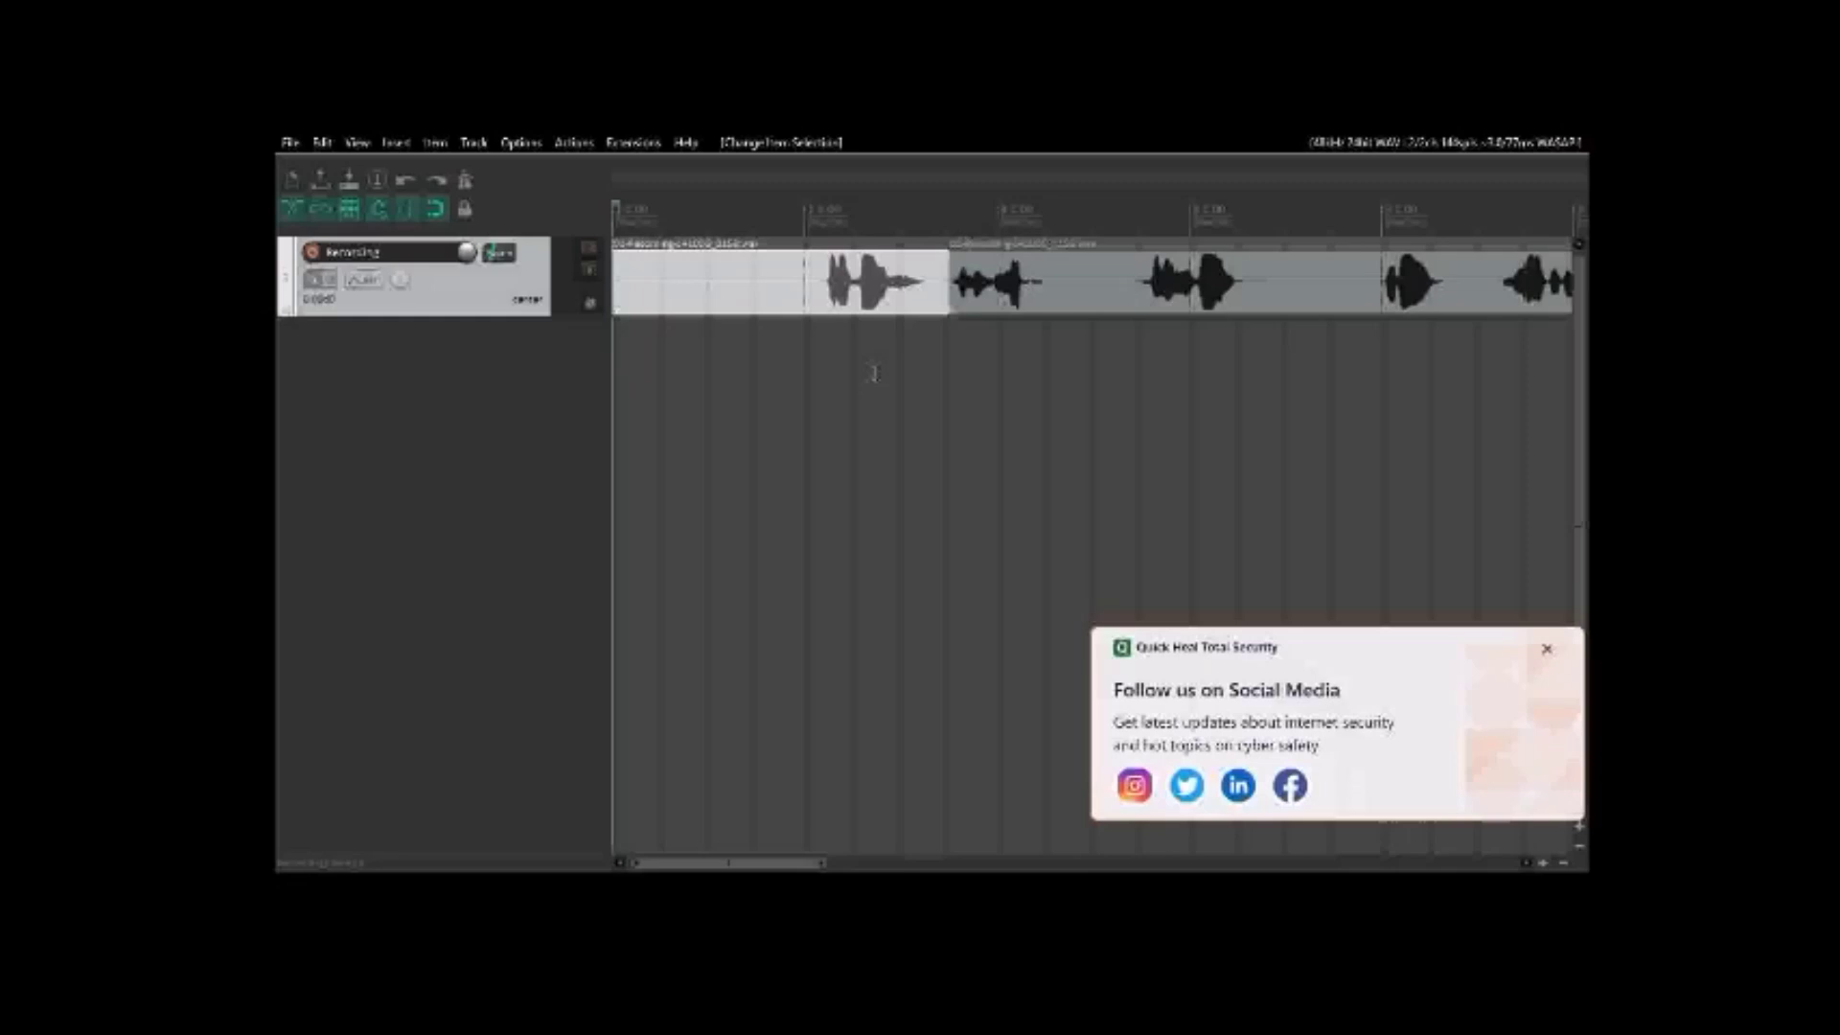
Delete the selected first-phrase item with ripple editing on and play the remaining audio from the project start.
key(Delete)
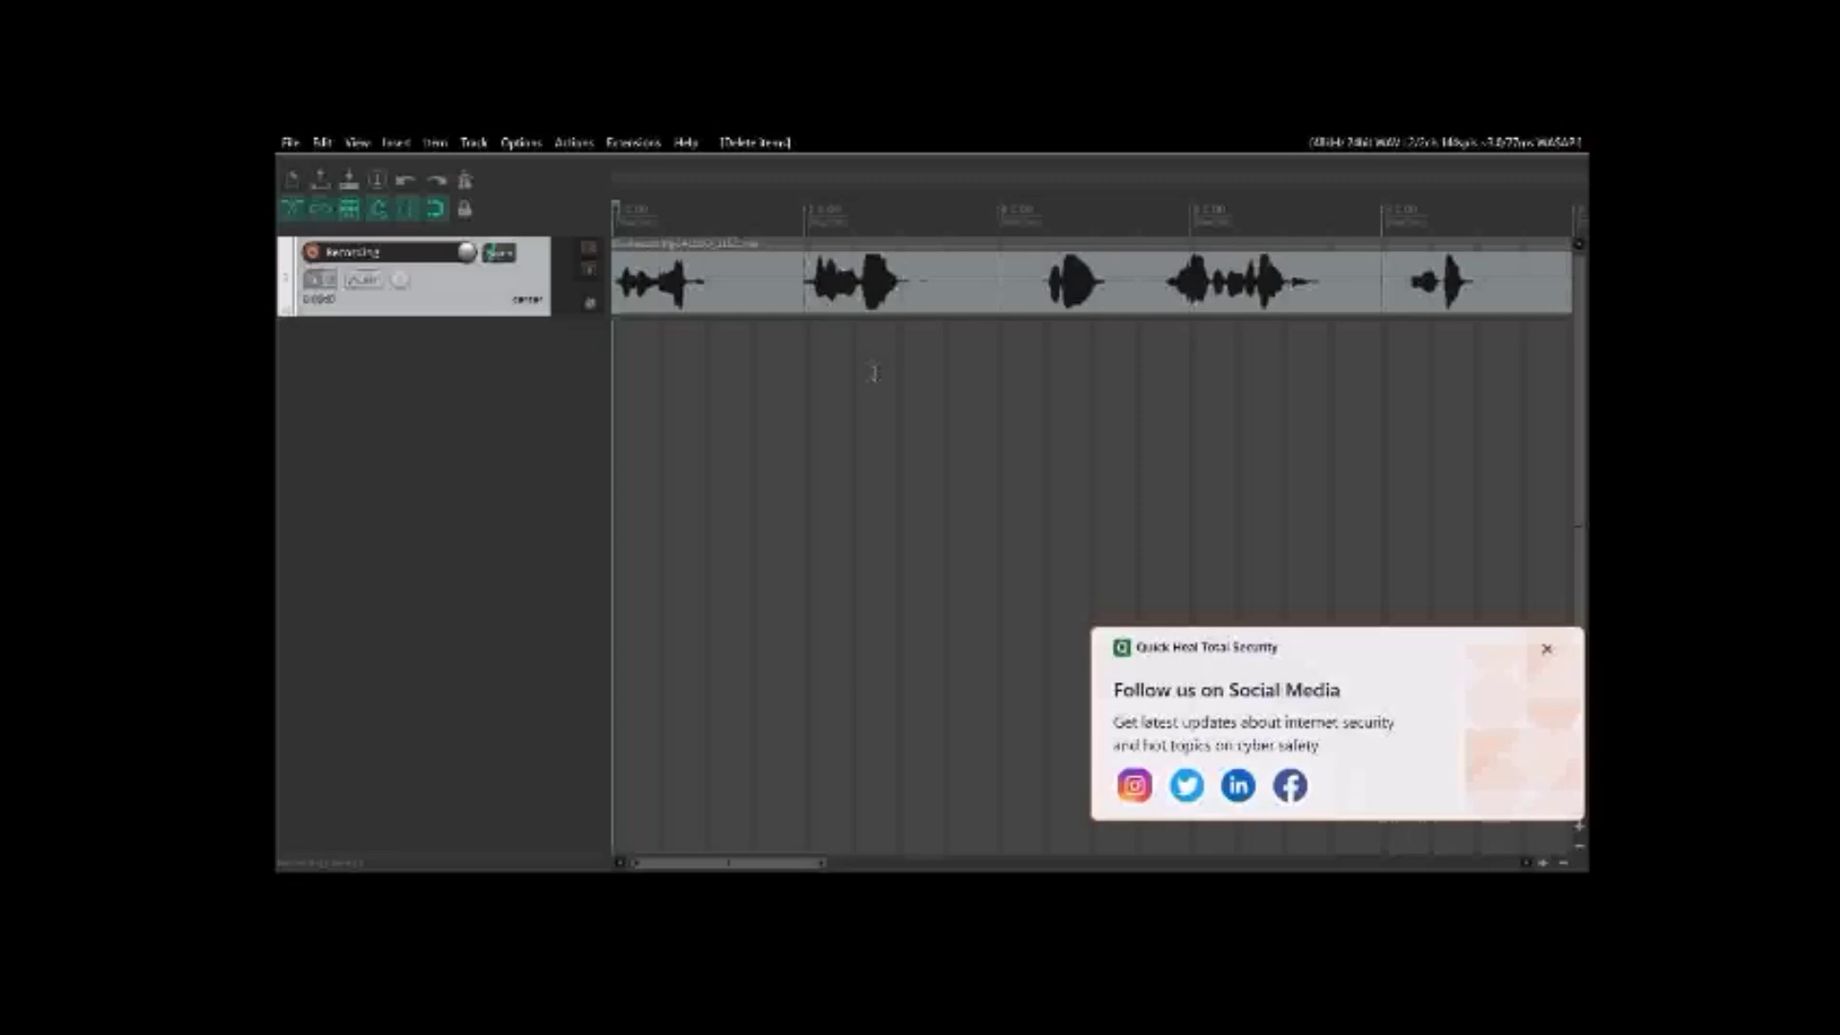
key(space)
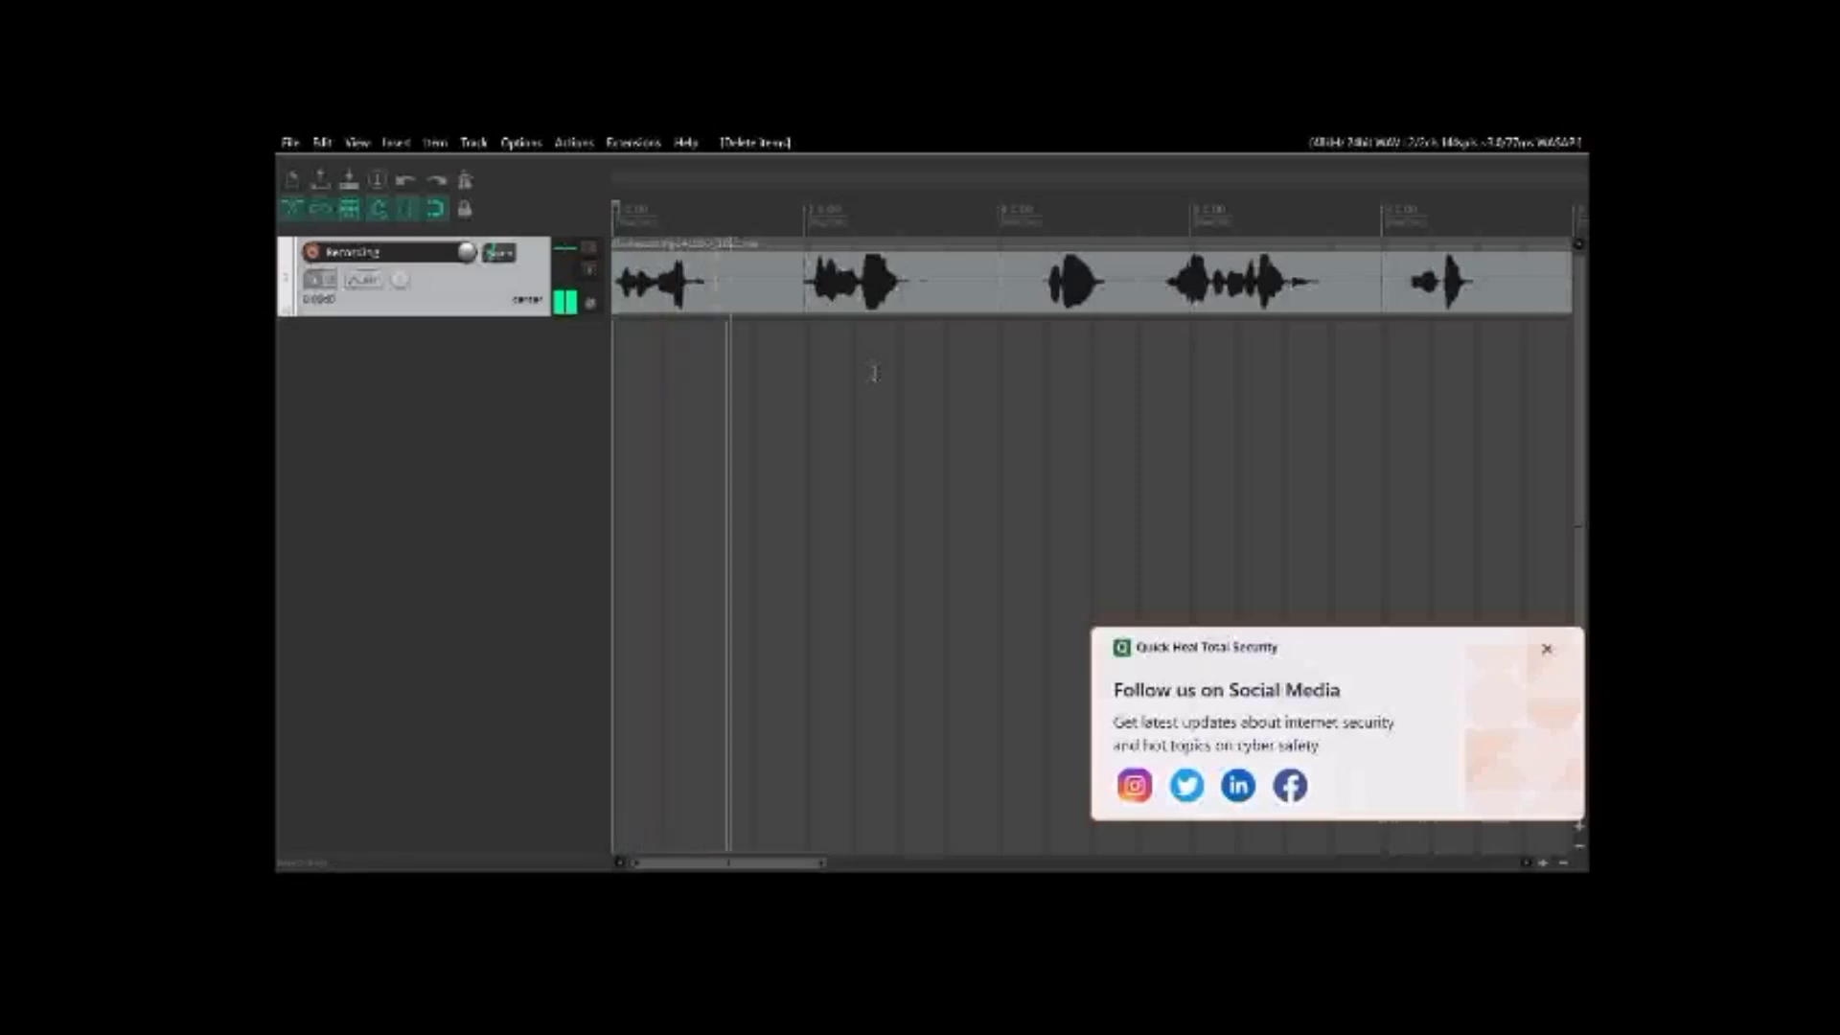
key(space)
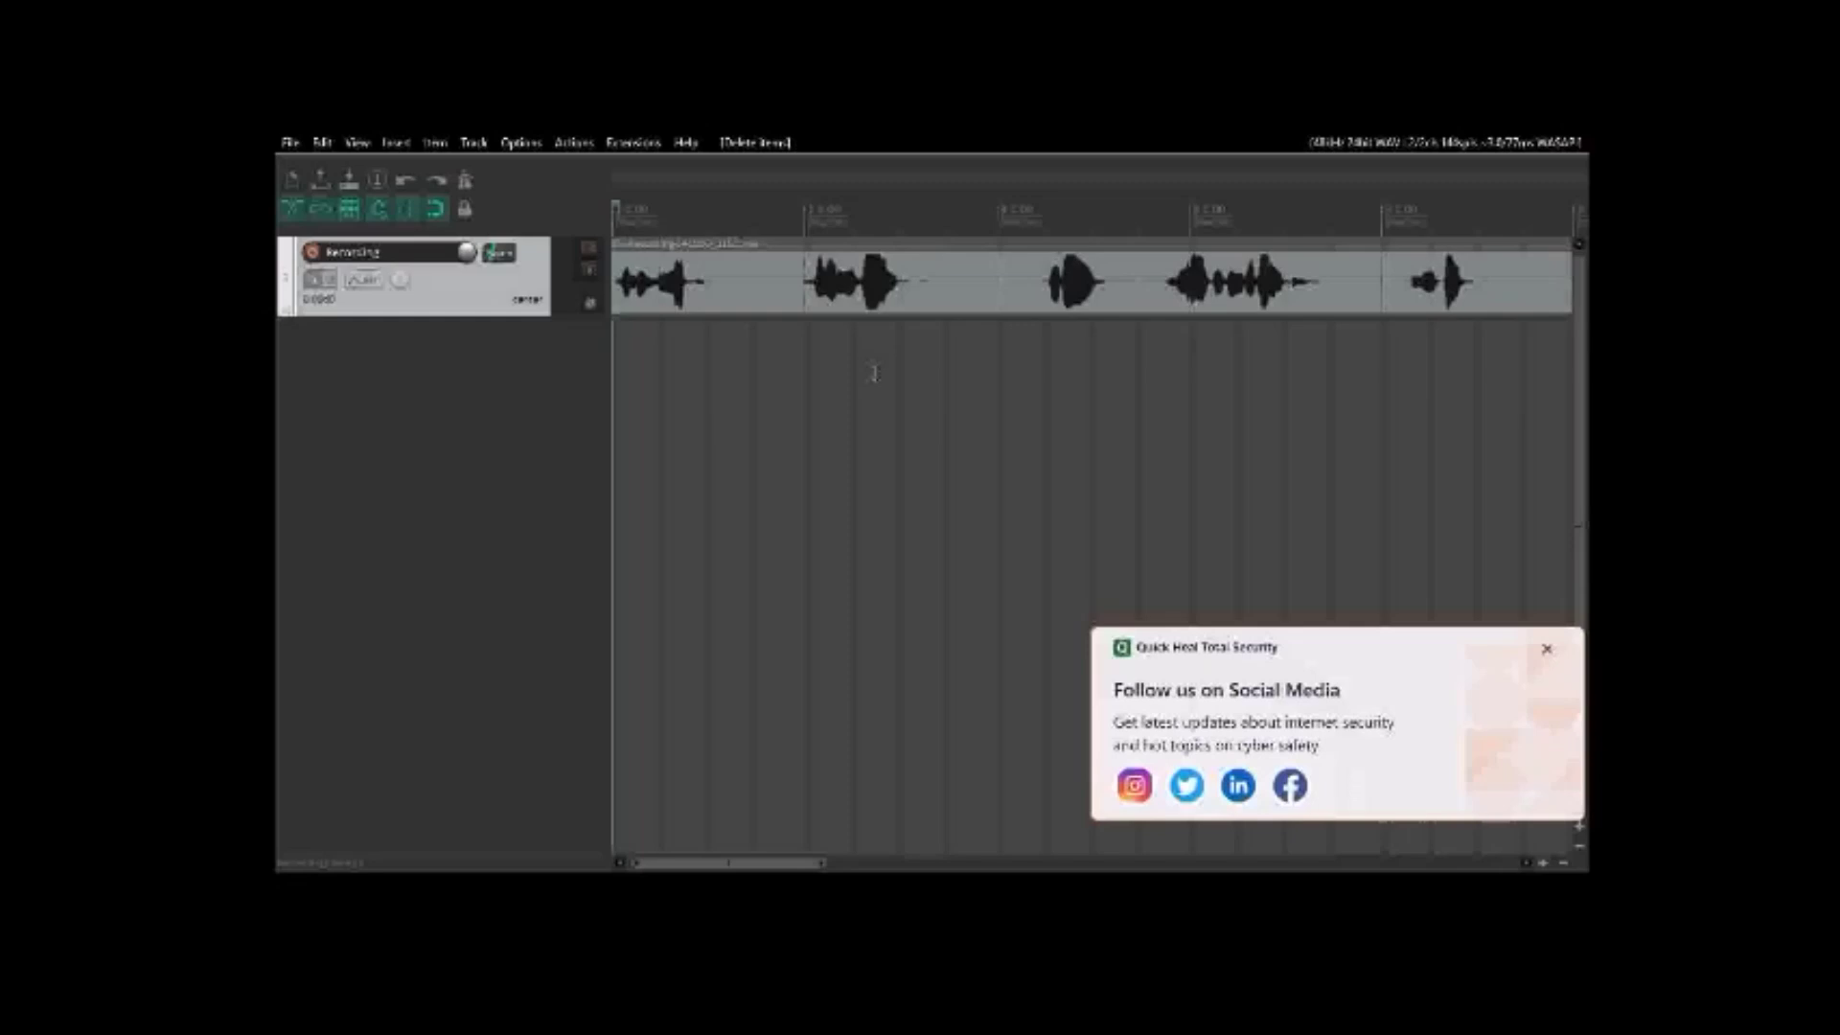
key(space)
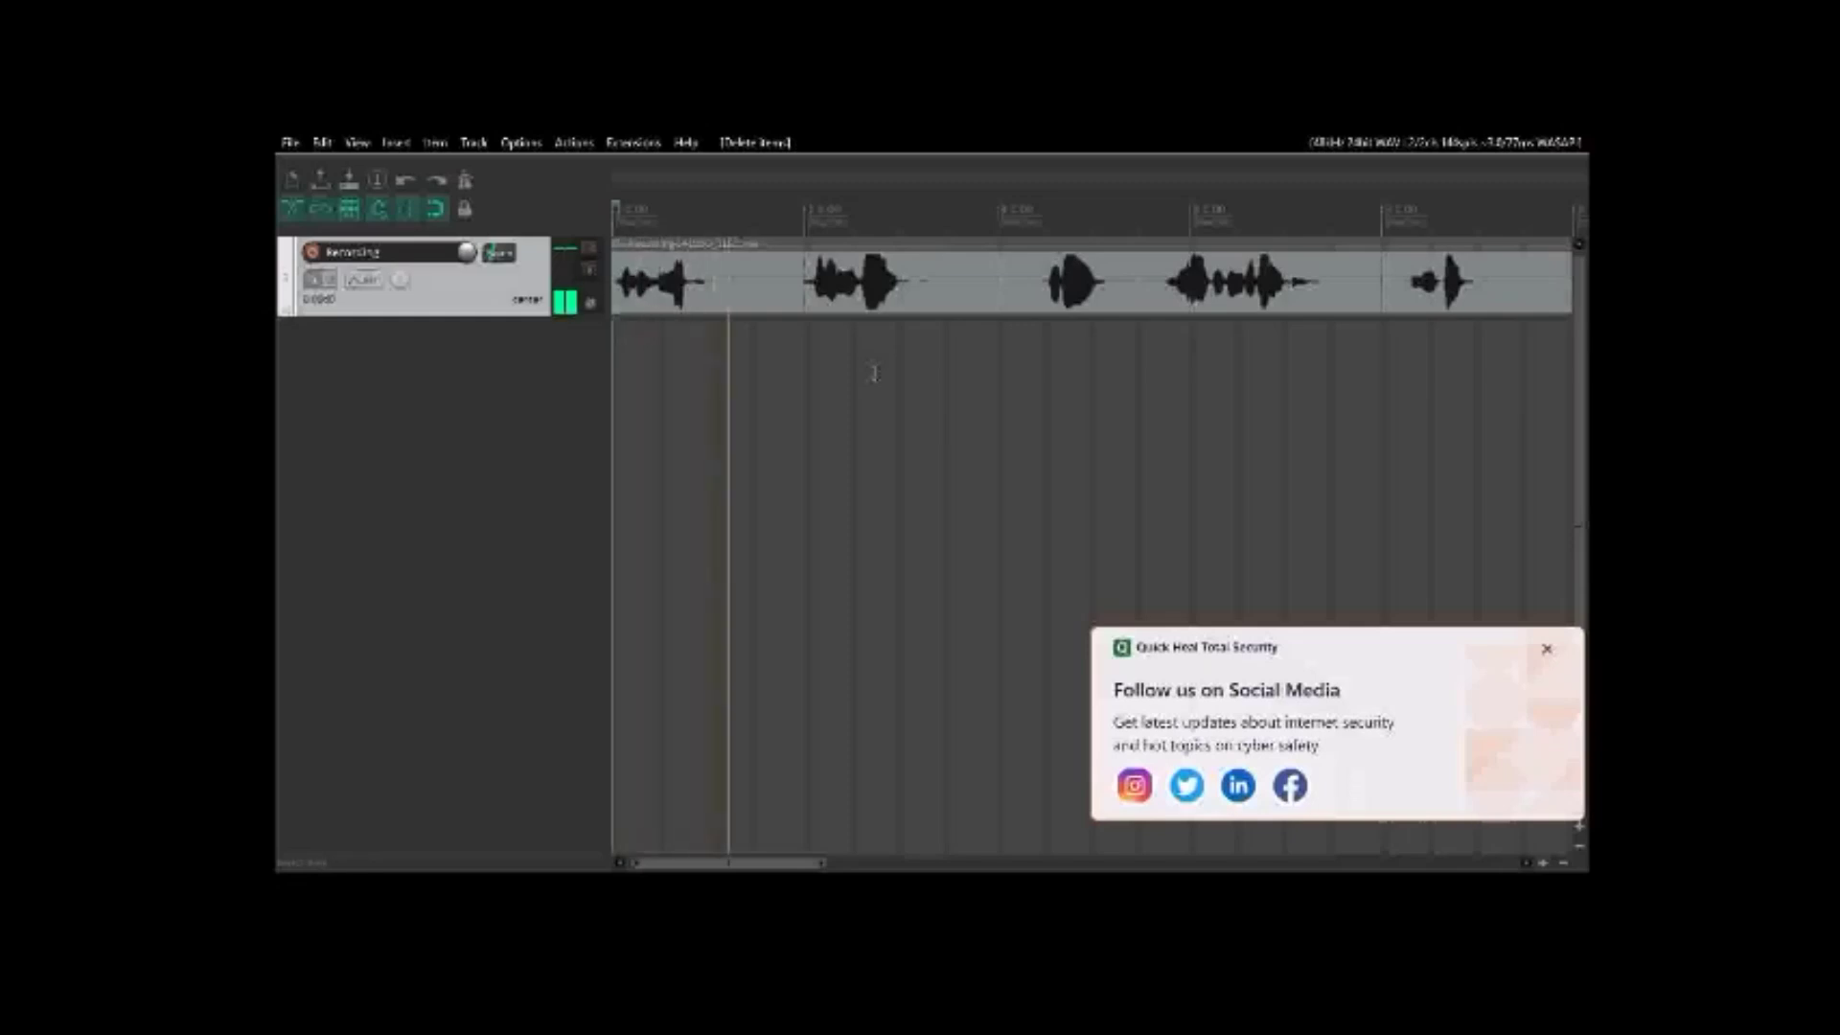
key(space)
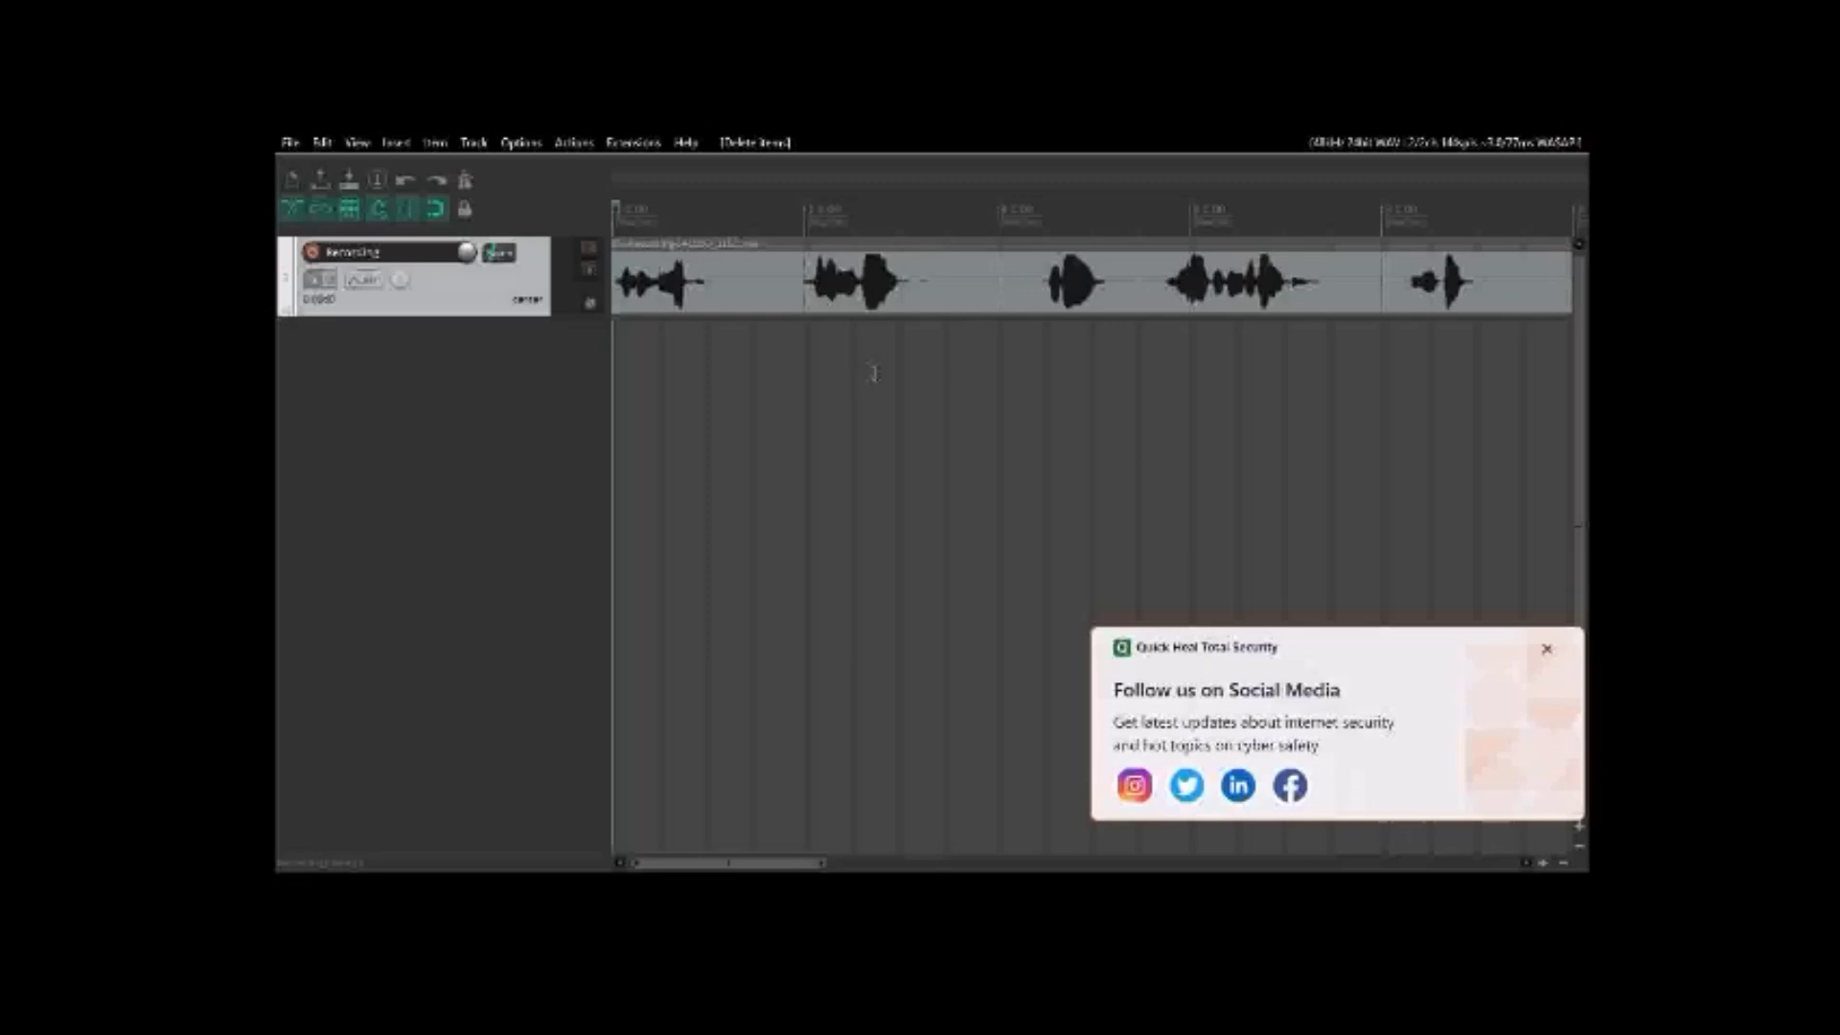
Turn ripple editing off and play the take from the project start.
key(space)
key(alt+g)
key(space)
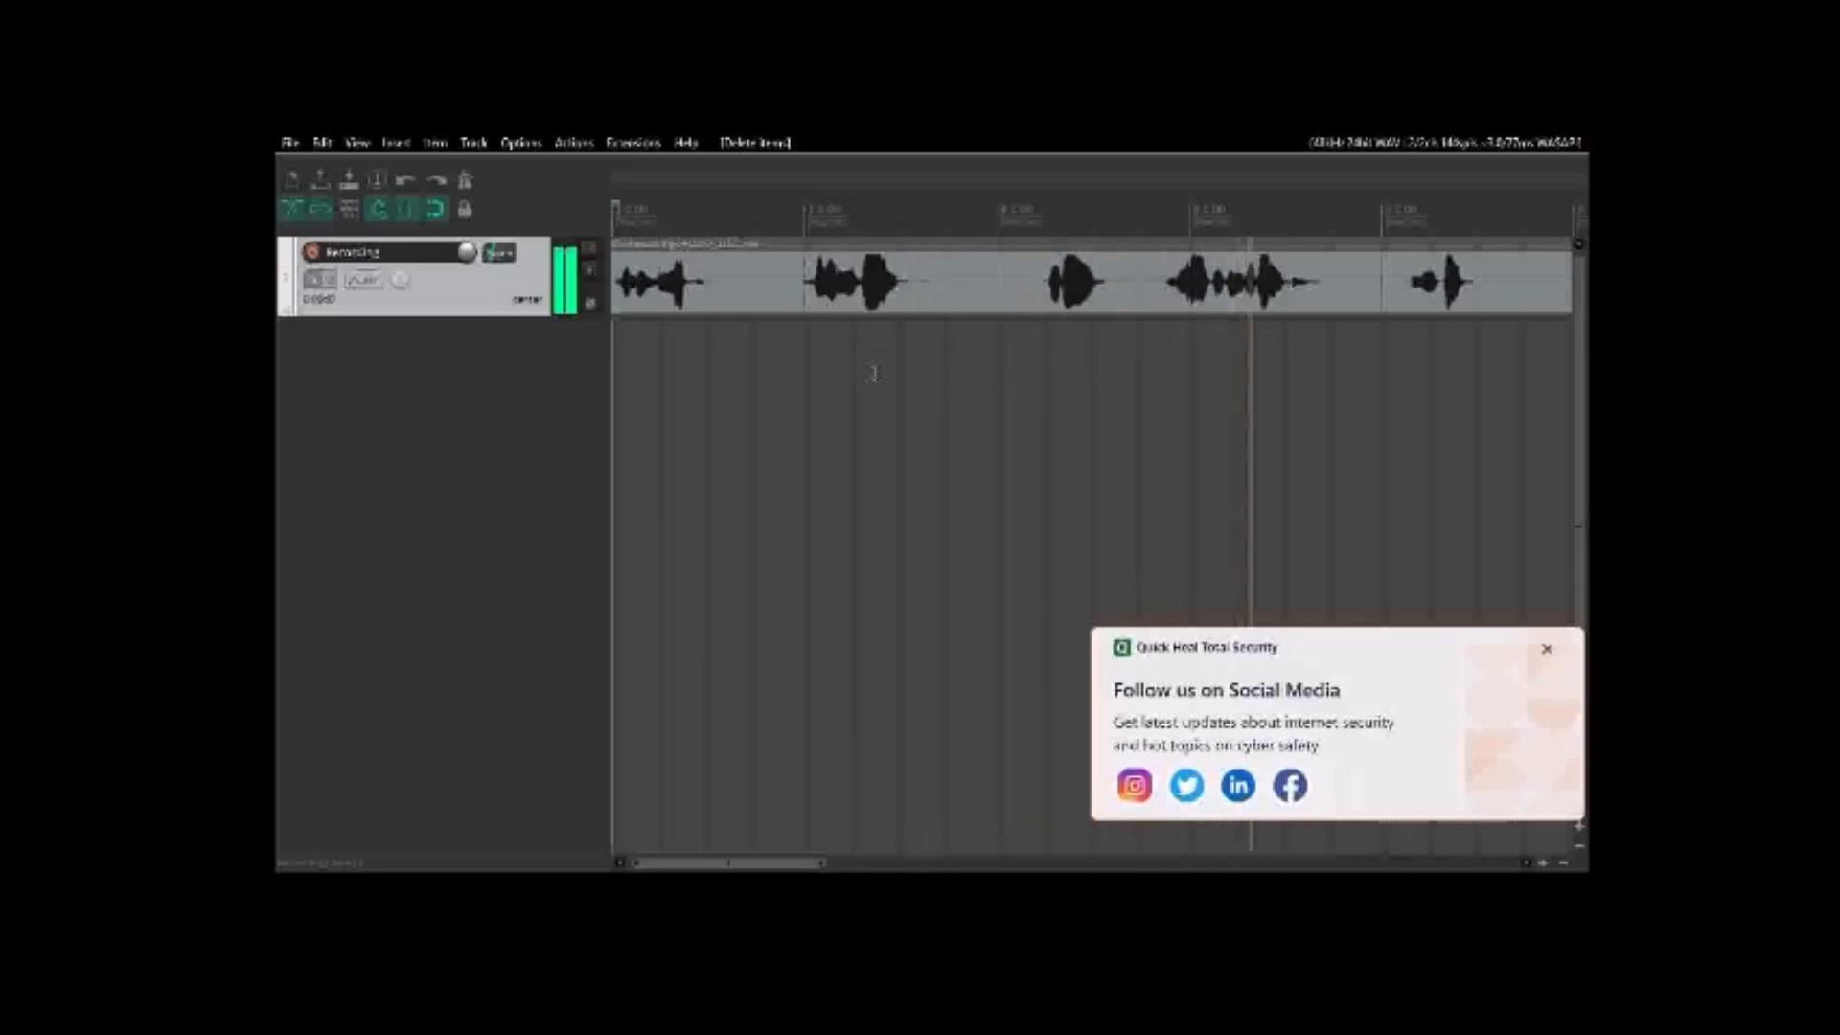
key(space)
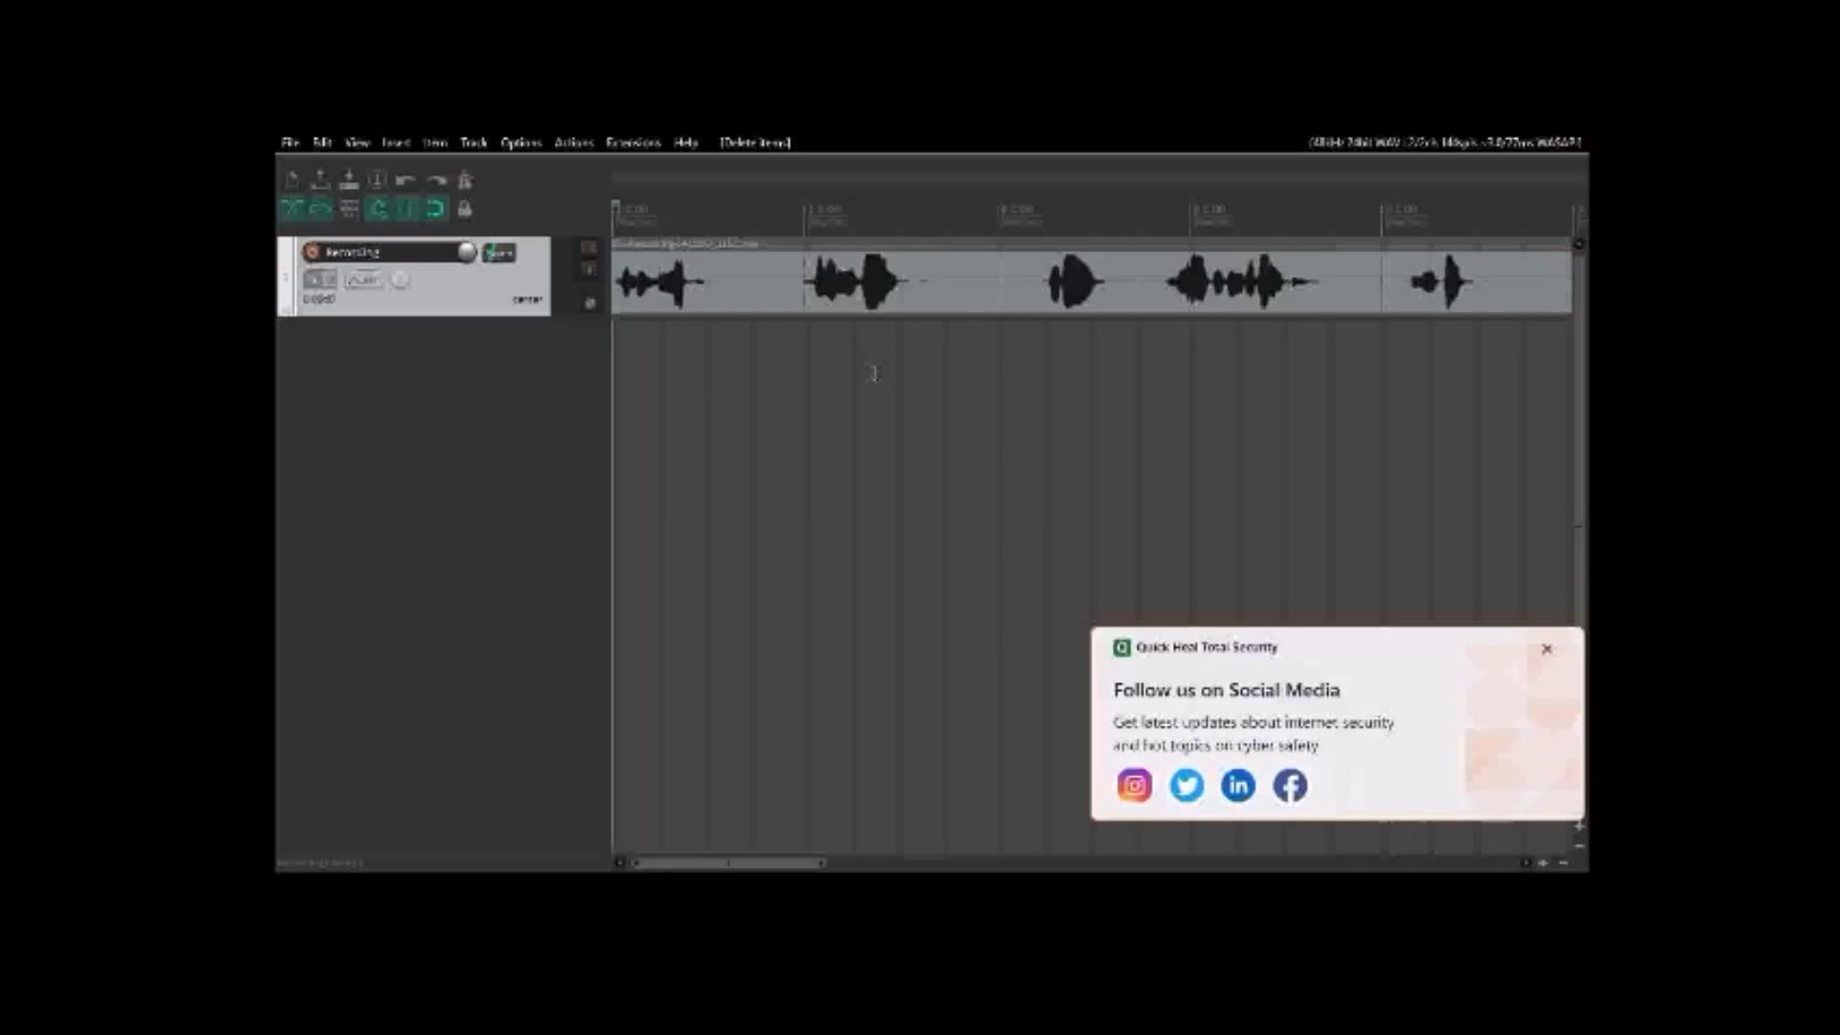
Split the take in the pause after its first phrase and step through both resulting items.
key(space)
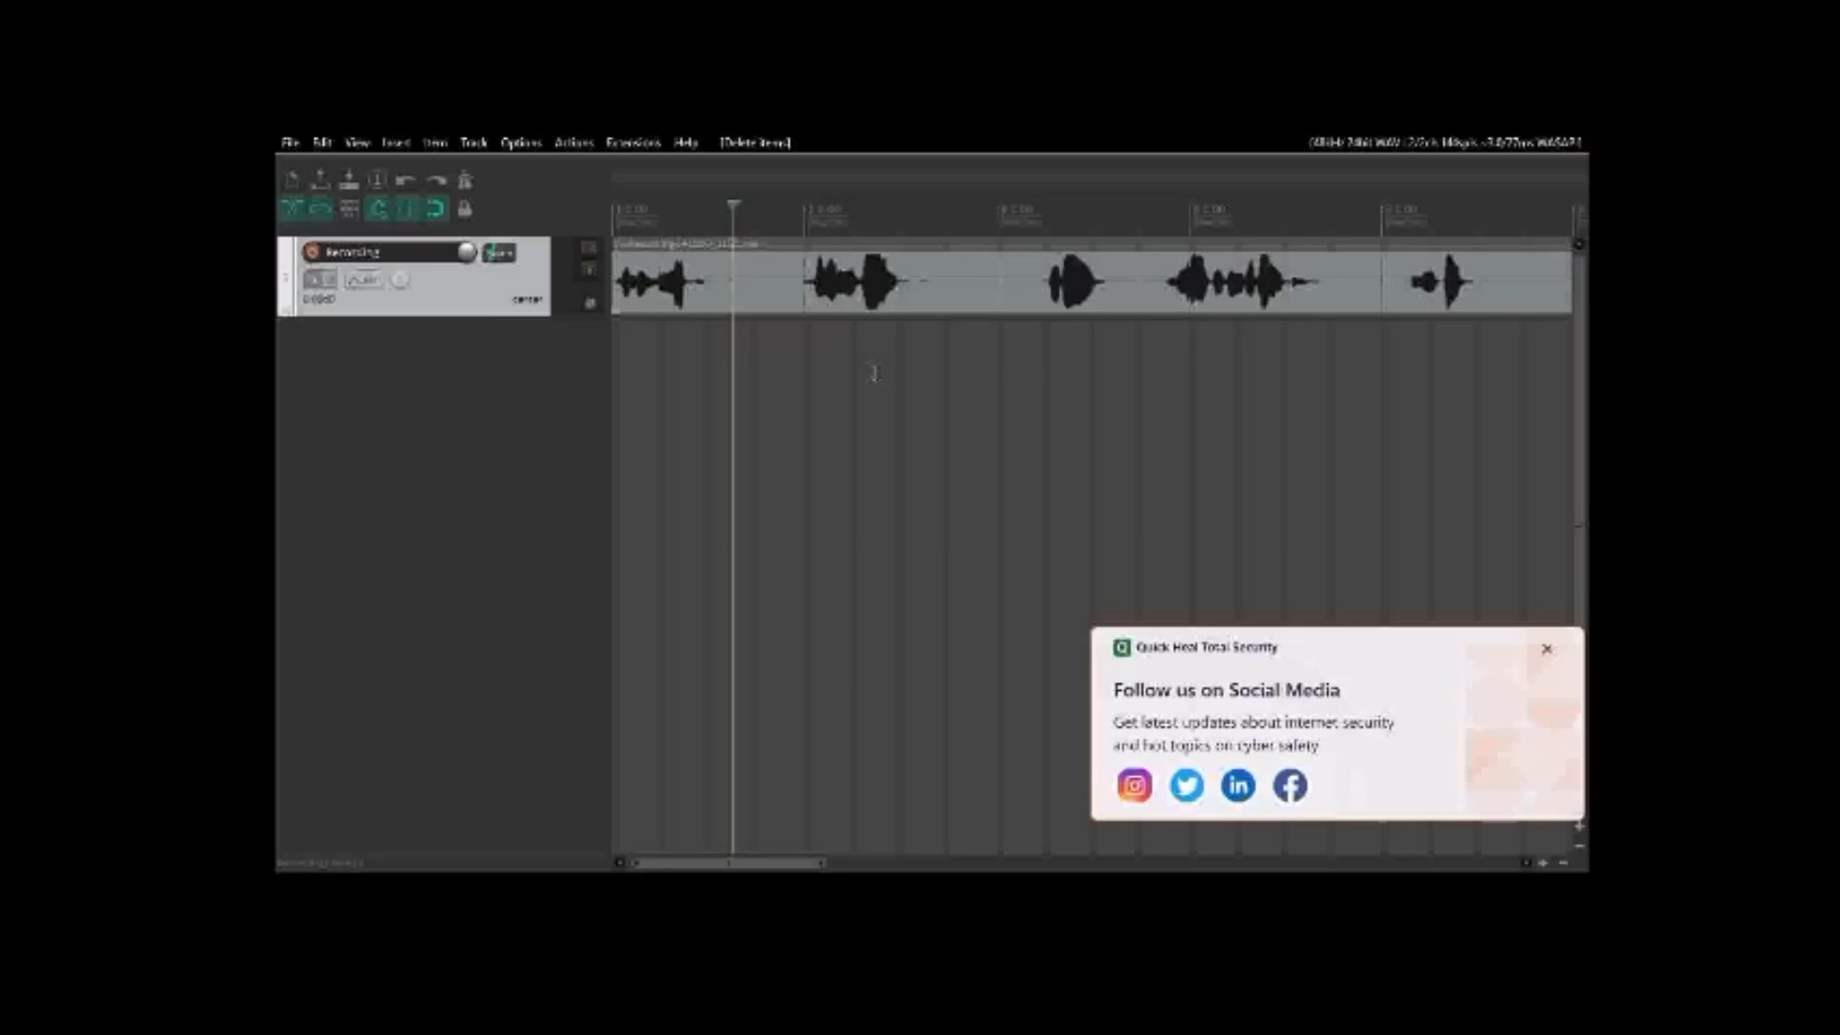
key(s)
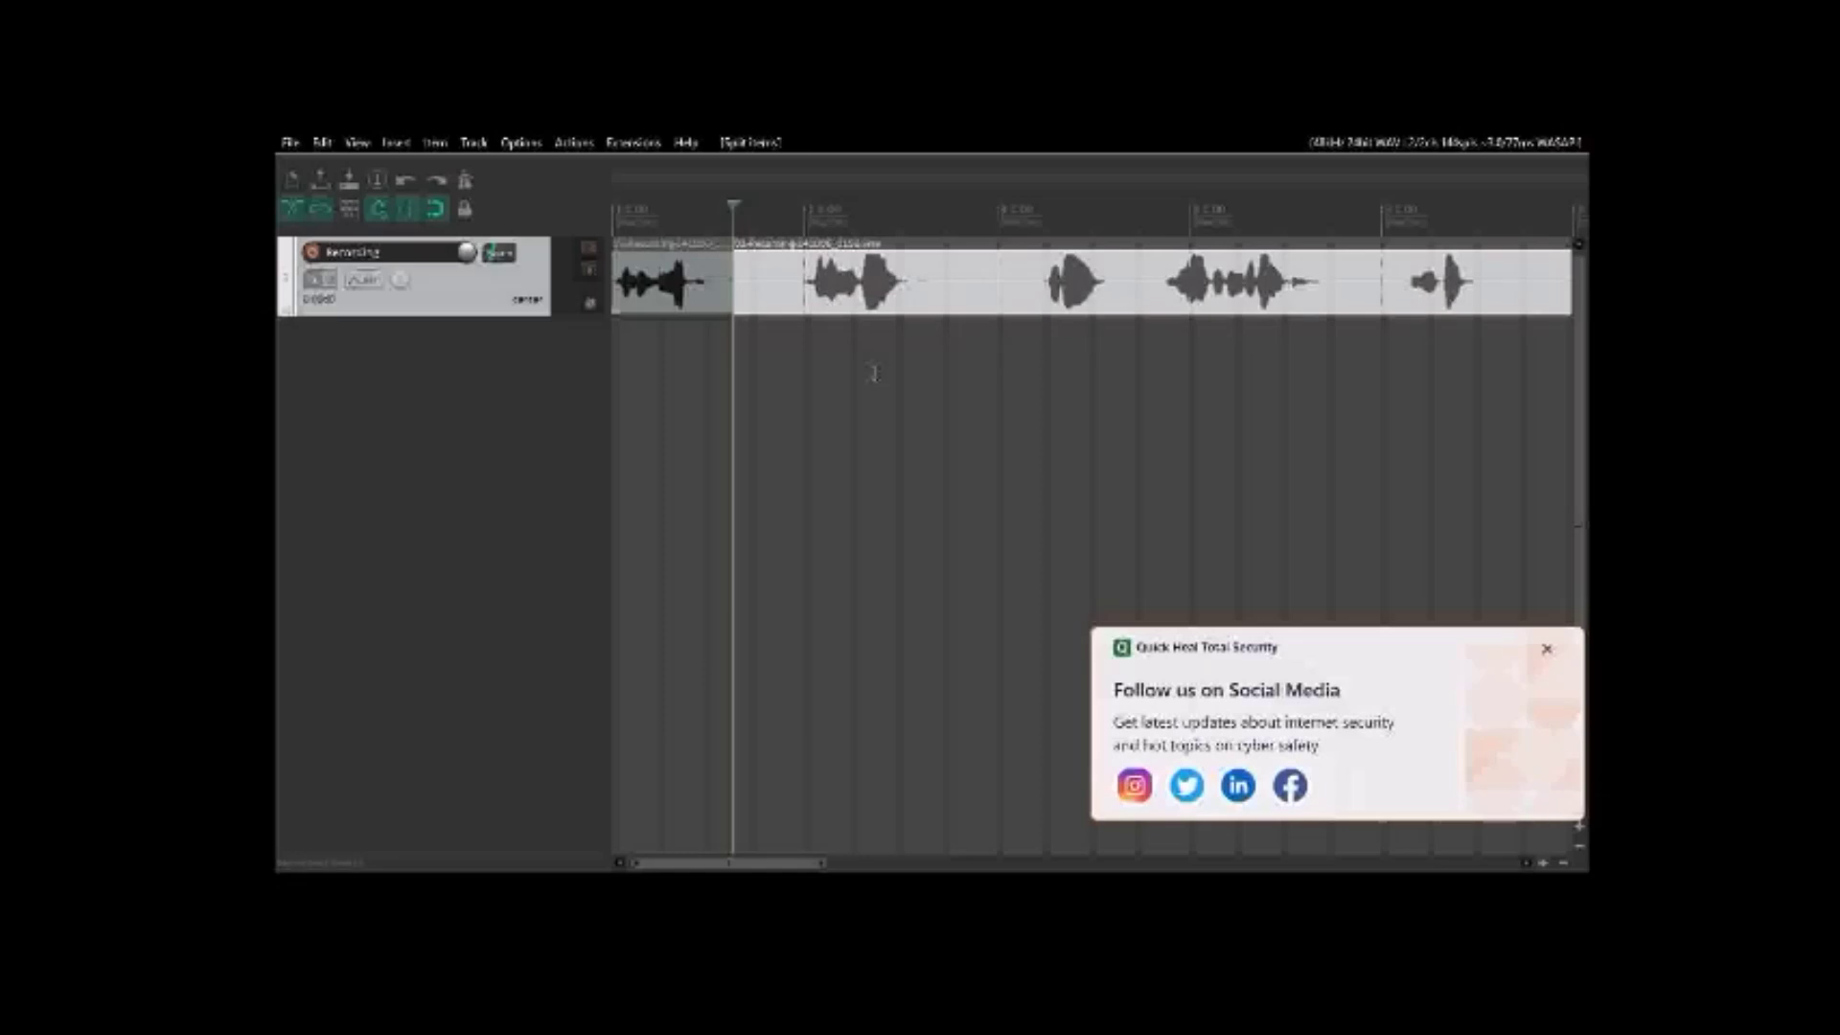
key(ctrl+Left)
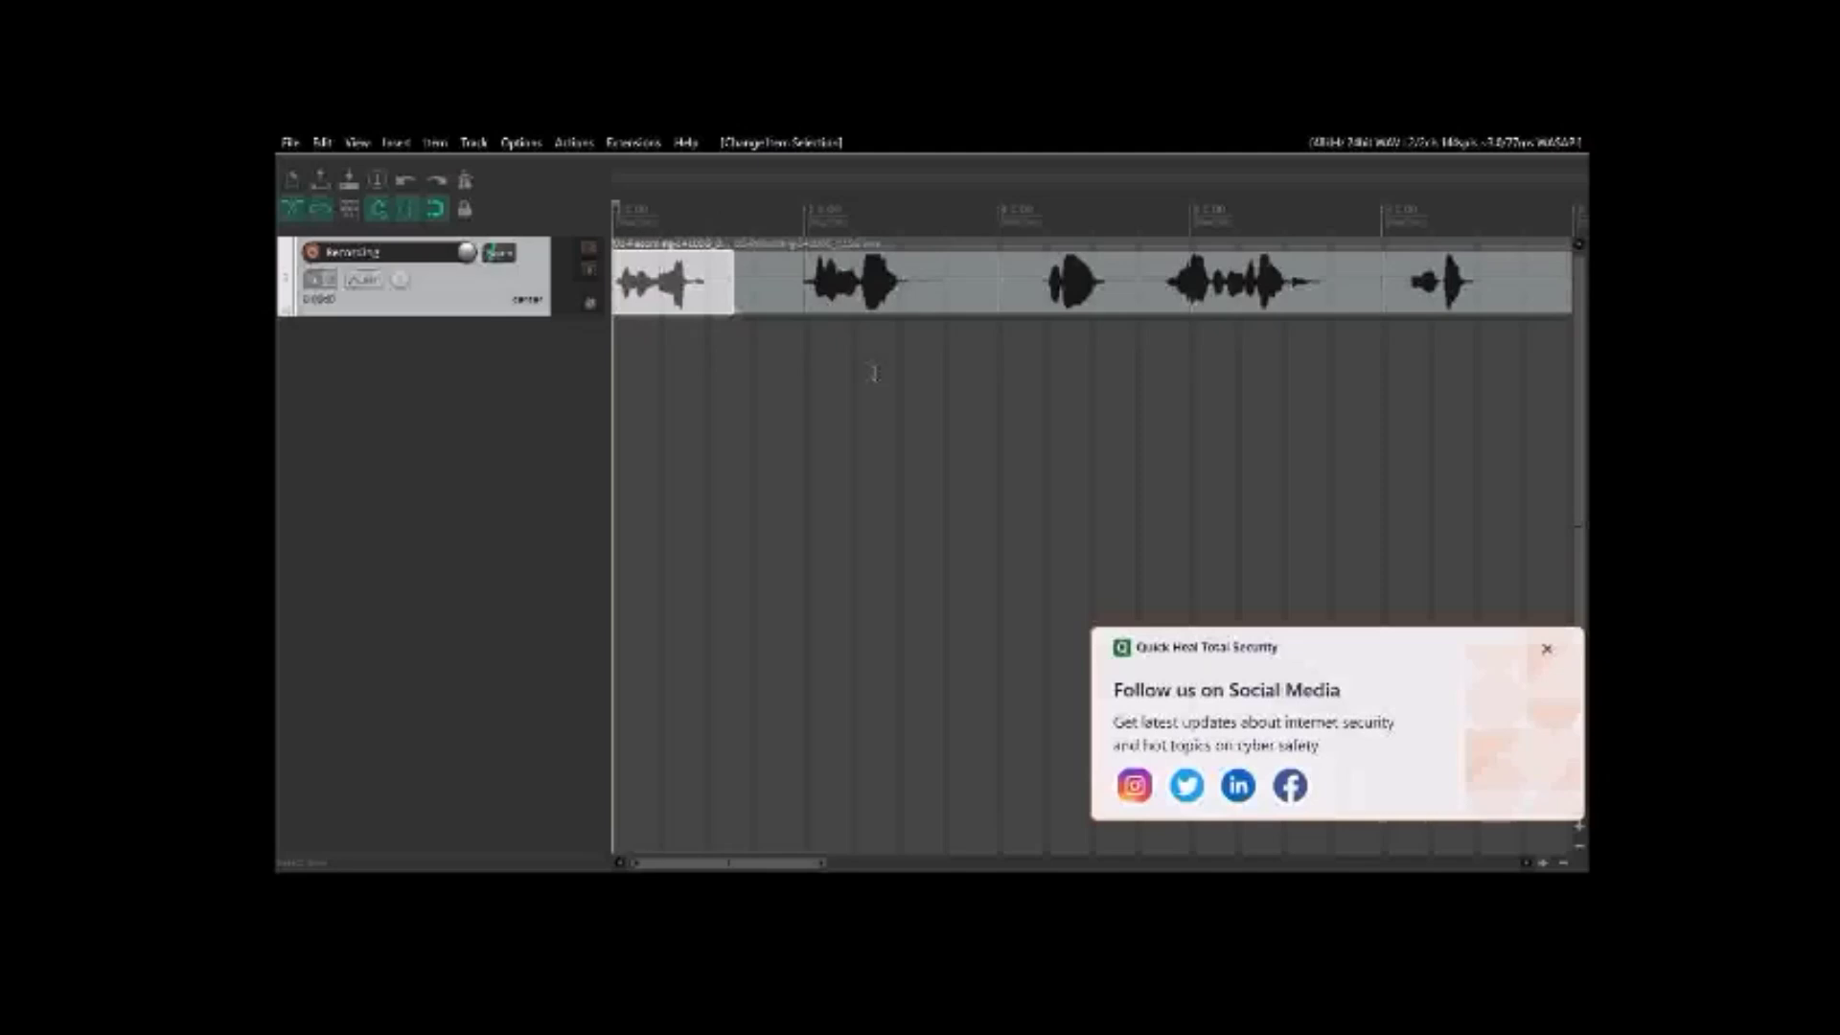
key(ctrl+Right)
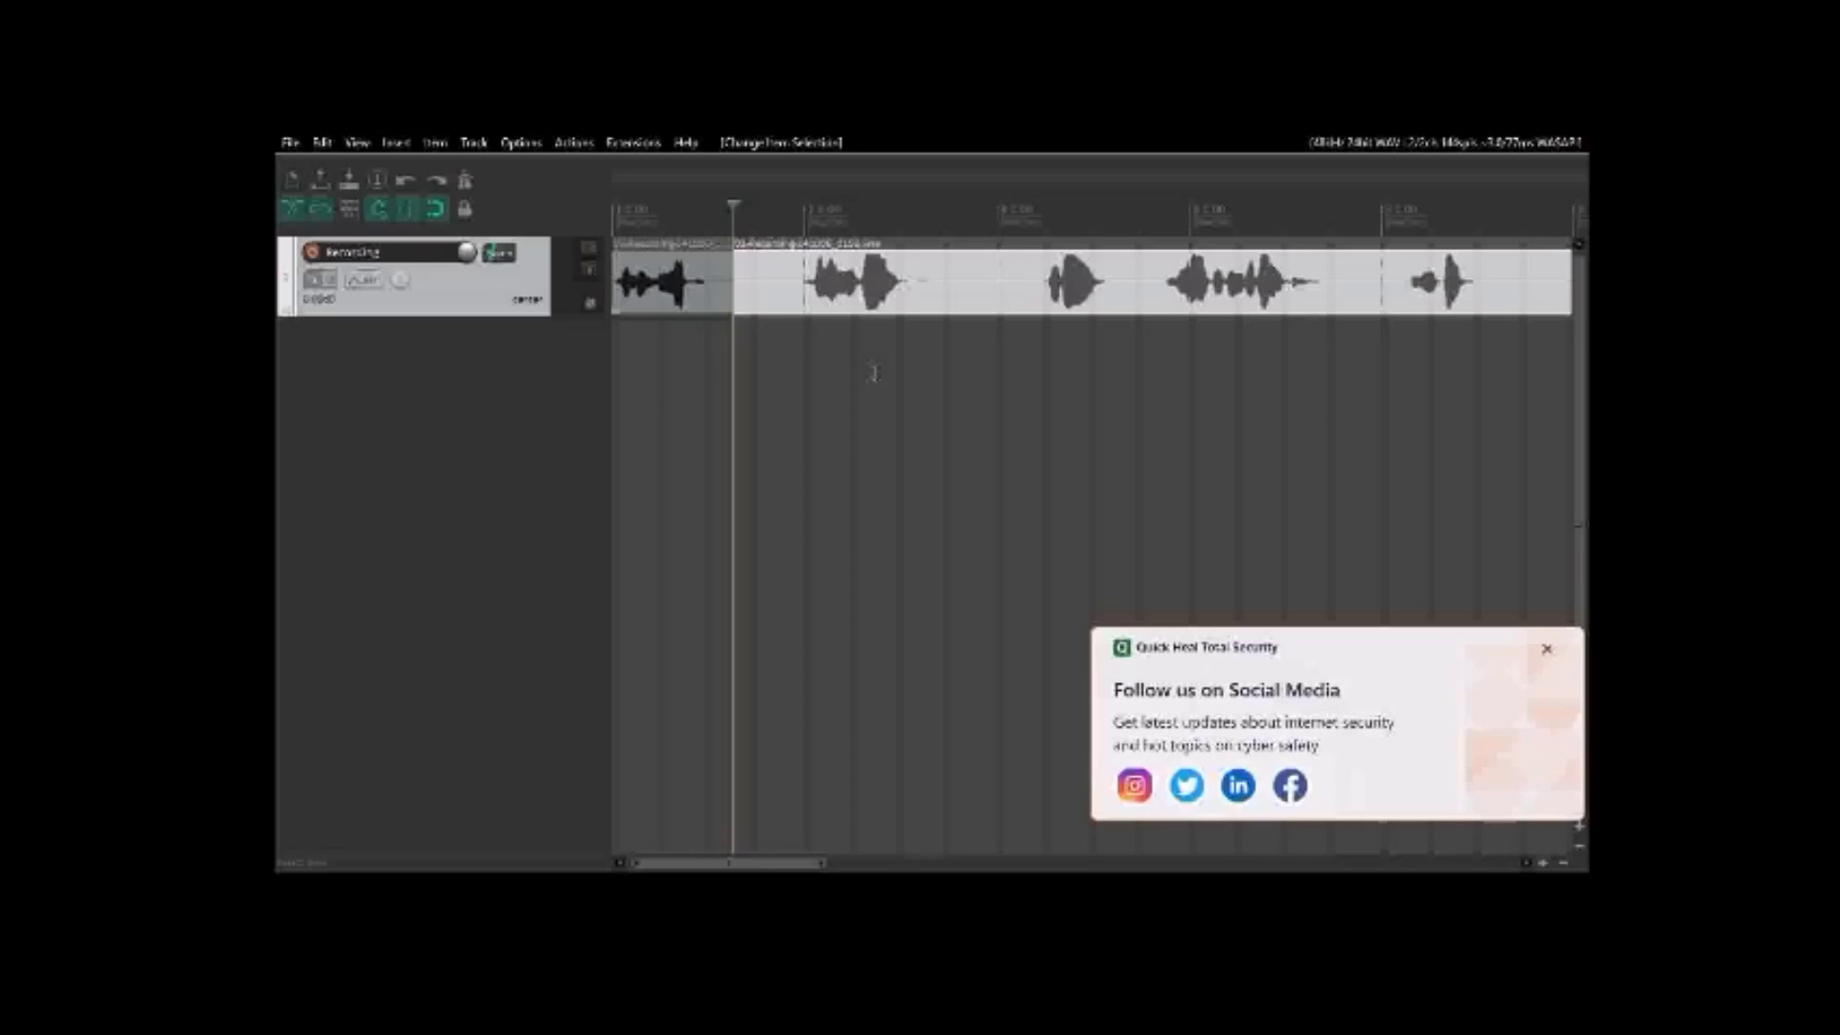
Audition the item following the first split and split it again in the pause after its first phrase.
key(space)
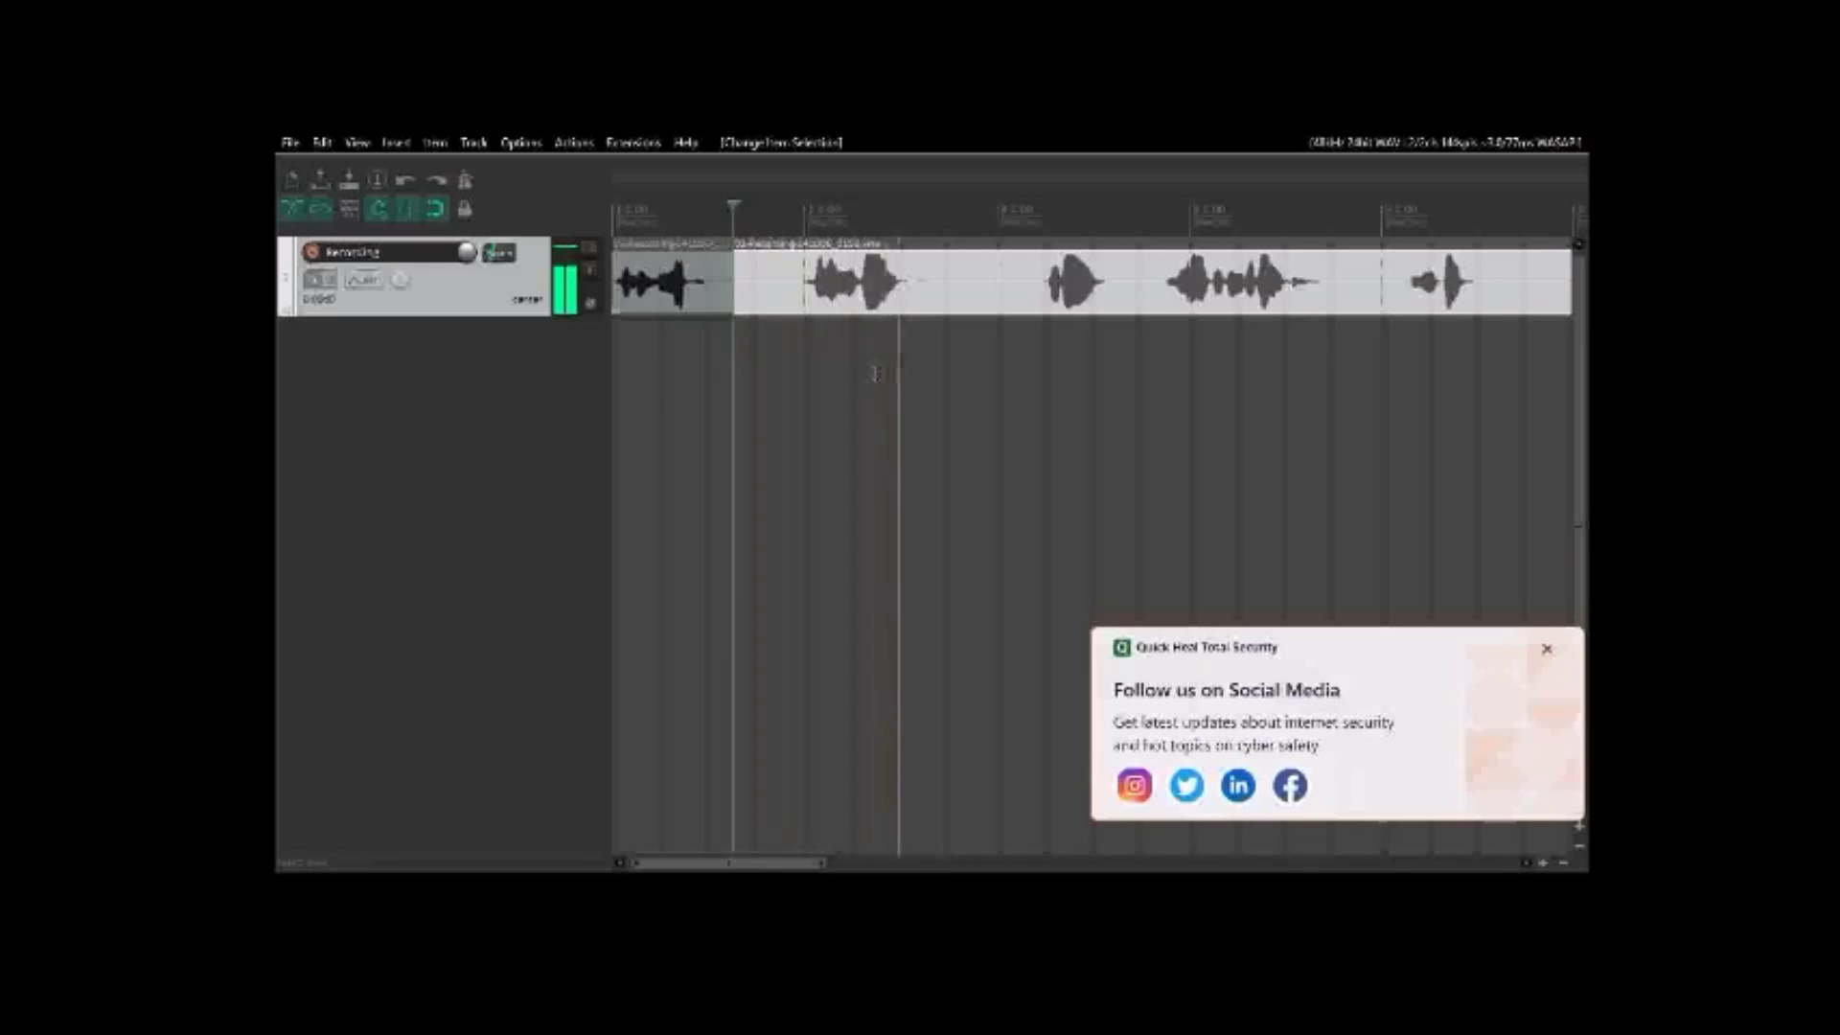
key(space)
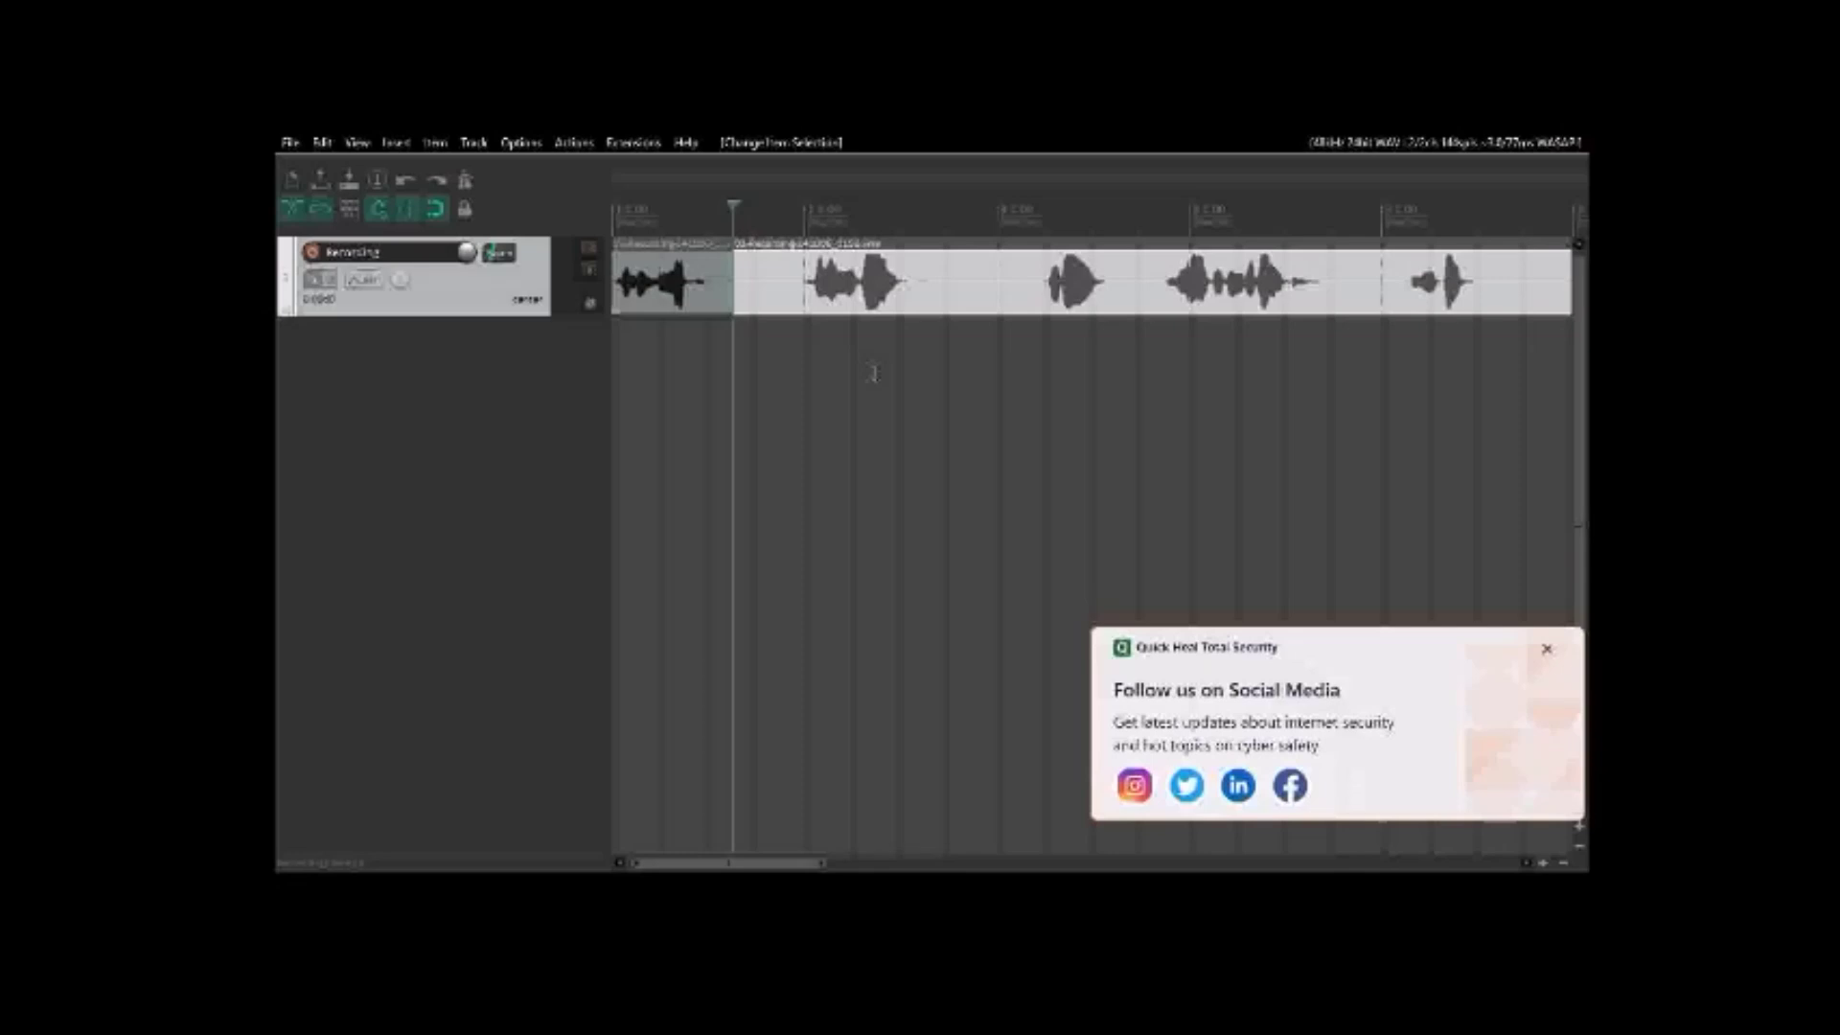
key(space)
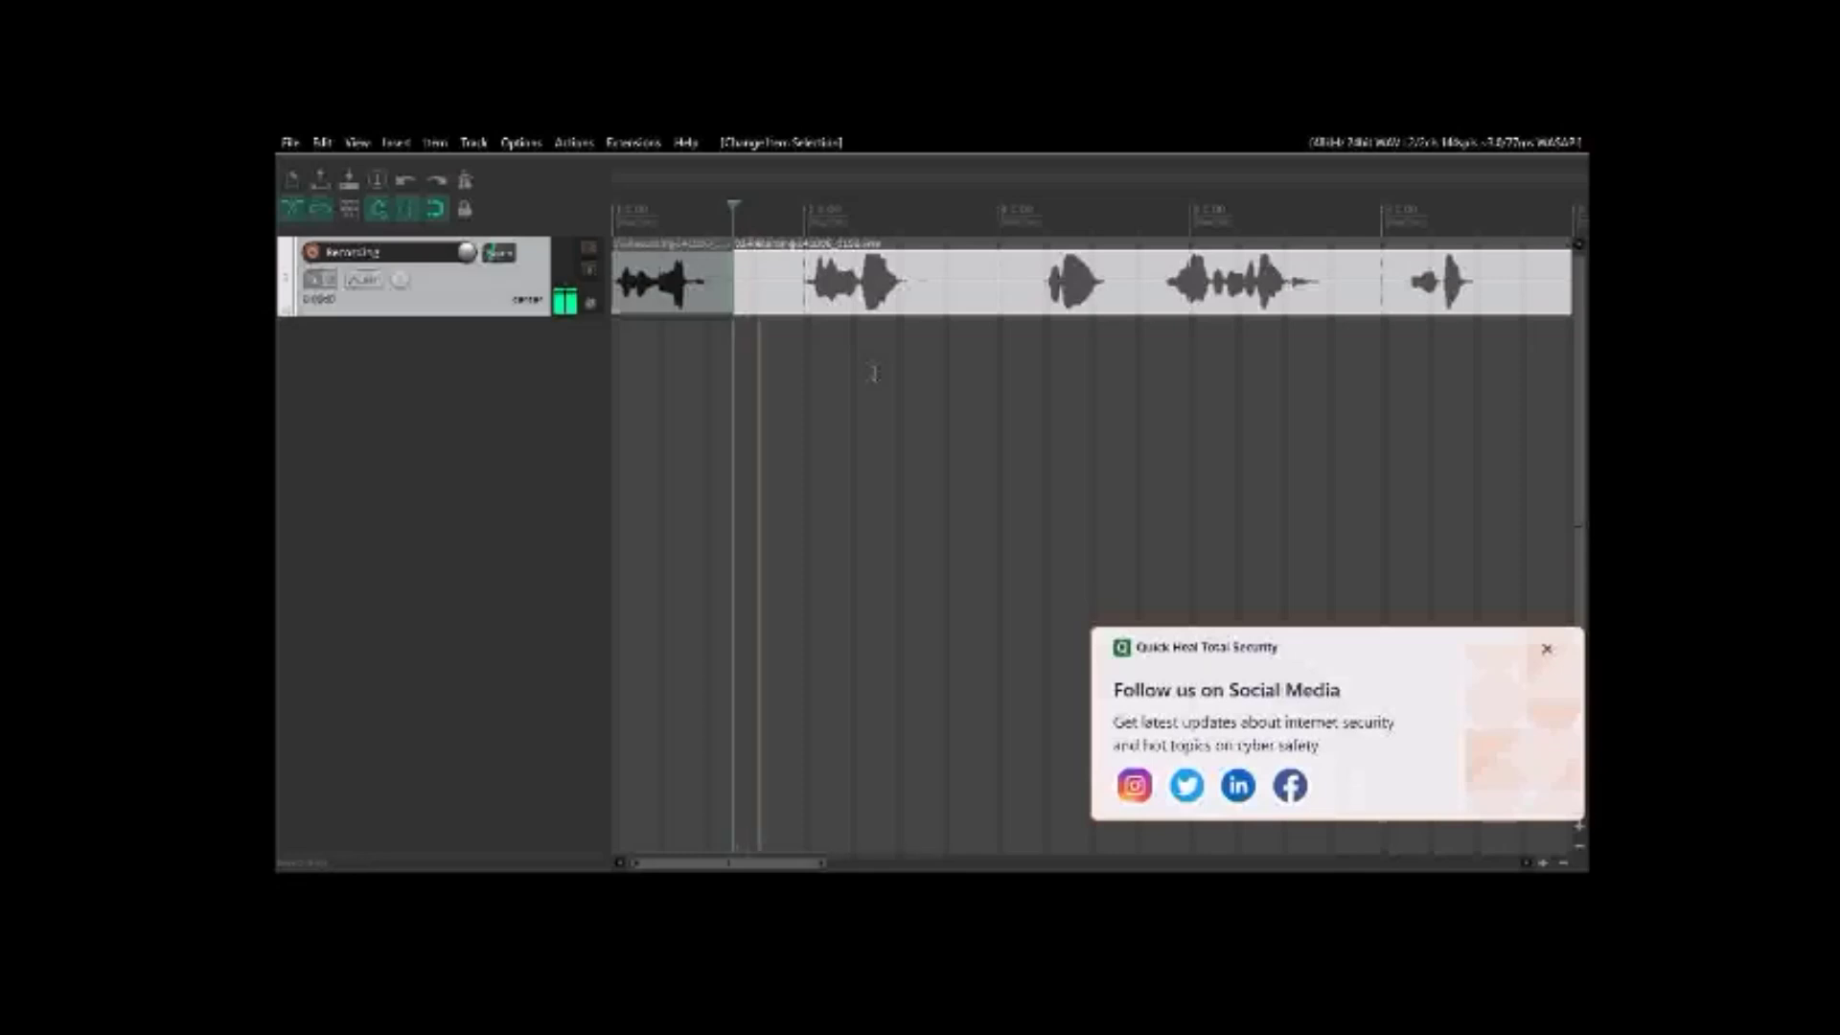
key(space)
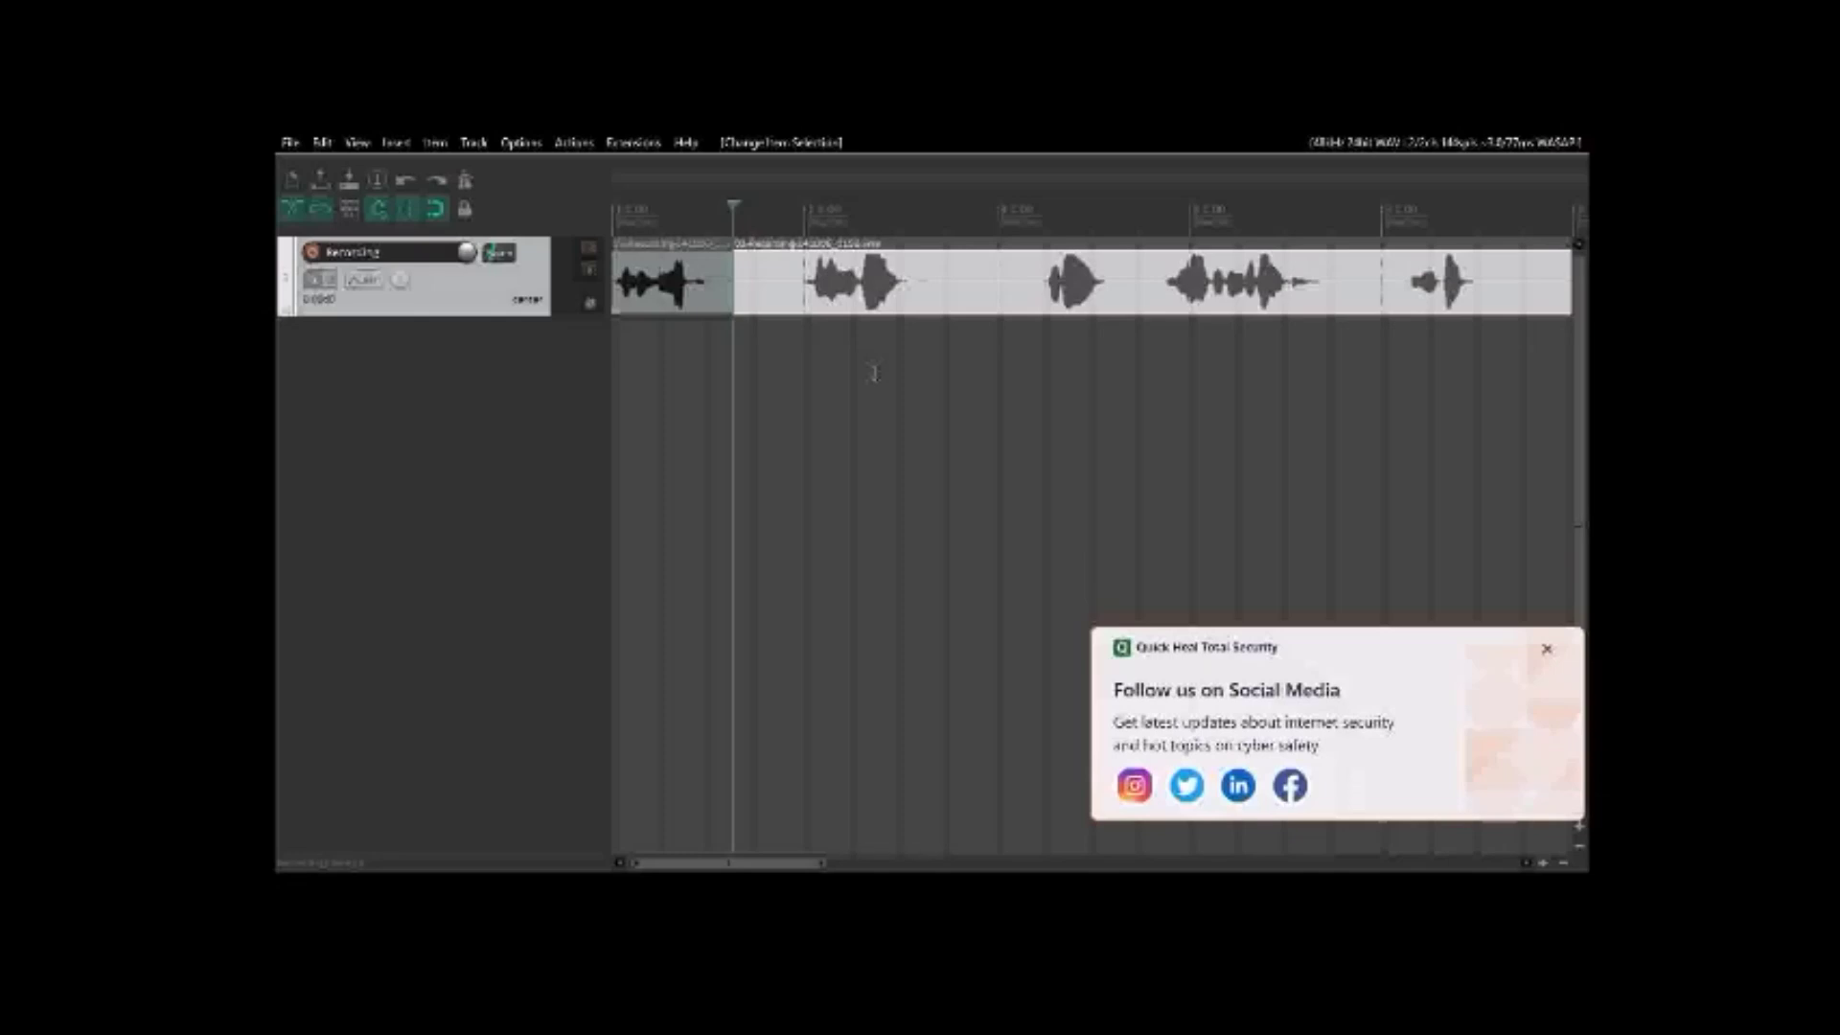
key(space)
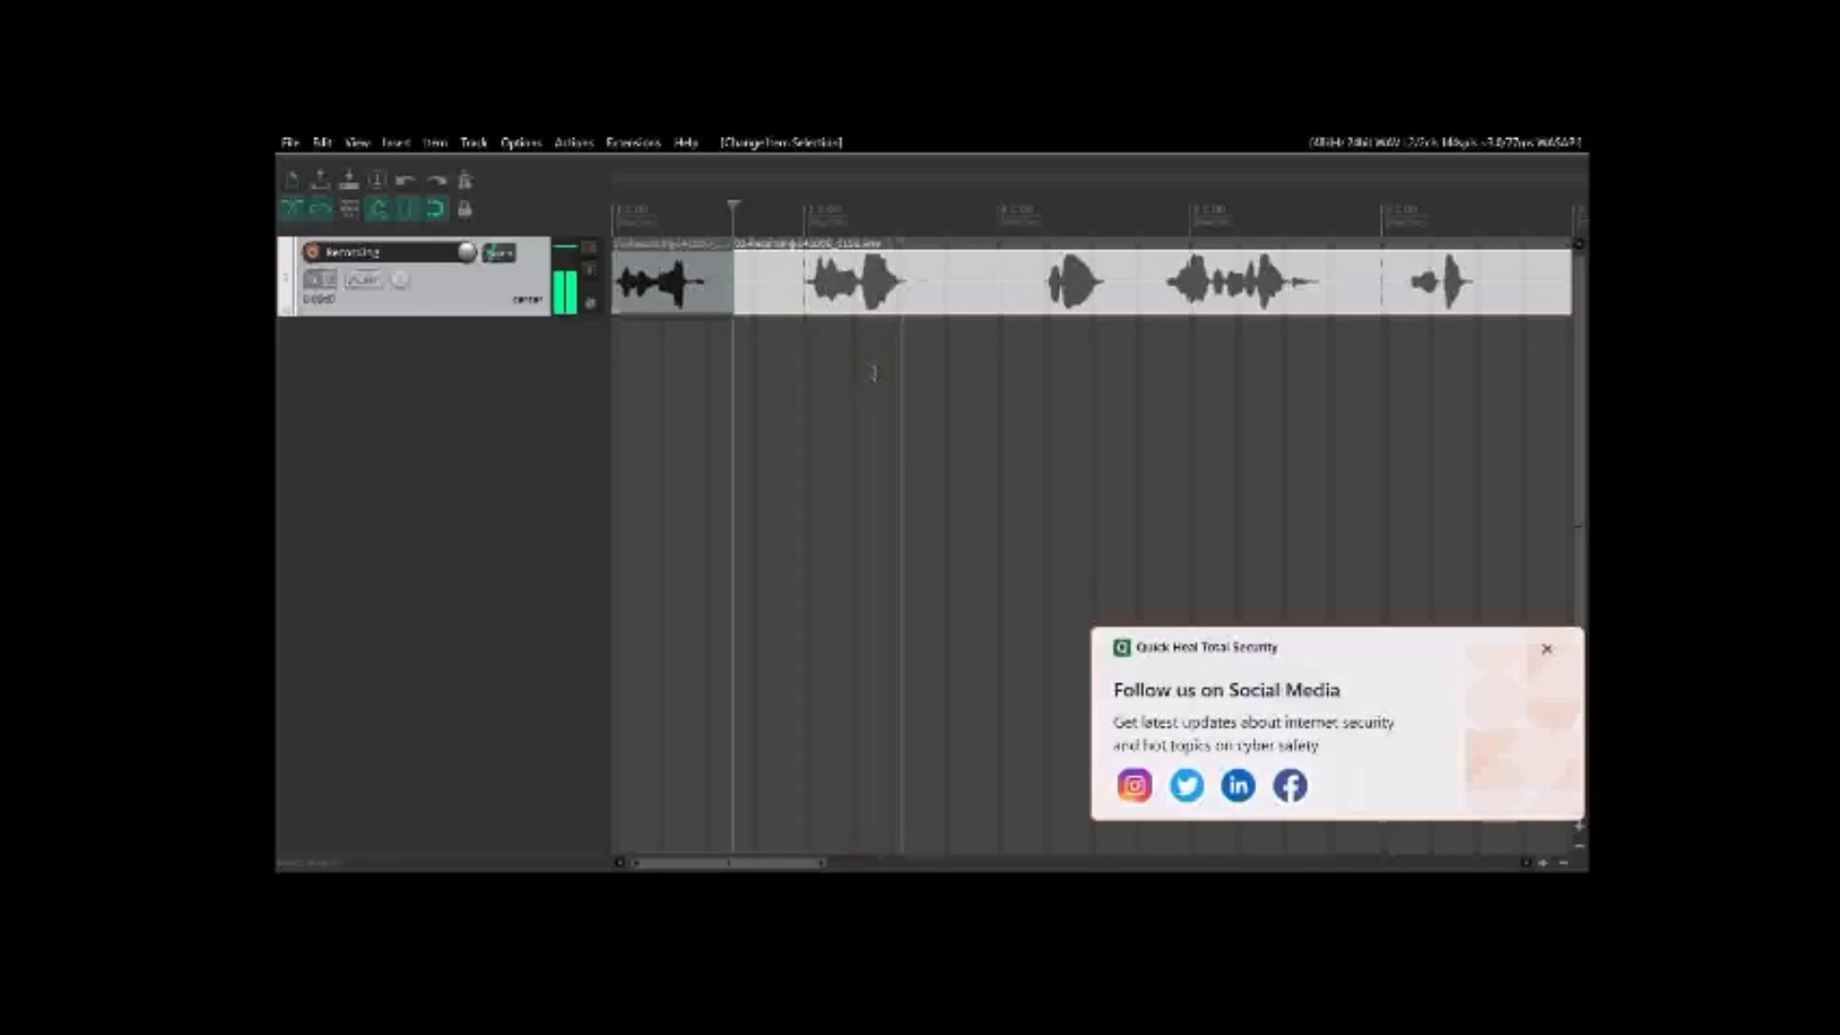
key(space)
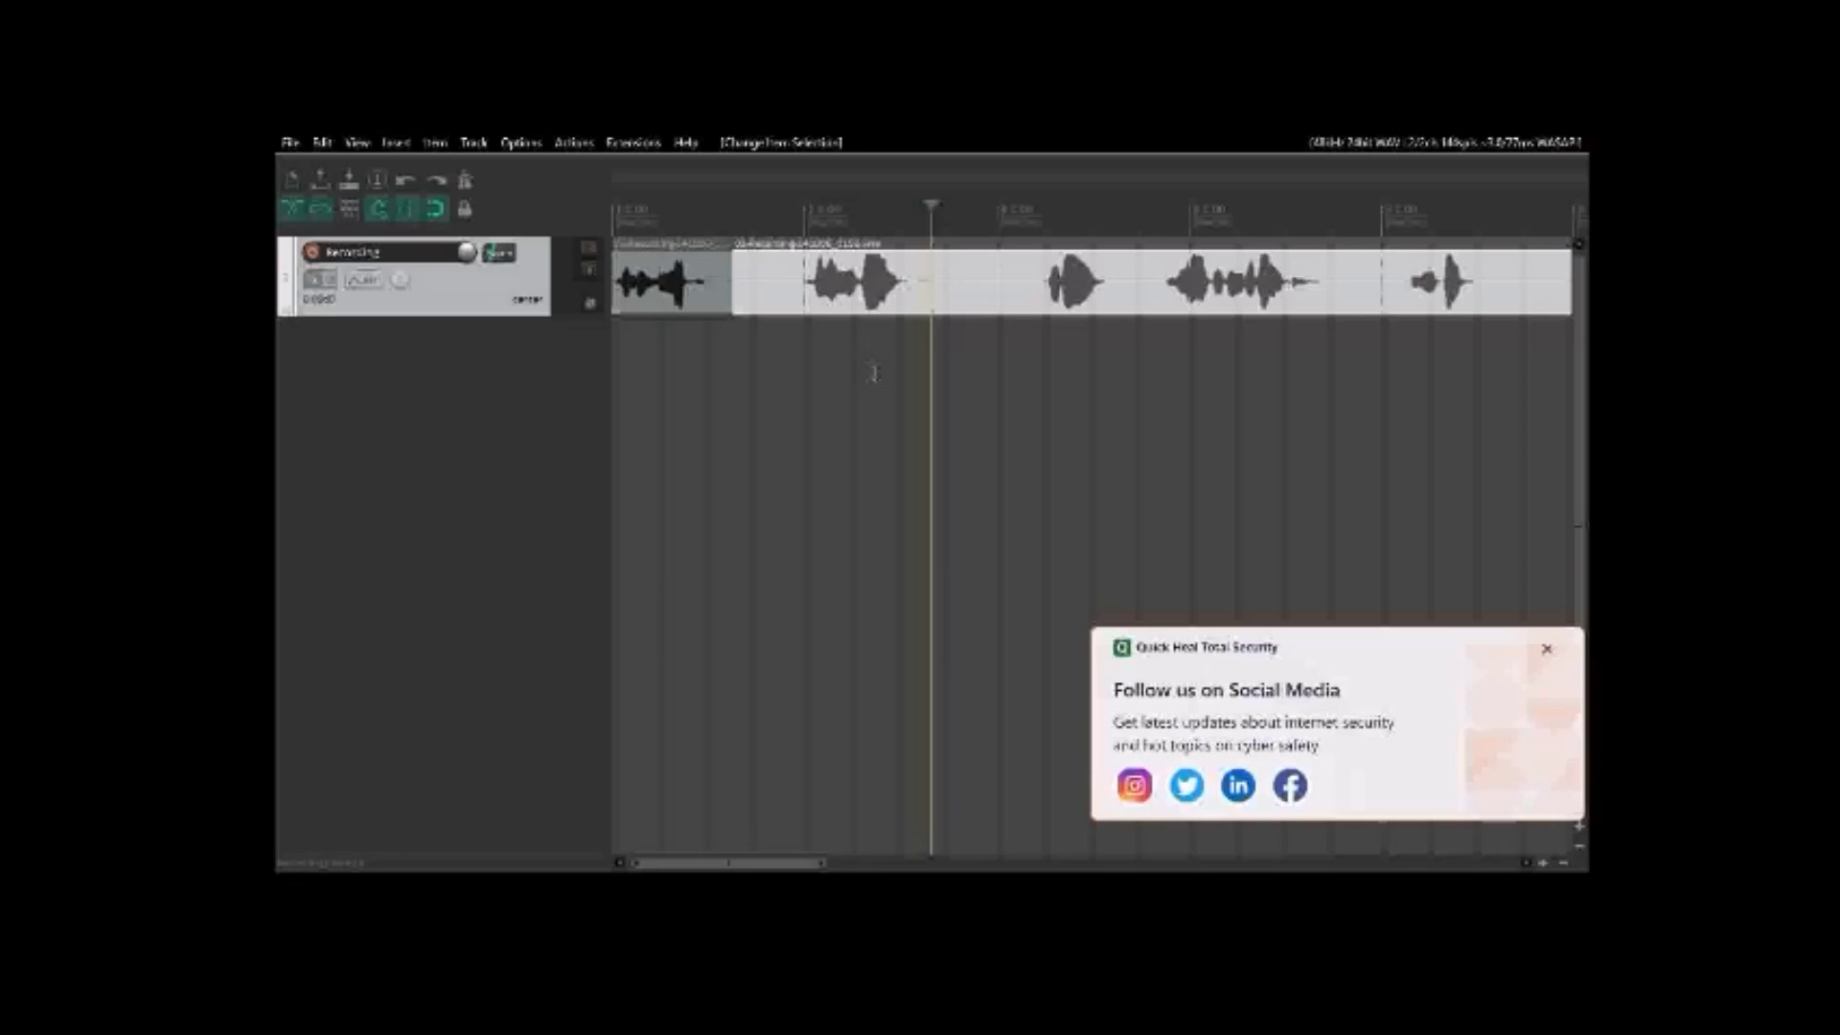
key(s)
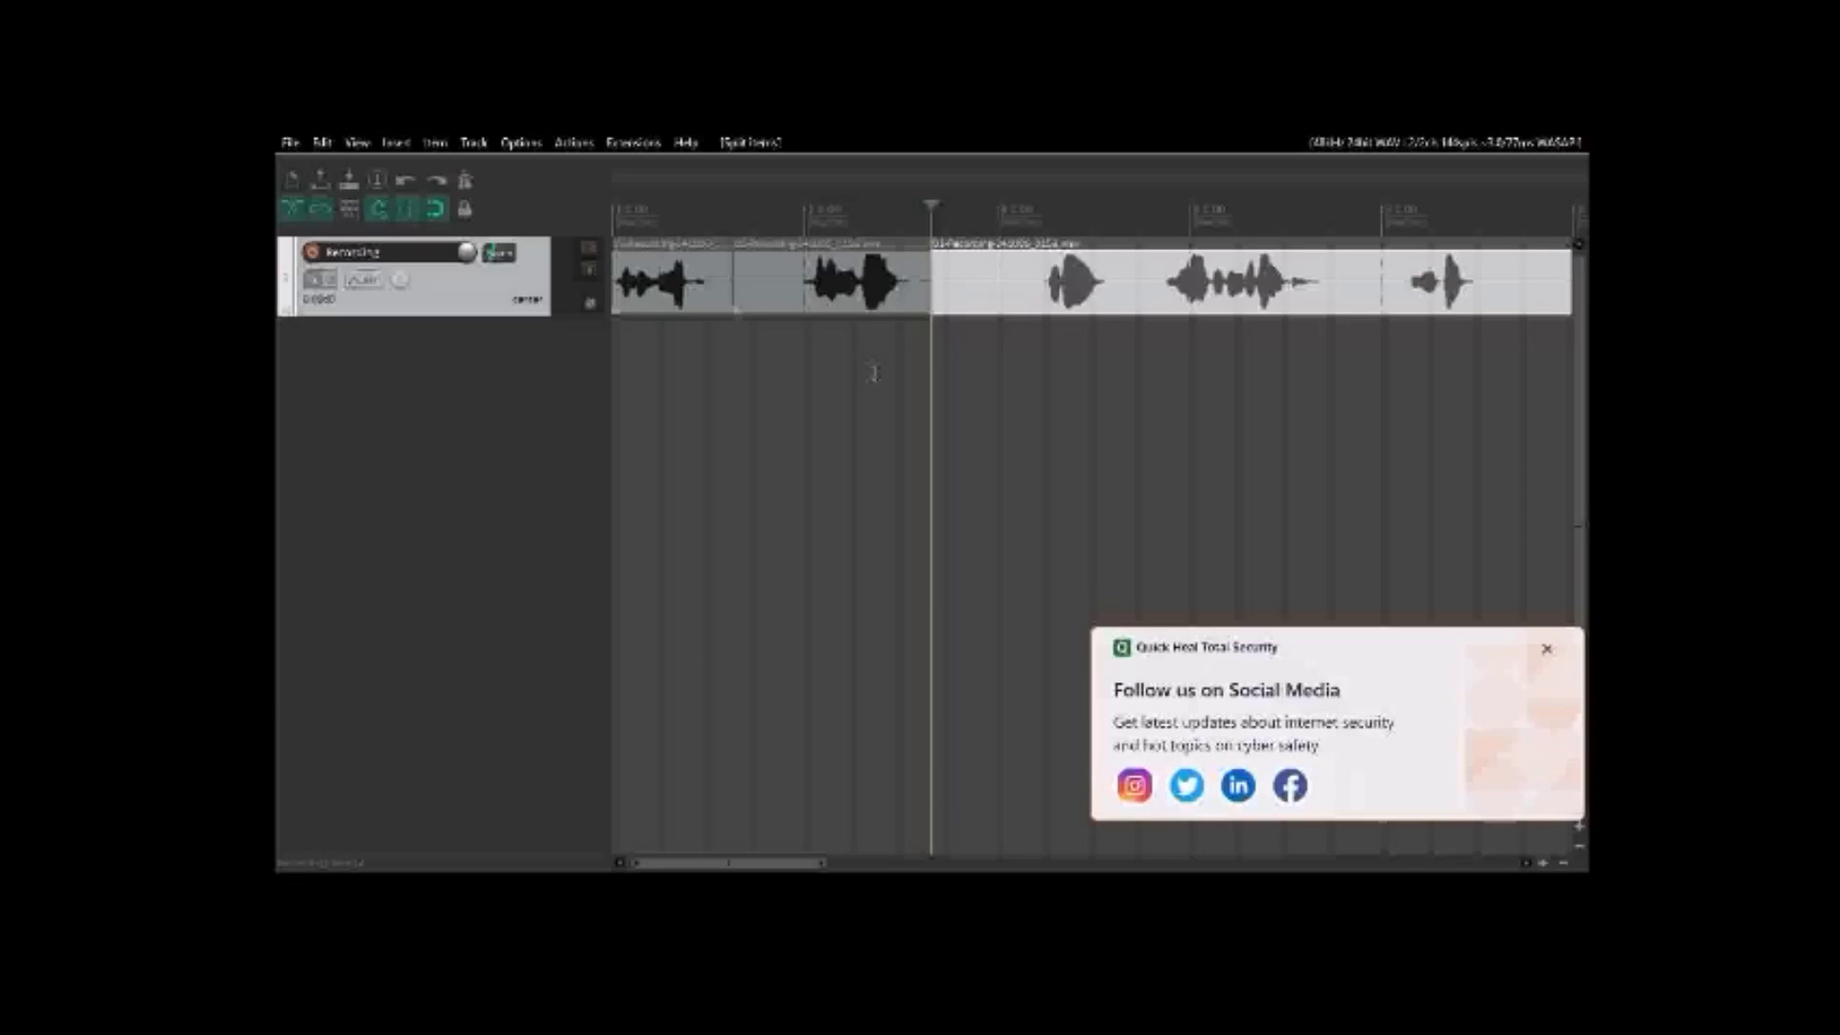
Step through the three items from the project start and audition each one.
click(874, 373)
key(ctrl+Left)
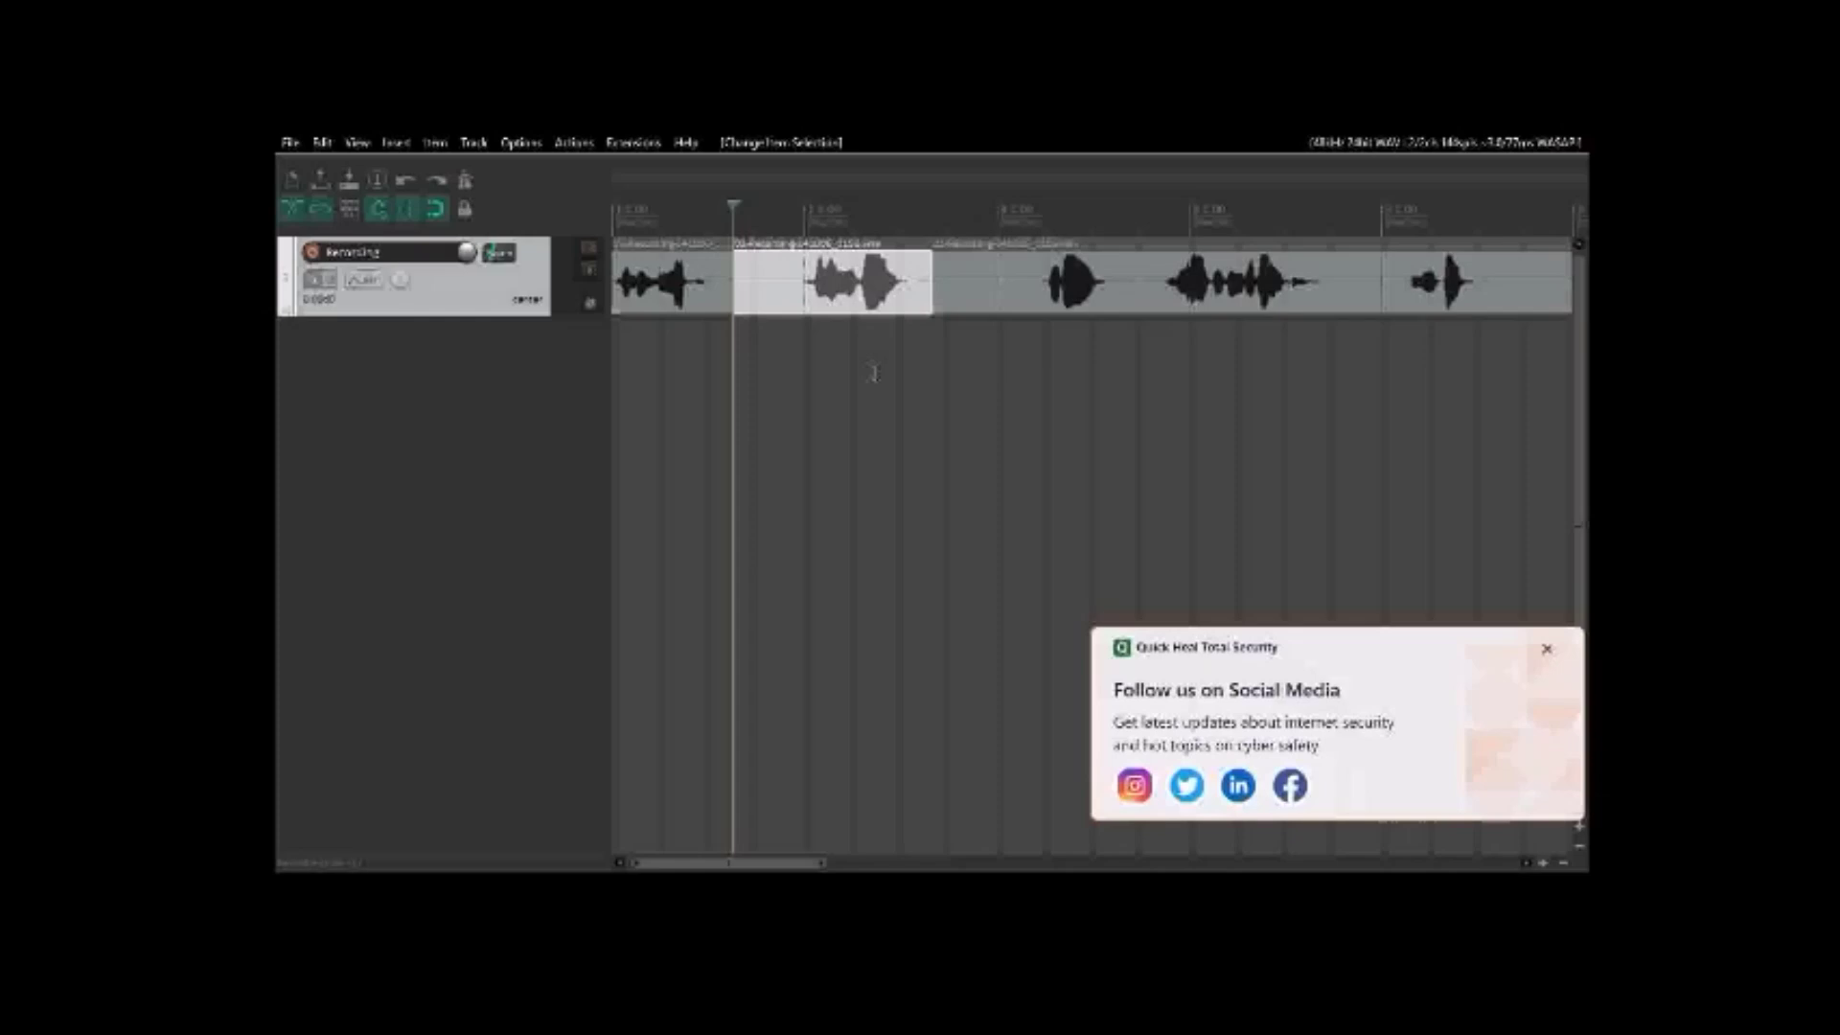
key(ctrl+Left)
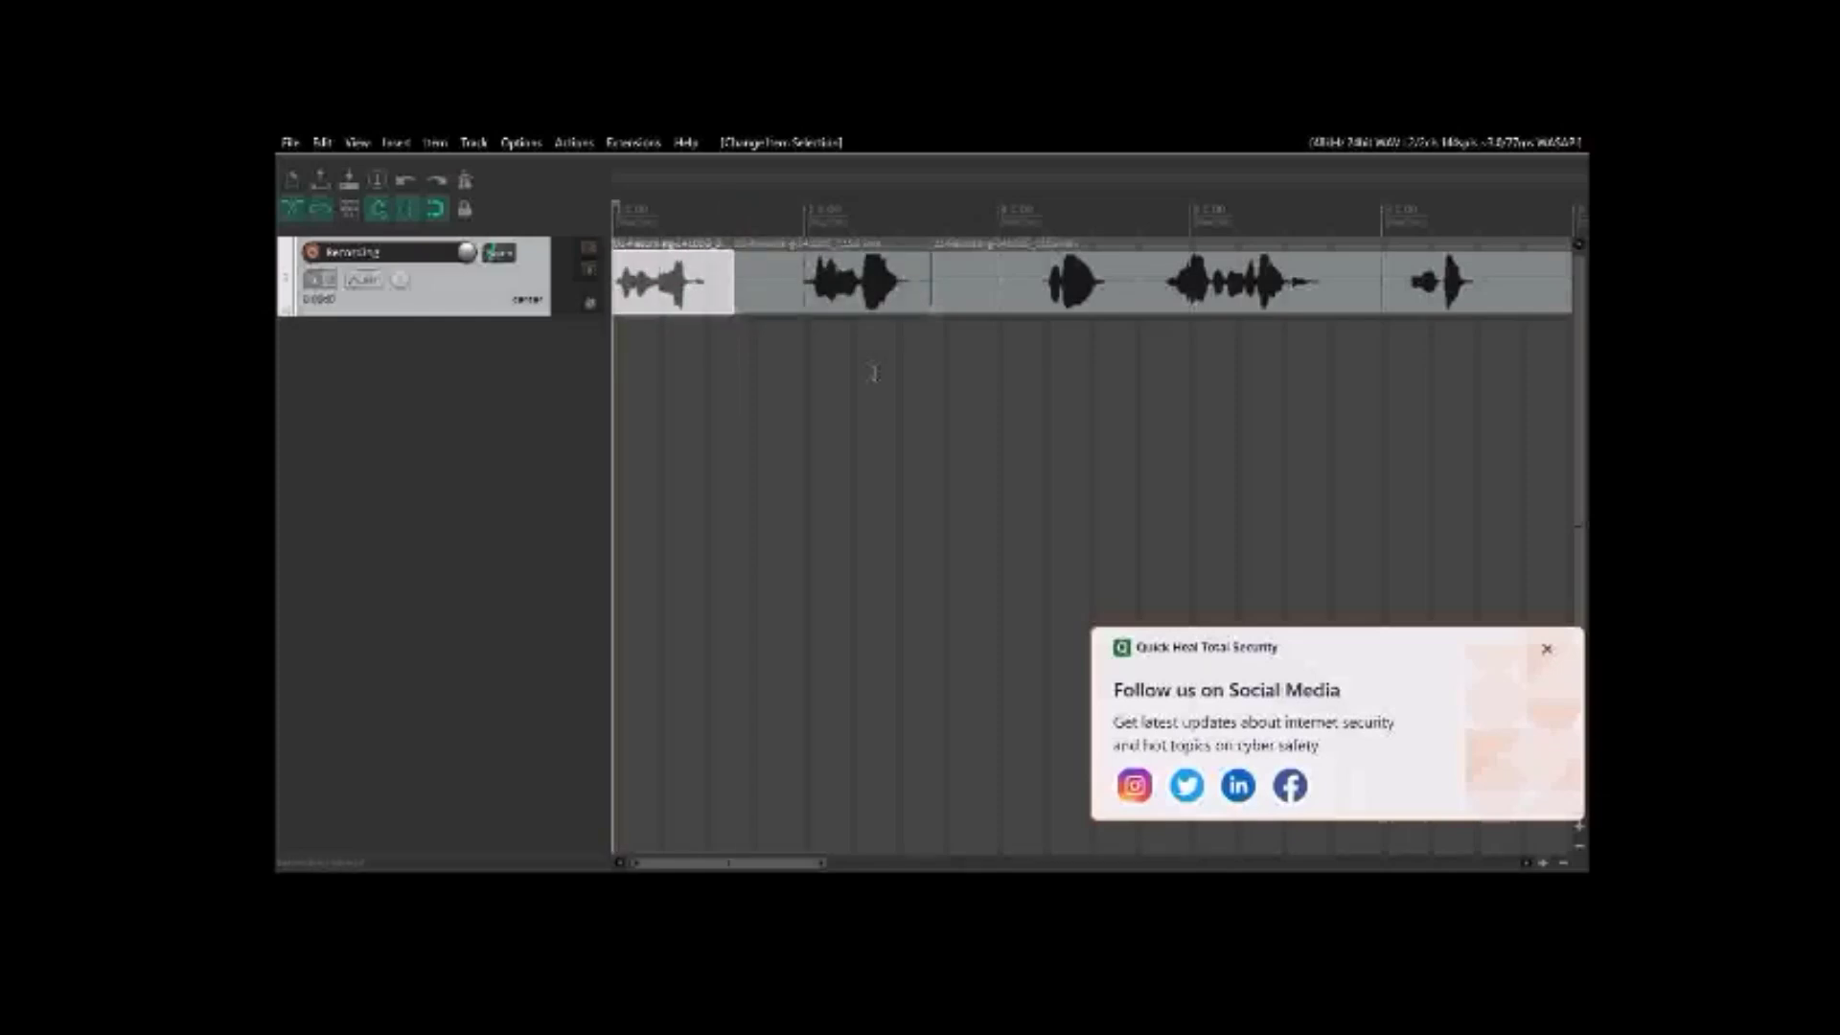
key(space)
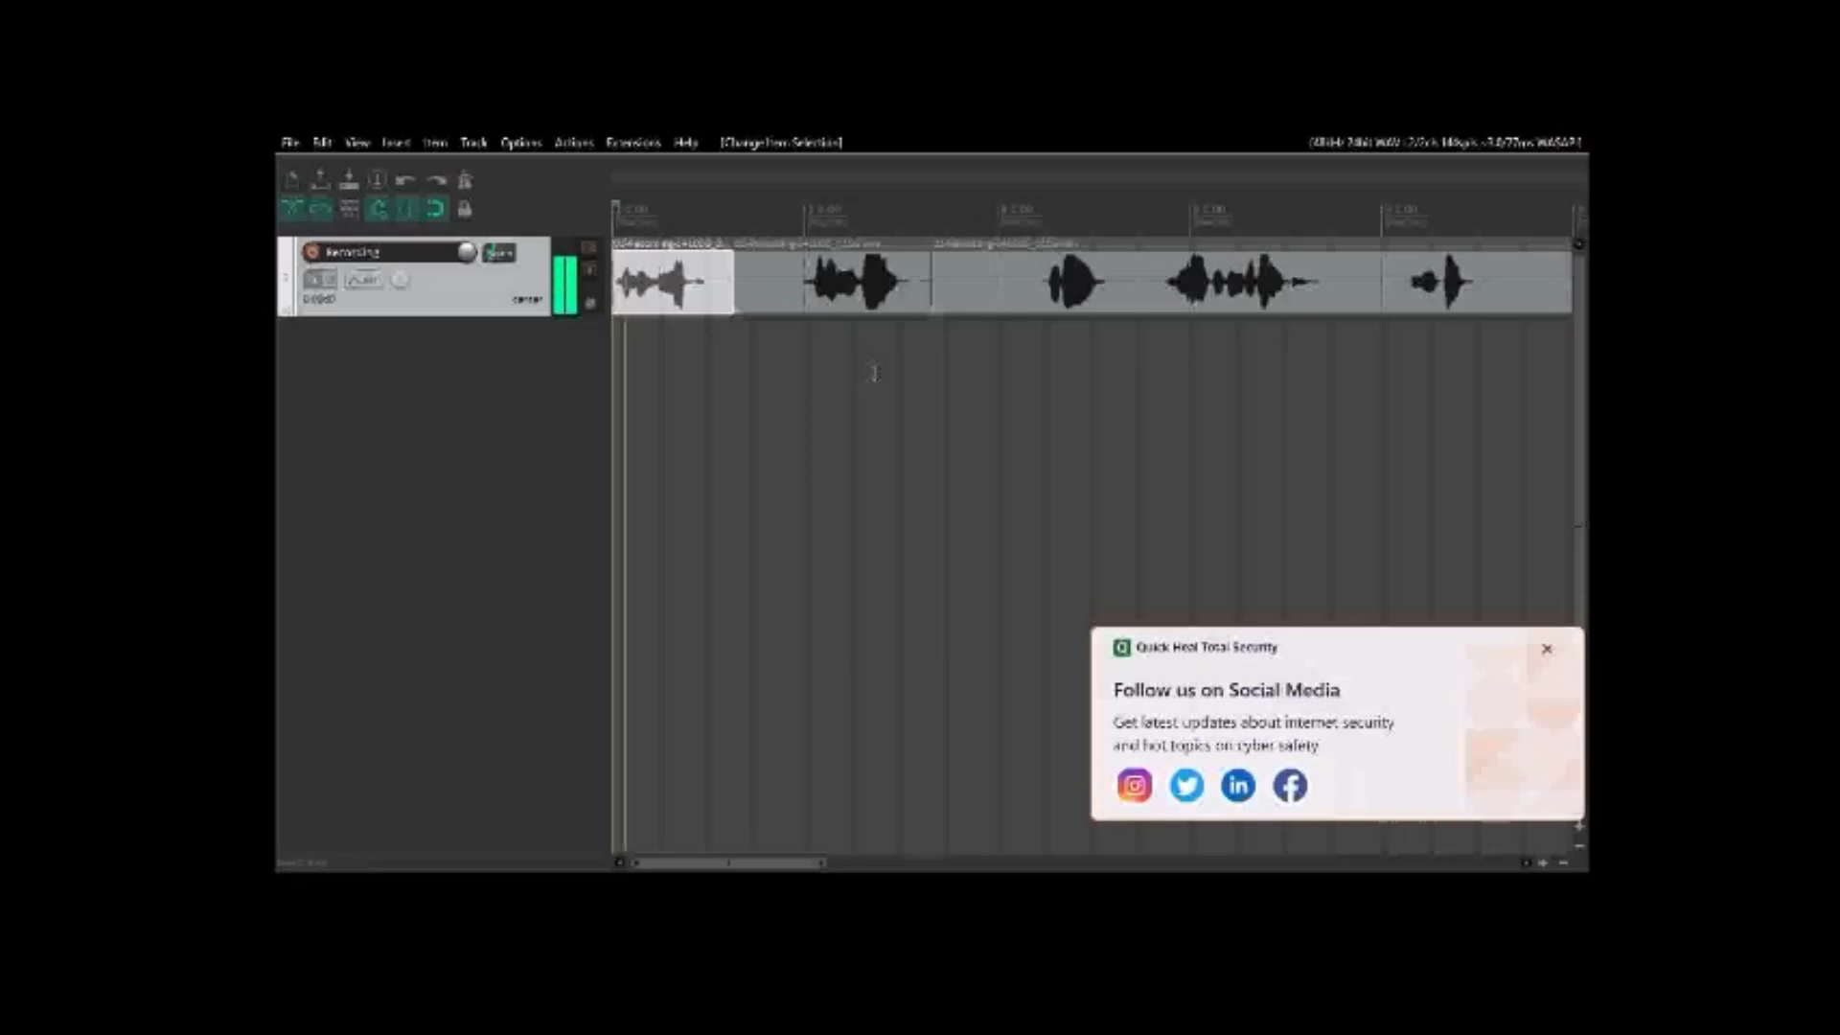
key(space)
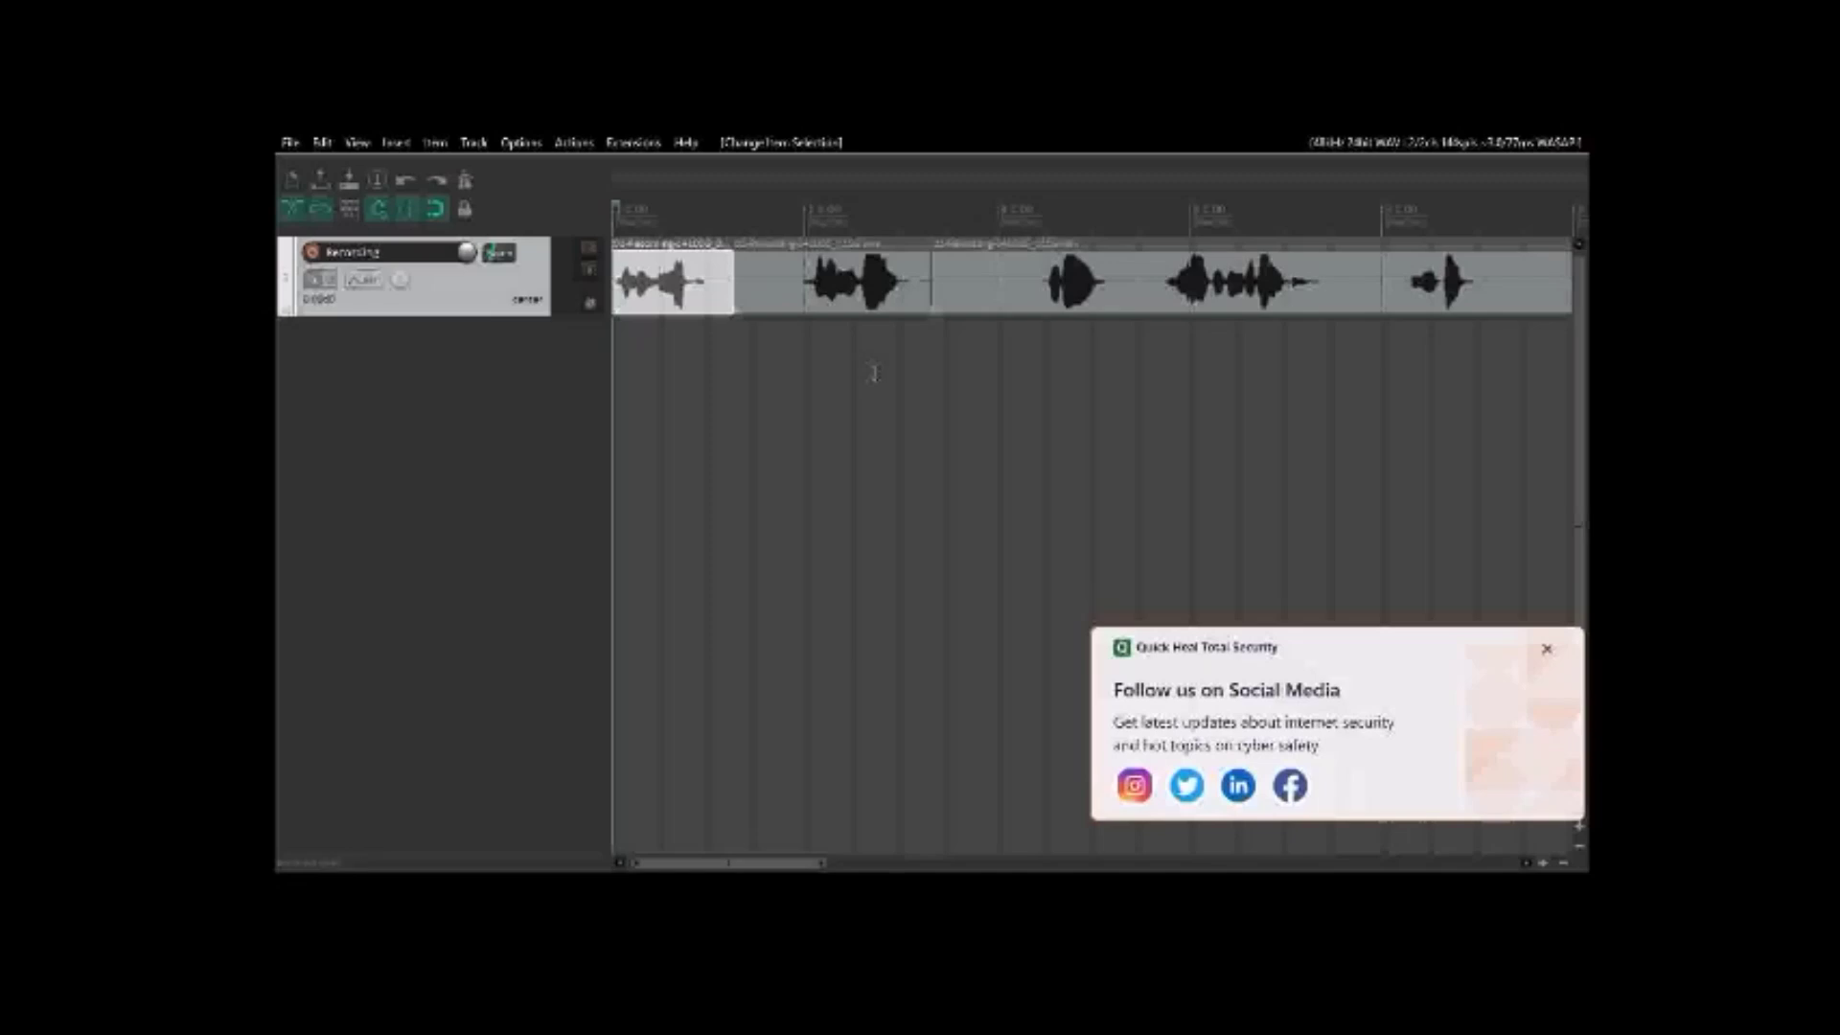
key(ctrl+shift+Right)
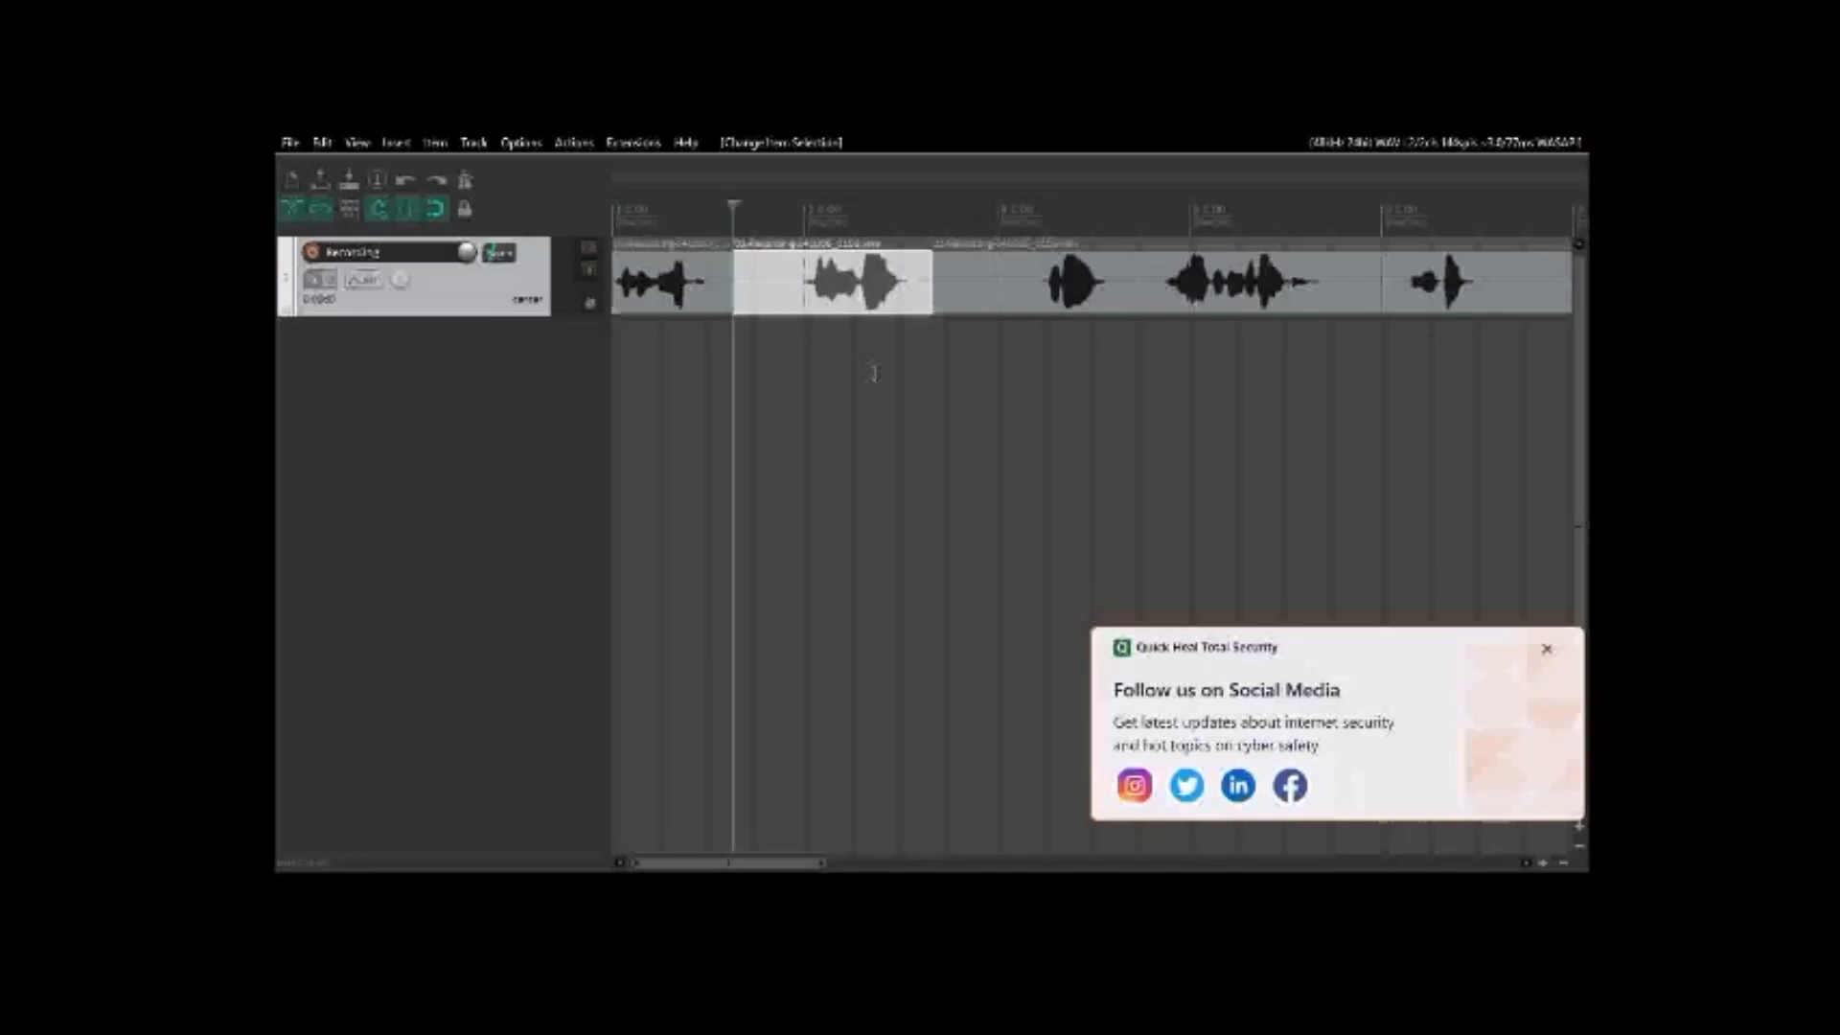
key(space)
key(space)
key(ctrl+Right)
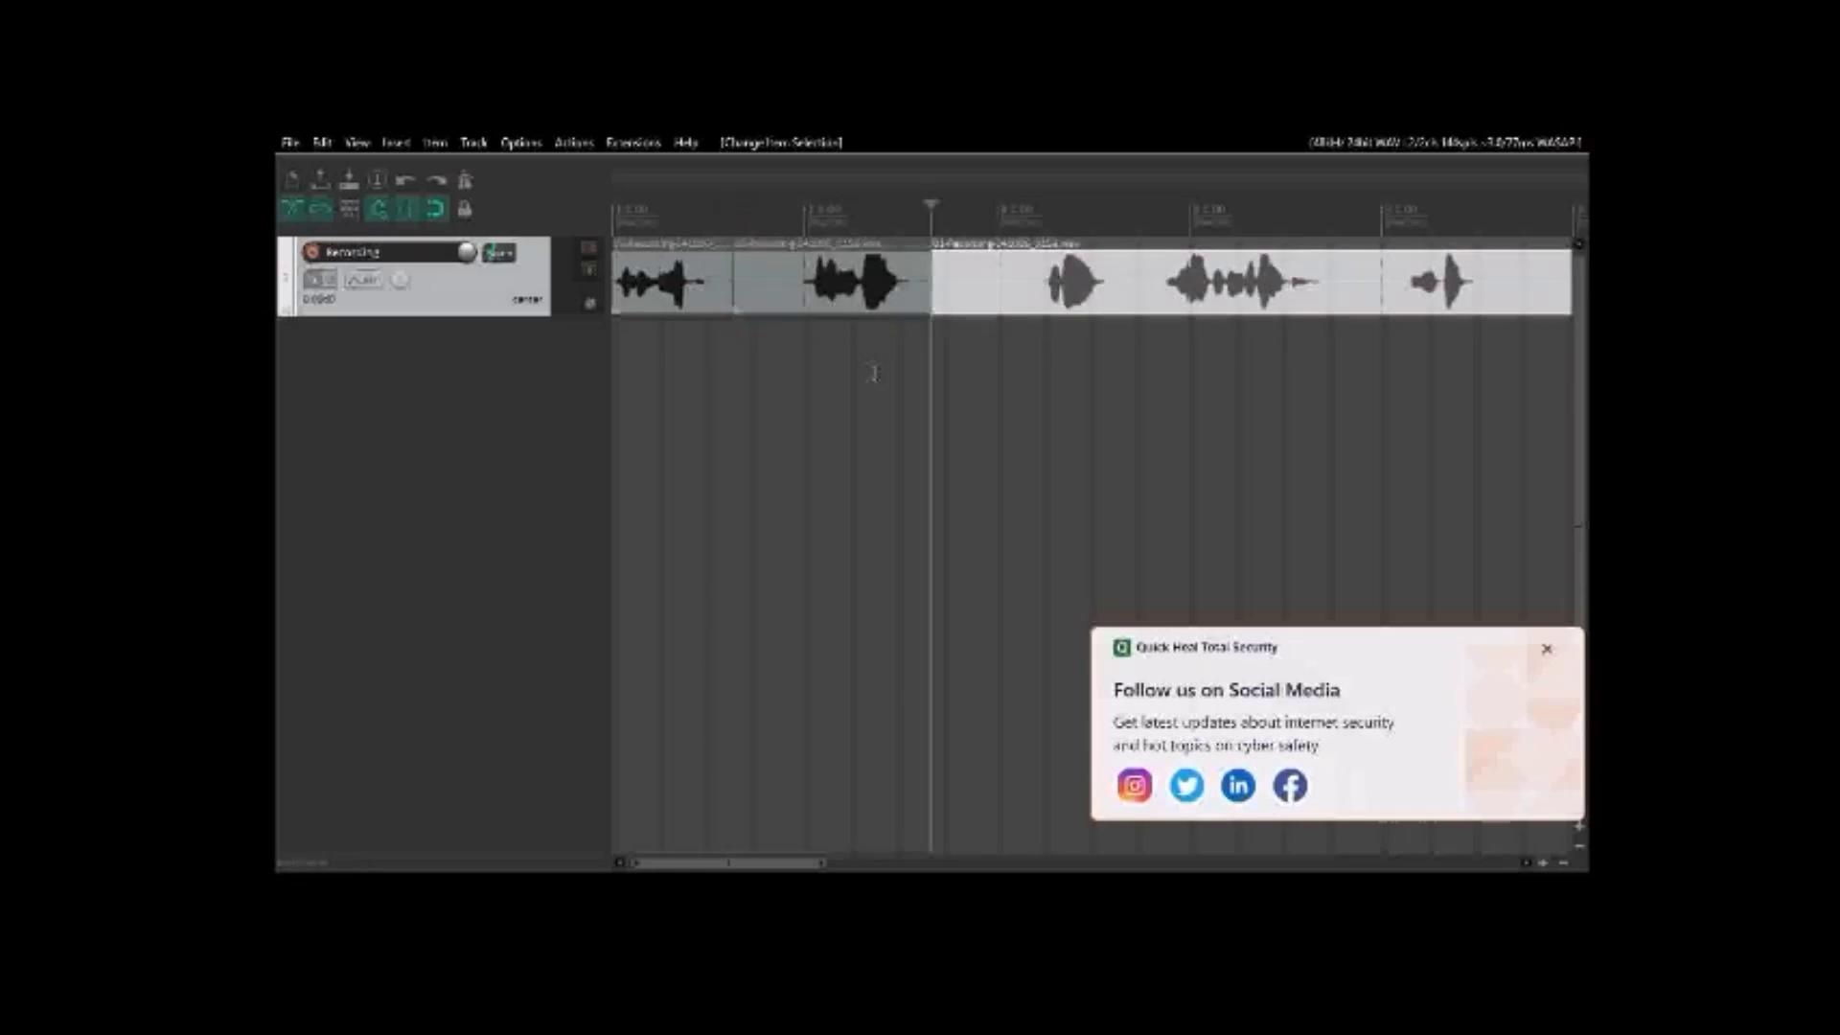
key(space)
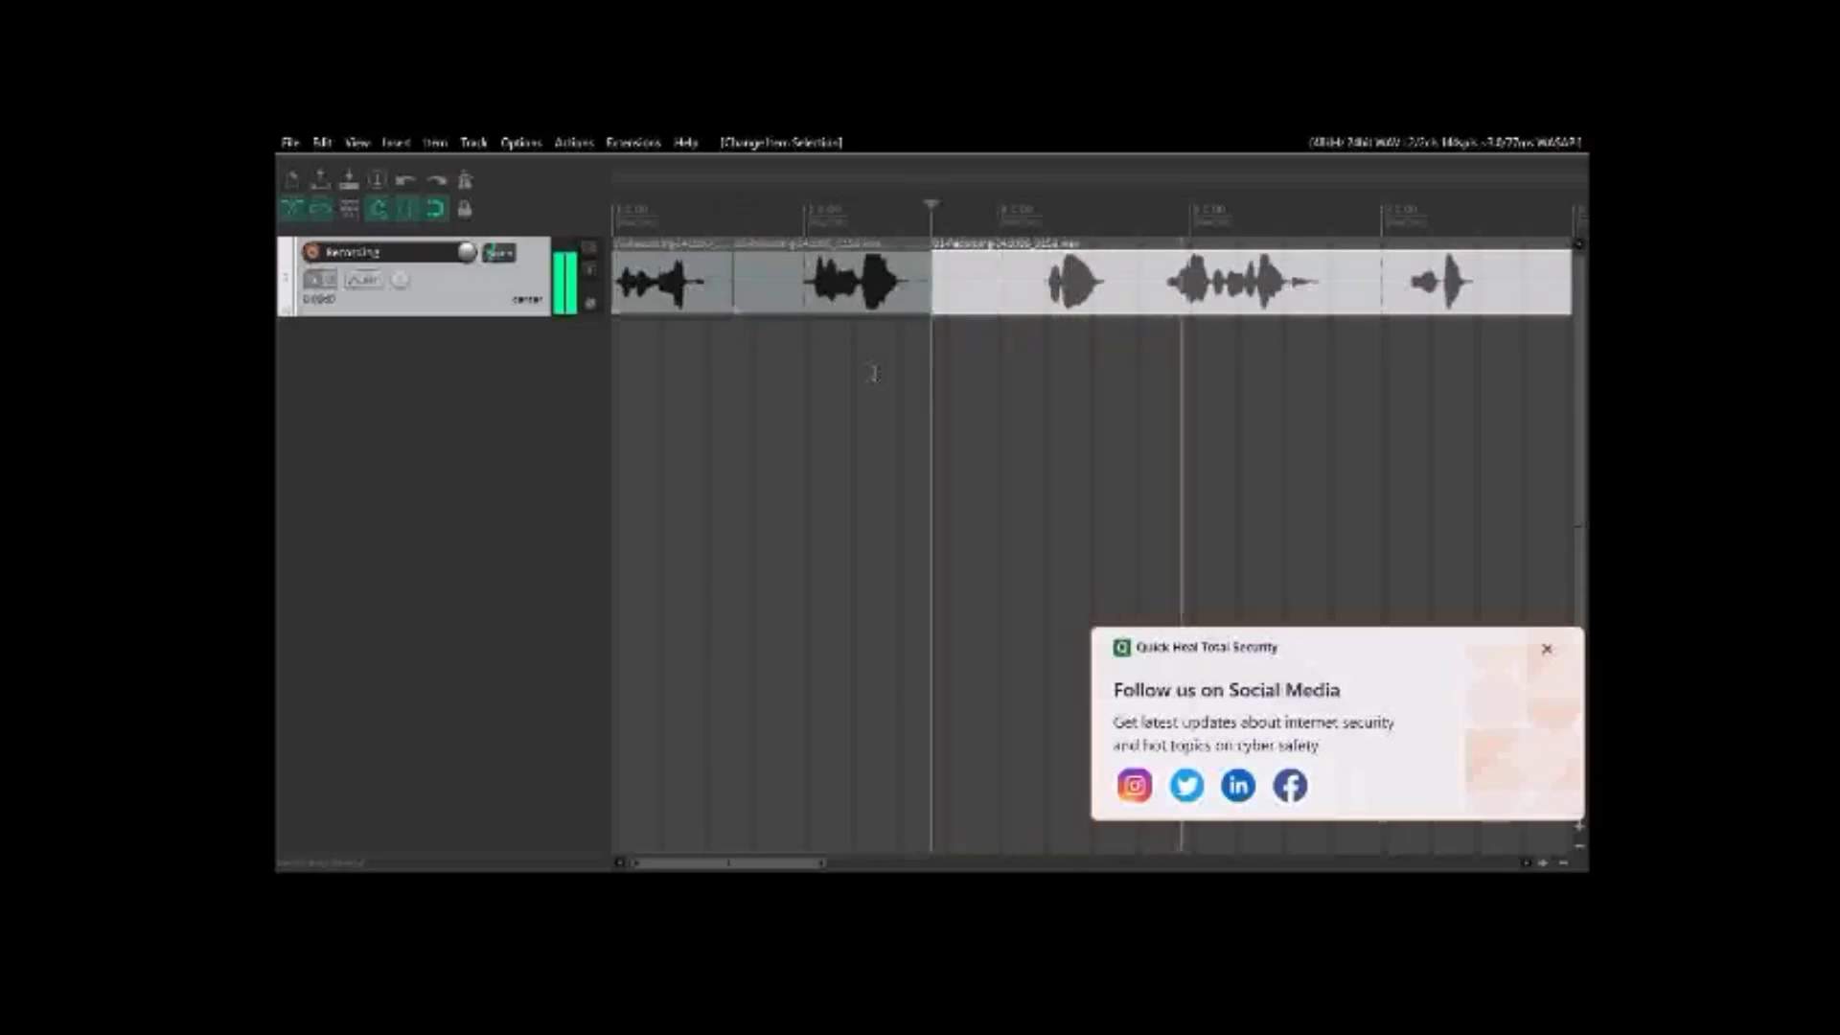
key(space)
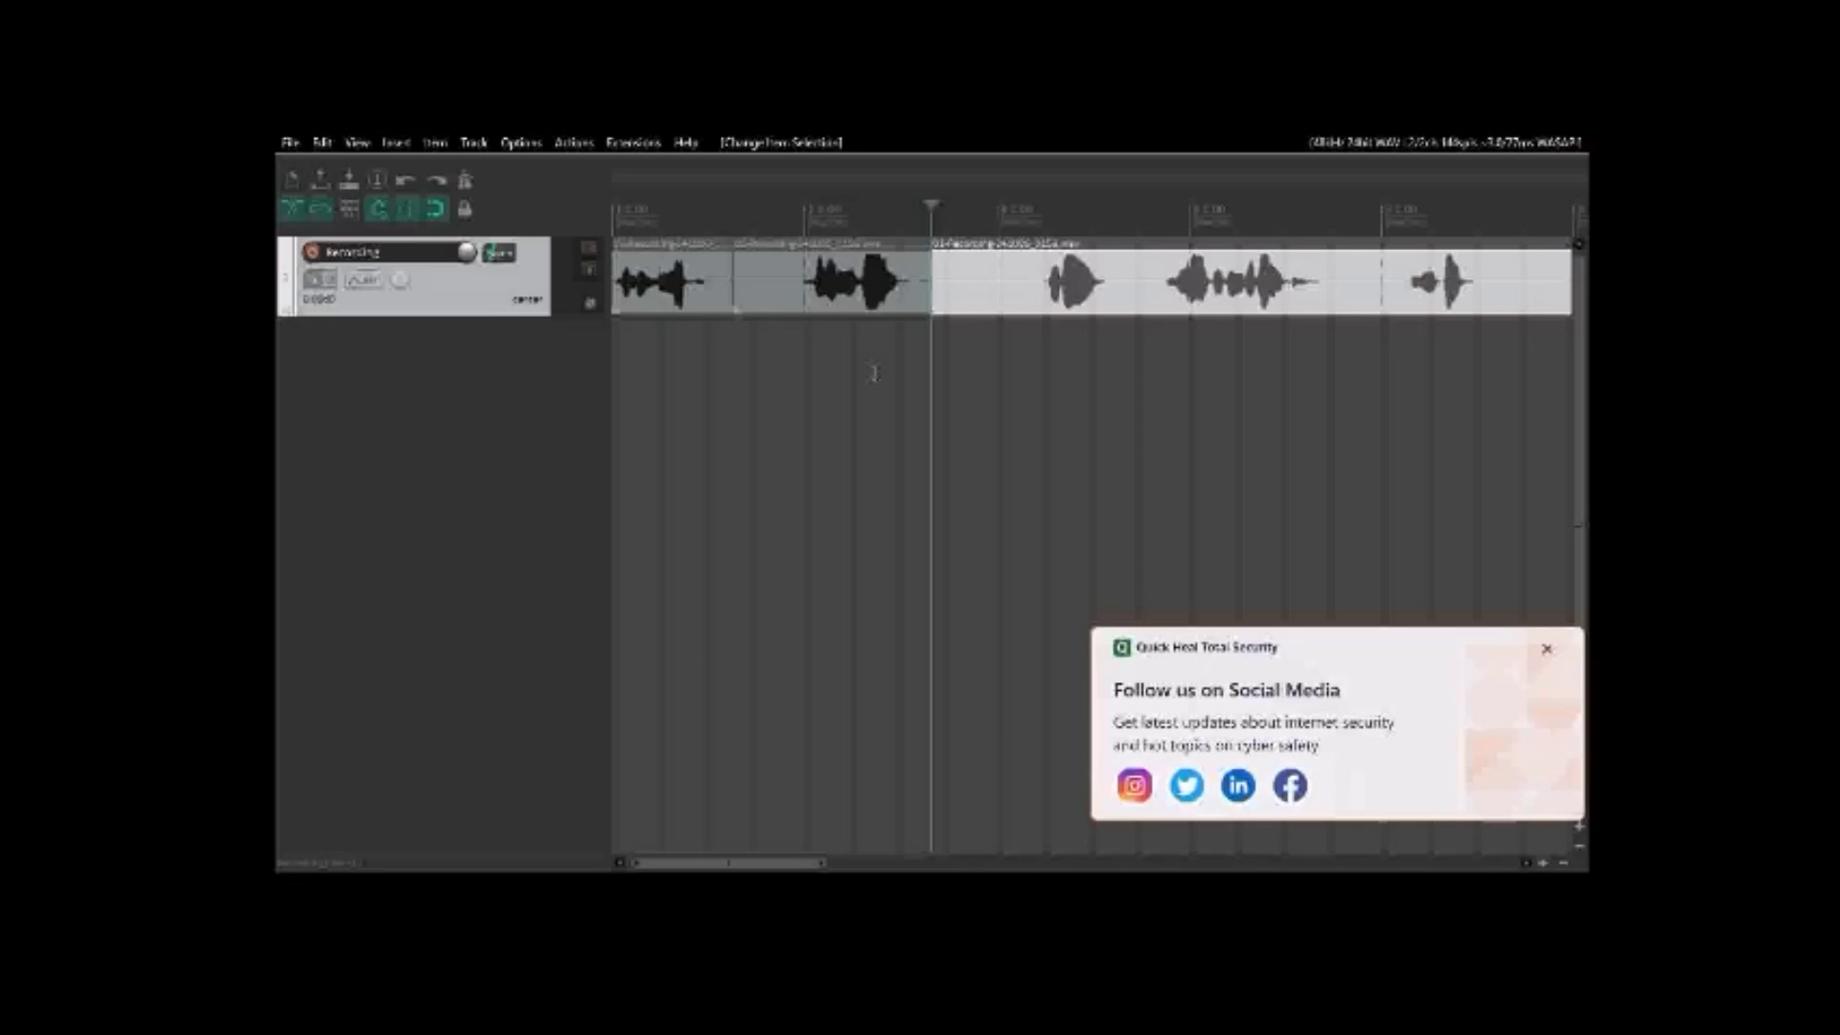
Try deleting the middle item with ripple editing off, play from the project start, and undo the deletion.
key(ctrl+Left)
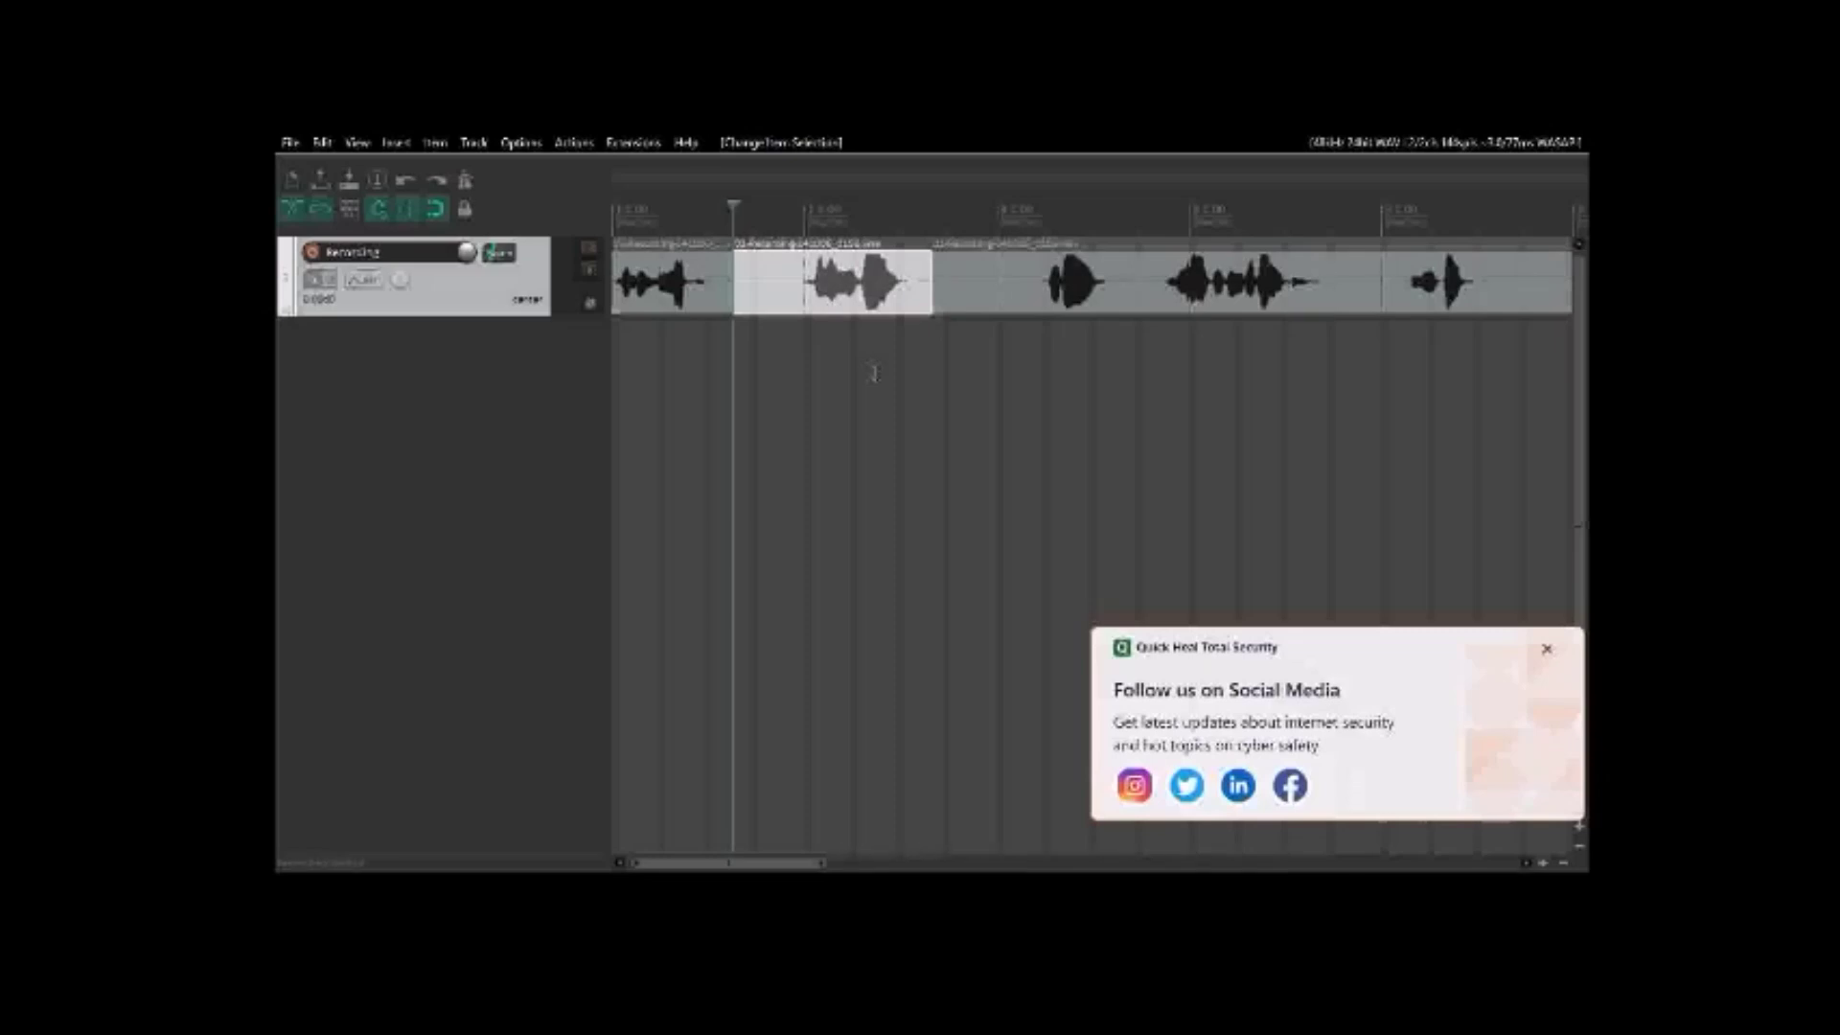
key(space)
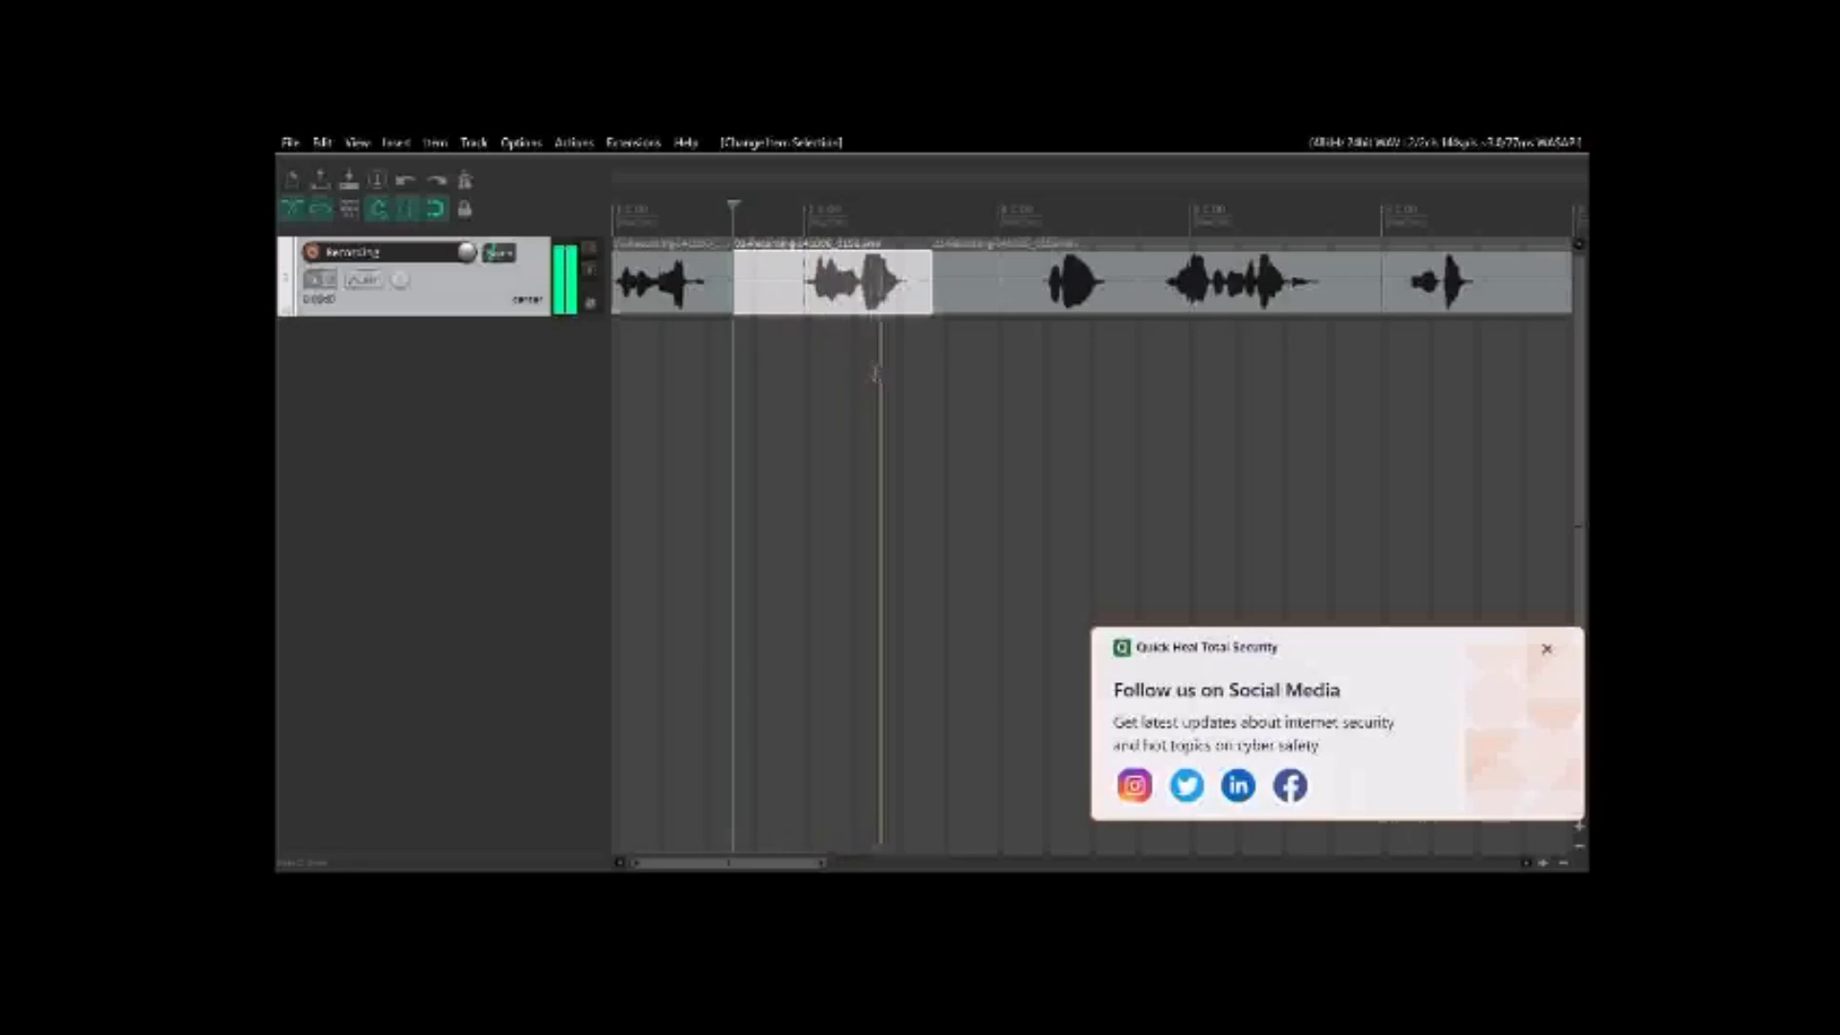
key(space)
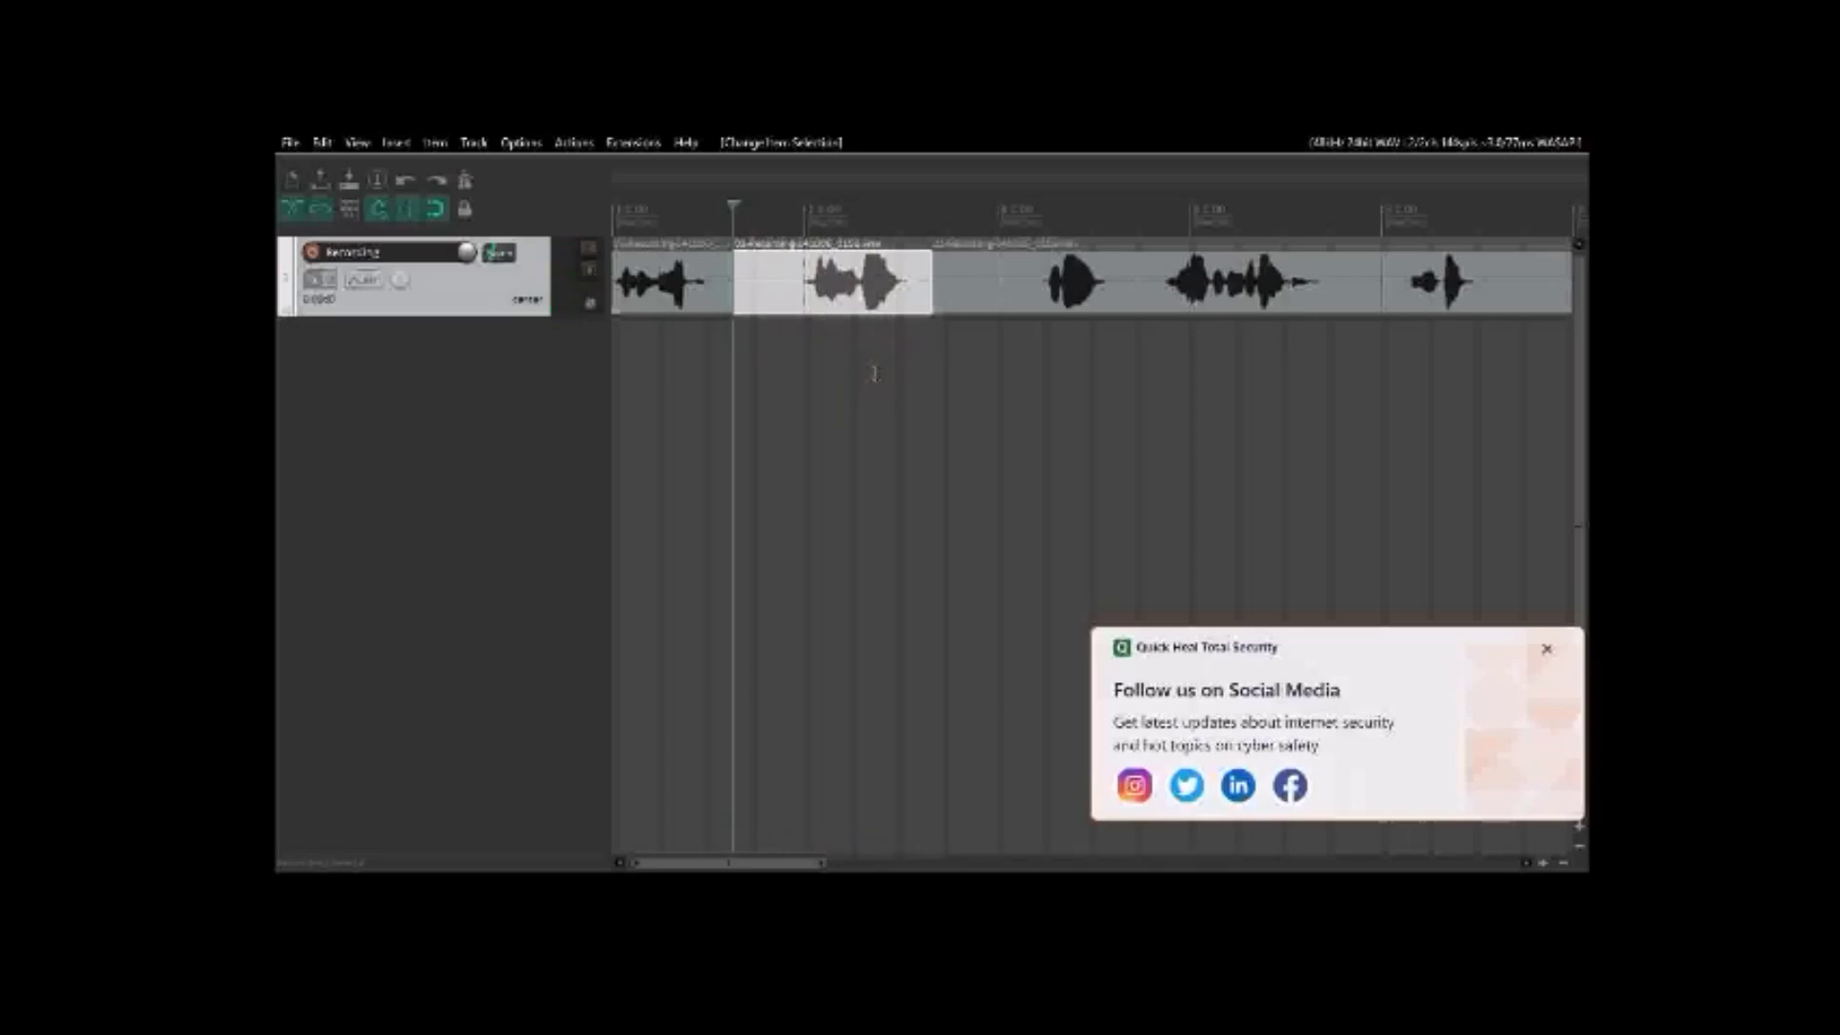
key(Delete)
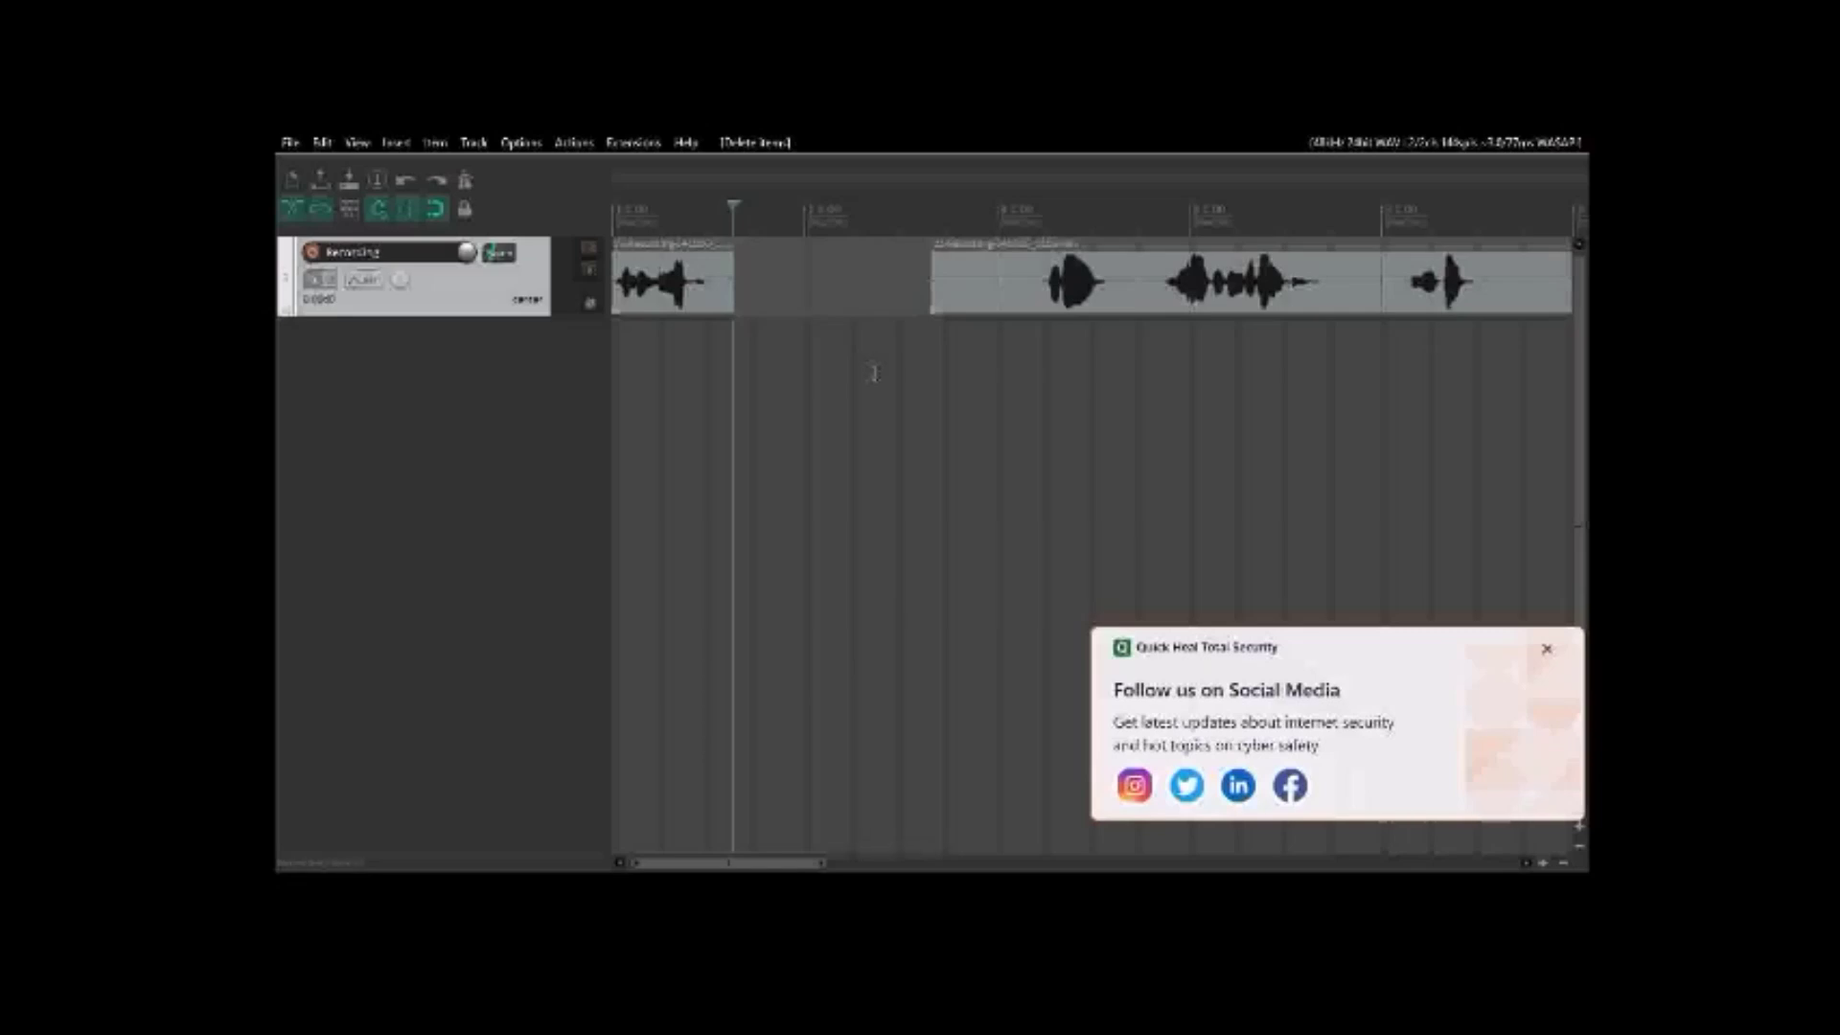
key(Home)
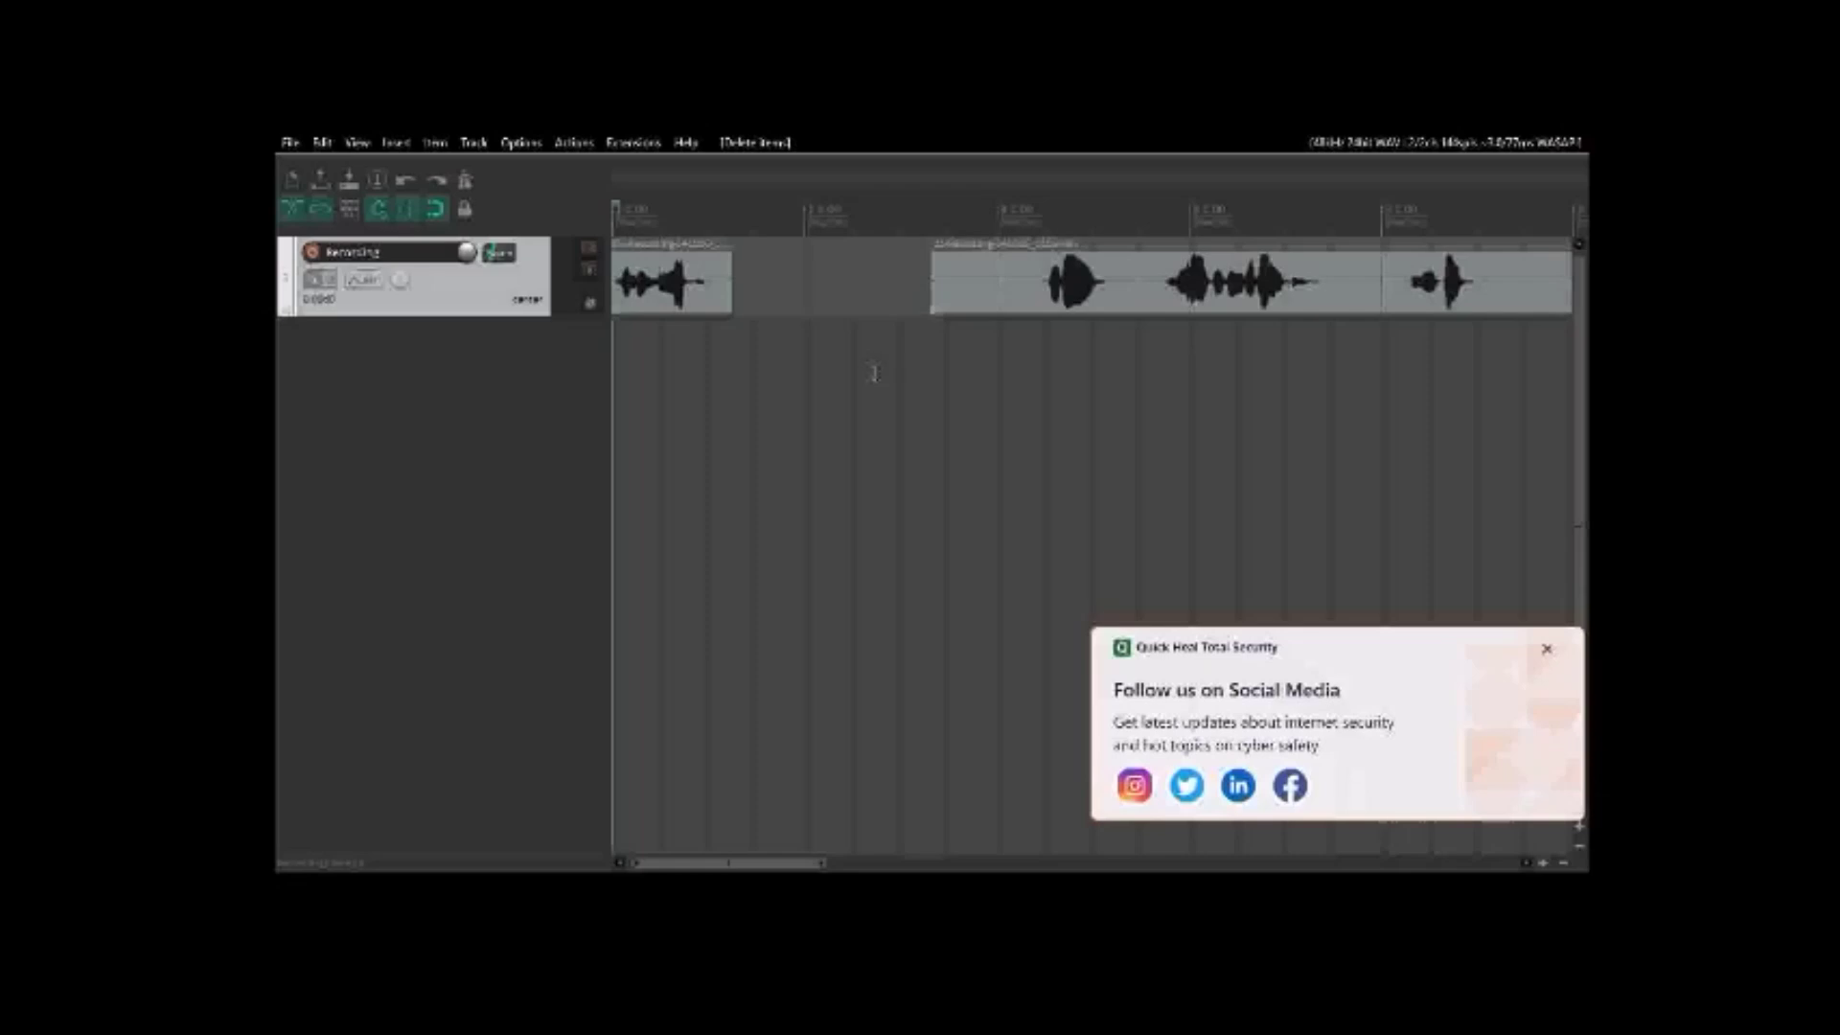
key(space)
key(ctrl+z)
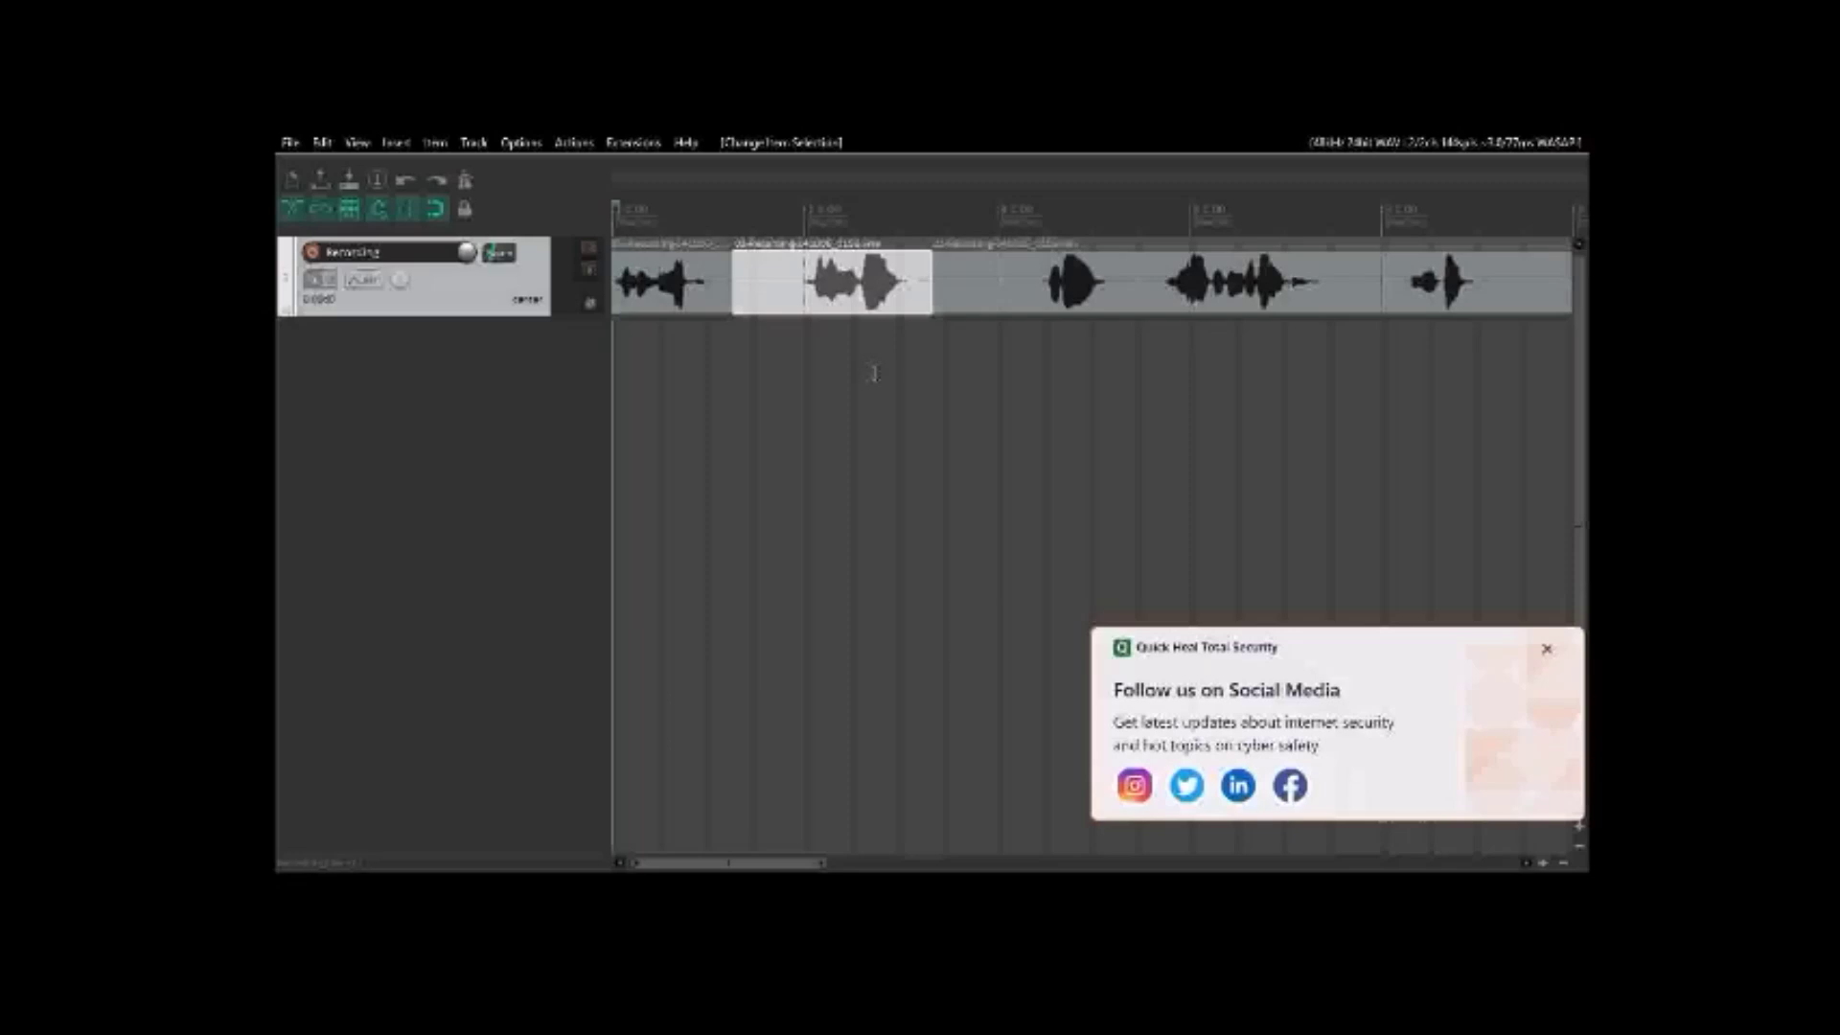
Delete the middle item with ripple editing on and play the closed-up audio from the project start.
key(ctrl+Left)
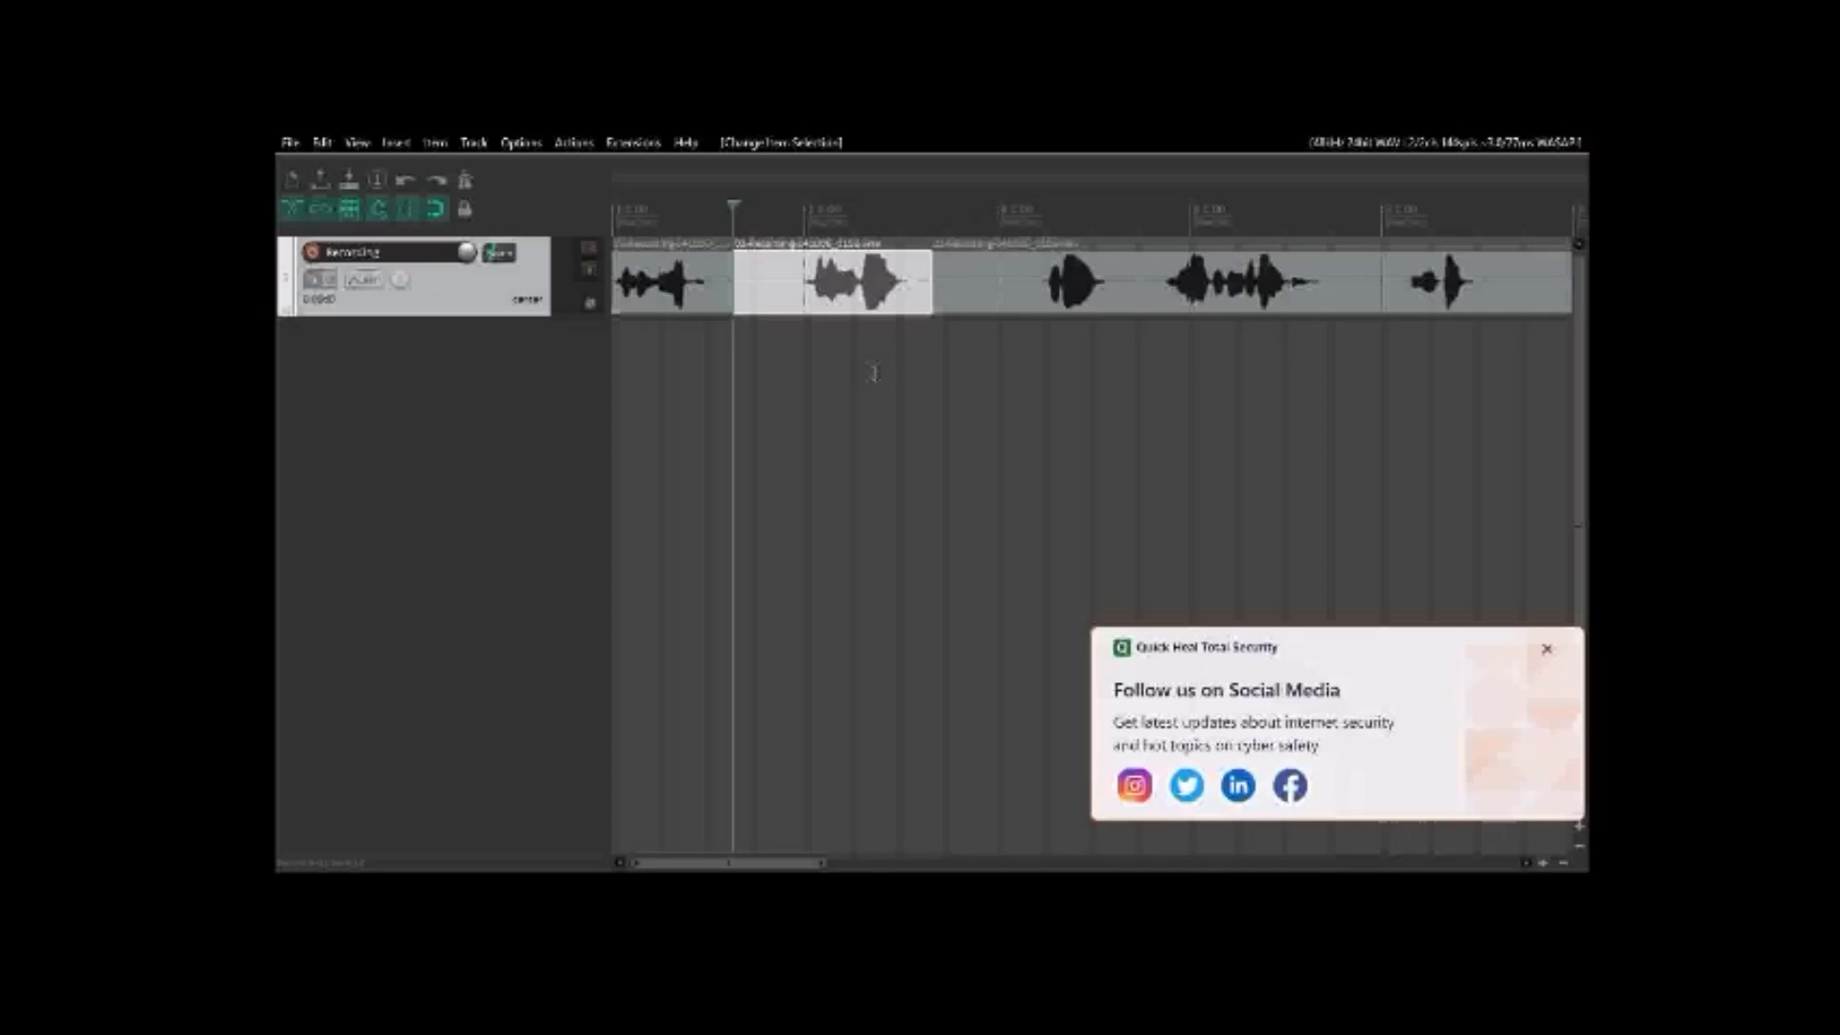
key(Delete)
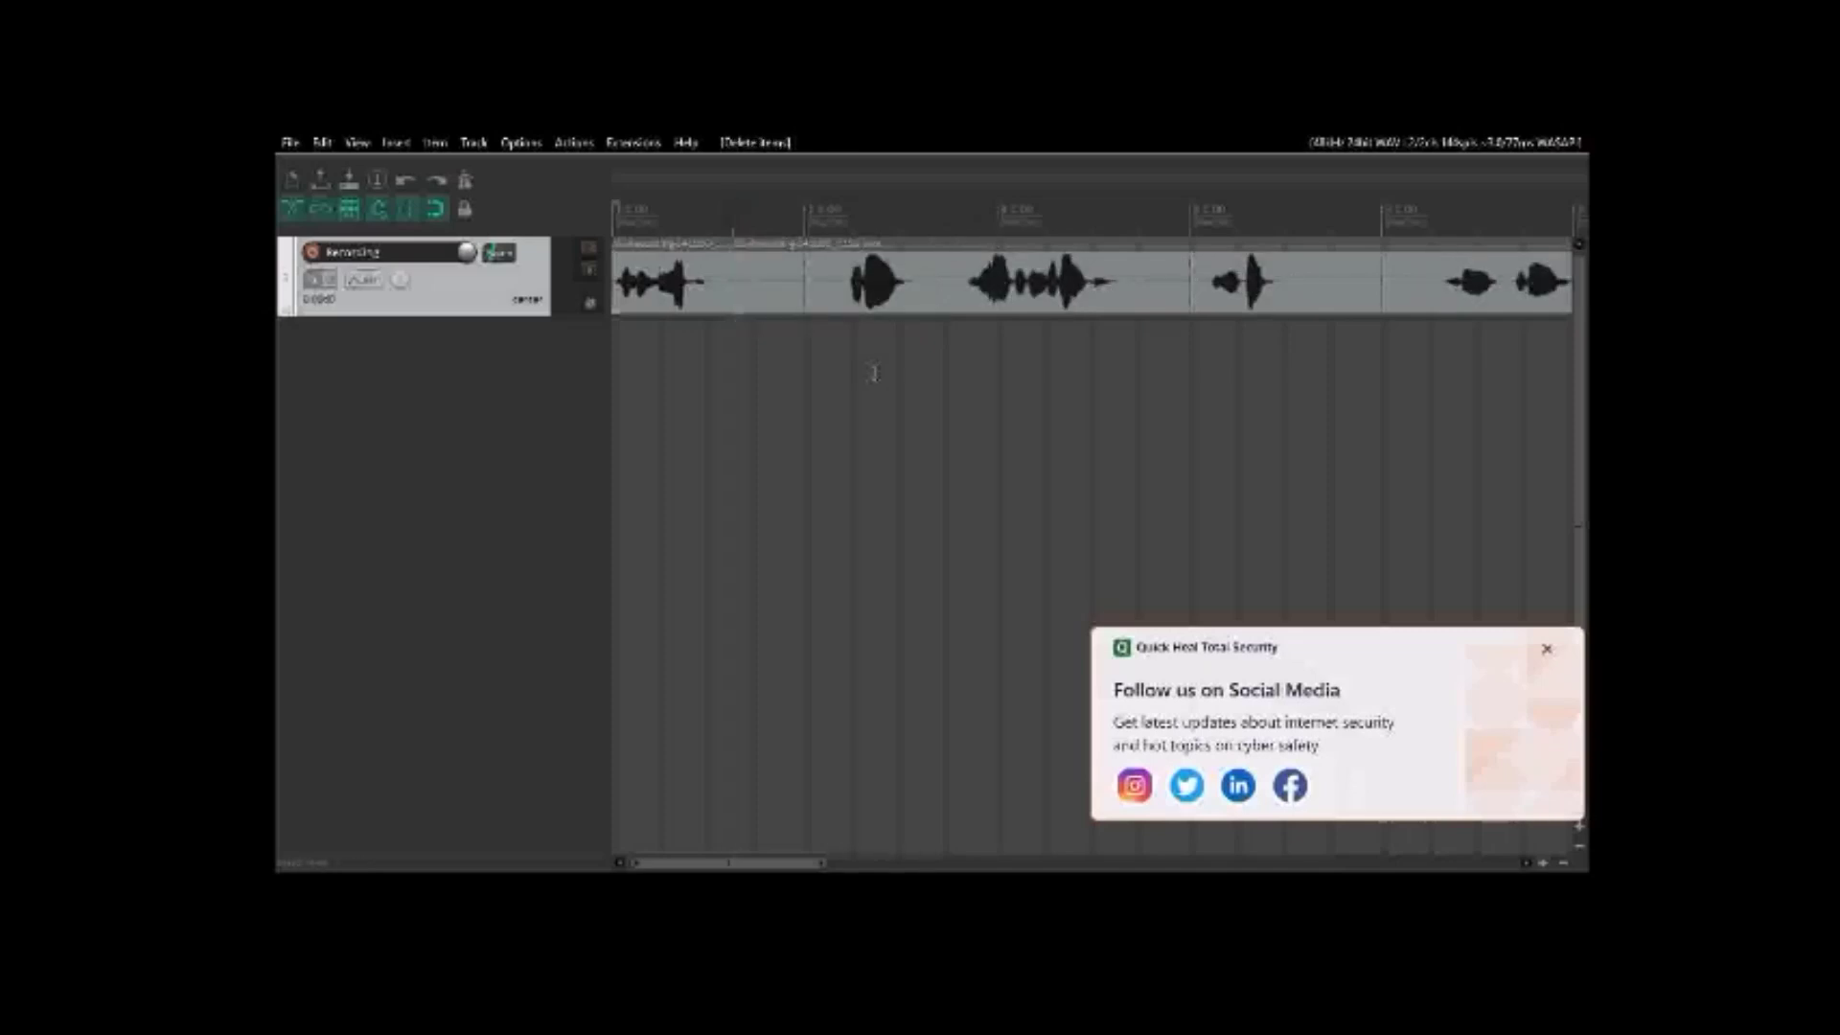
key(Home)
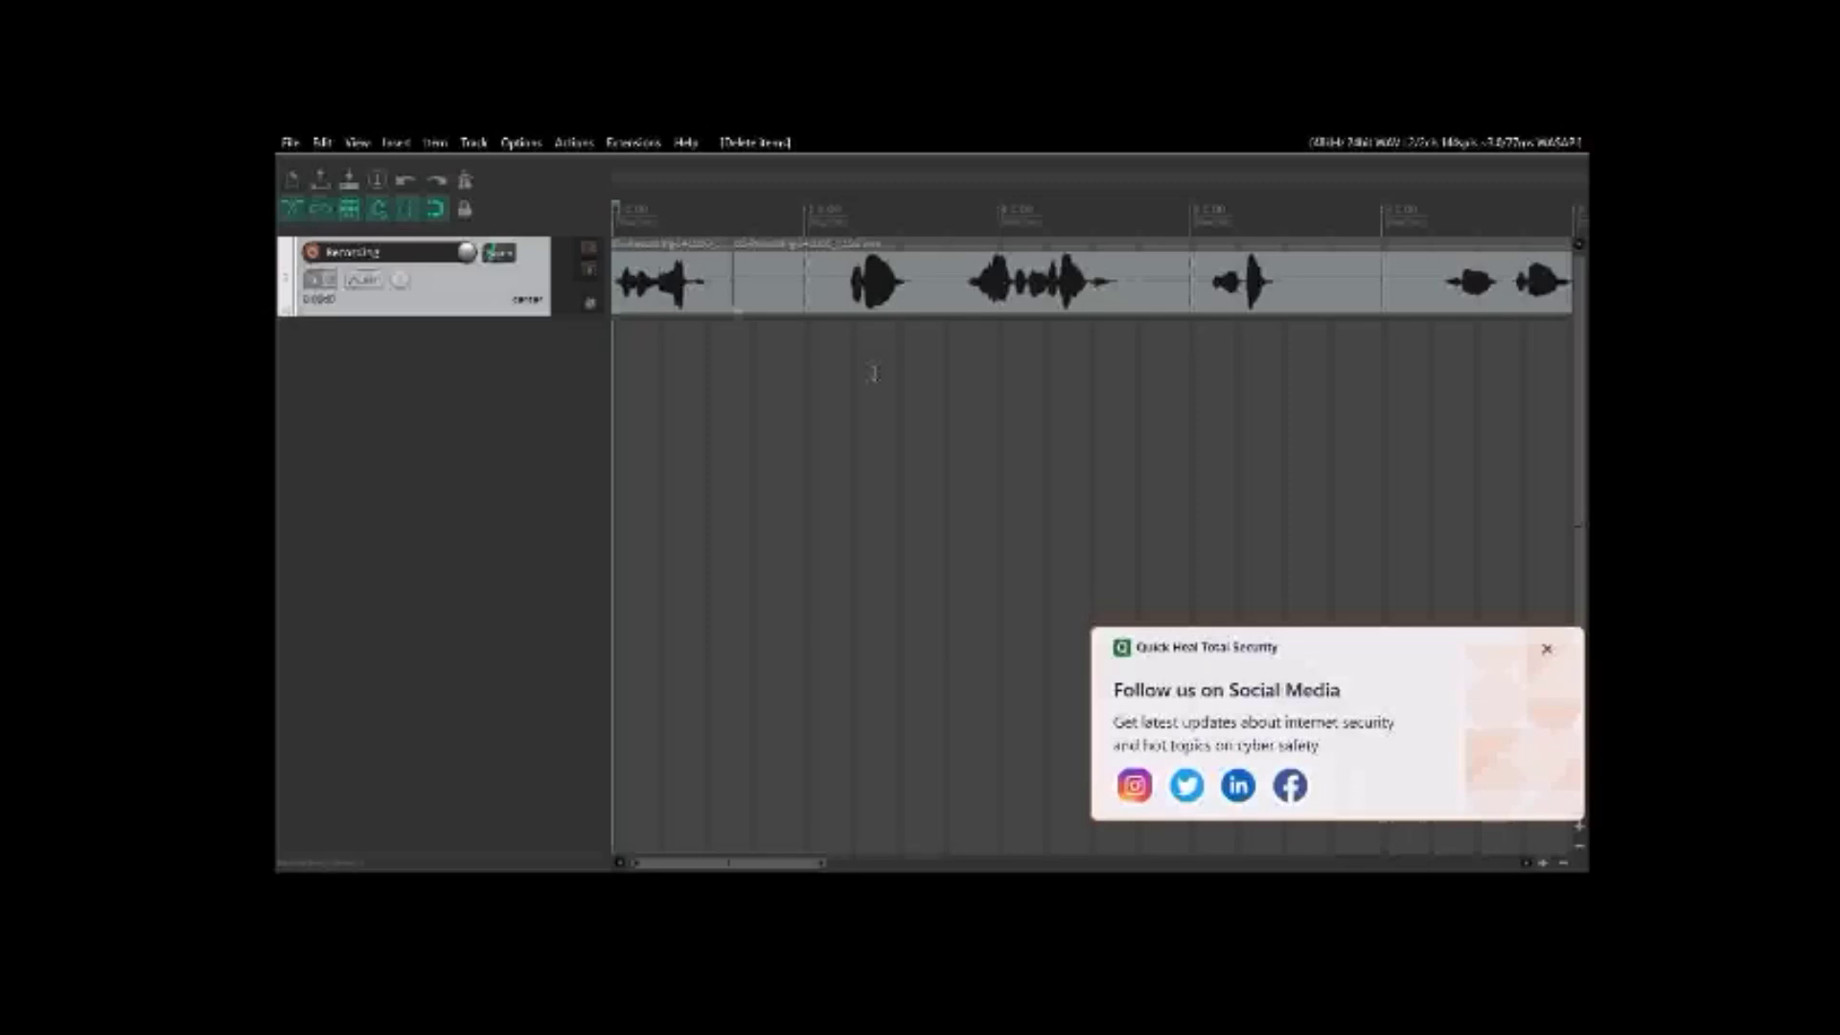
key(space)
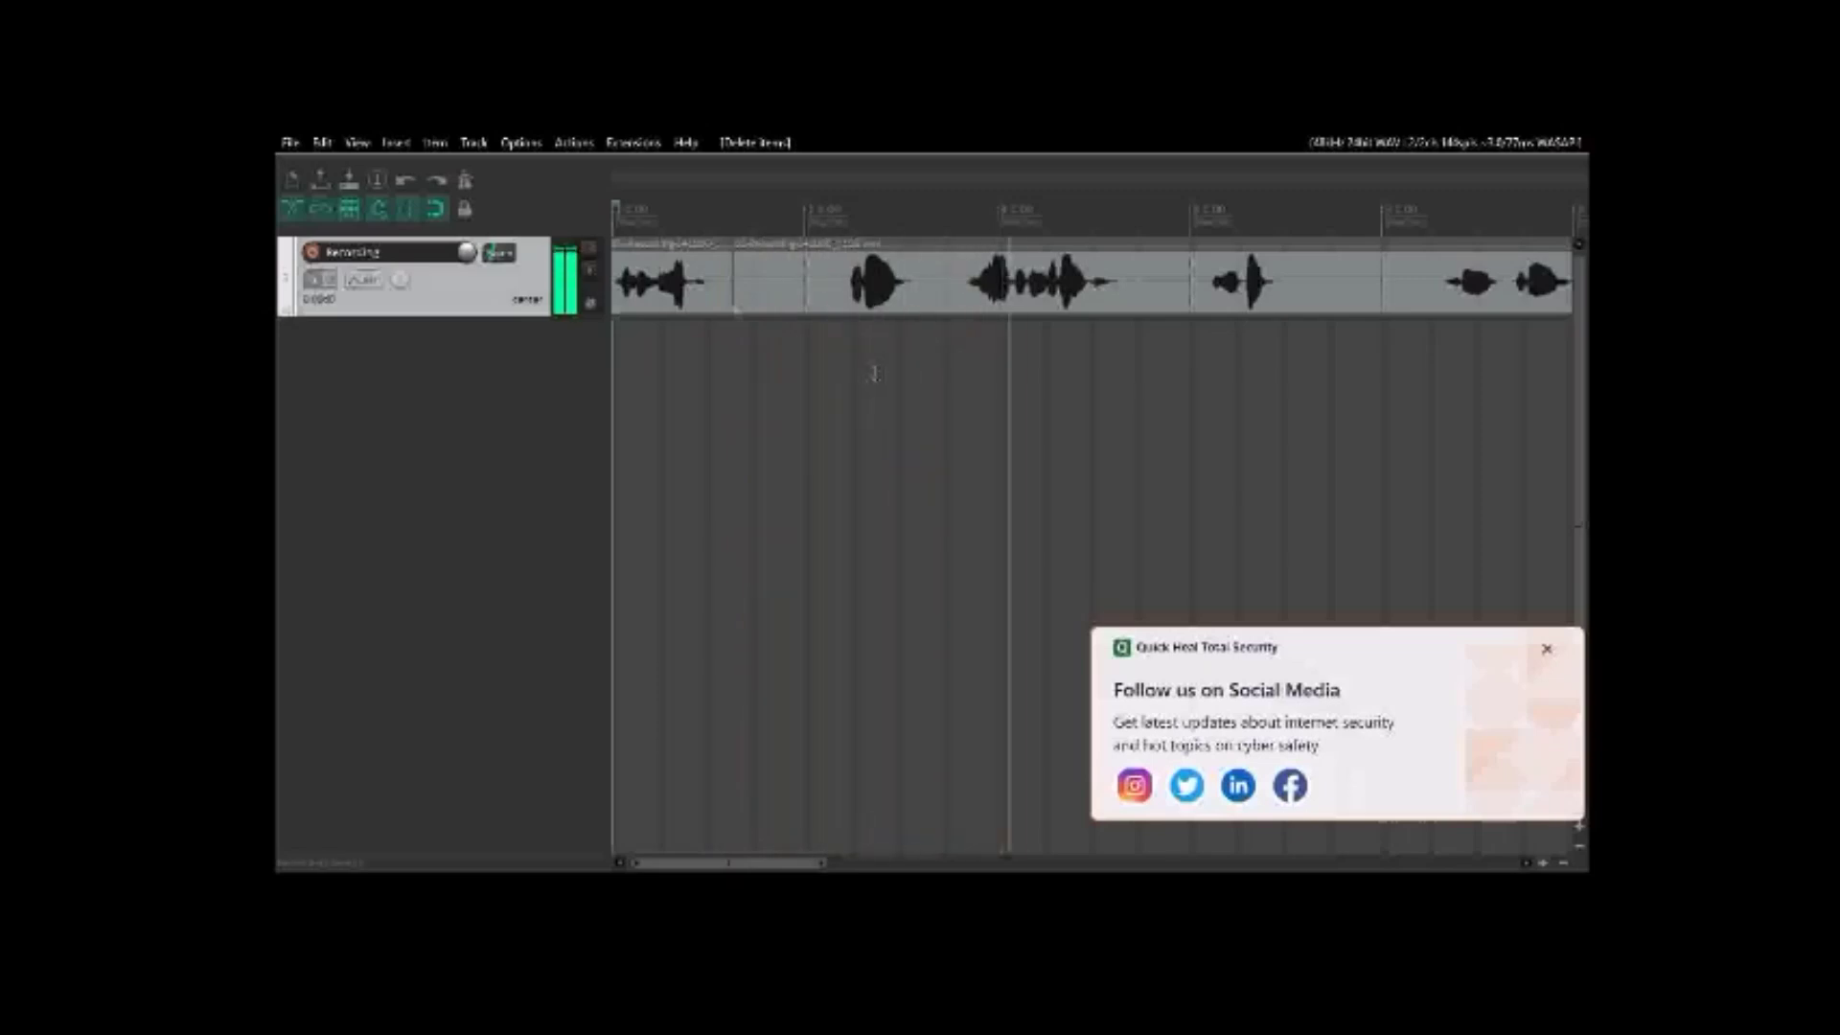
key(space)
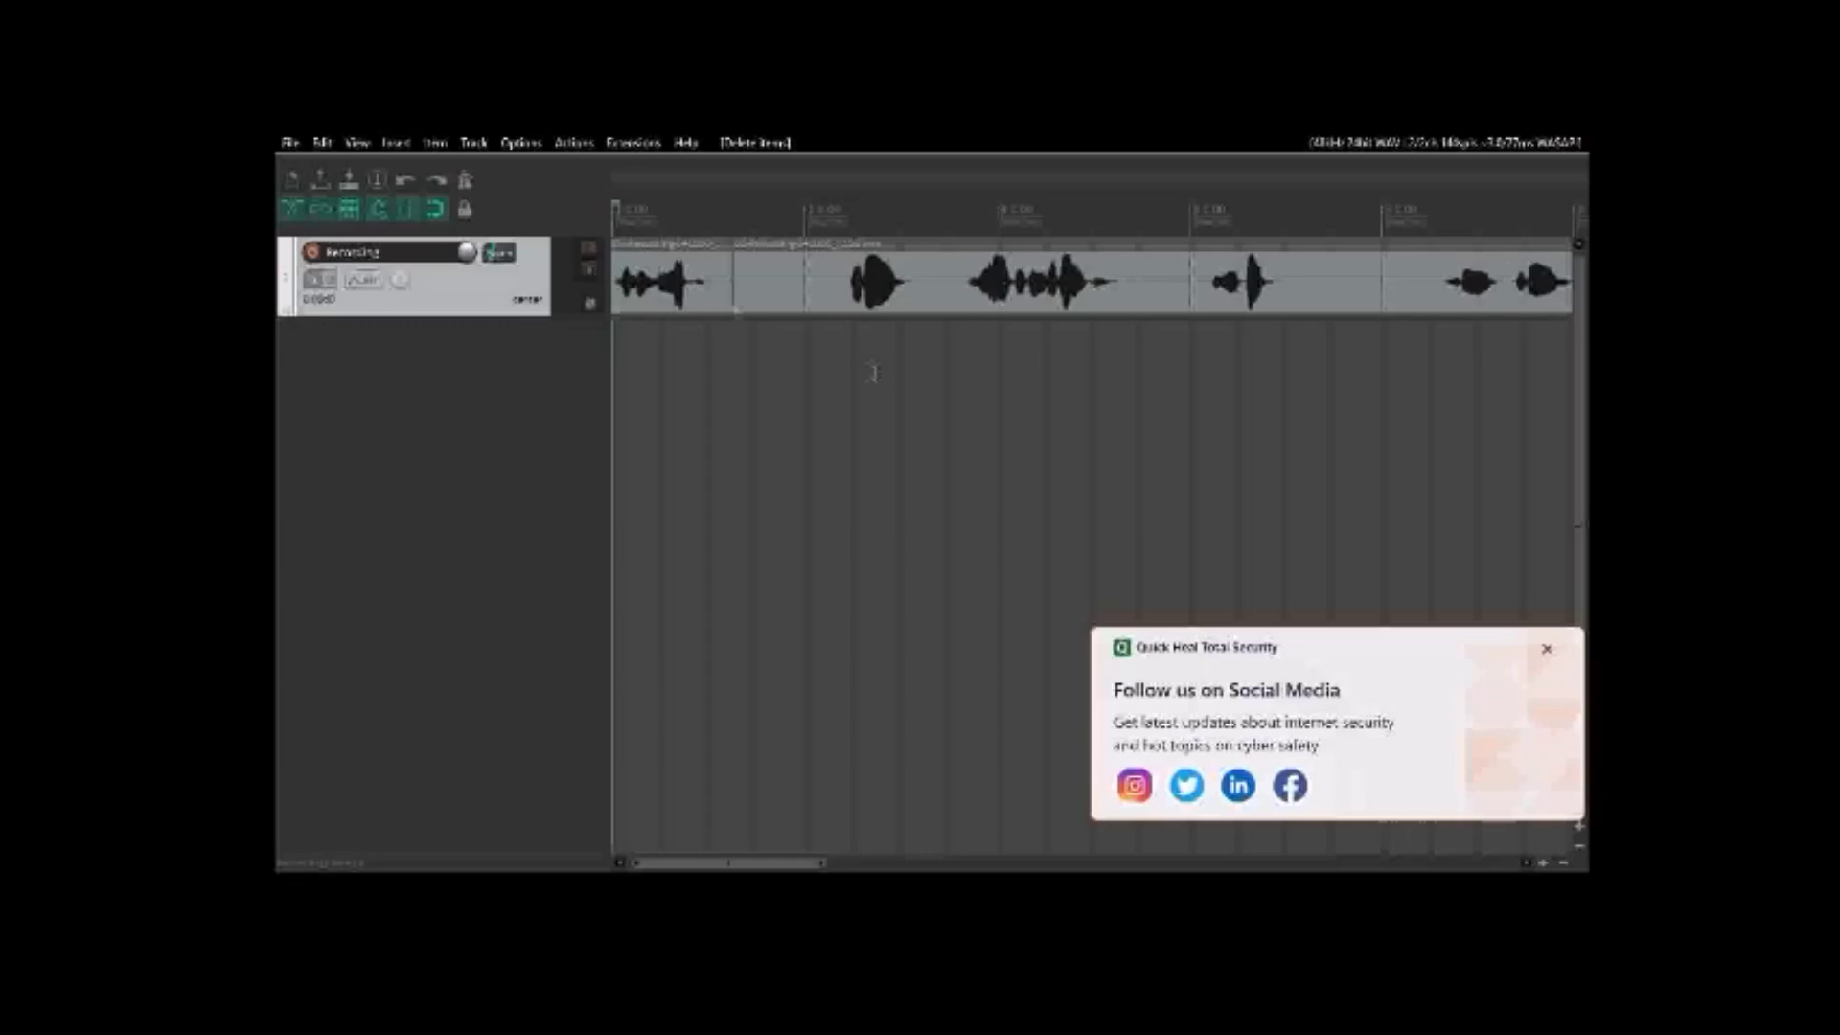
Audition the last phrases of the take from an edit cursor position shortly before the project end.
key(space)
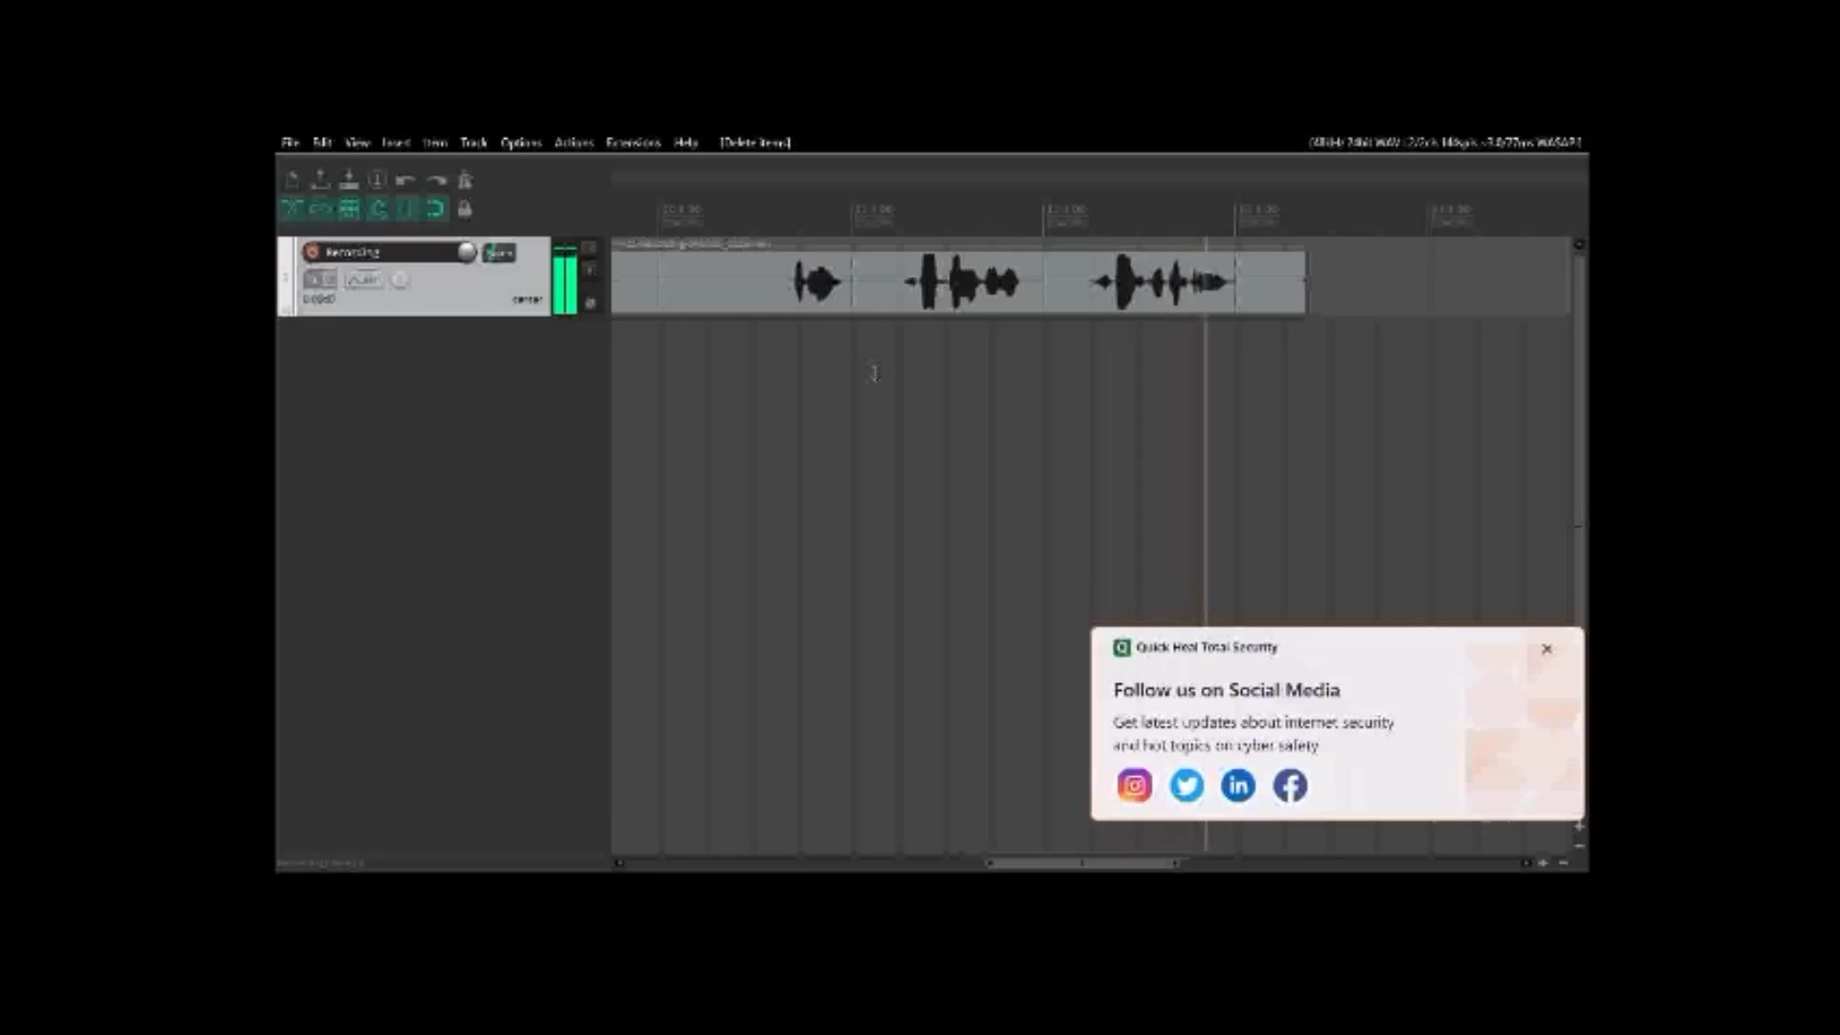
key(space)
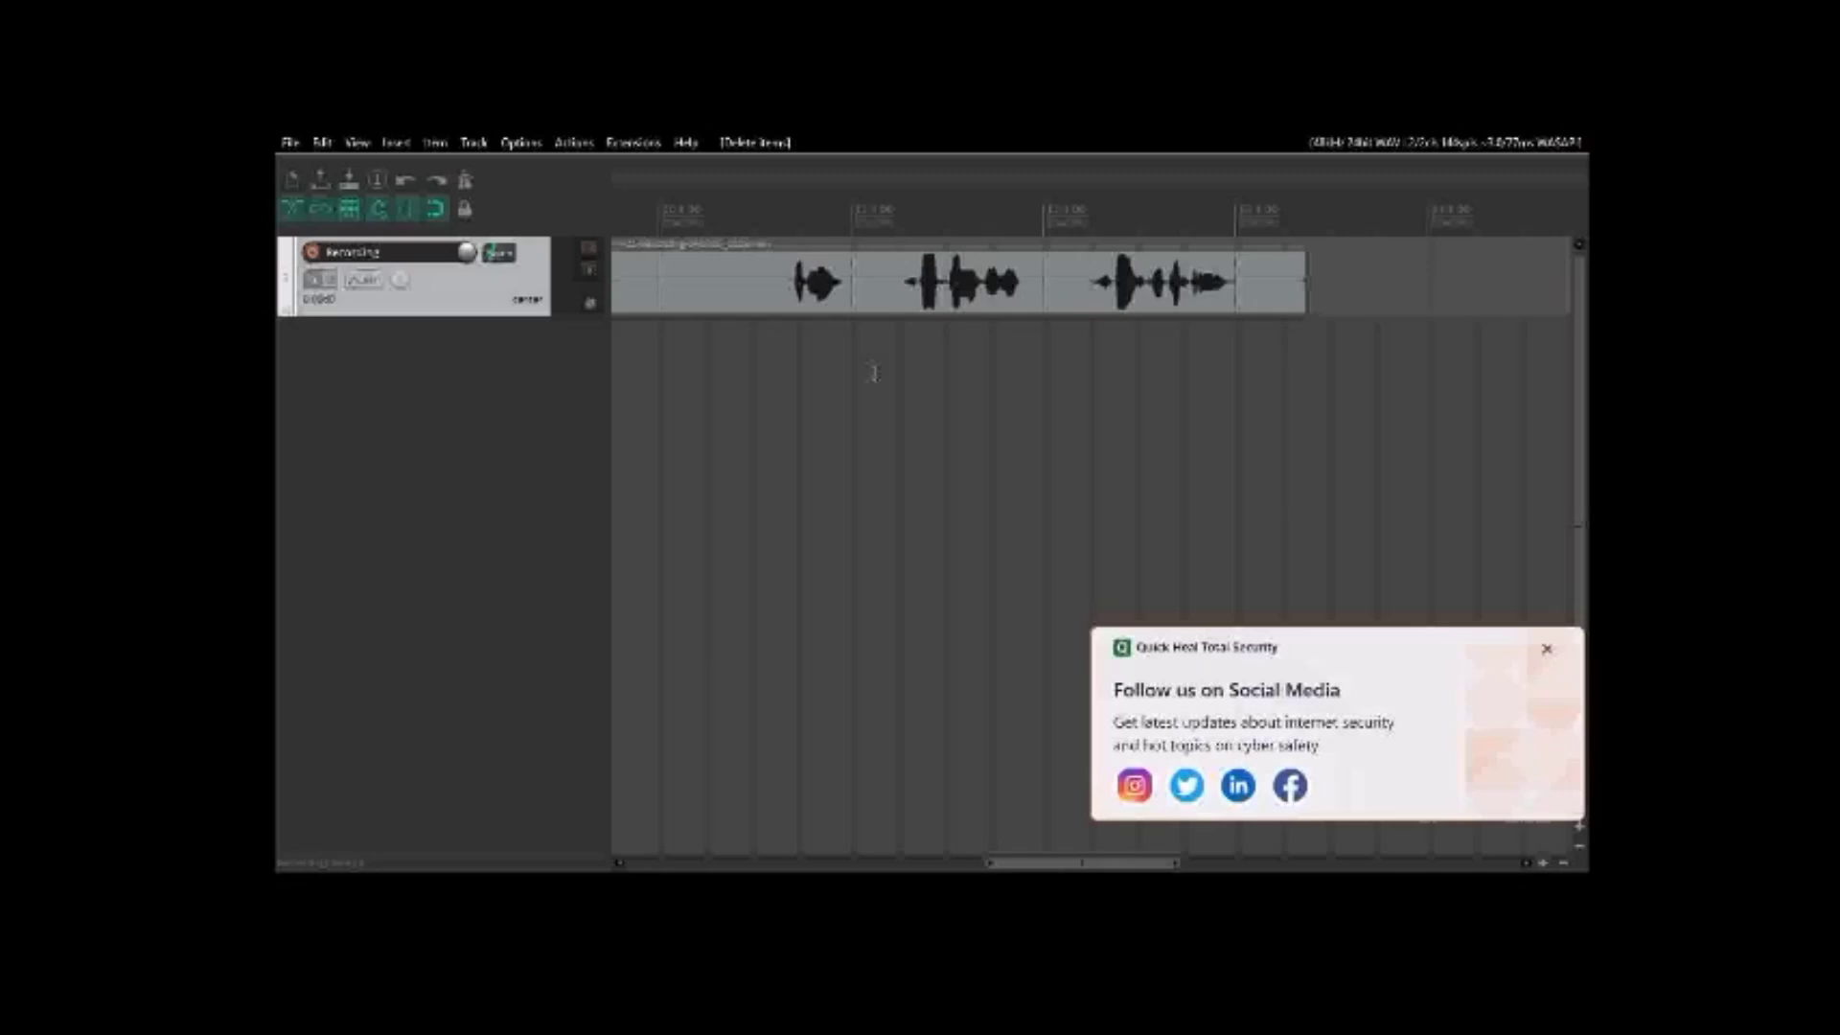
key(End)
key(Left)
key(Left)
key(Left)
key(space)
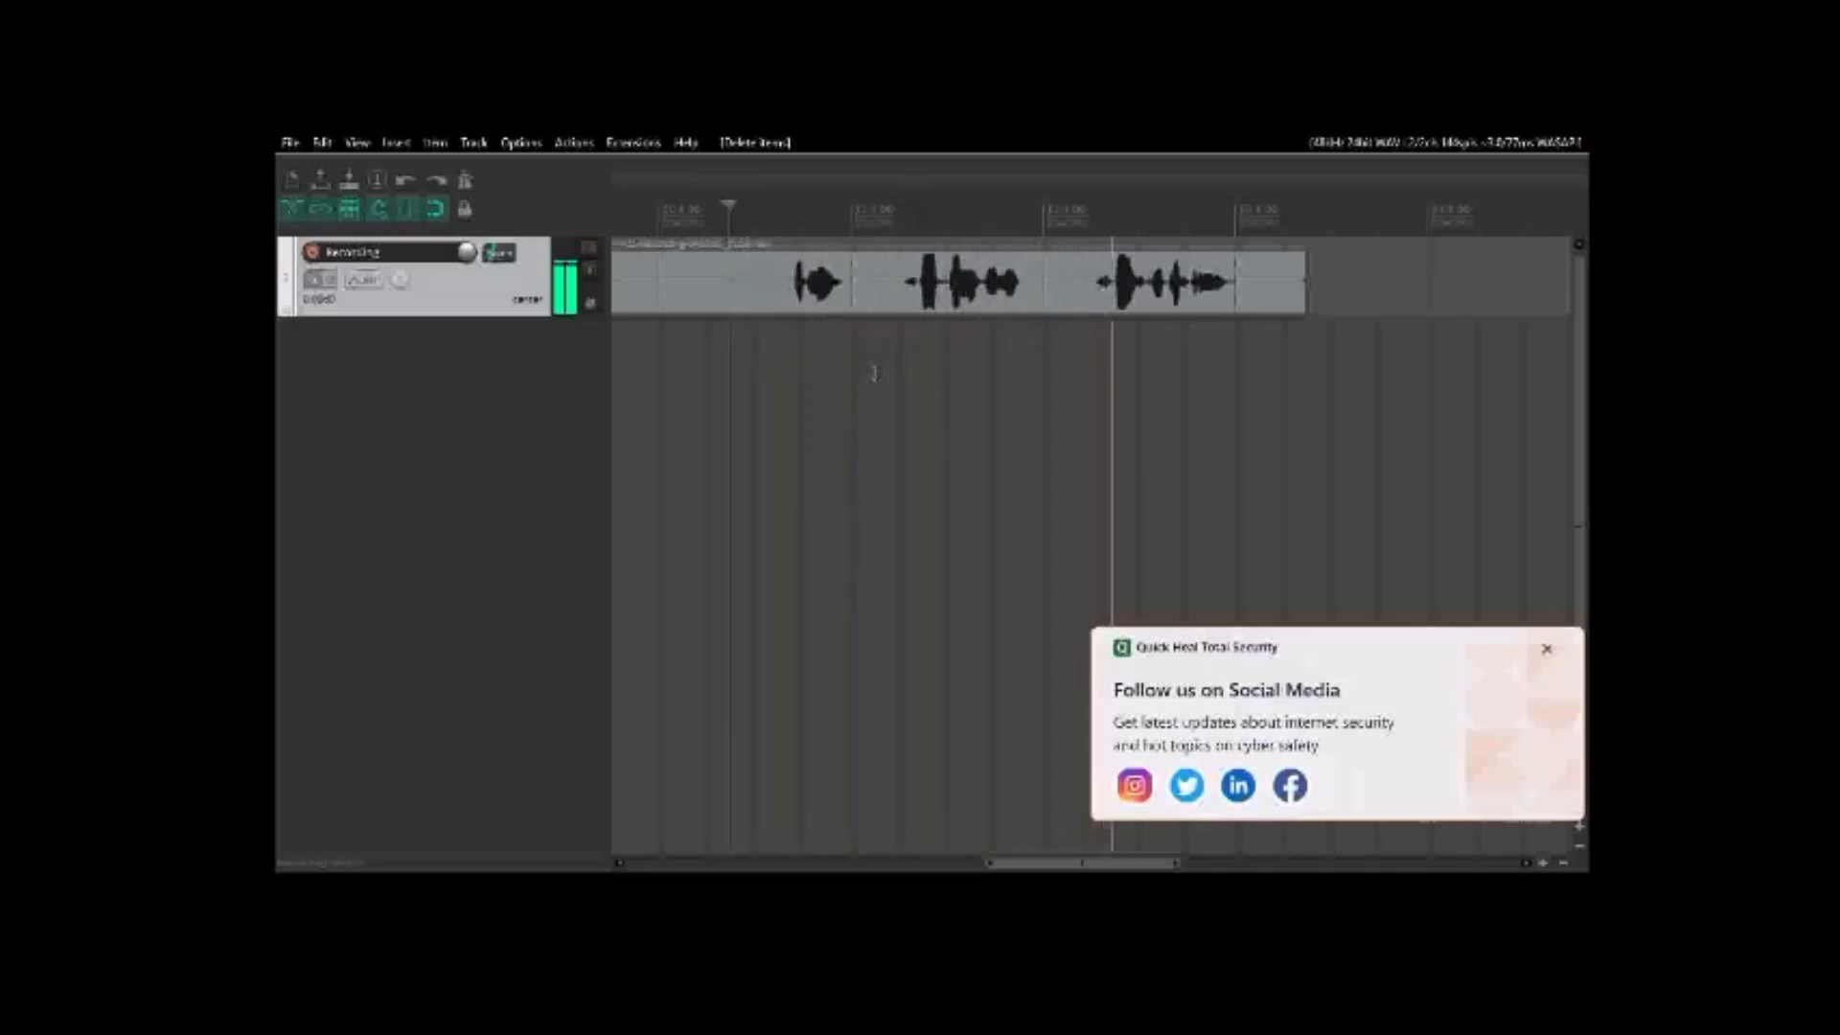
Audition the final phrases from the edit cursor and split the take at that position.
key(space)
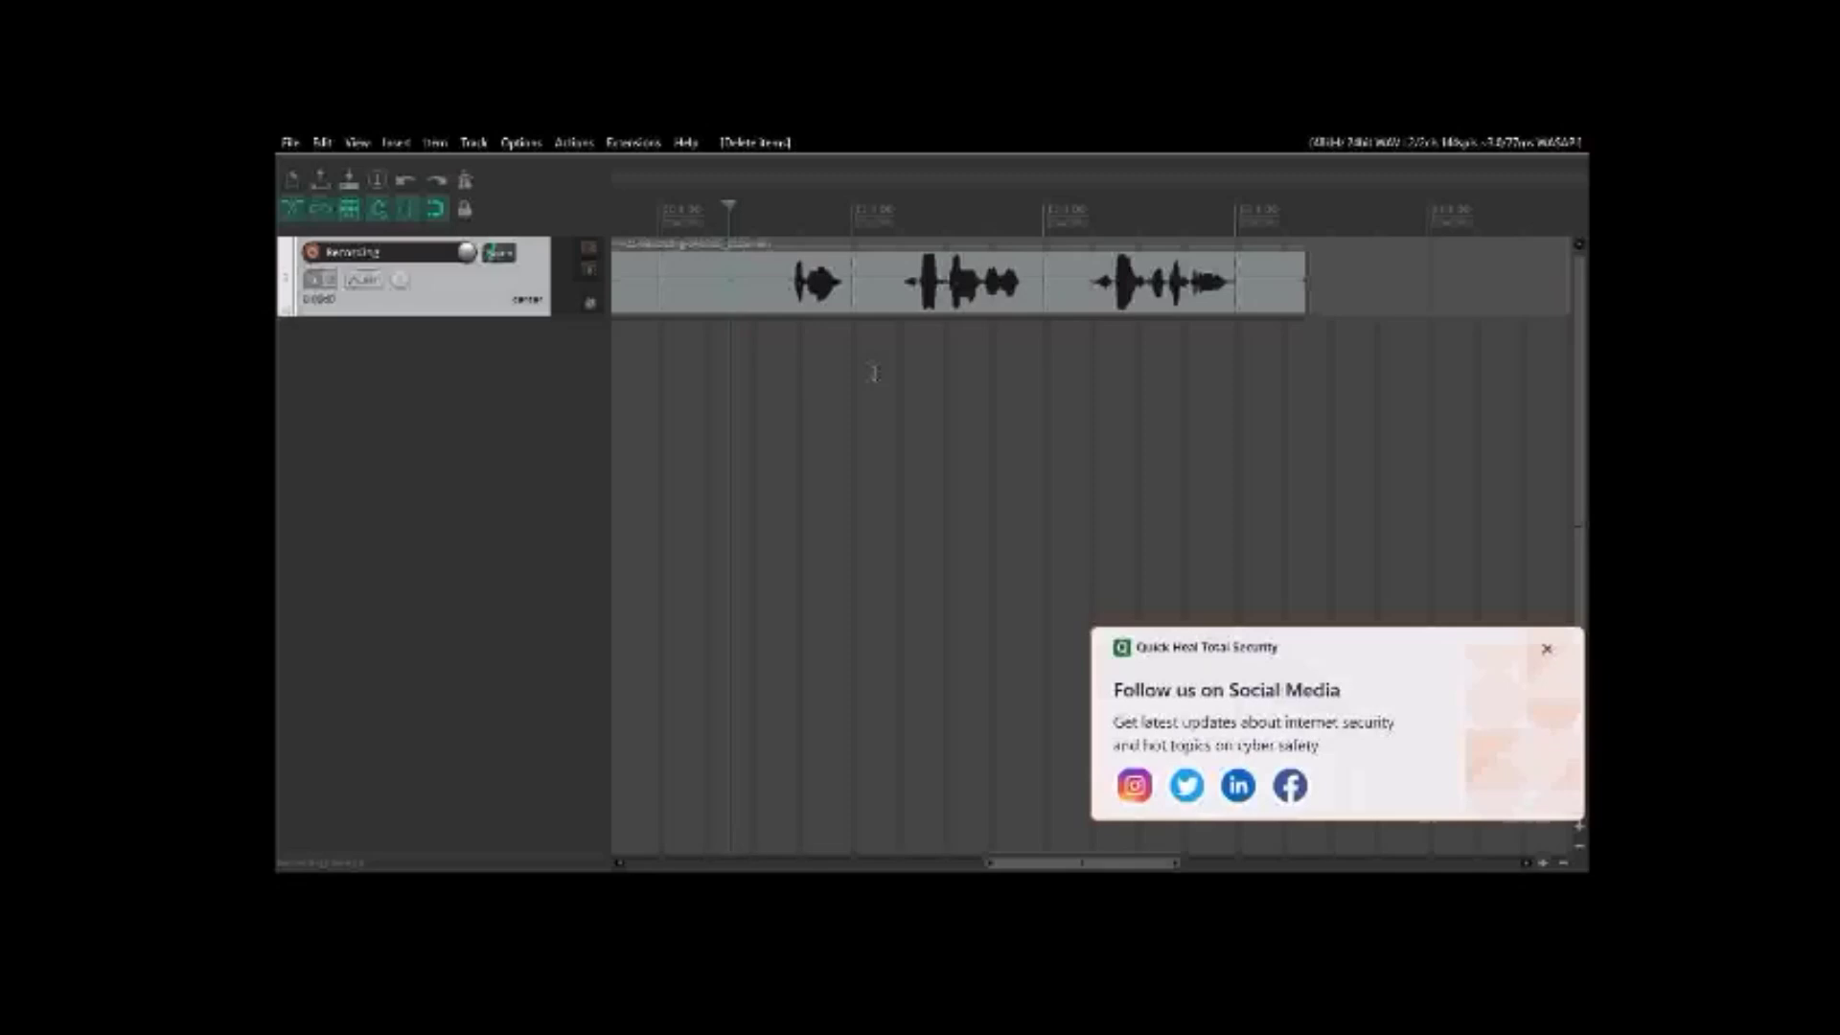
key(space)
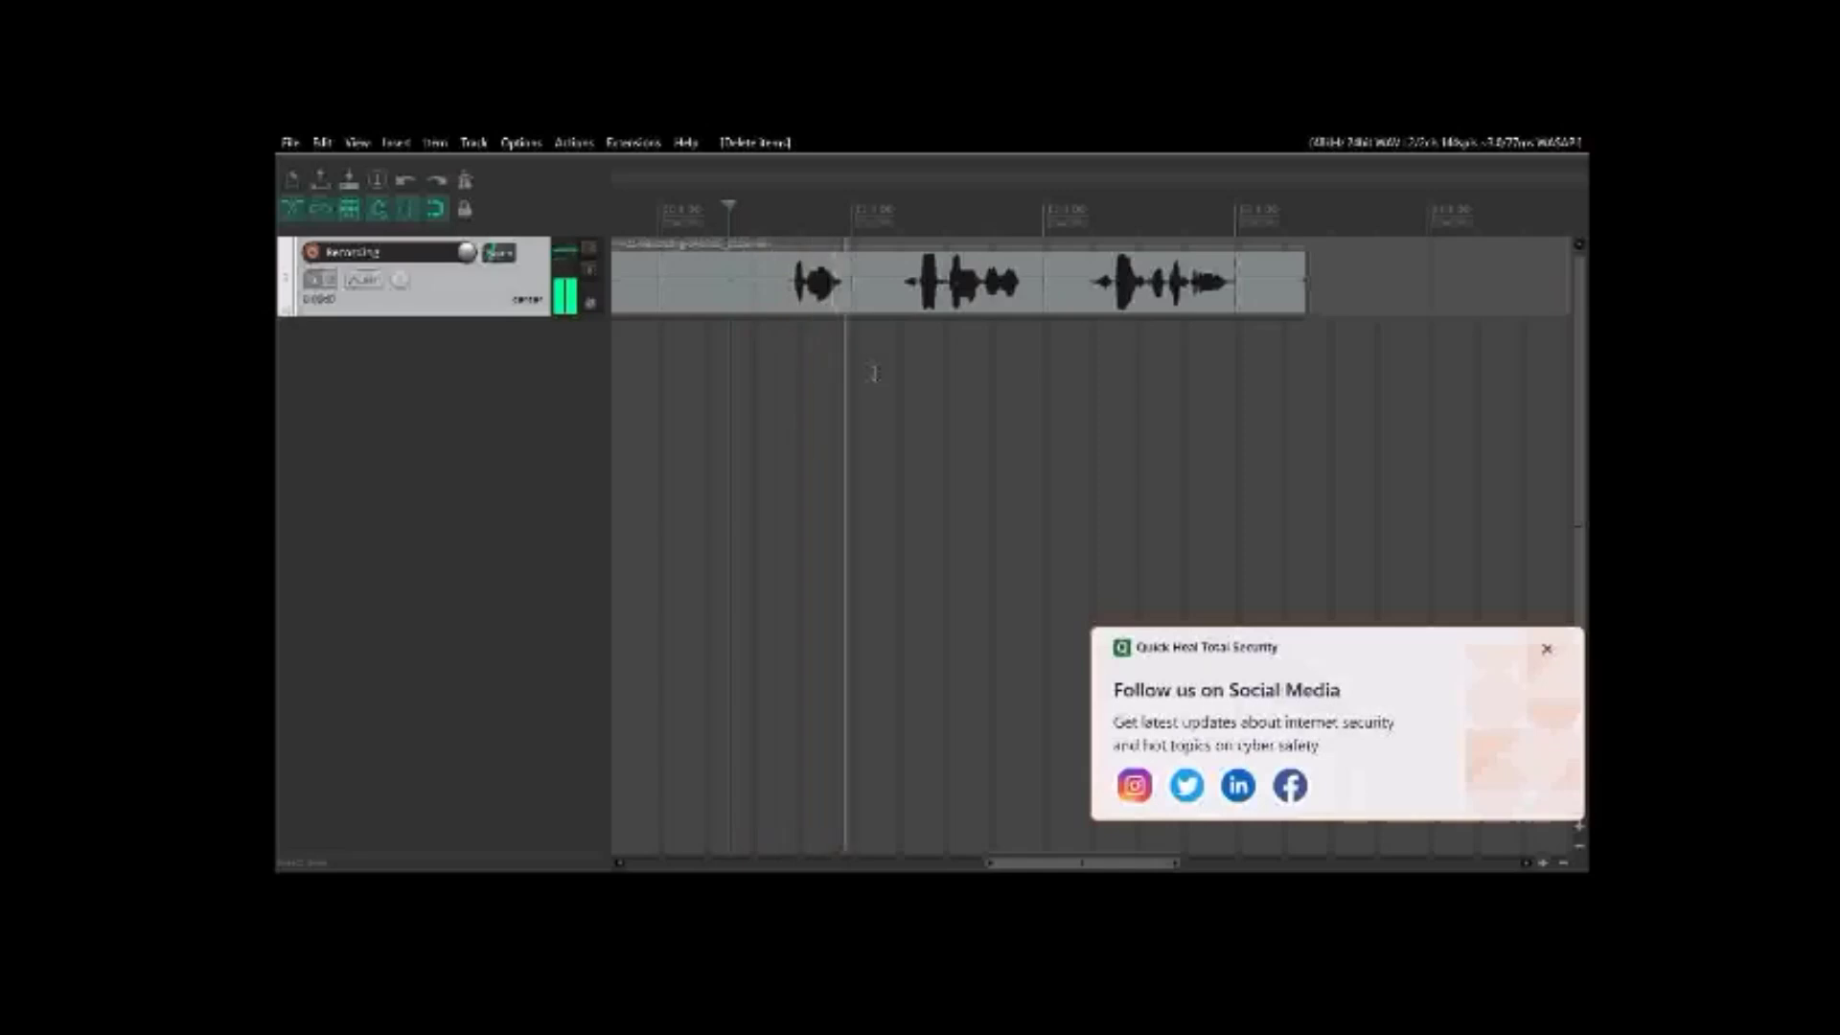
key(space)
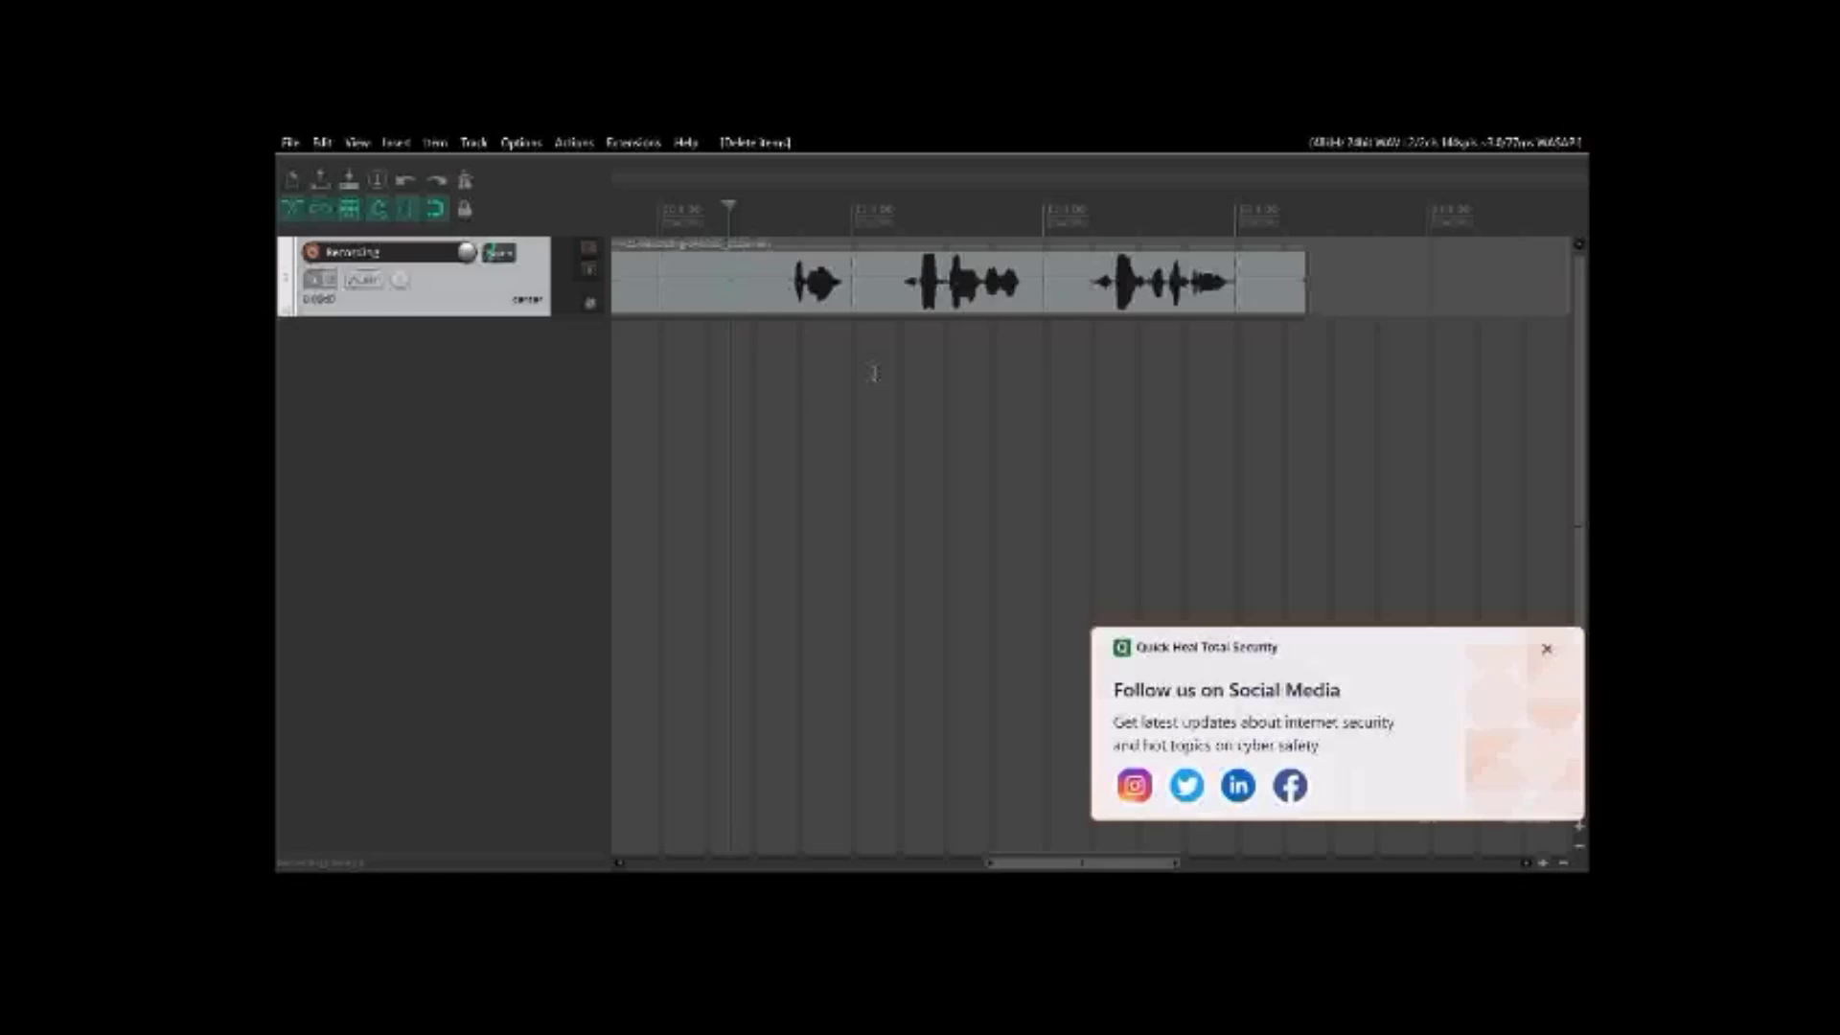
key(s)
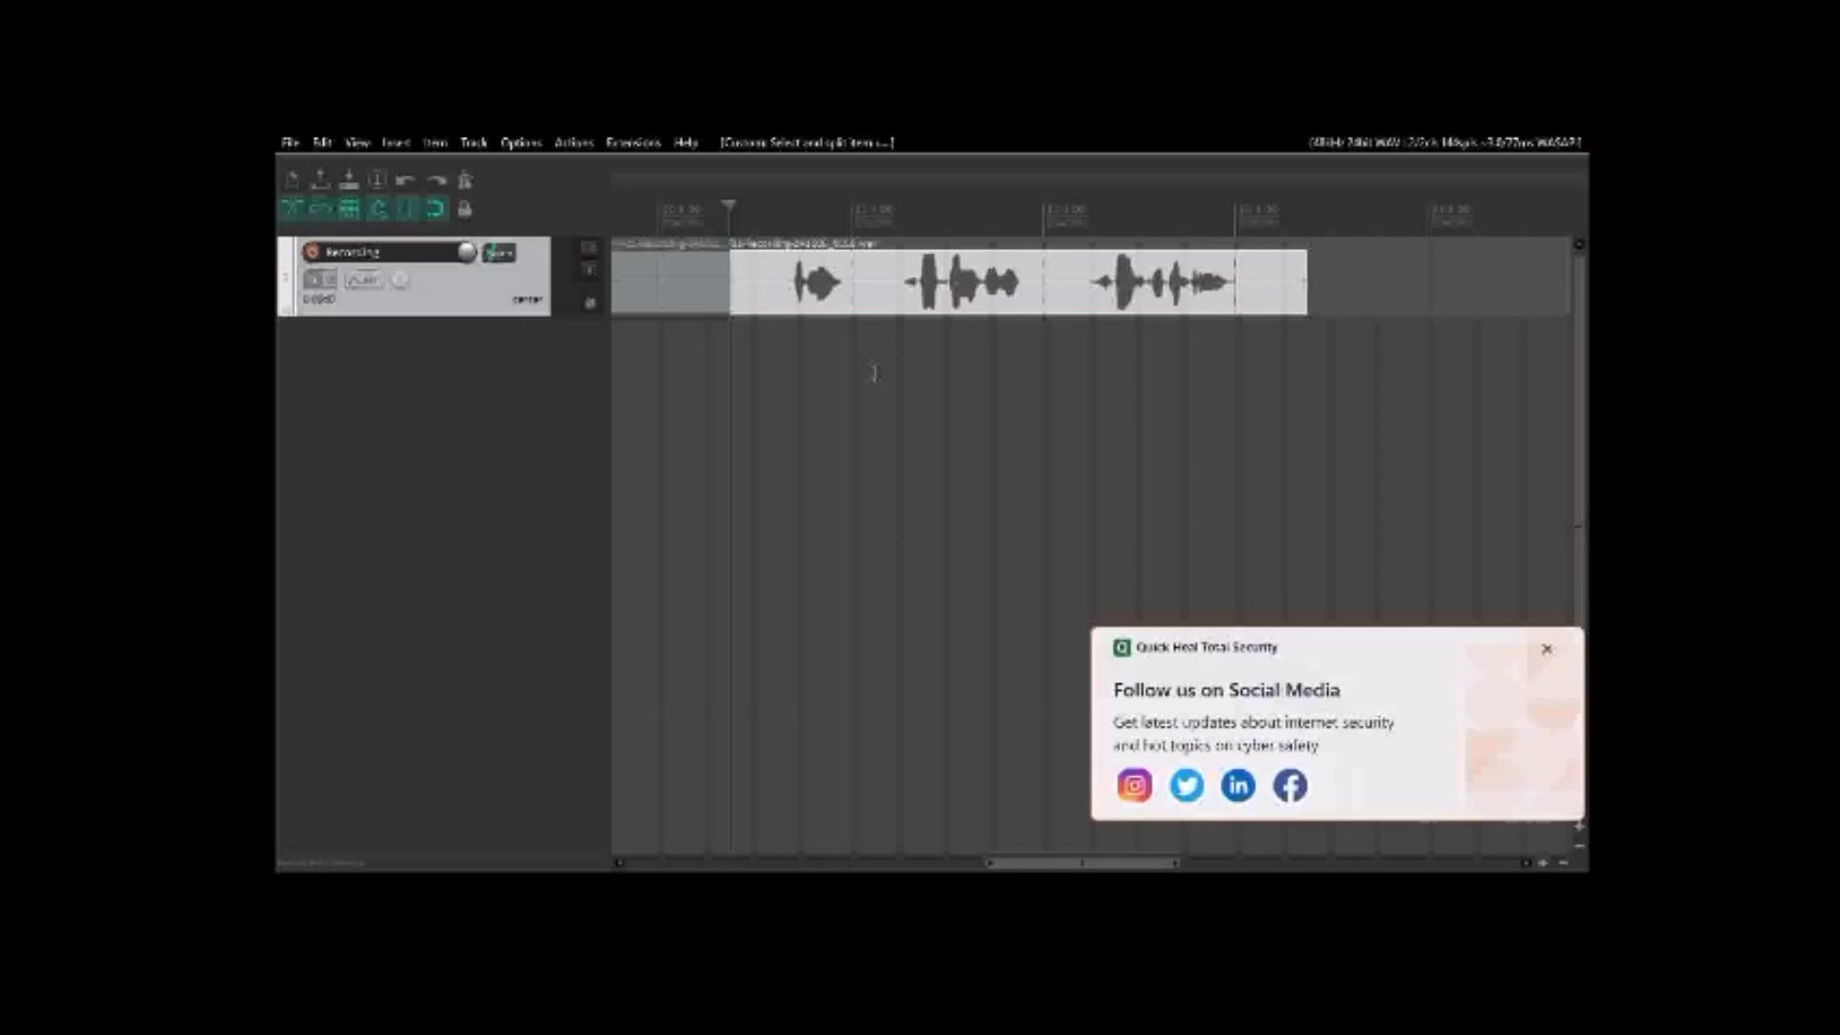
Move through the split items from the project start to the final one, auditioning each in turn.
scroll(874, 372, up, 2)
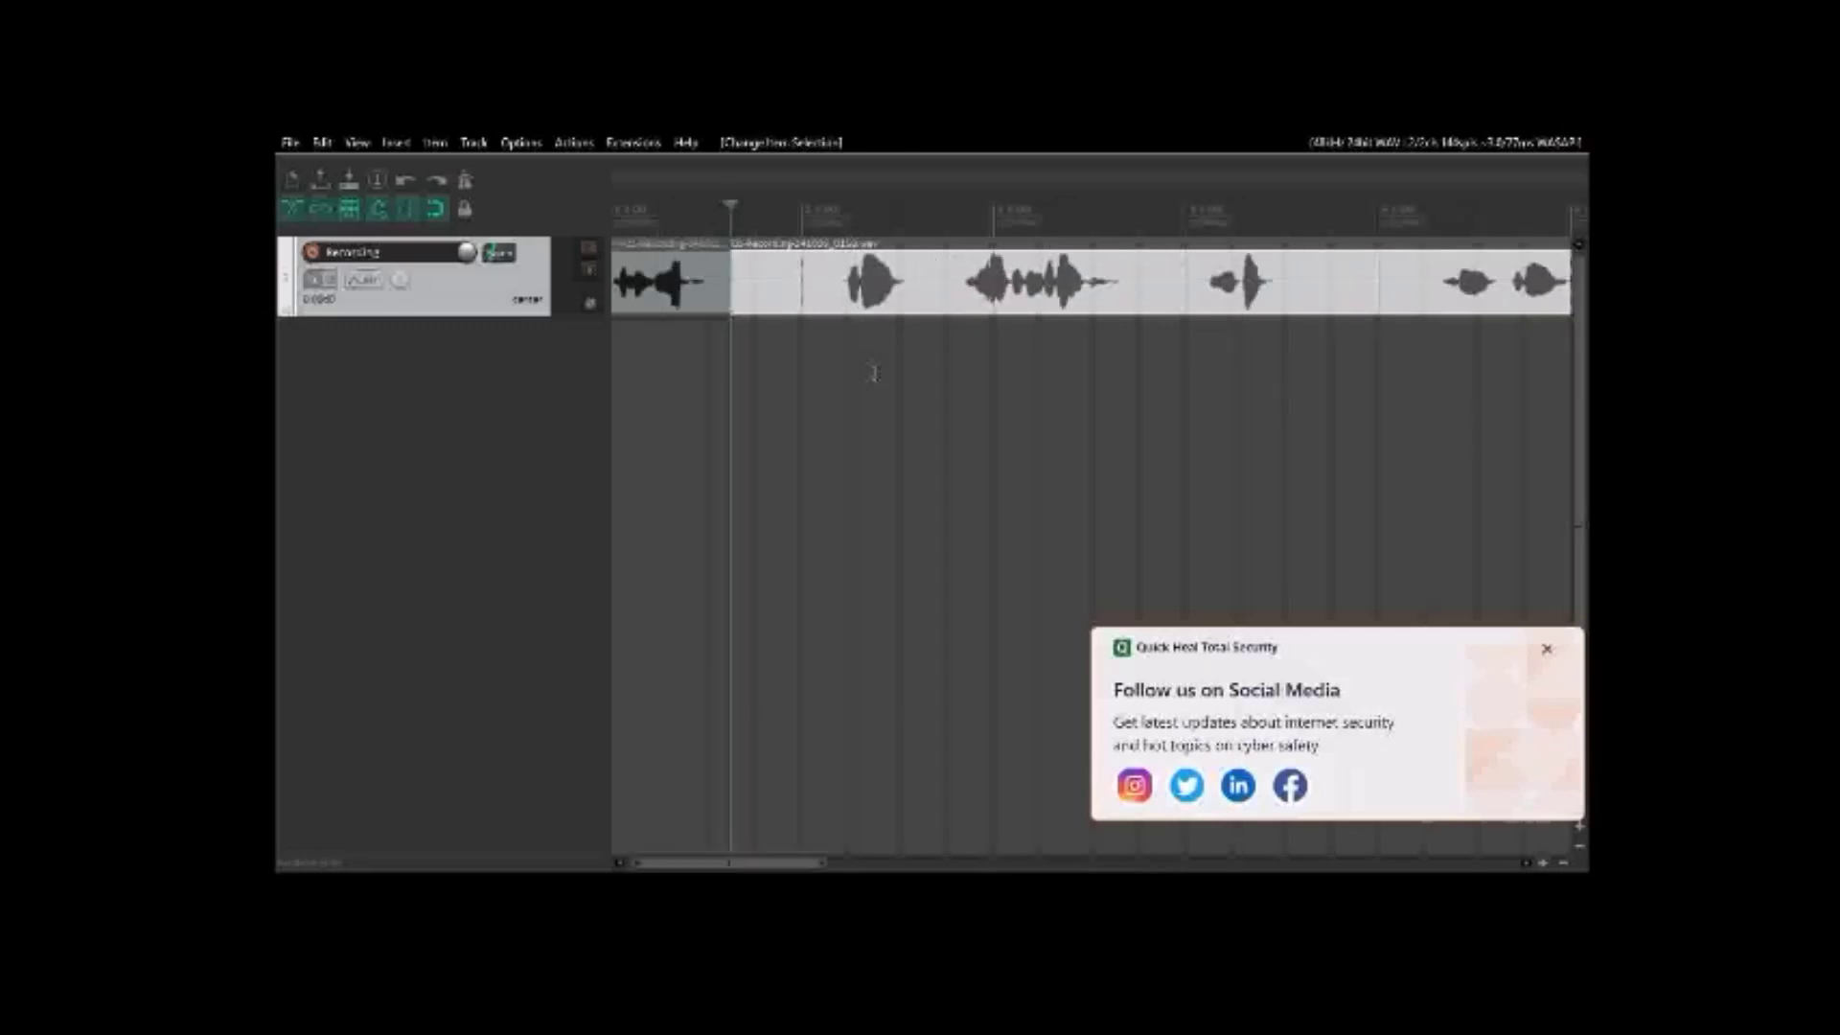
scroll(874, 372, right, 5)
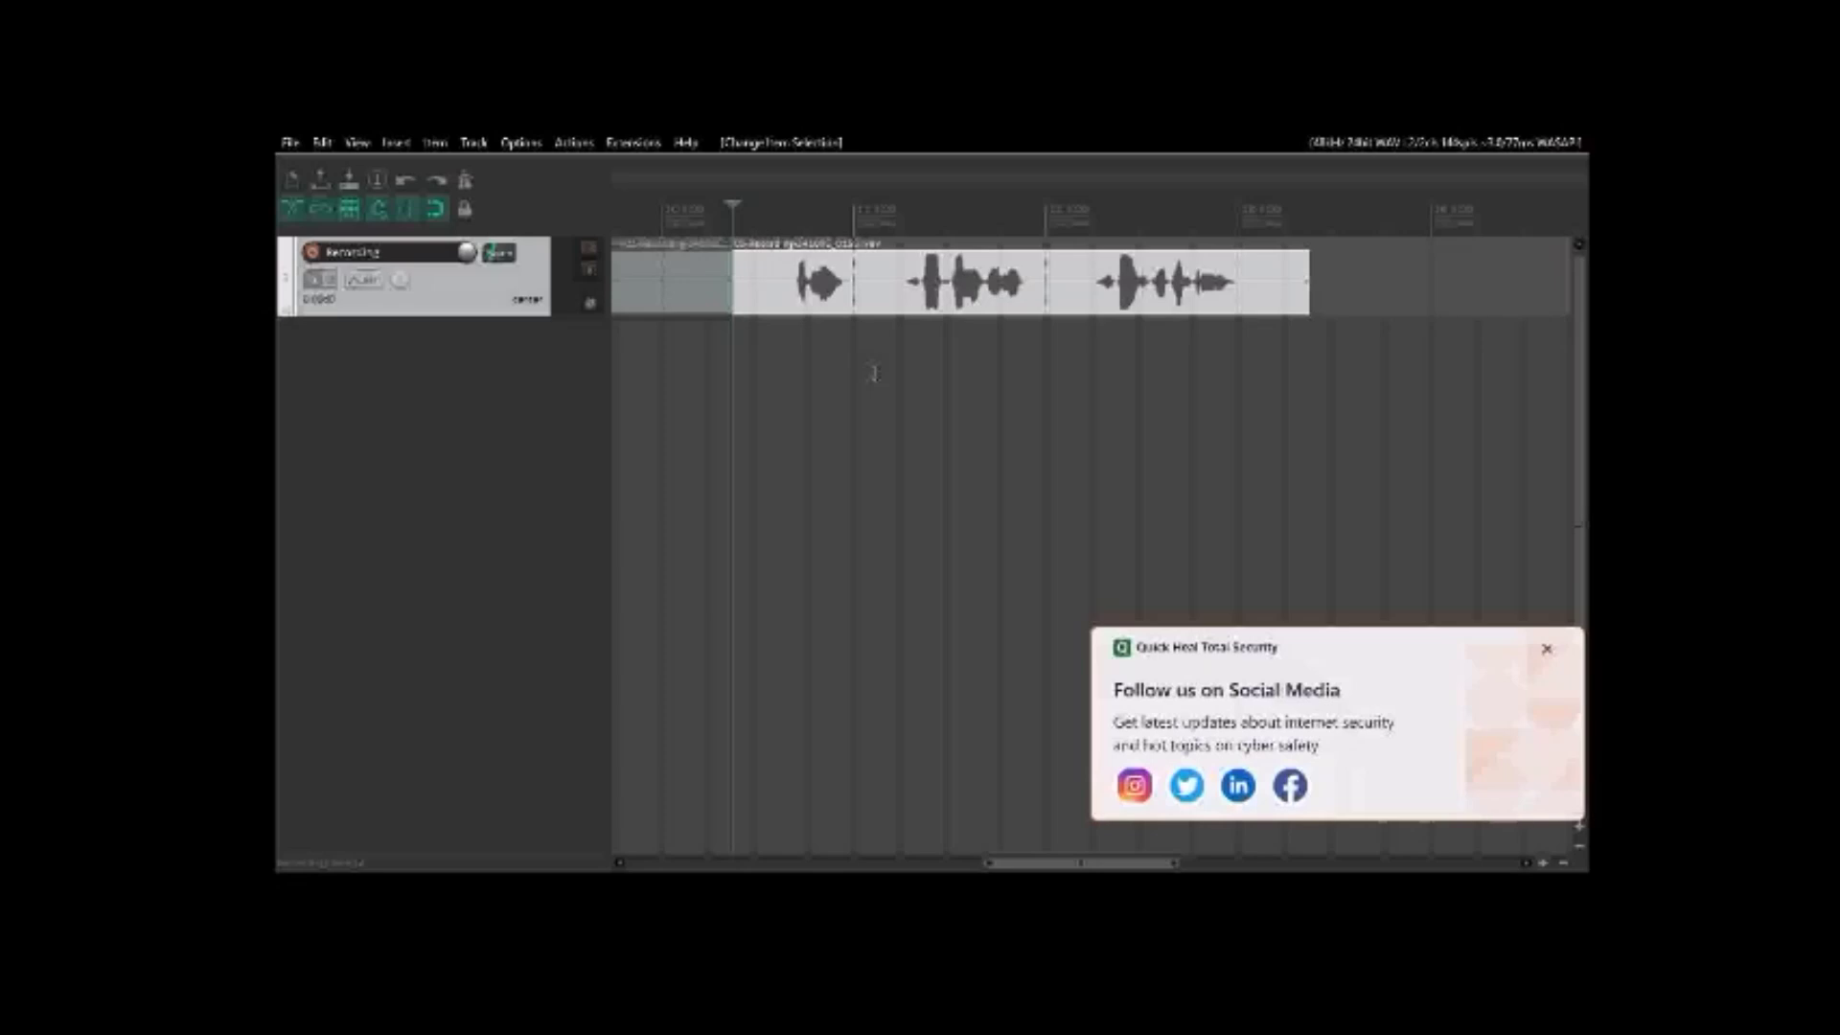
key(Home)
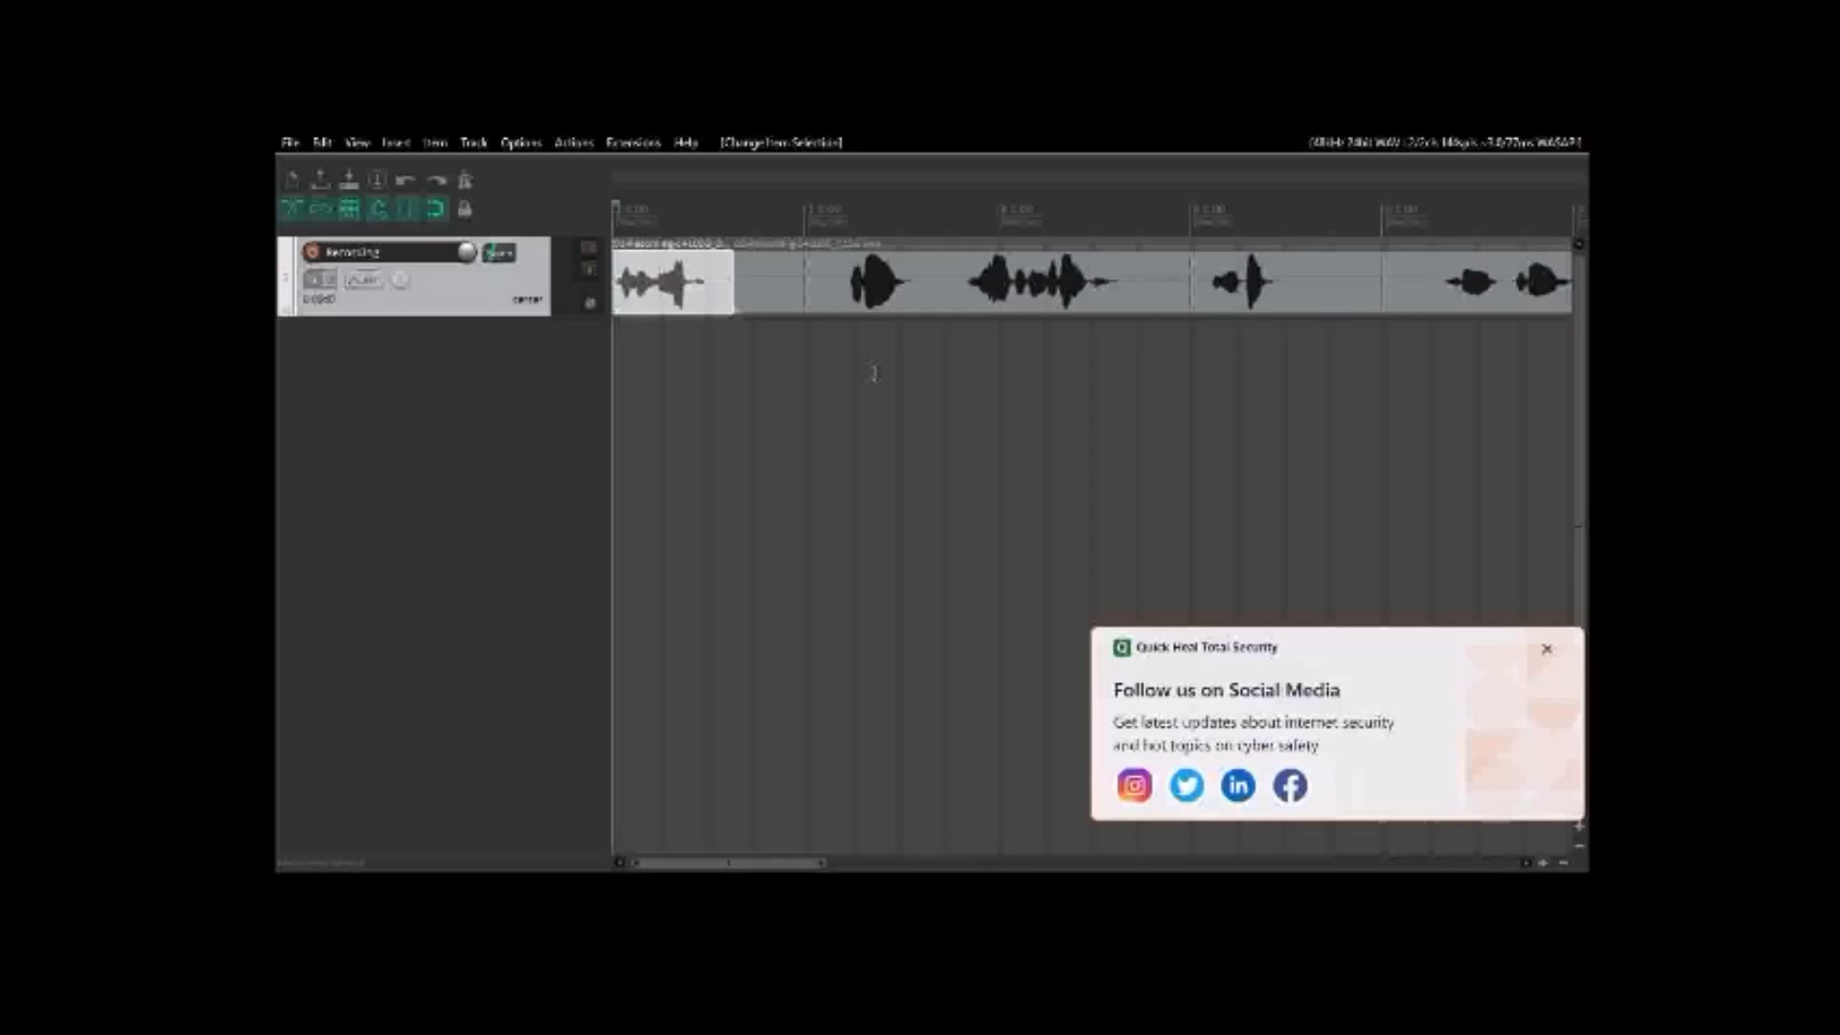
key(space)
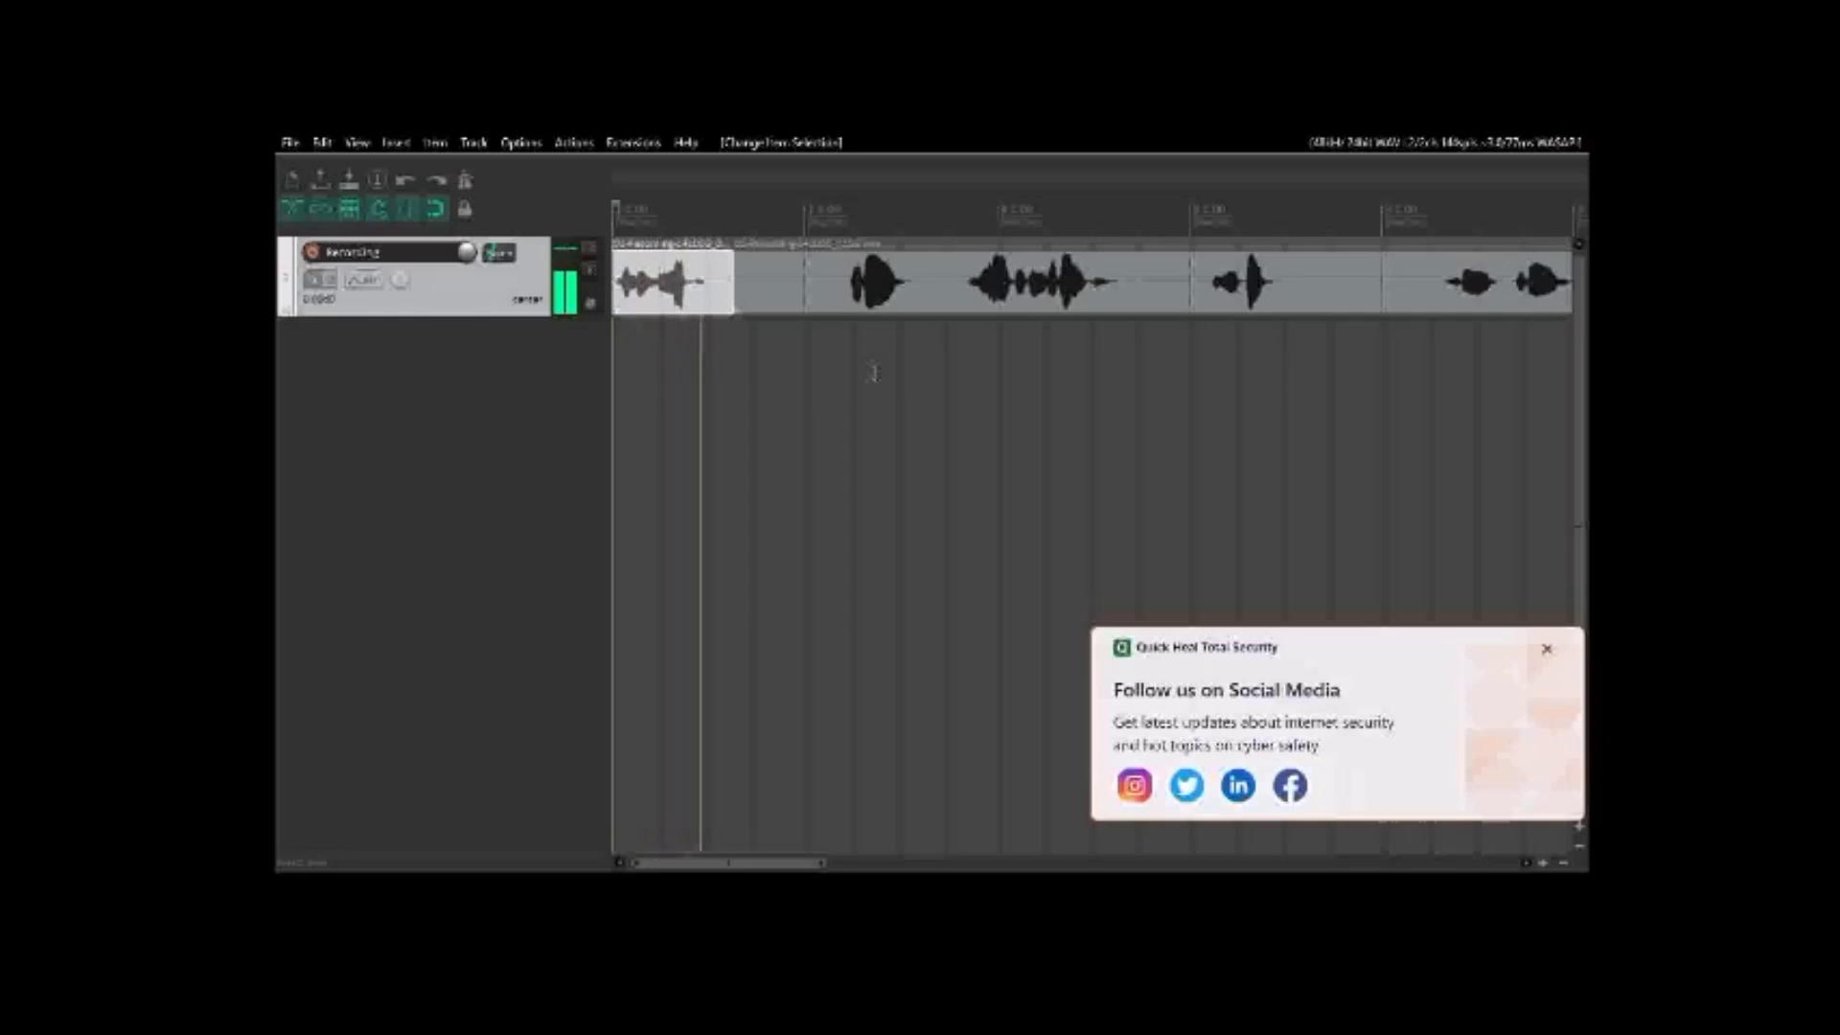
key(space)
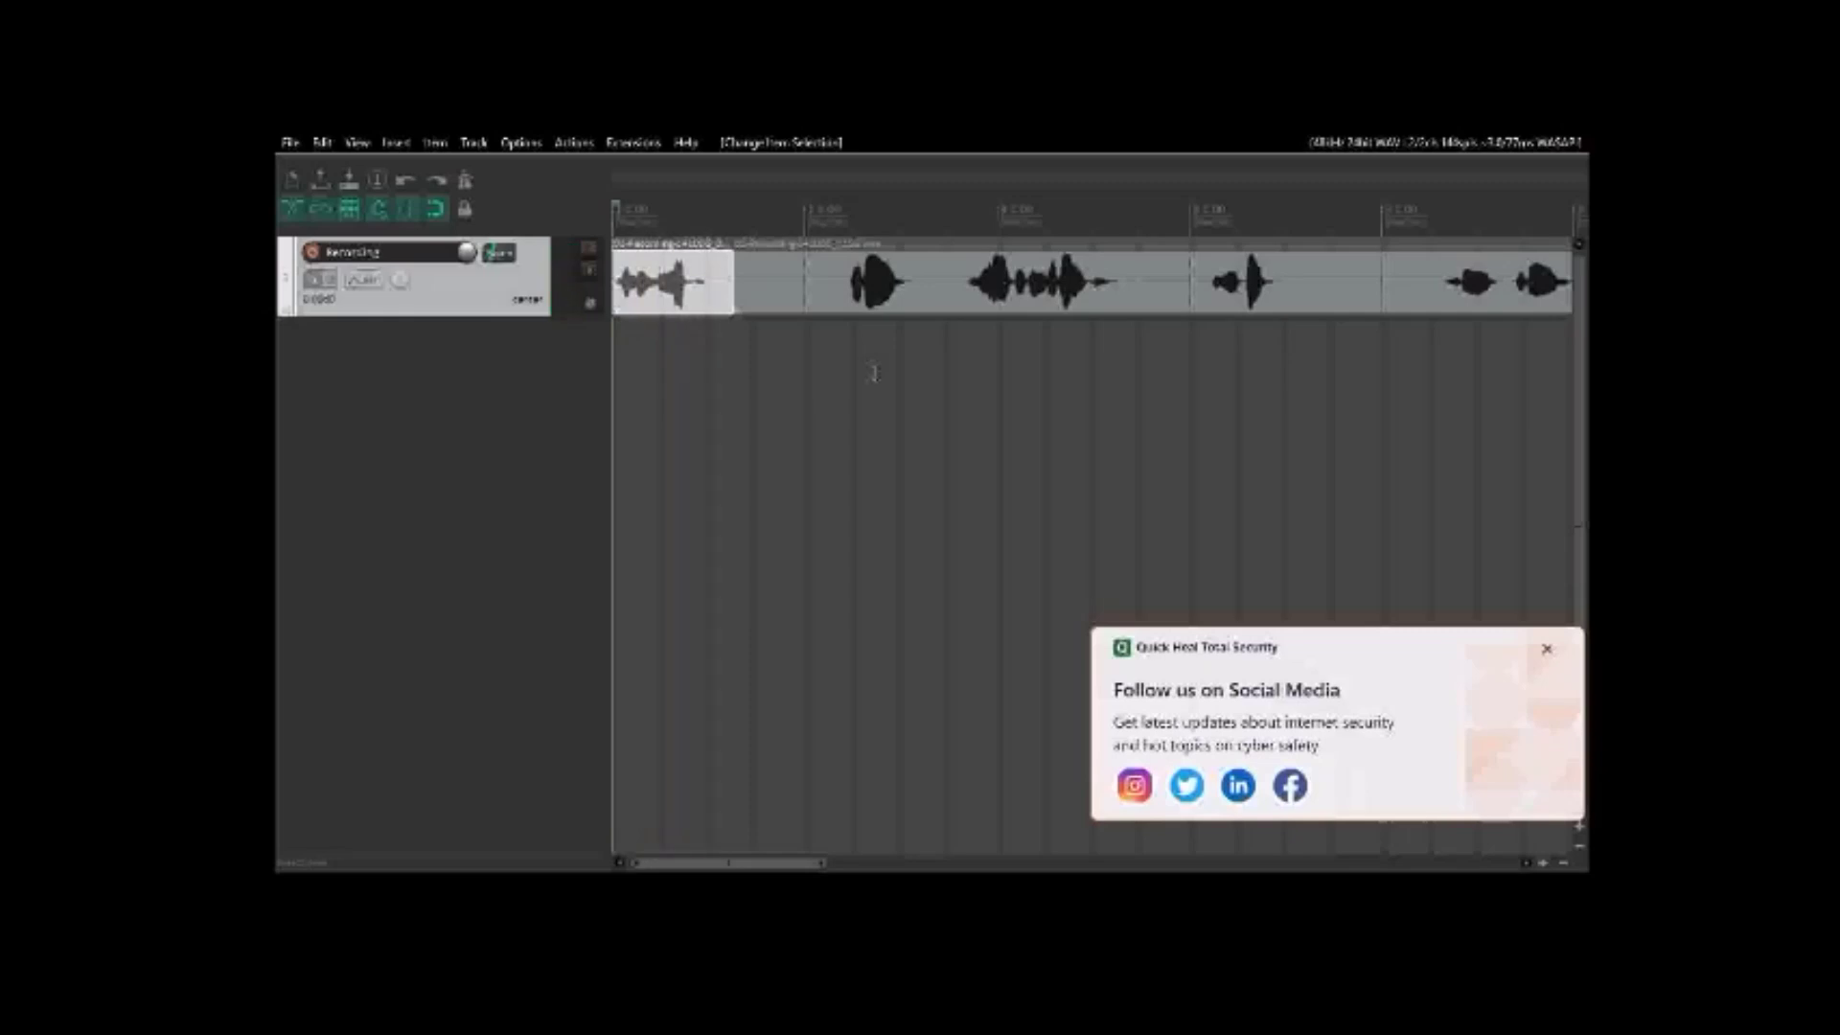
key(ctrl+Right)
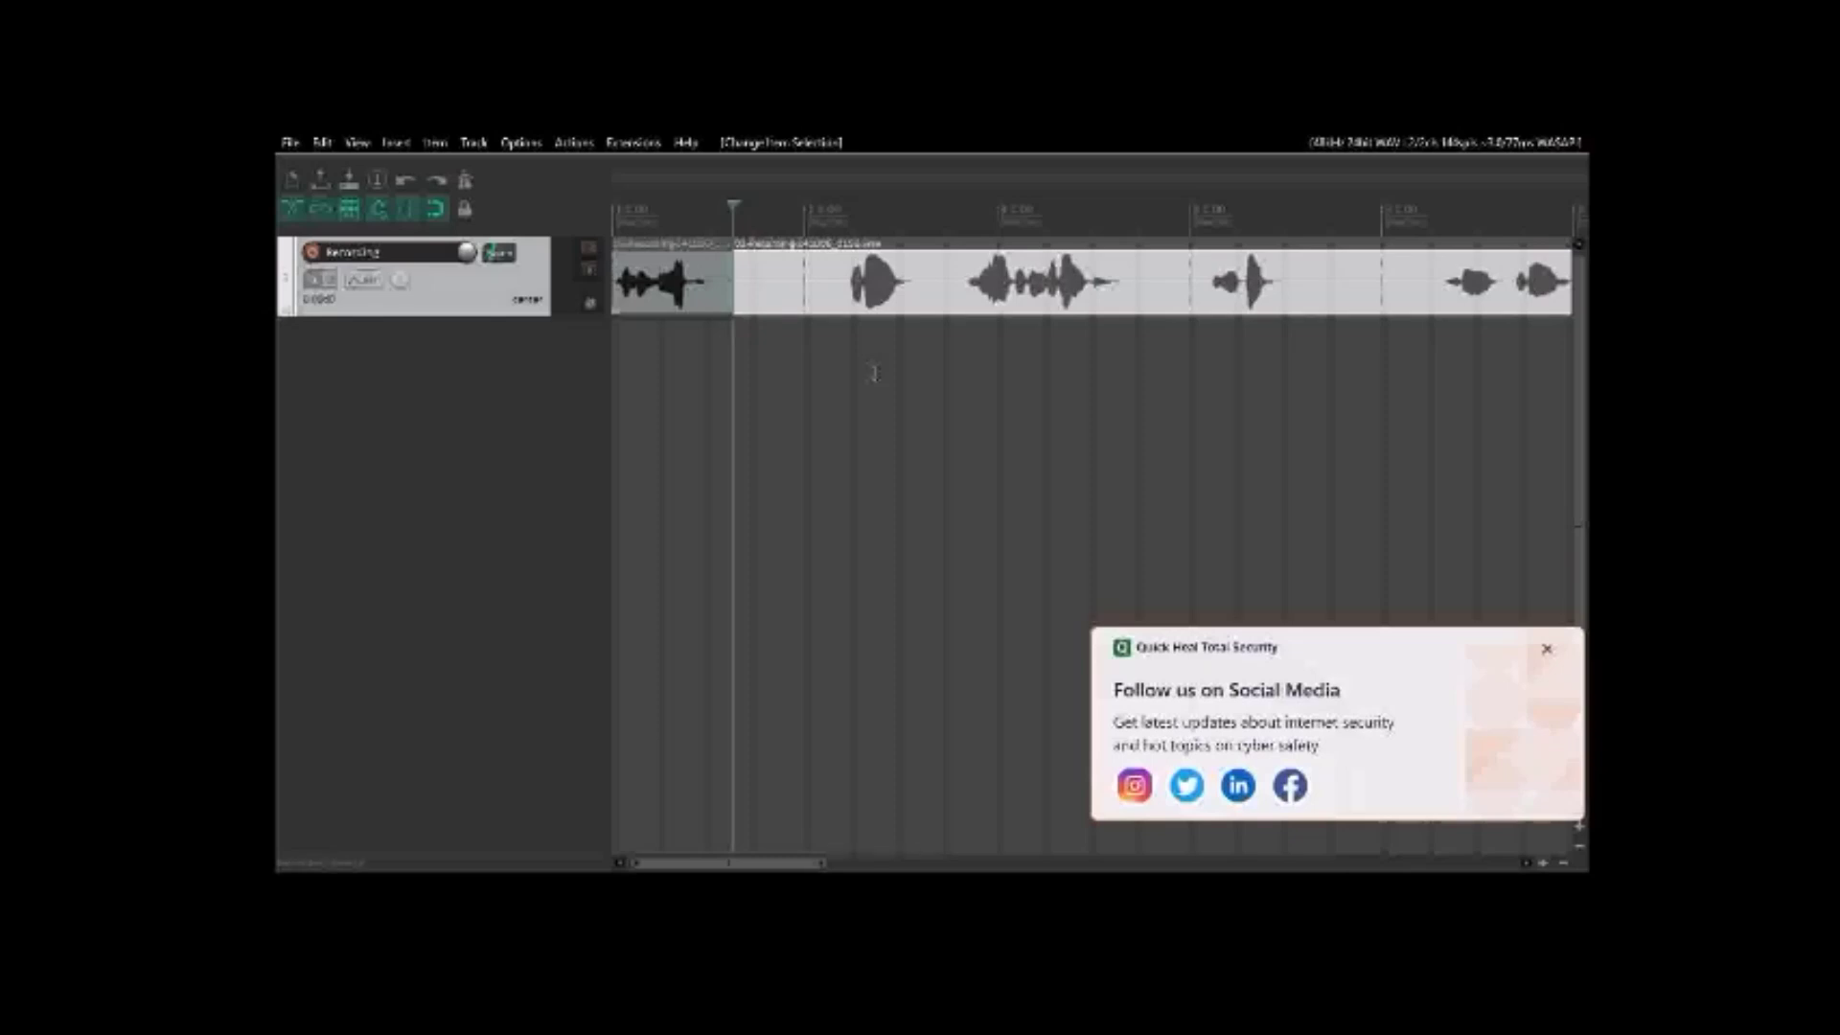
key(space)
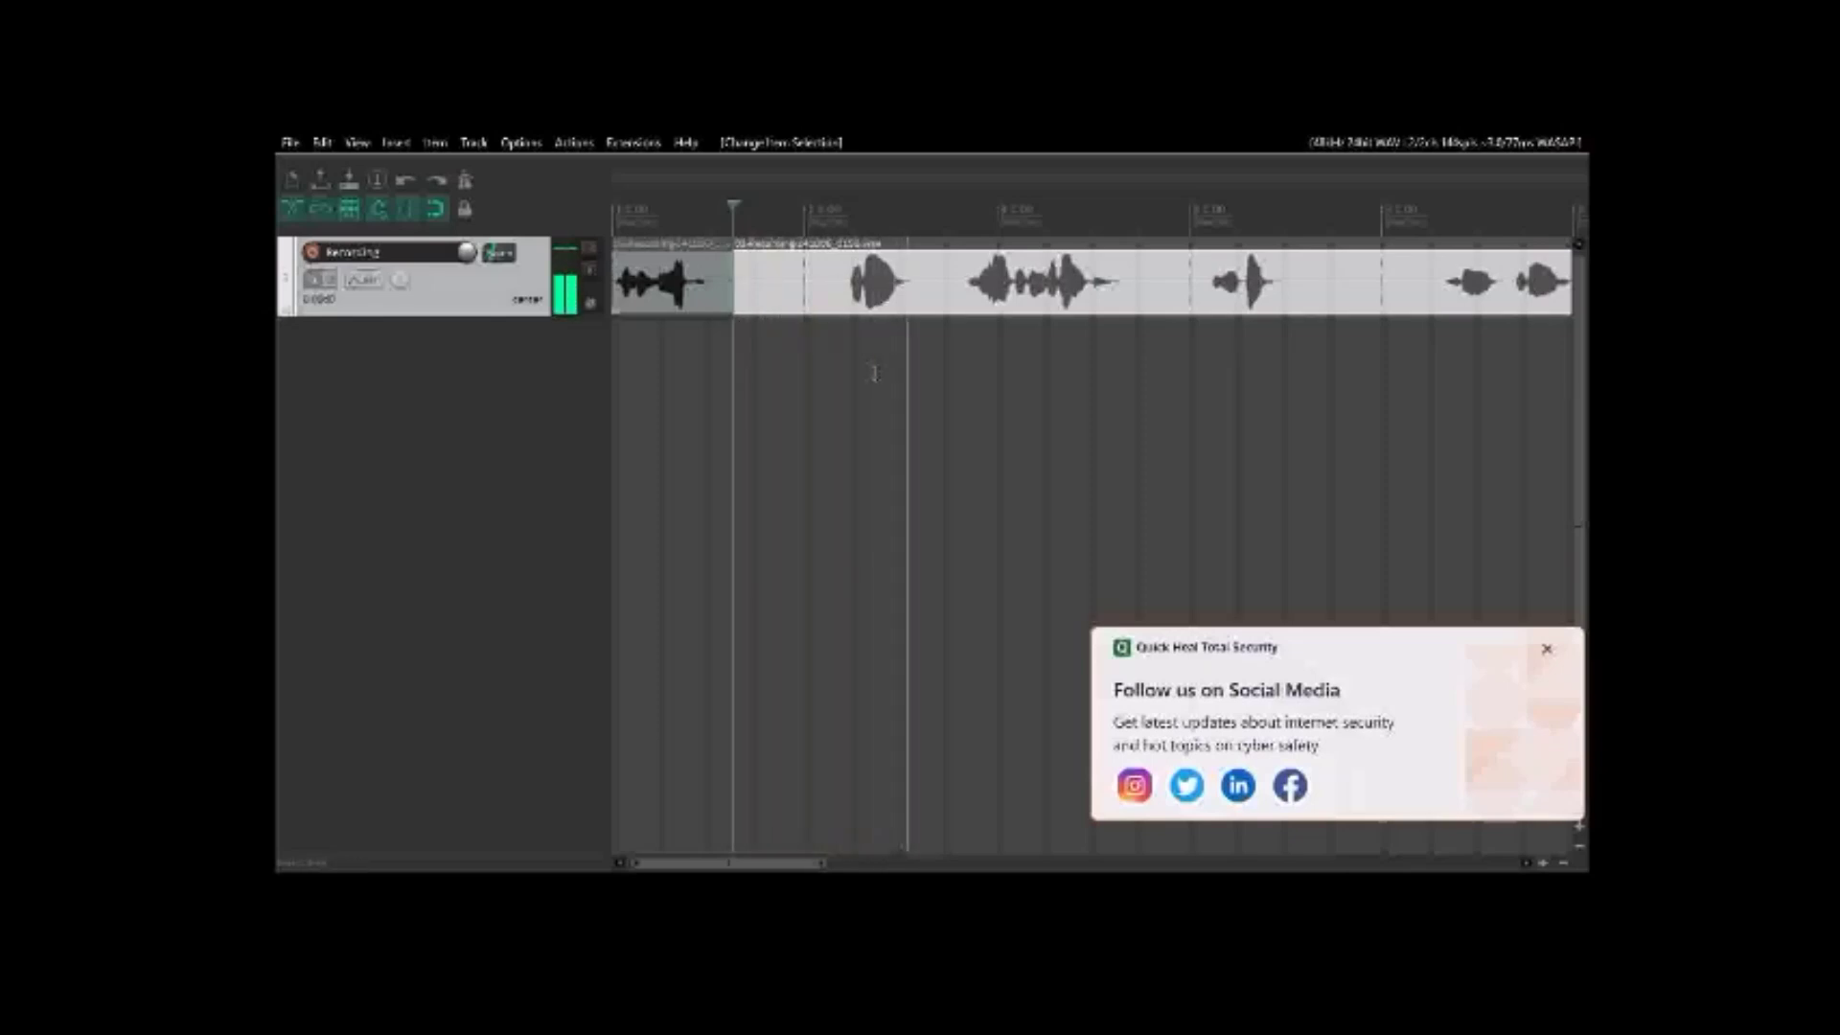
key(space)
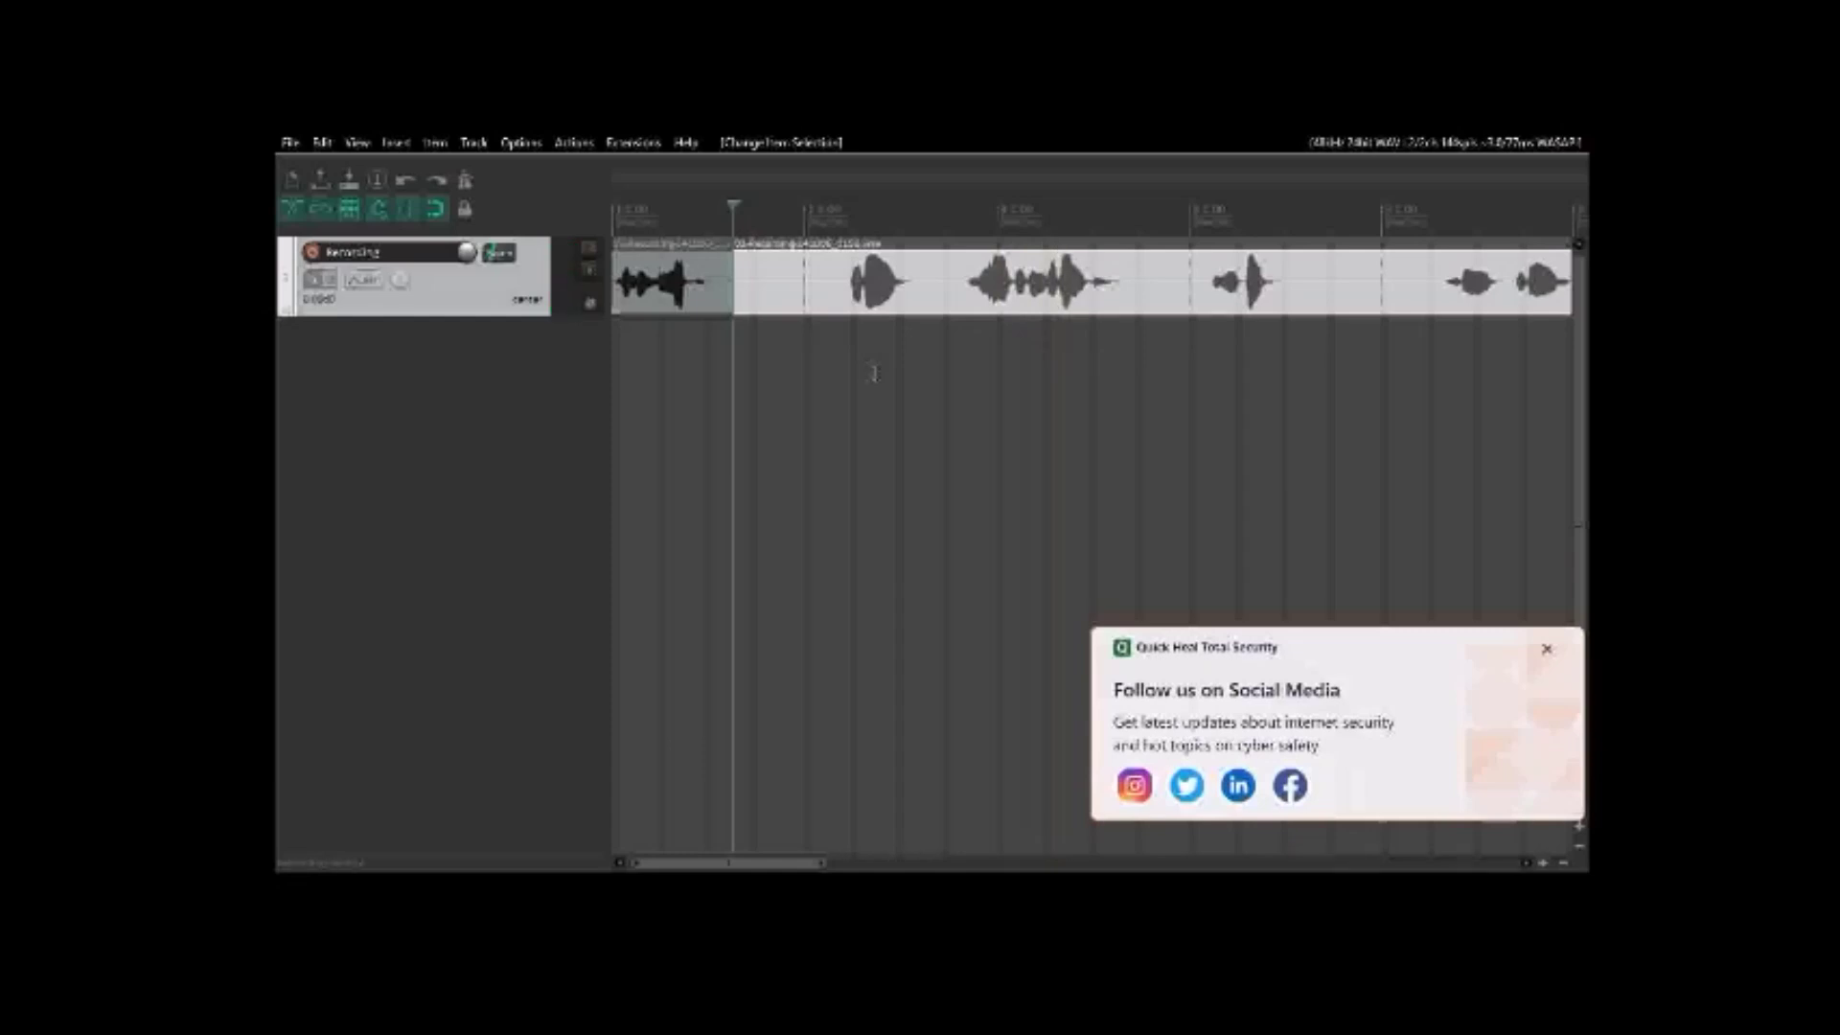
scroll(874, 373, right, 5)
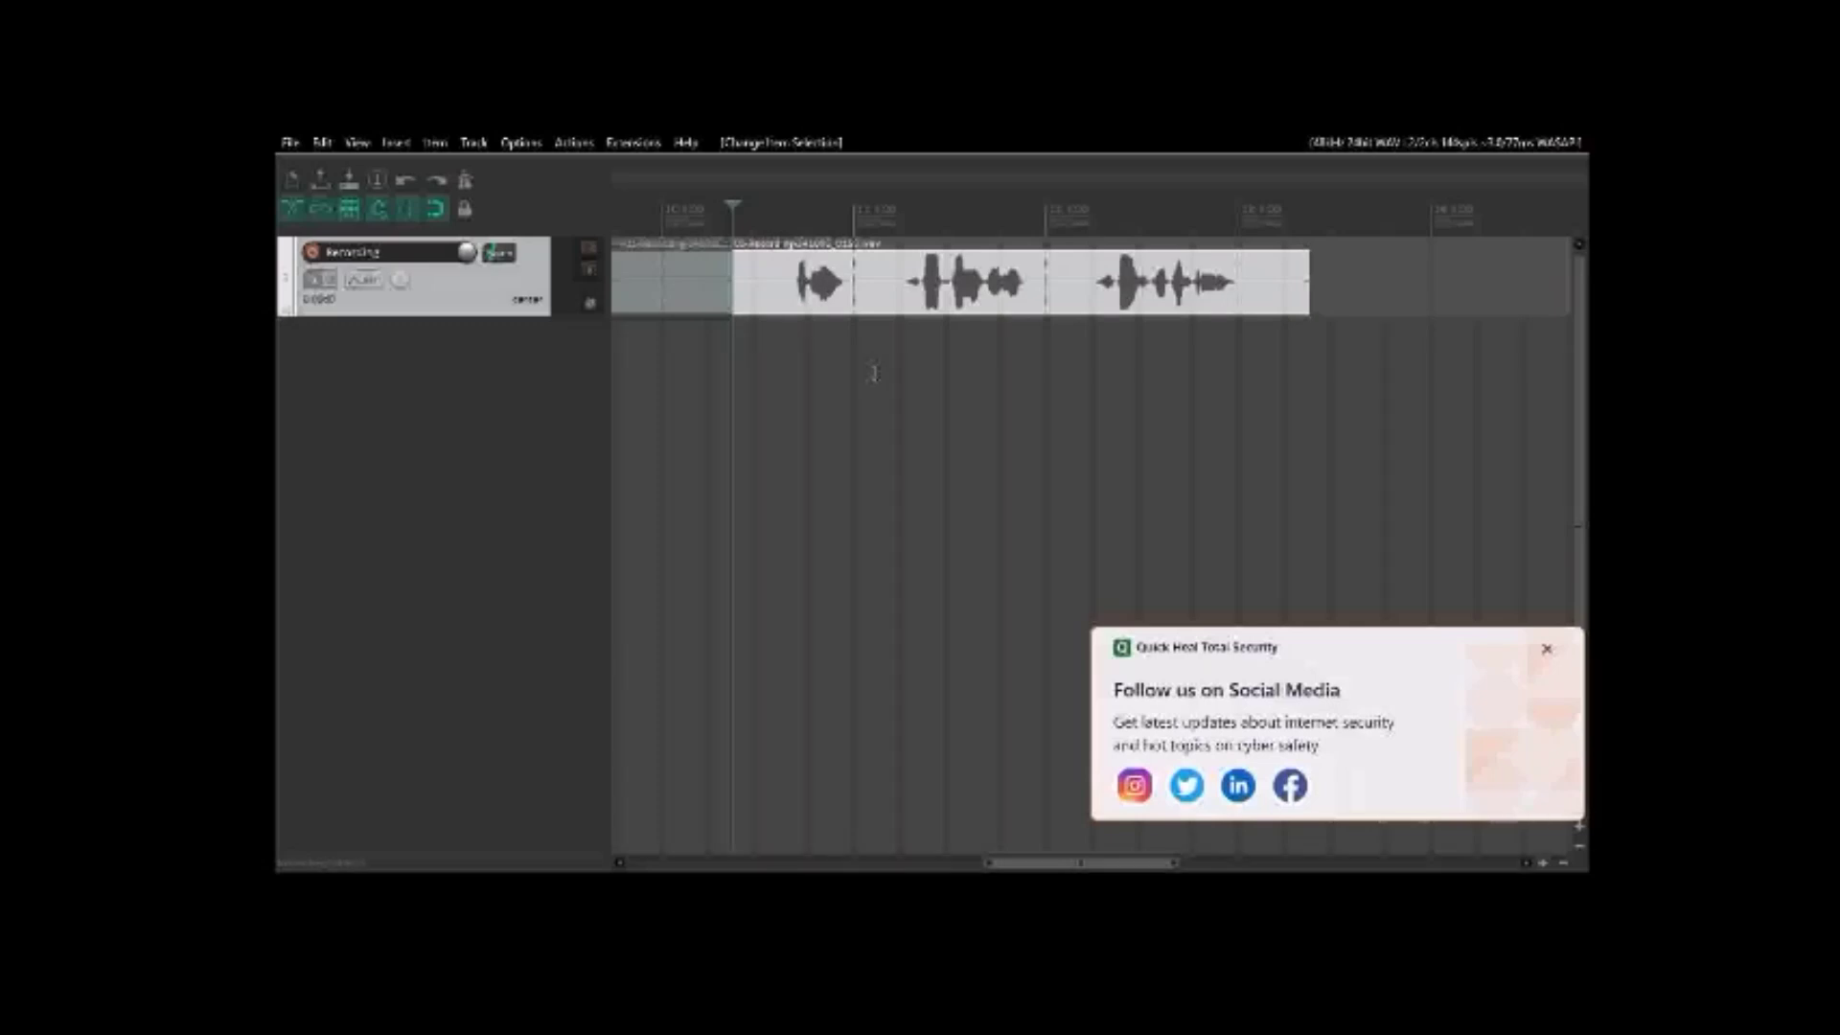
key(space)
Delete the last item containing the final phrases and play the remaining audio from the project start.
key(ctrl+z)
key(ctrl+shift+z)
key(Delete)
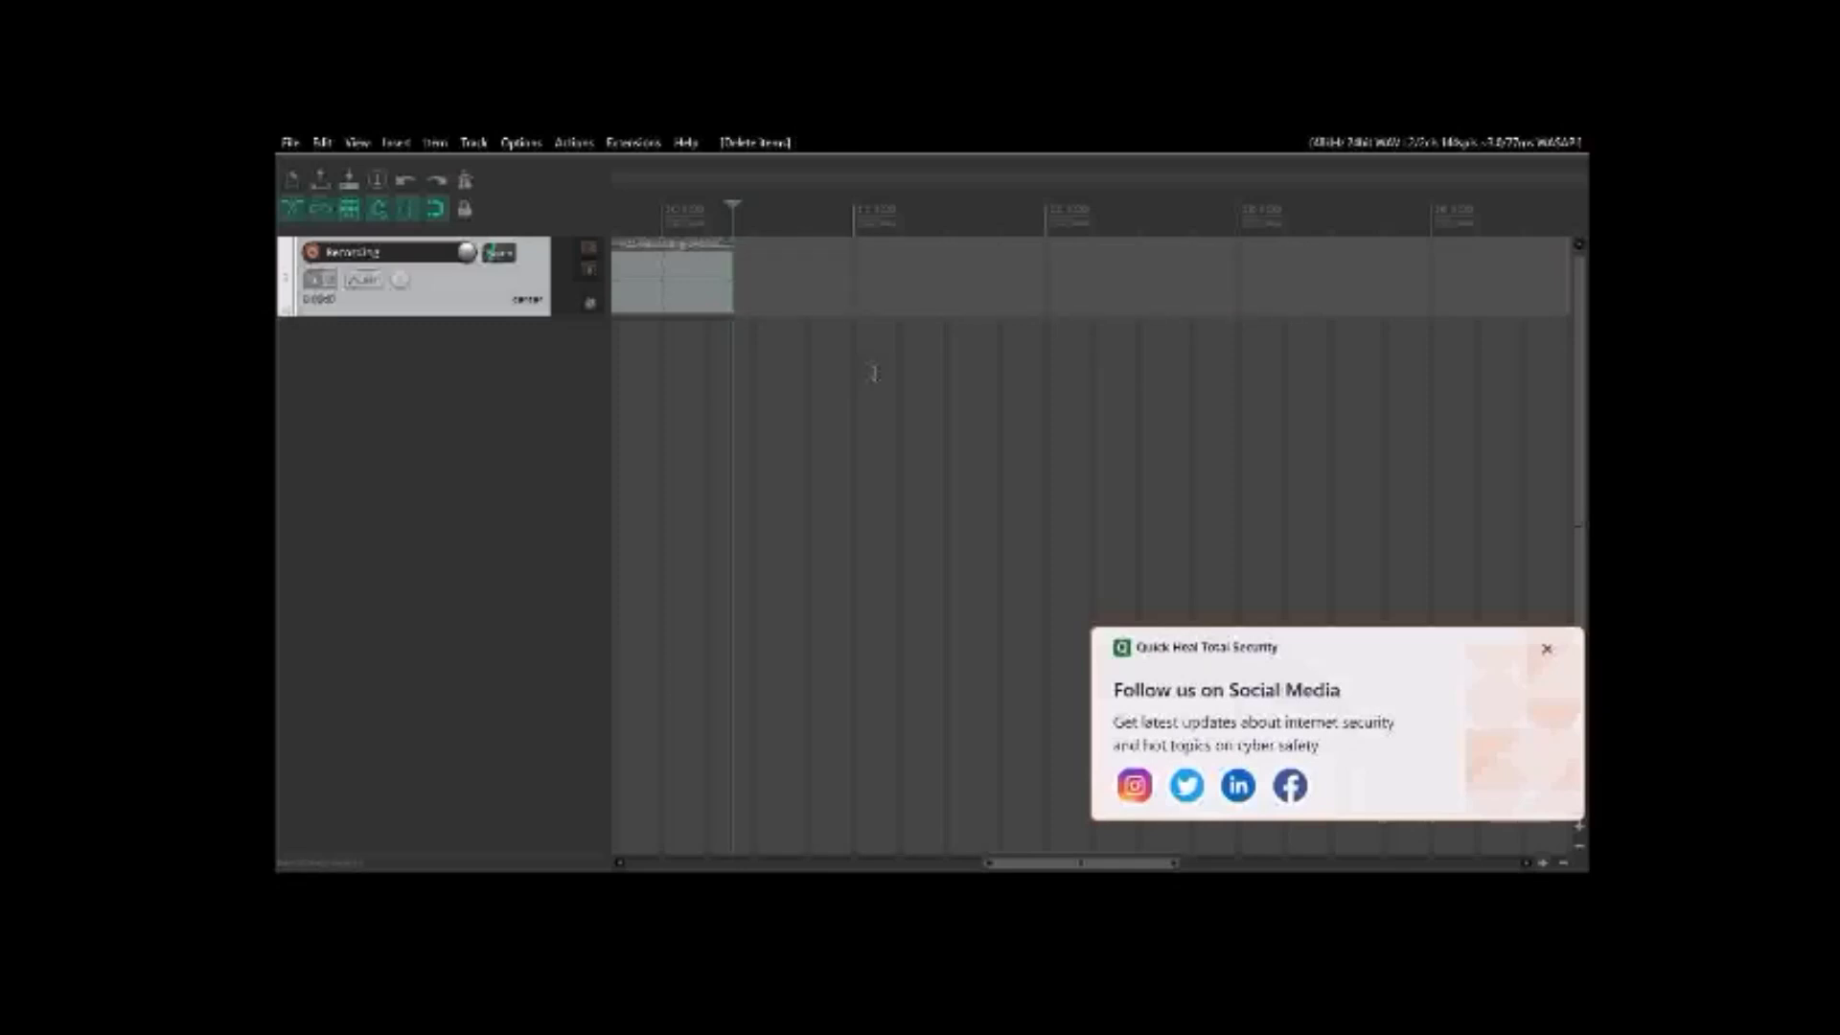
key(Home)
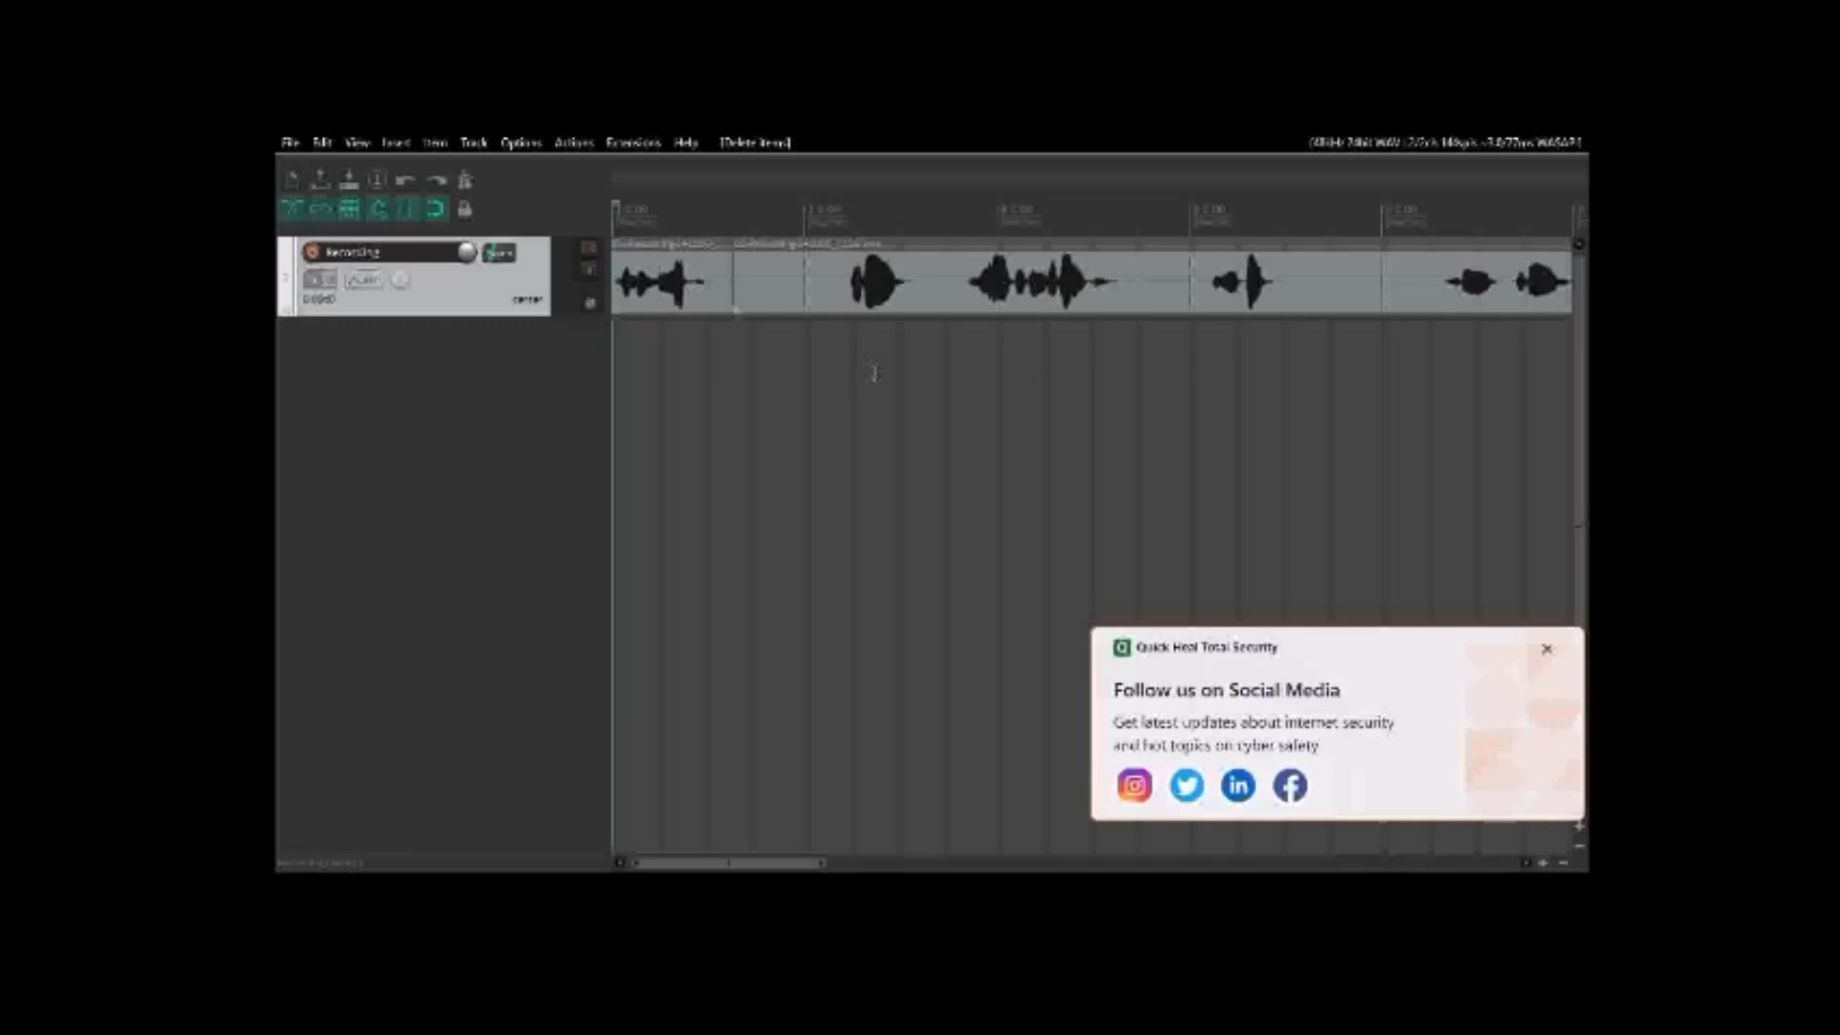
key(space)
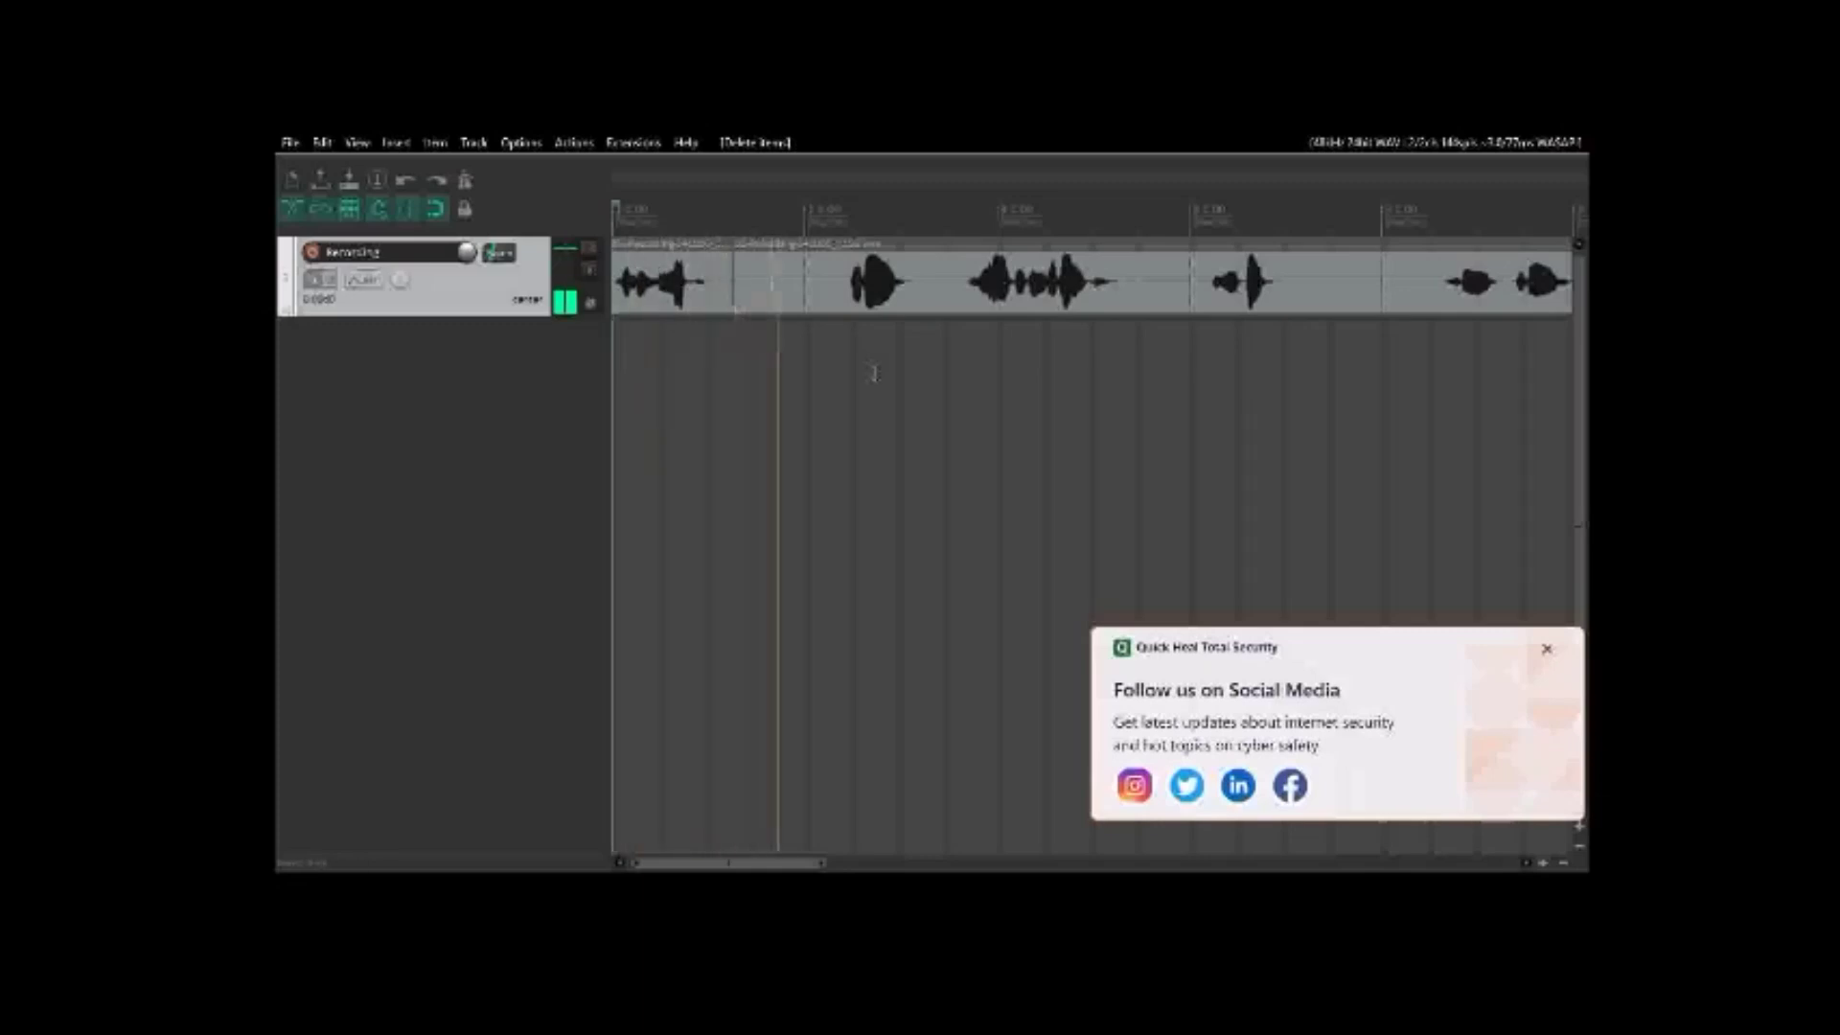